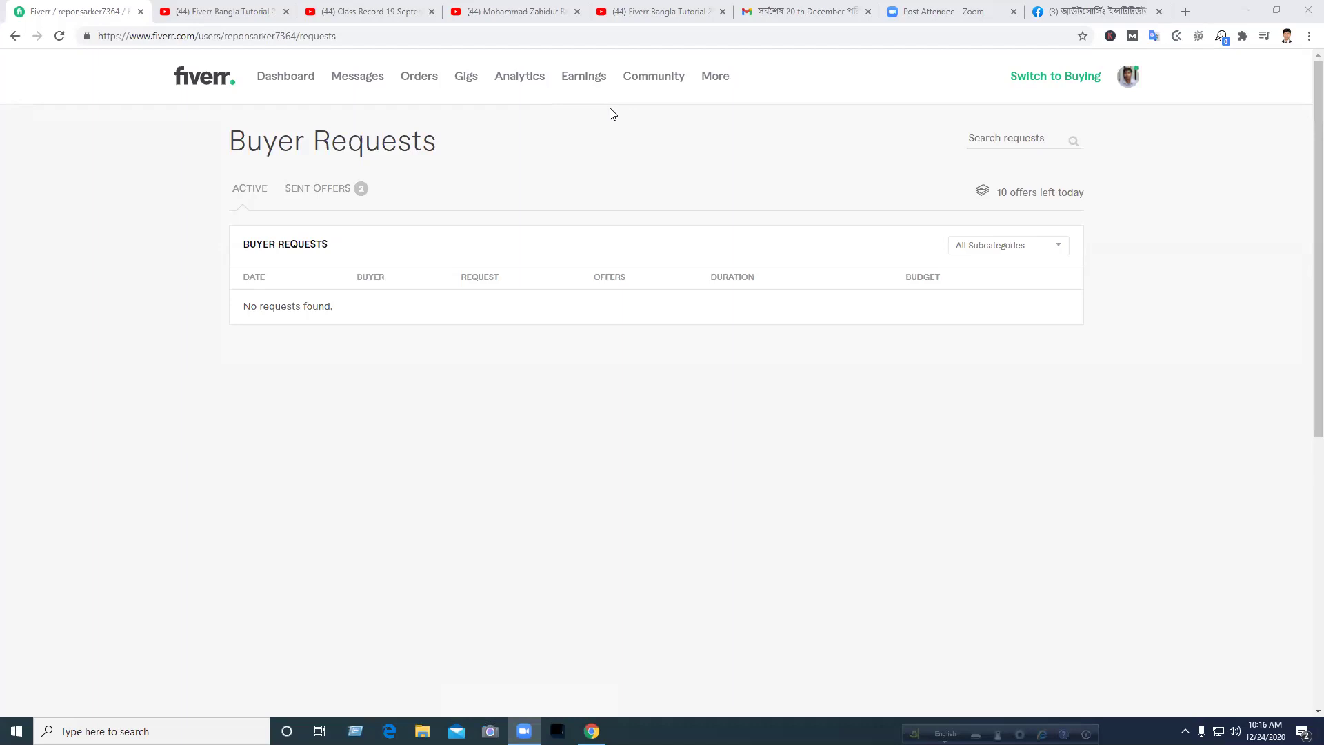
# - Check the active gigs on Fiverr and open the sent offers in Buyer Requests
pyautogui.click(467, 78)
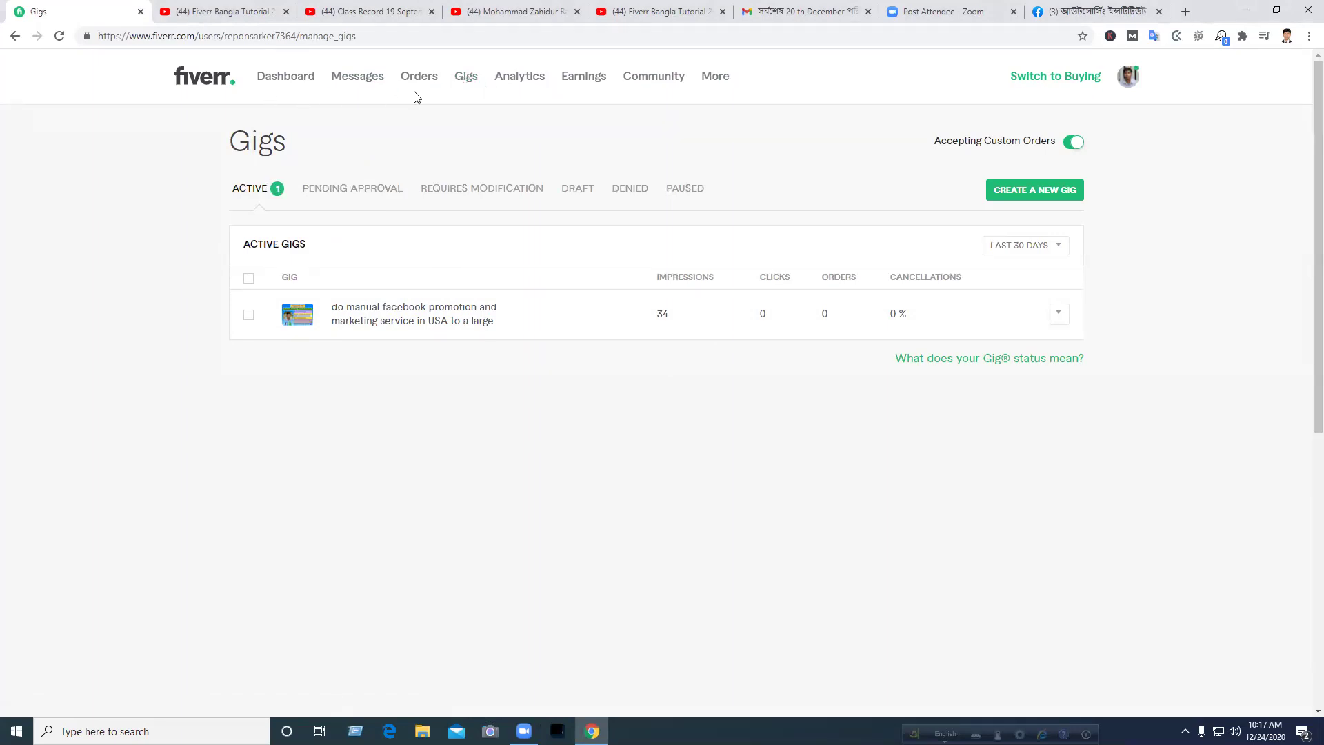
pyautogui.moveTo(715, 91)
pyautogui.click(698, 116)
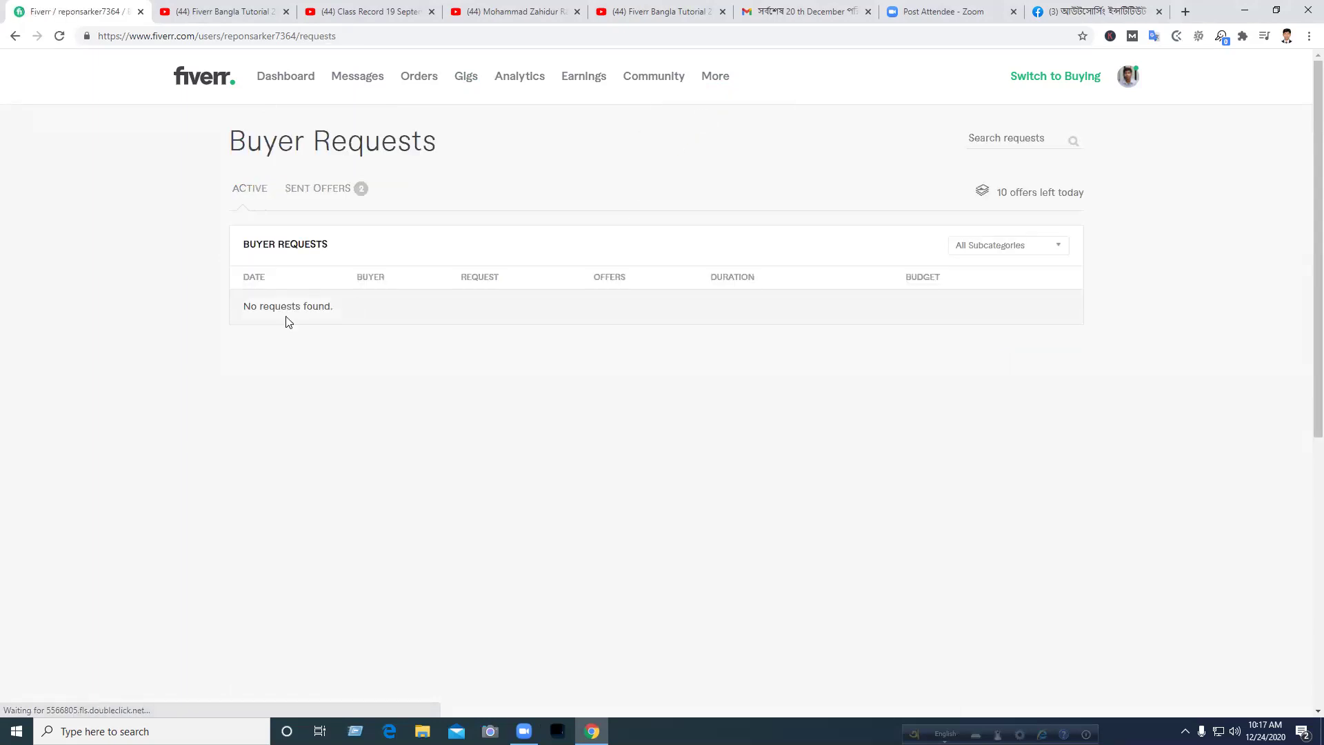
pyautogui.click(322, 193)
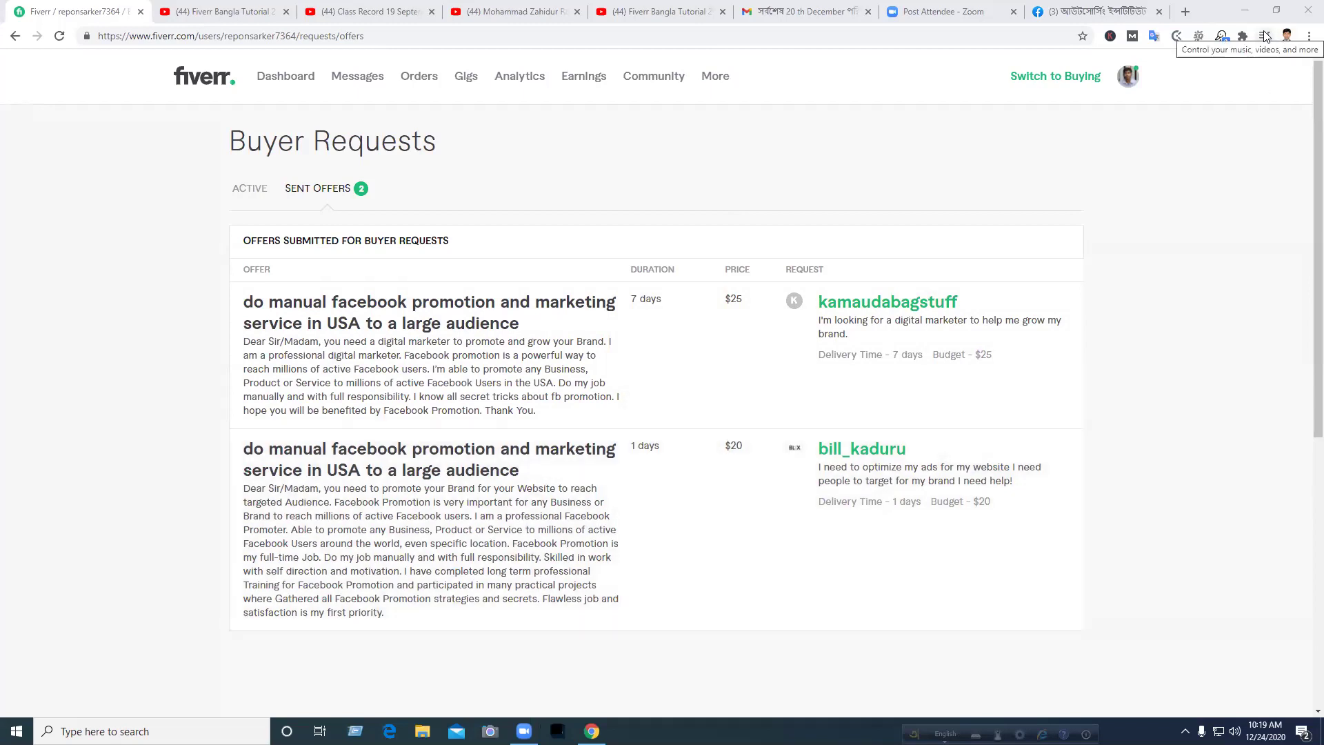
# - Open the browser's extension manager and go from there to the Chrome Web Store
pyautogui.click(1309, 36)
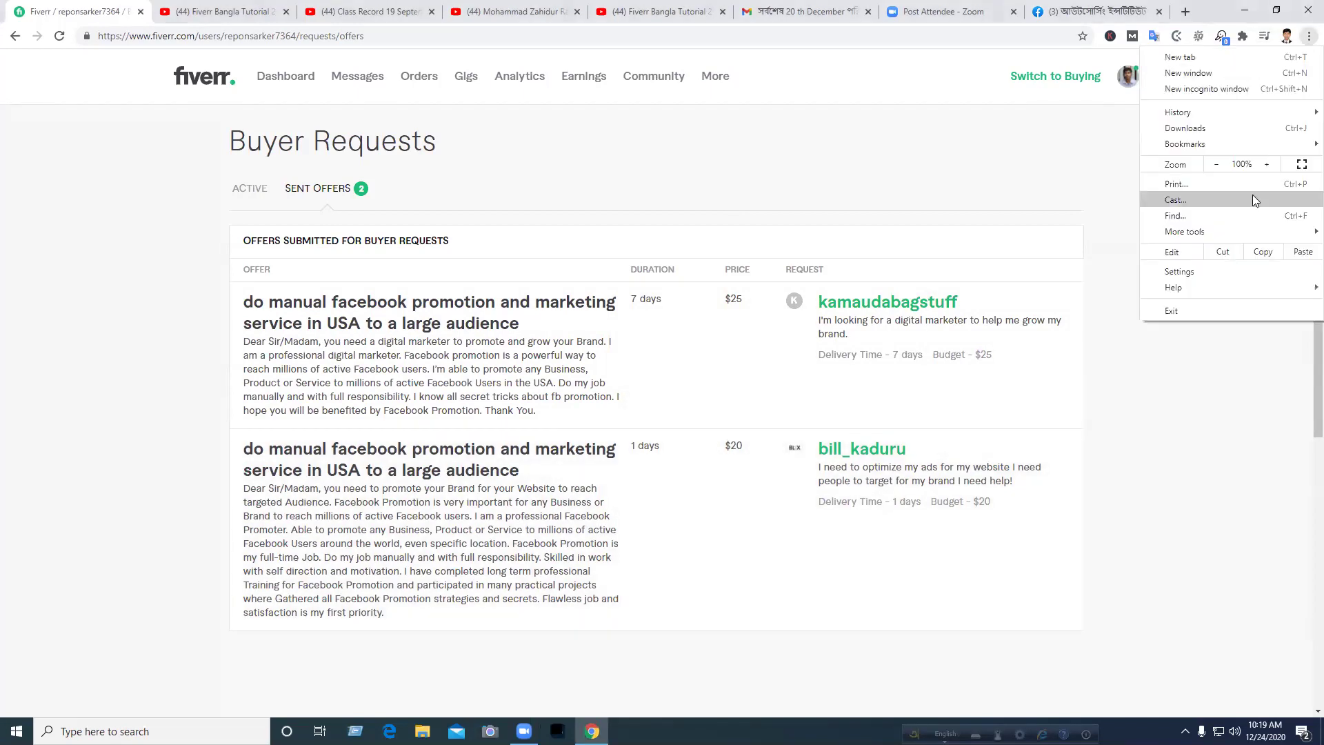
pyautogui.moveTo(1185, 232)
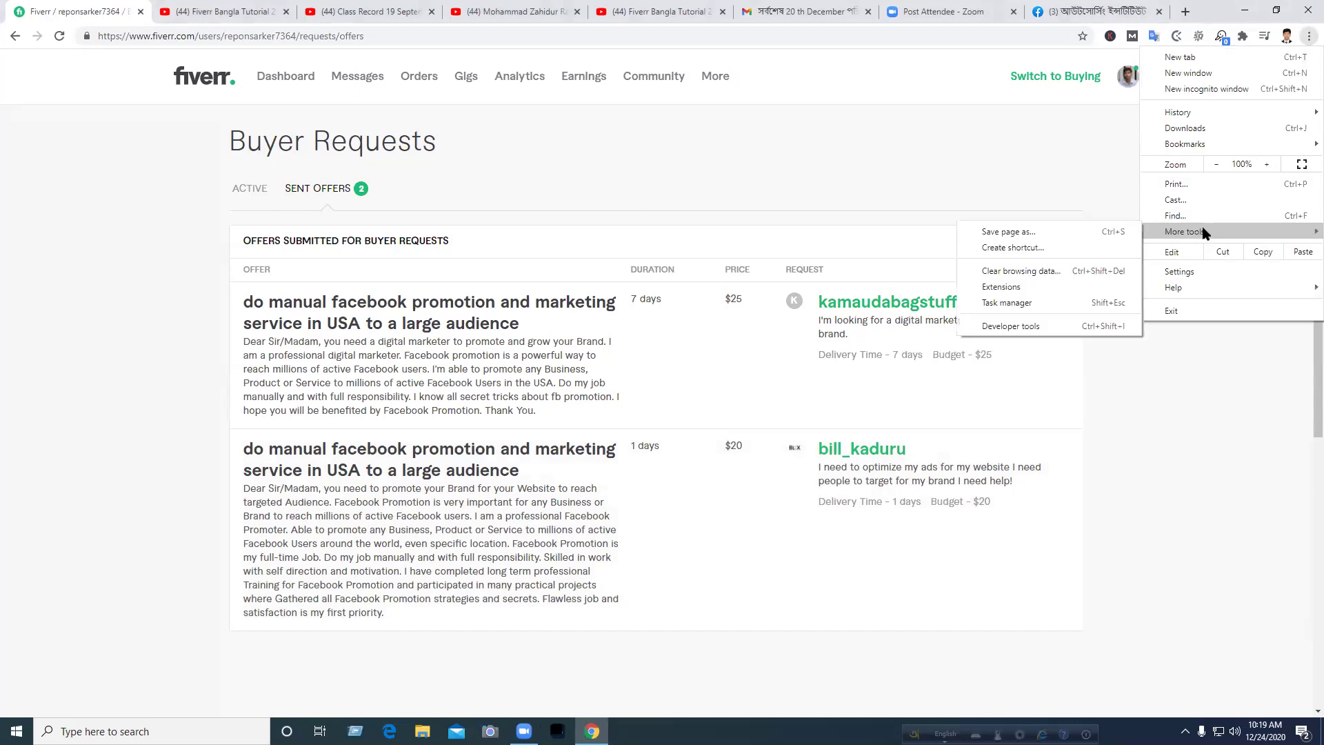
pyautogui.click(1014, 287)
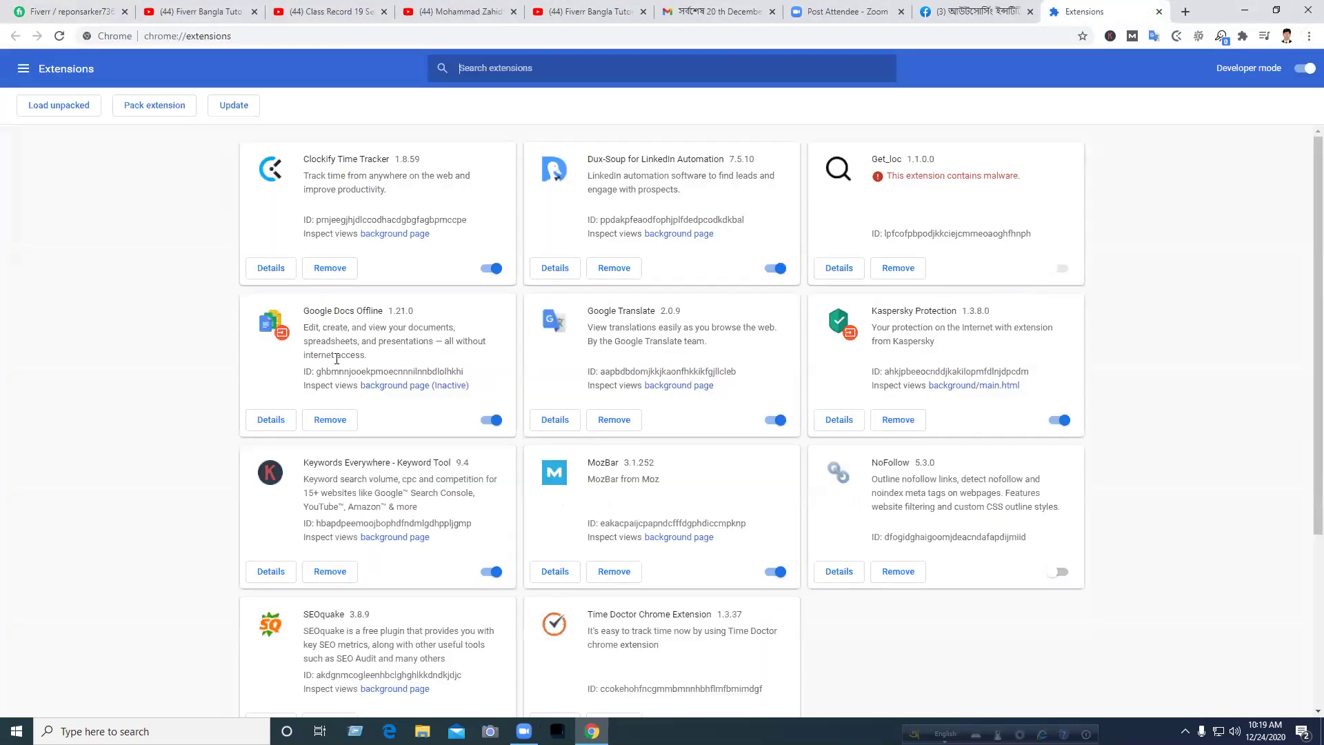
pyautogui.click(23, 68)
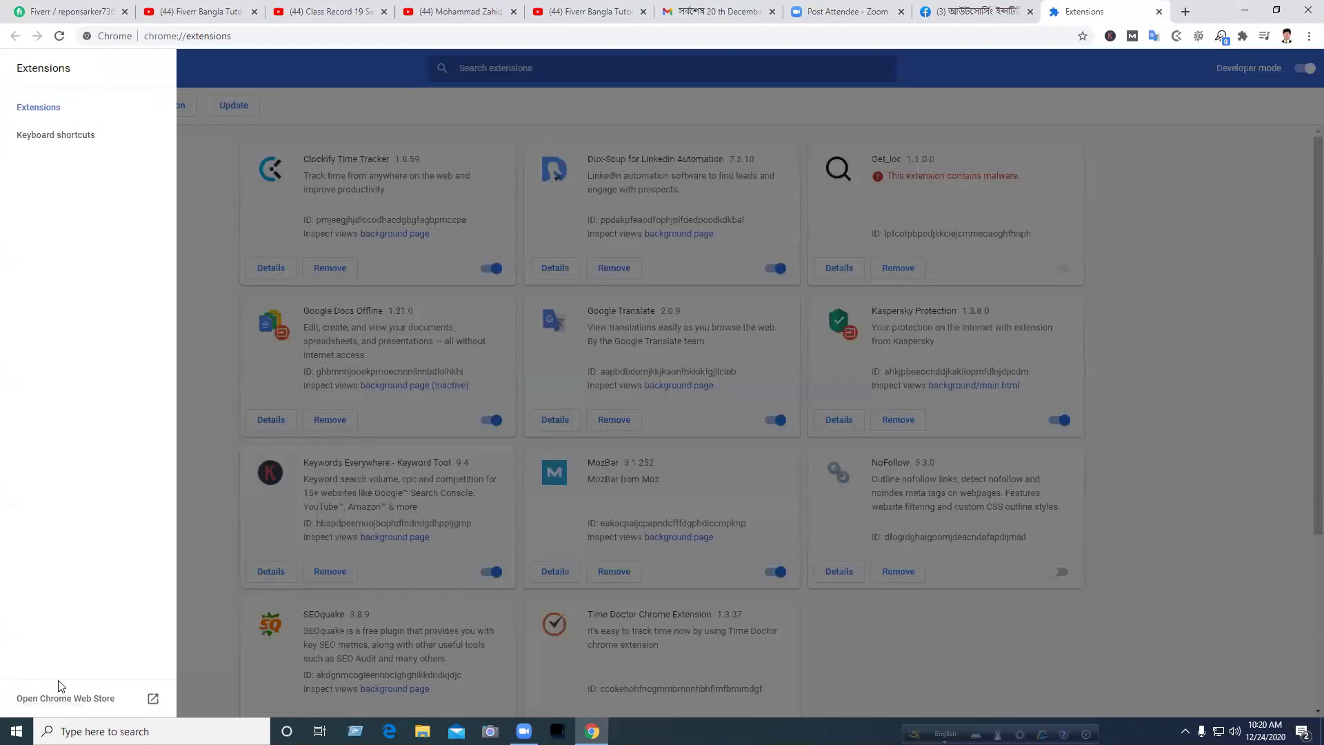
pyautogui.click(104, 698)
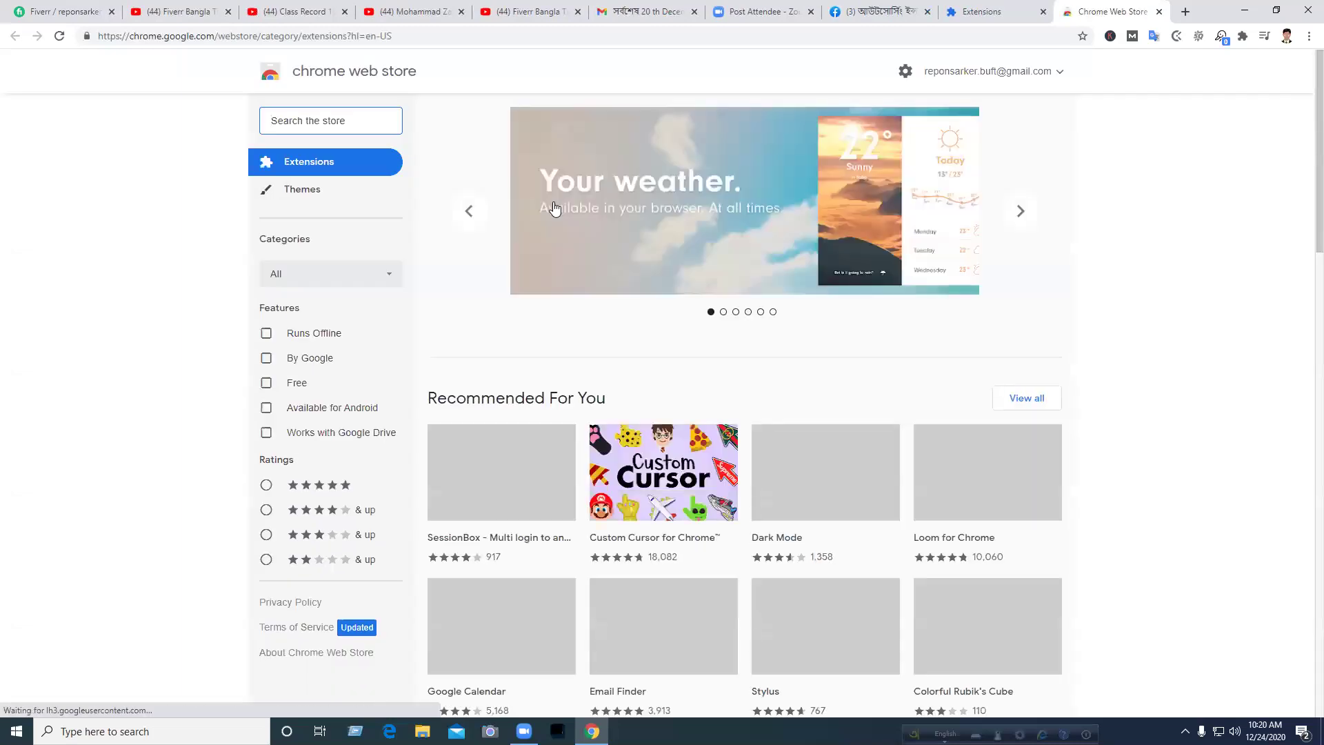
# - Search the Chrome Web Store for "buyer deyails"
pyautogui.moveTo(519, 209)
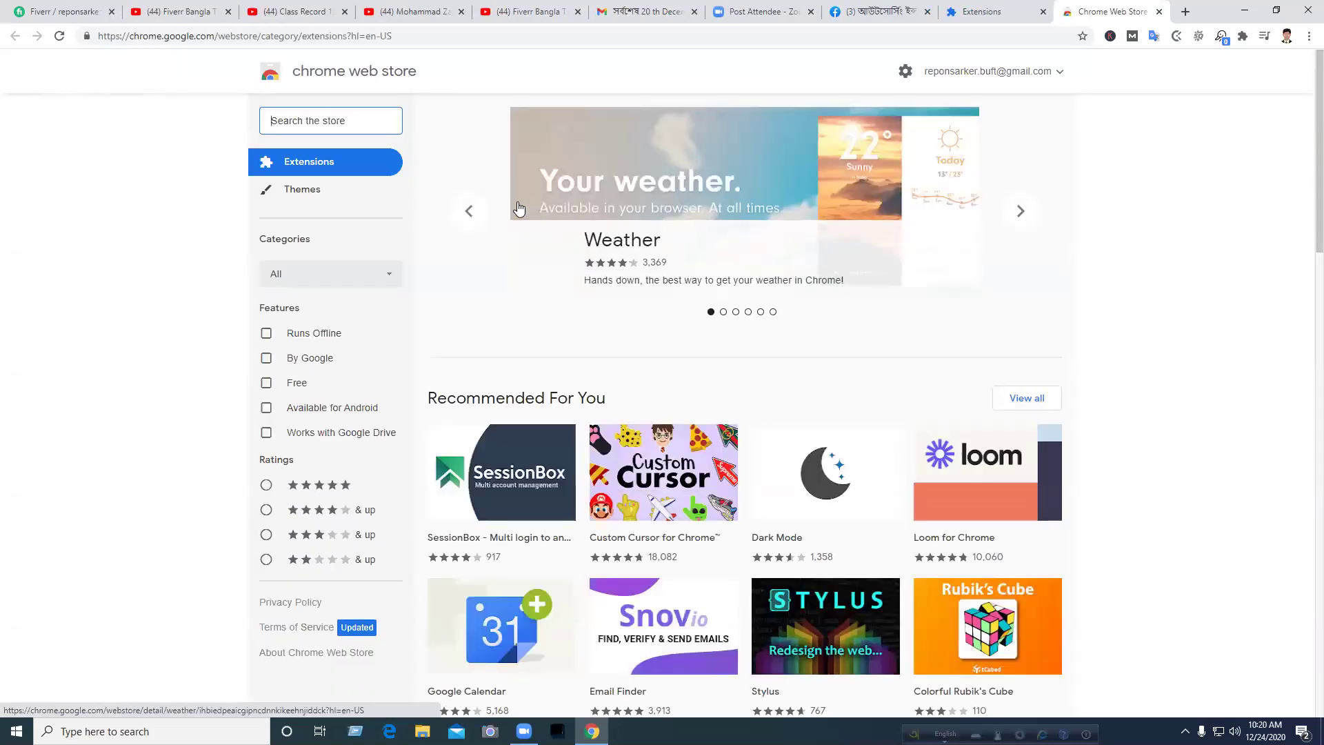
pyautogui.write('buy')
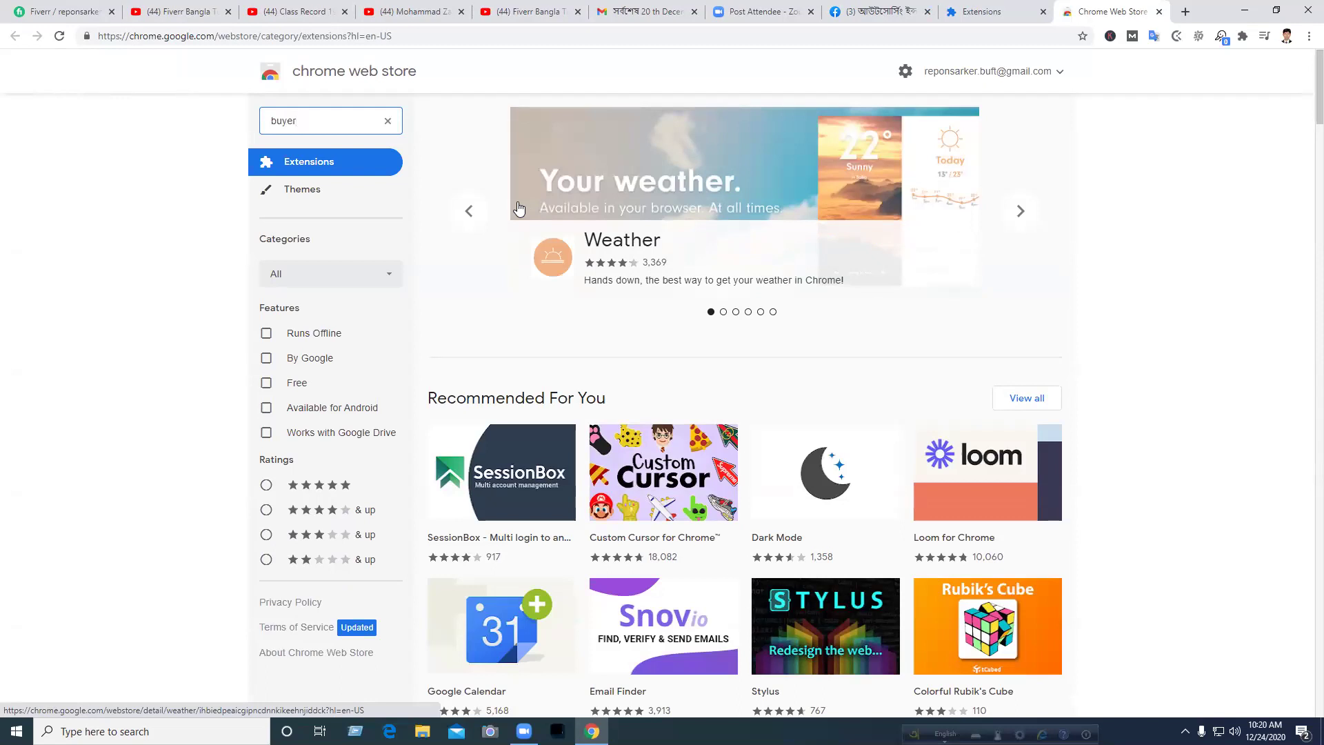
pyautogui.write('er deyails')
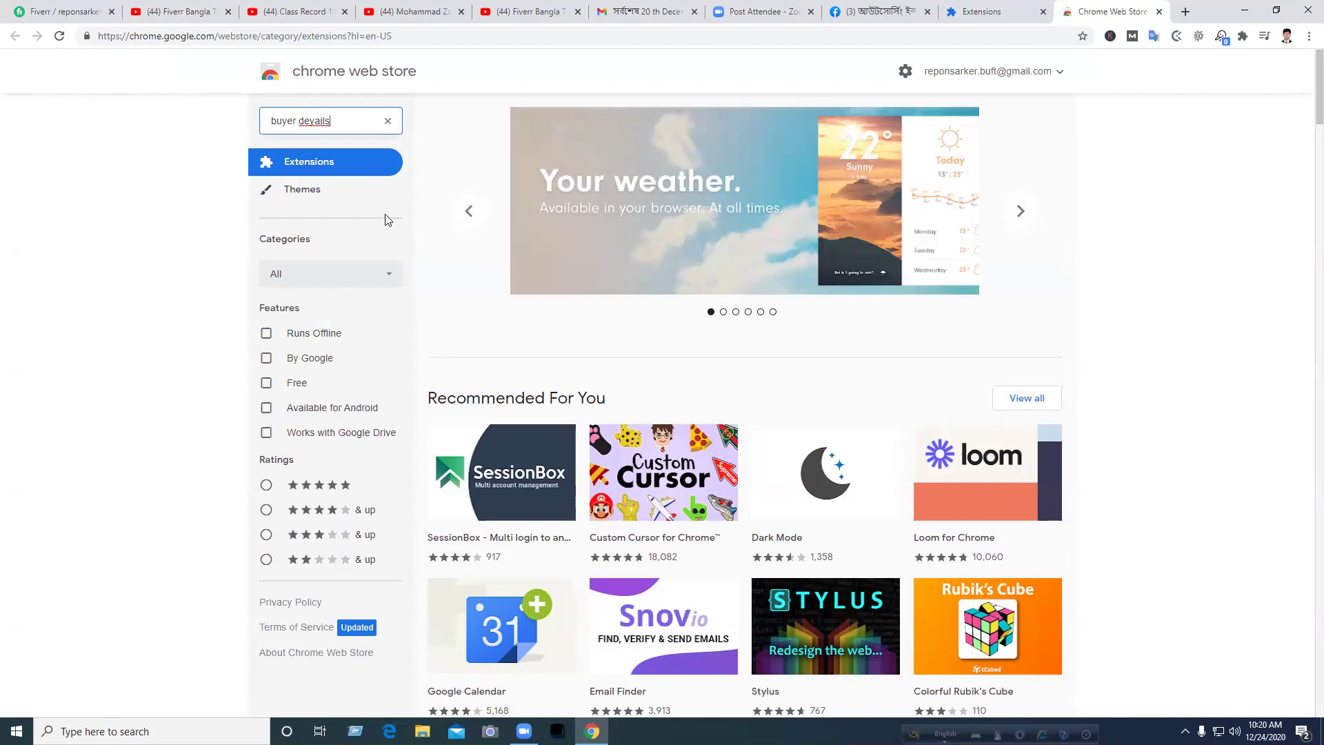
pyautogui.click(351, 169)
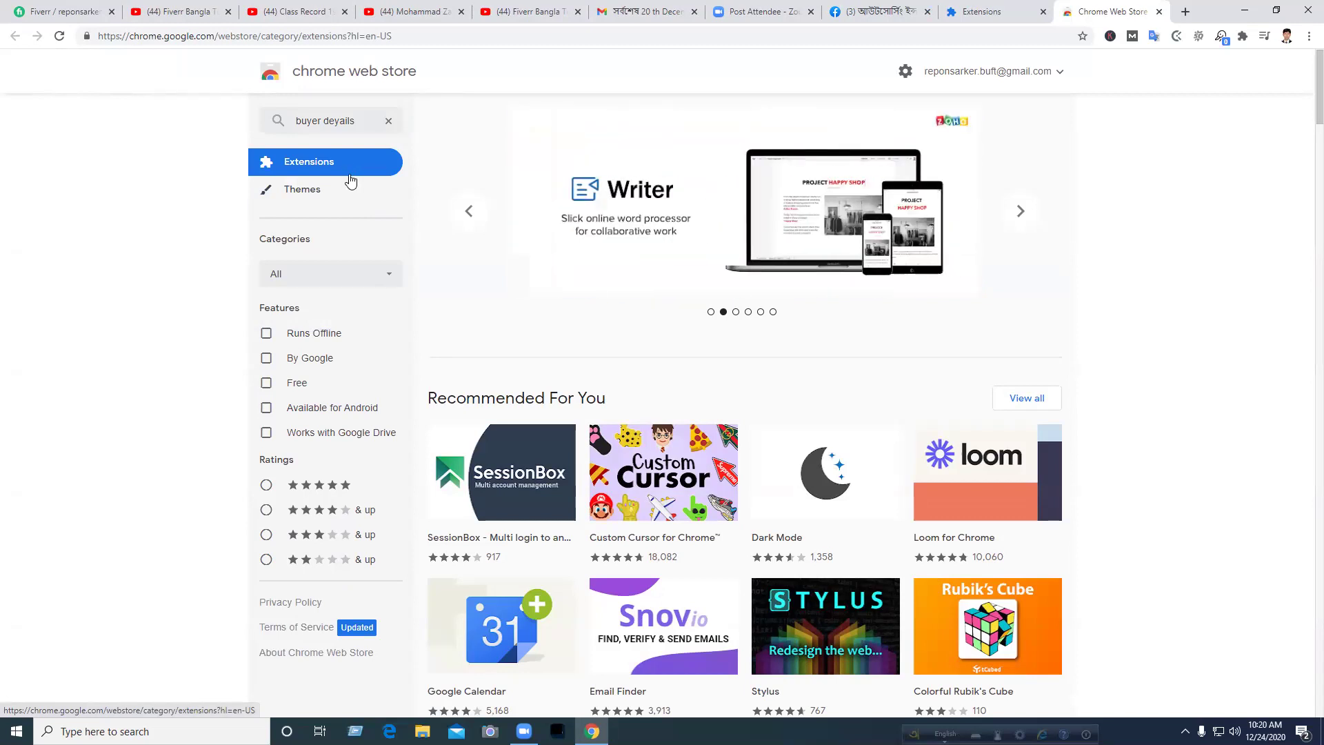
pyautogui.click(363, 120)
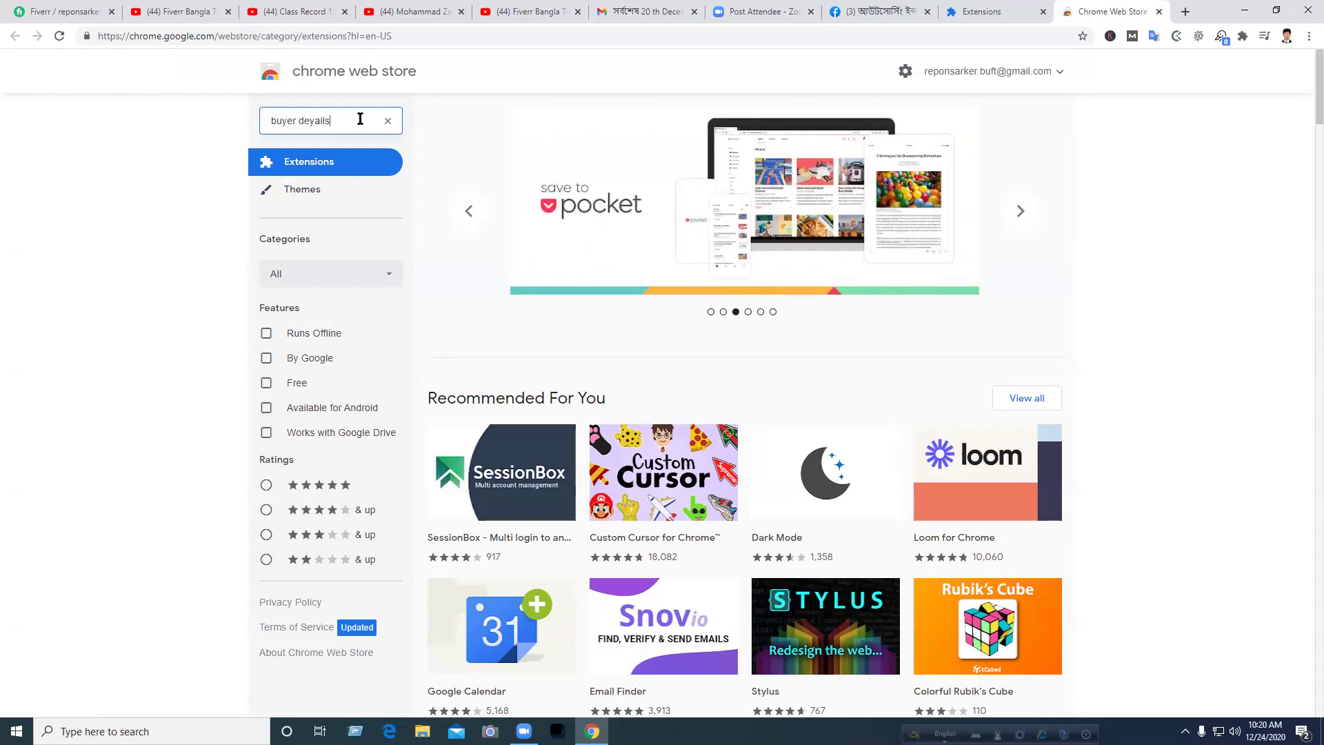
pyautogui.press('Return')
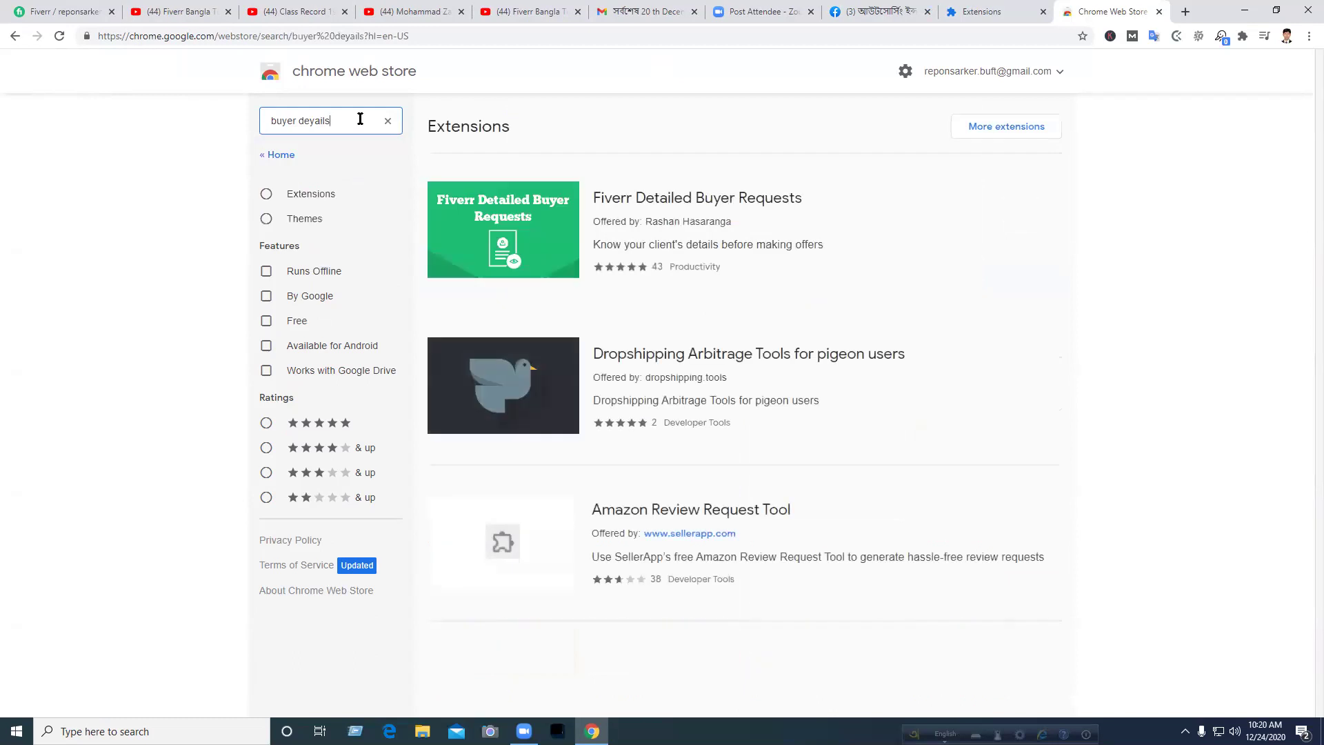
# - Install the Fiverr Detailed Buyer Requests extension from its store page and dismiss the installation notice
pyautogui.click(662, 200)
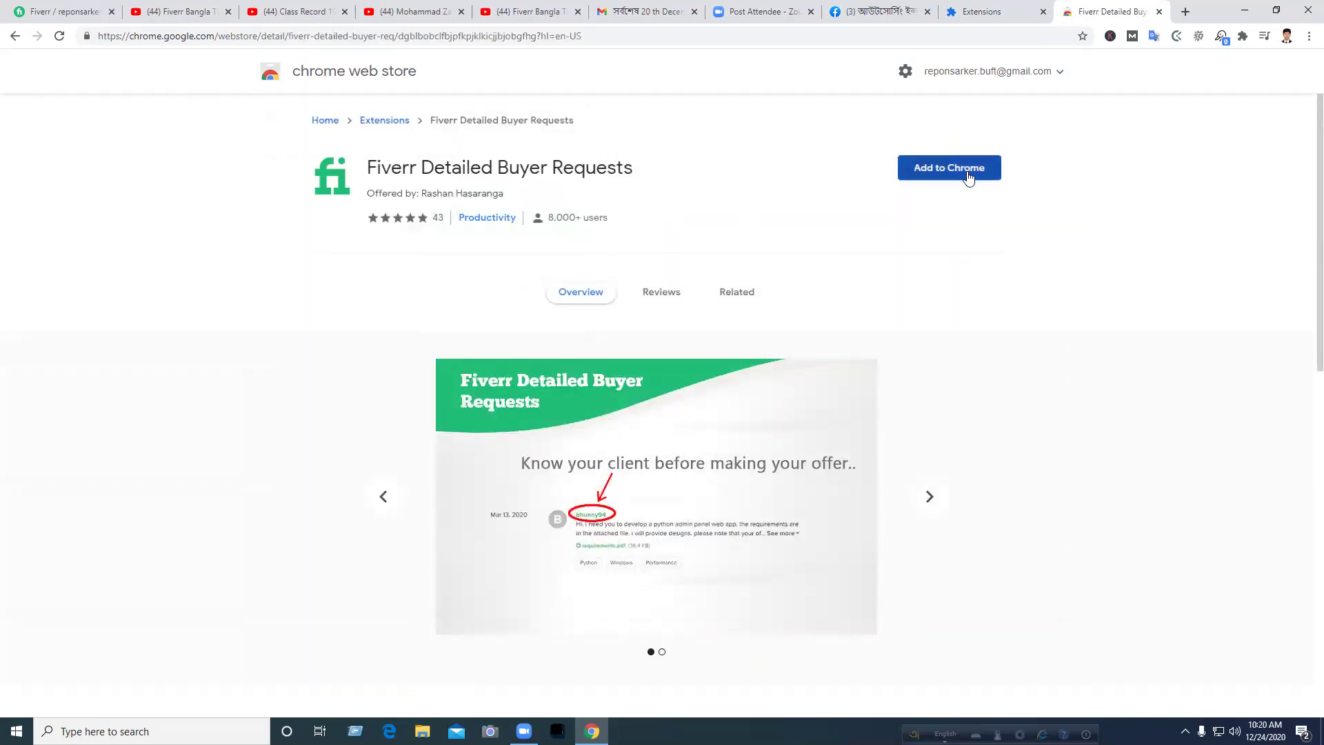
pyautogui.click(964, 171)
pyautogui.click(680, 169)
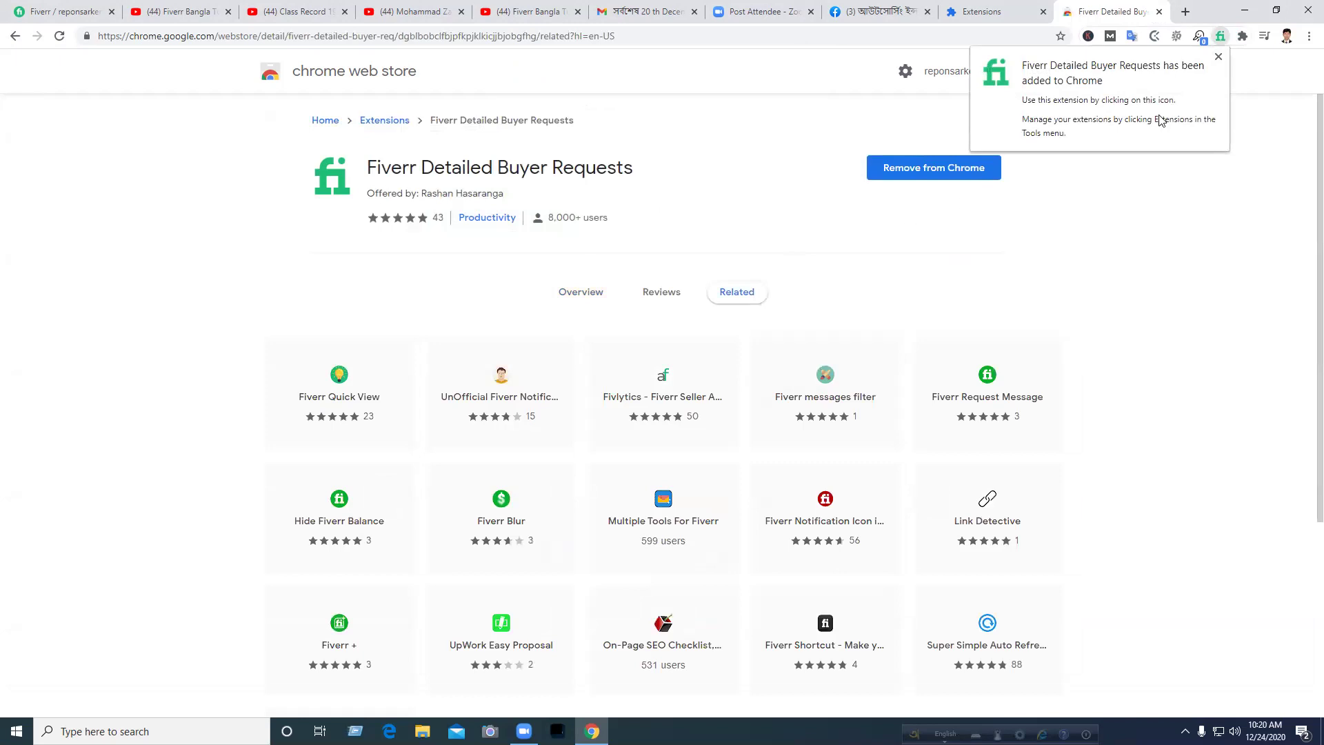
pyautogui.click(1218, 55)
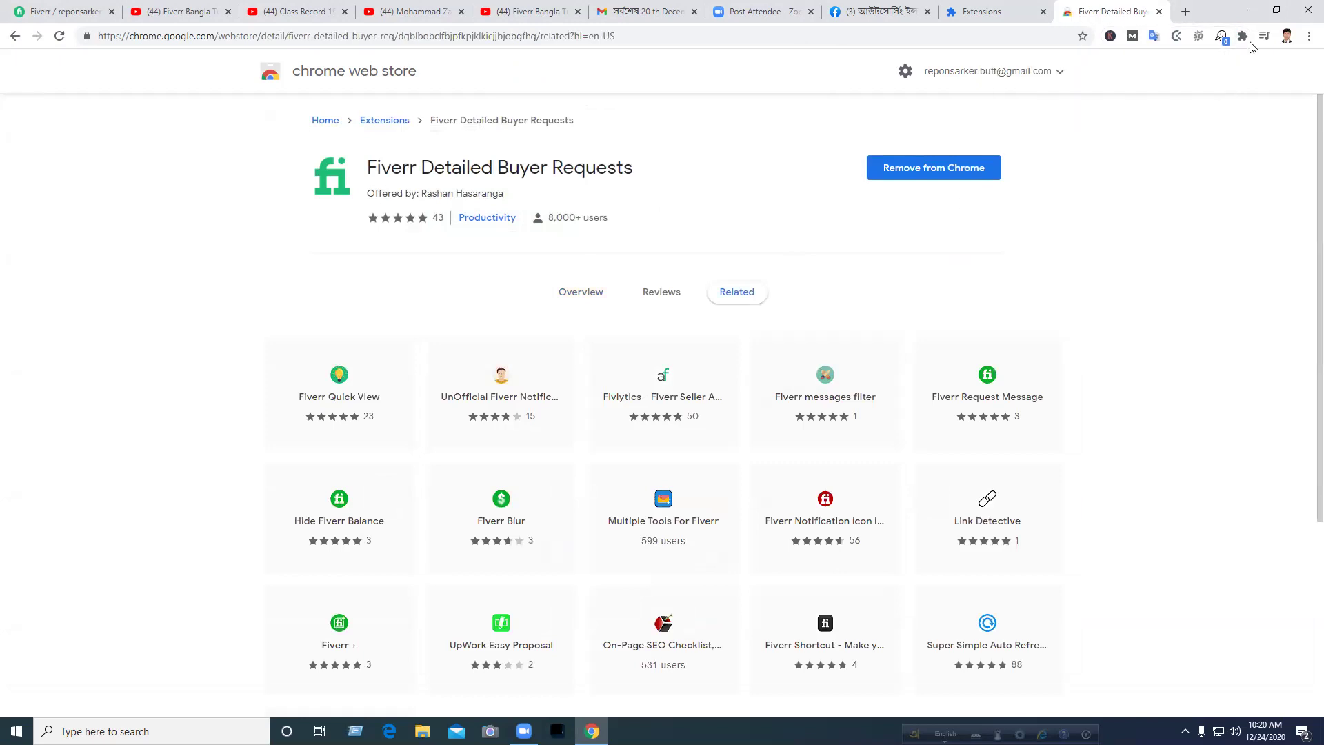
# - Pin the Fiverr Detailed Buyer Requests extension to the browser toolbar
pyautogui.click(1245, 38)
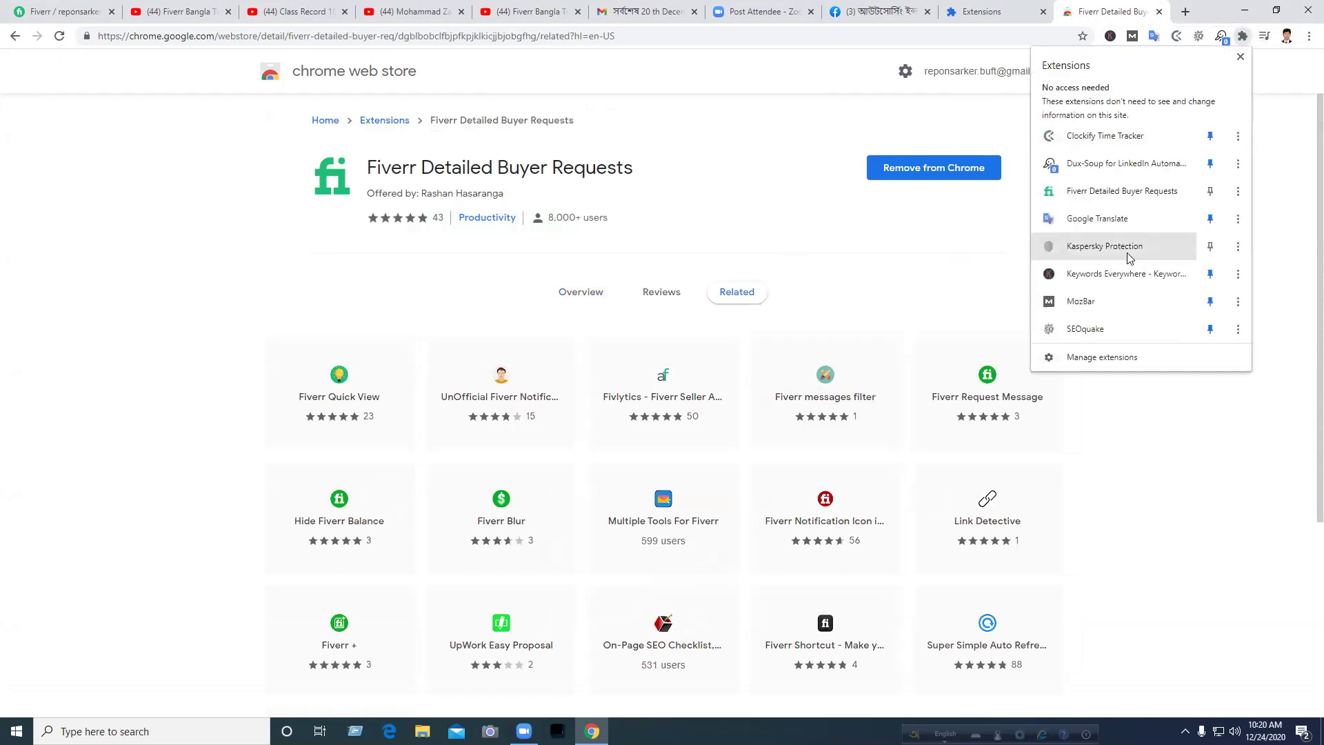
pyautogui.click(1209, 192)
pyautogui.click(1205, 414)
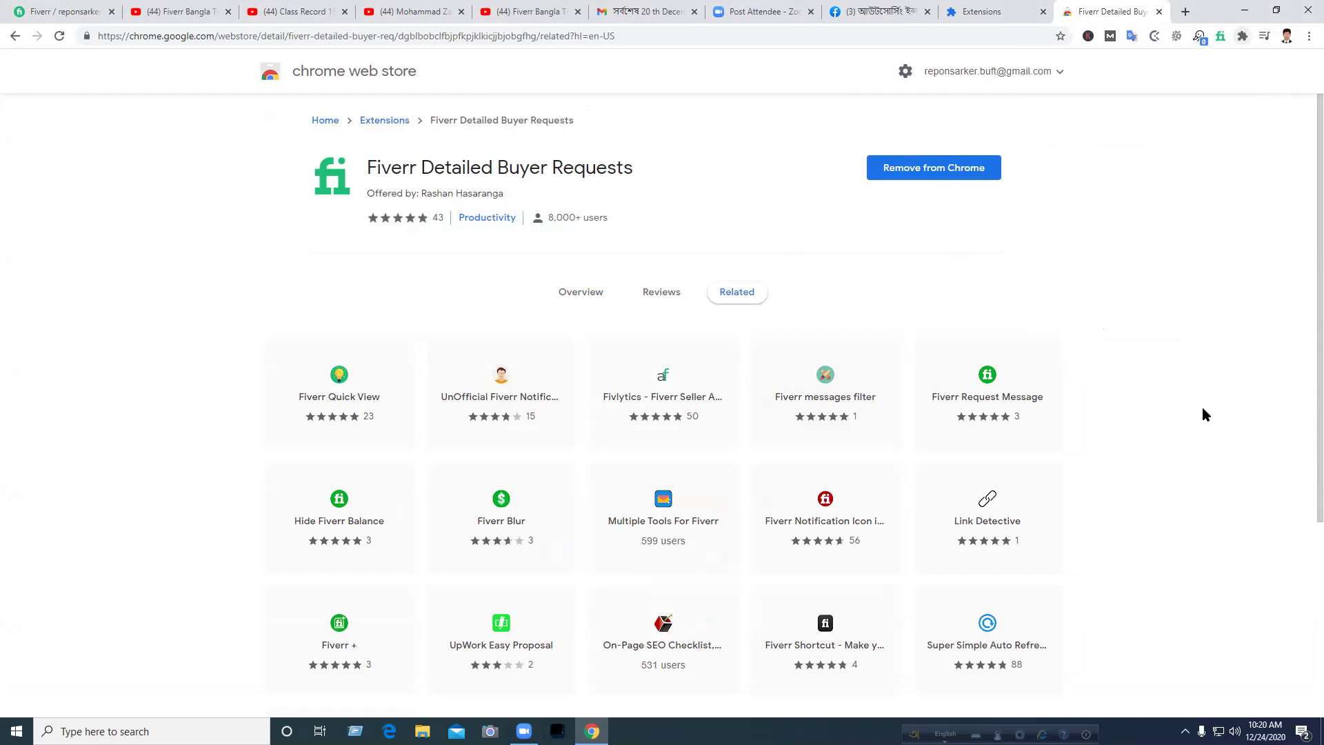
# - Return to Fiverr and open the list of active buyer requests
pyautogui.click(73, 9)
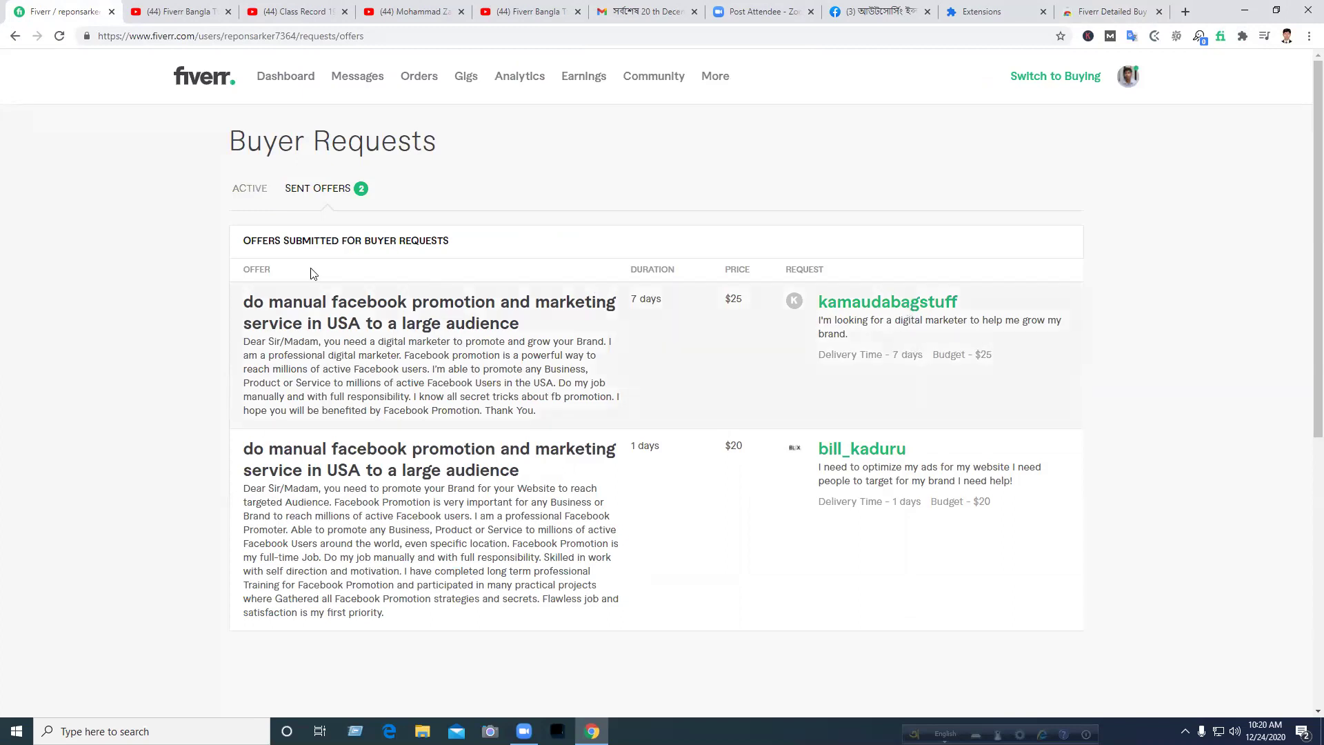
pyautogui.click(245, 192)
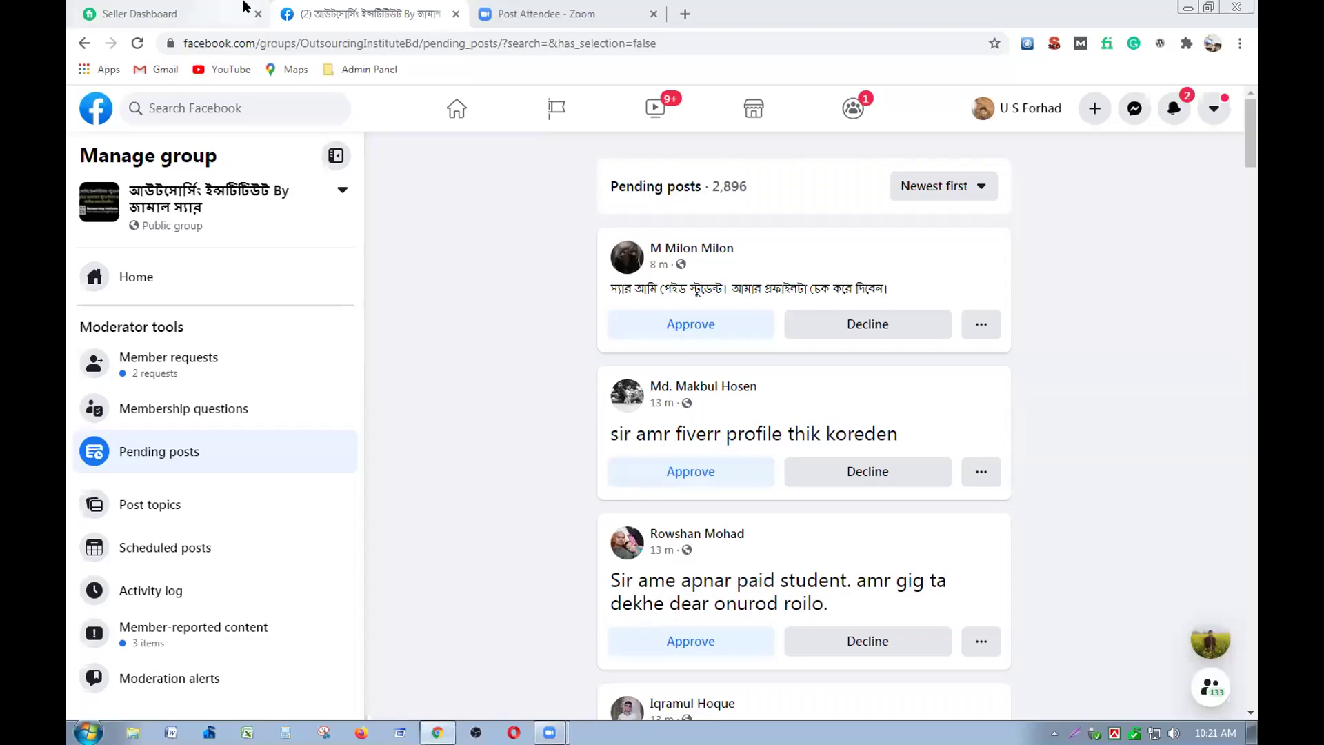
pyautogui.click(245, 10)
pyautogui.moveTo(752, 126)
pyautogui.click(749, 162)
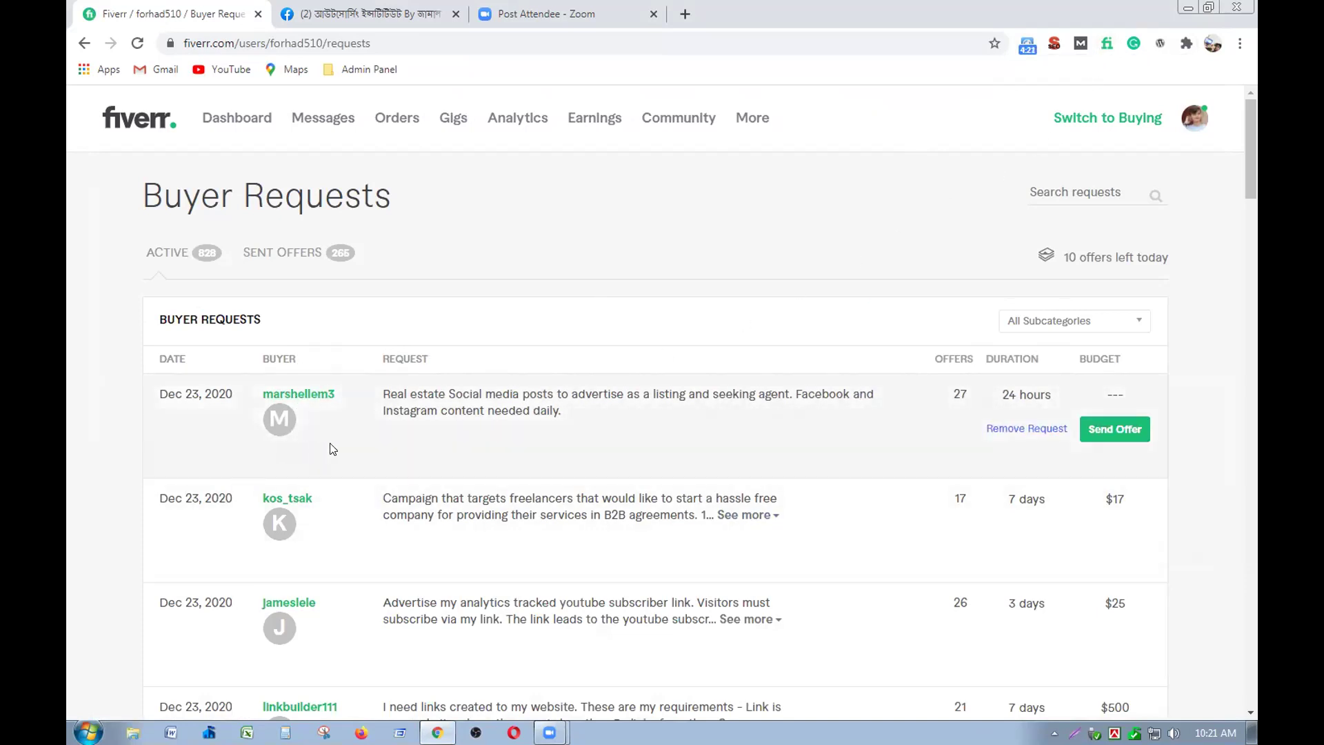
# - View the profile of the first request's buyer, close it, and read the real estate social media request in the active list
pyautogui.click(302, 402)
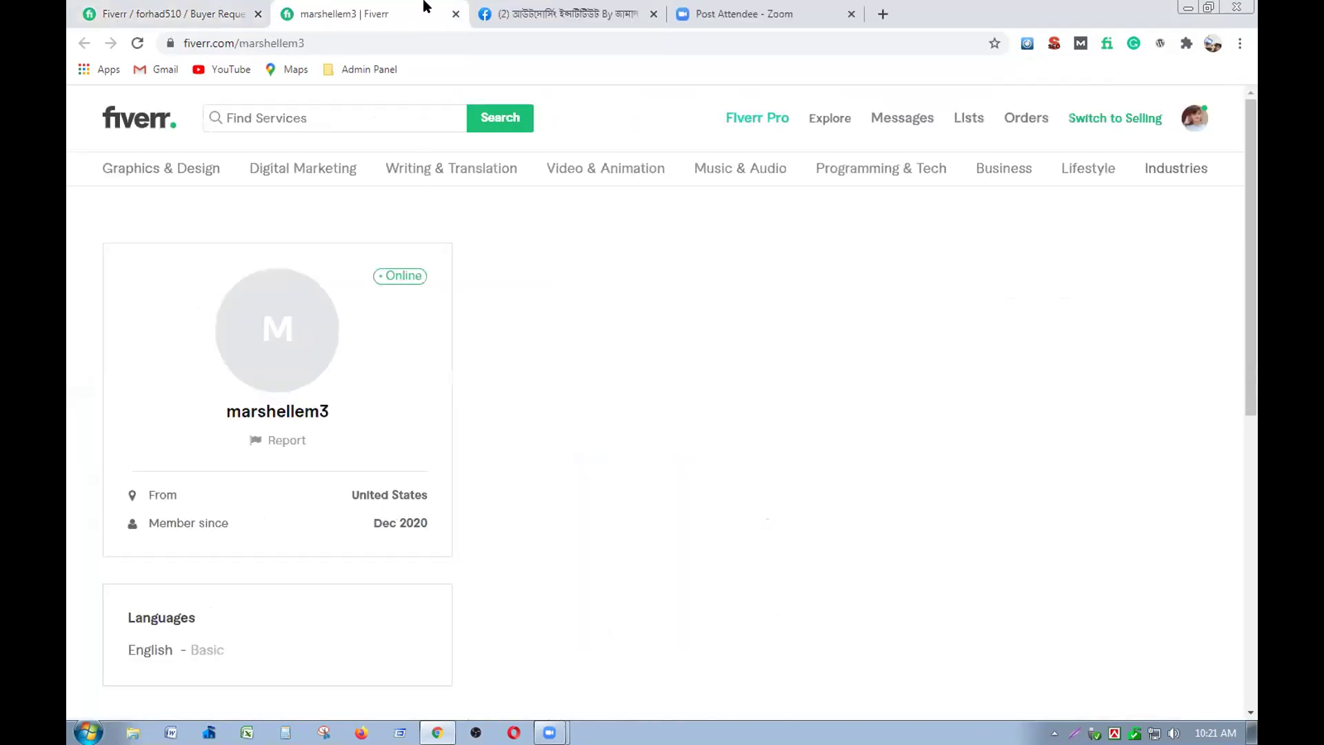
pyautogui.click(455, 15)
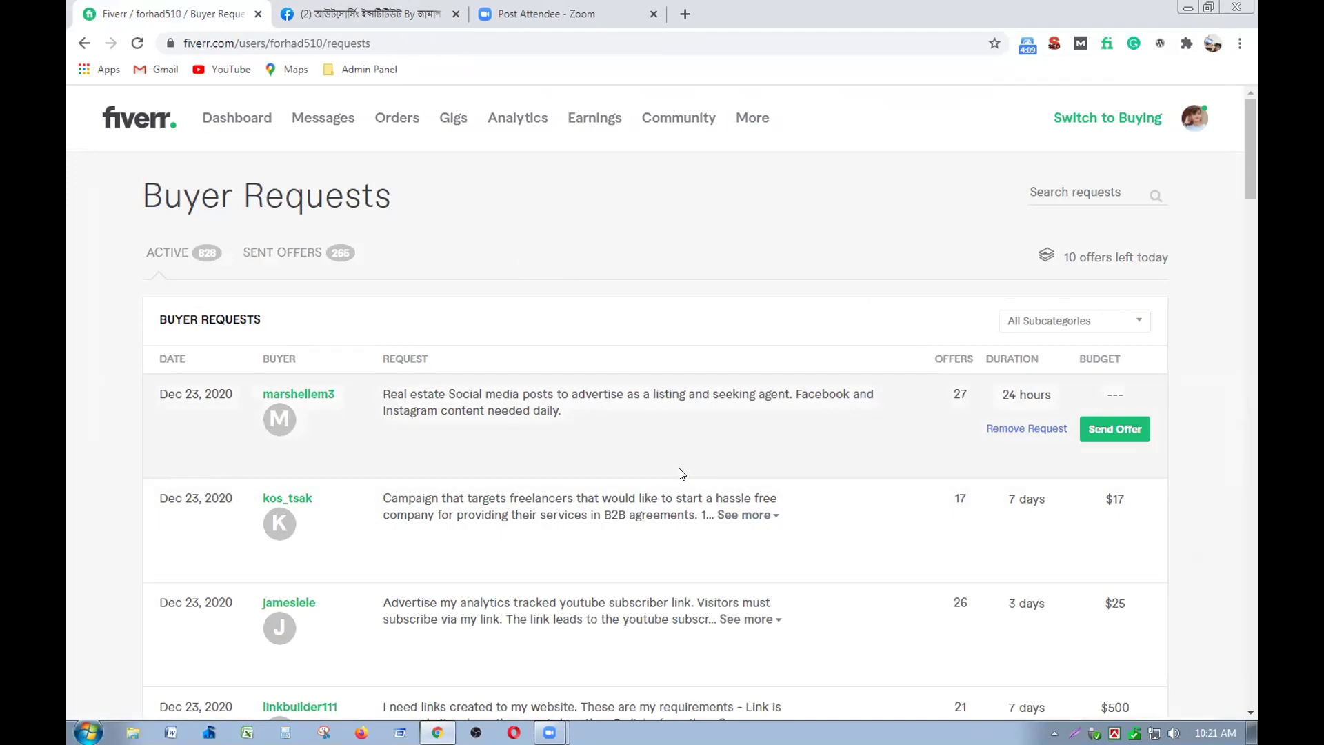
pyautogui.scroll(-3, 676, 473)
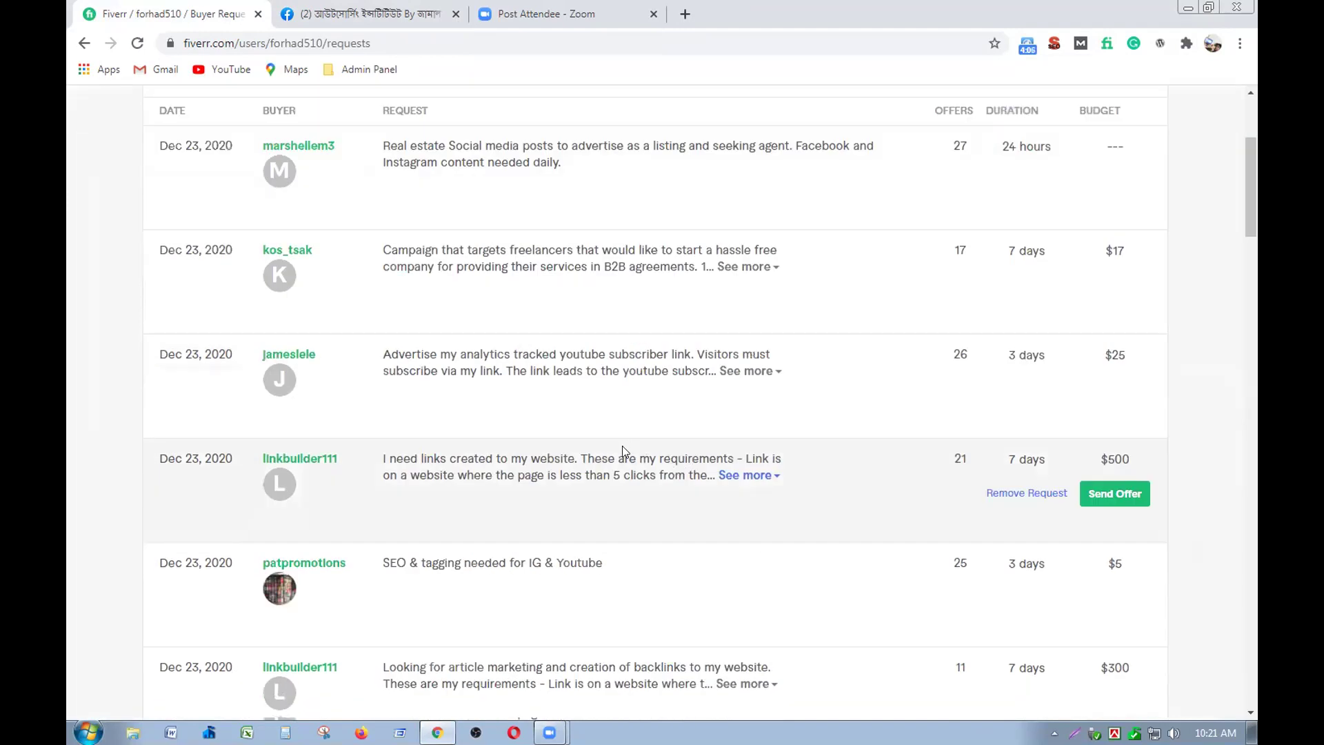
pyautogui.scroll(3, 616, 455)
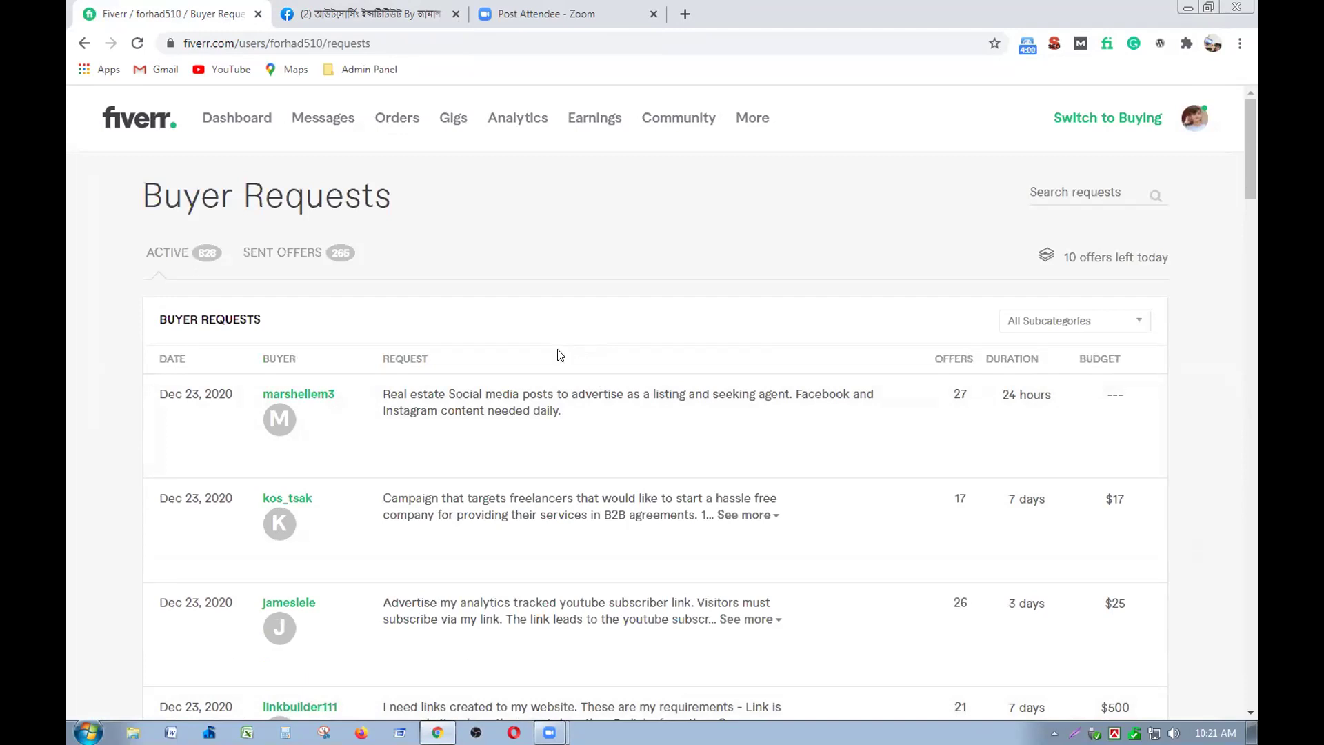
pyautogui.moveTo(566, 431)
pyautogui.moveTo(563, 413); pyautogui.dragTo(380, 399)
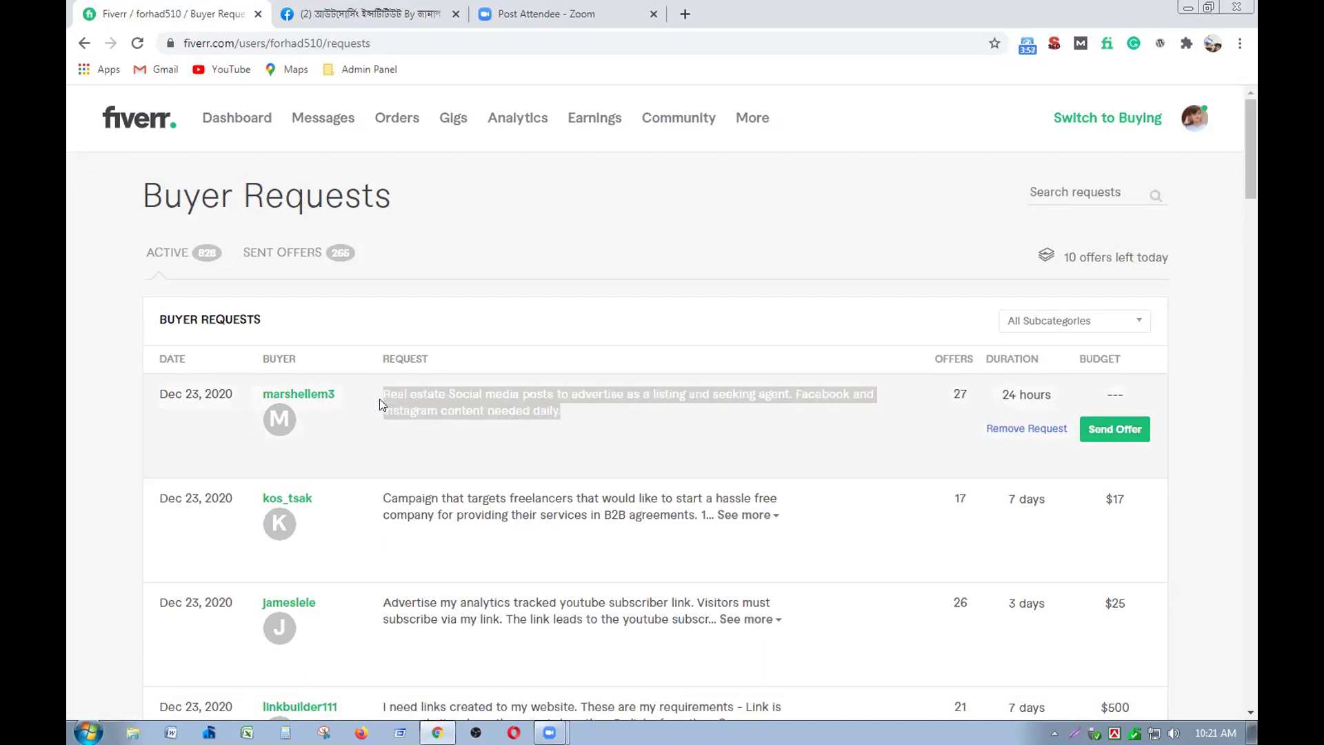
pyautogui.click(525, 318)
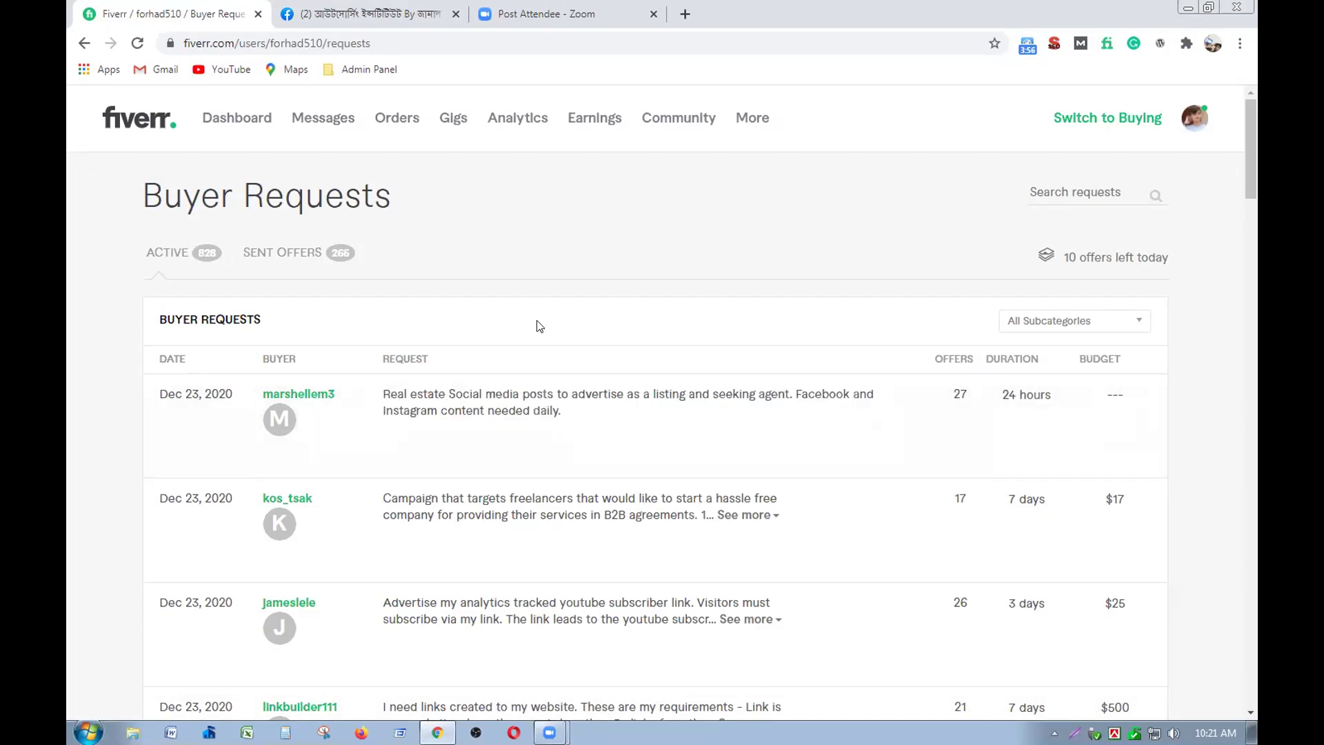
# - Close the Post Attendee tab and, in the Facebook group's pending posts, decline the unavailable-content post and the dollar-trading post
pyautogui.click(653, 14)
pyautogui.click(388, 12)
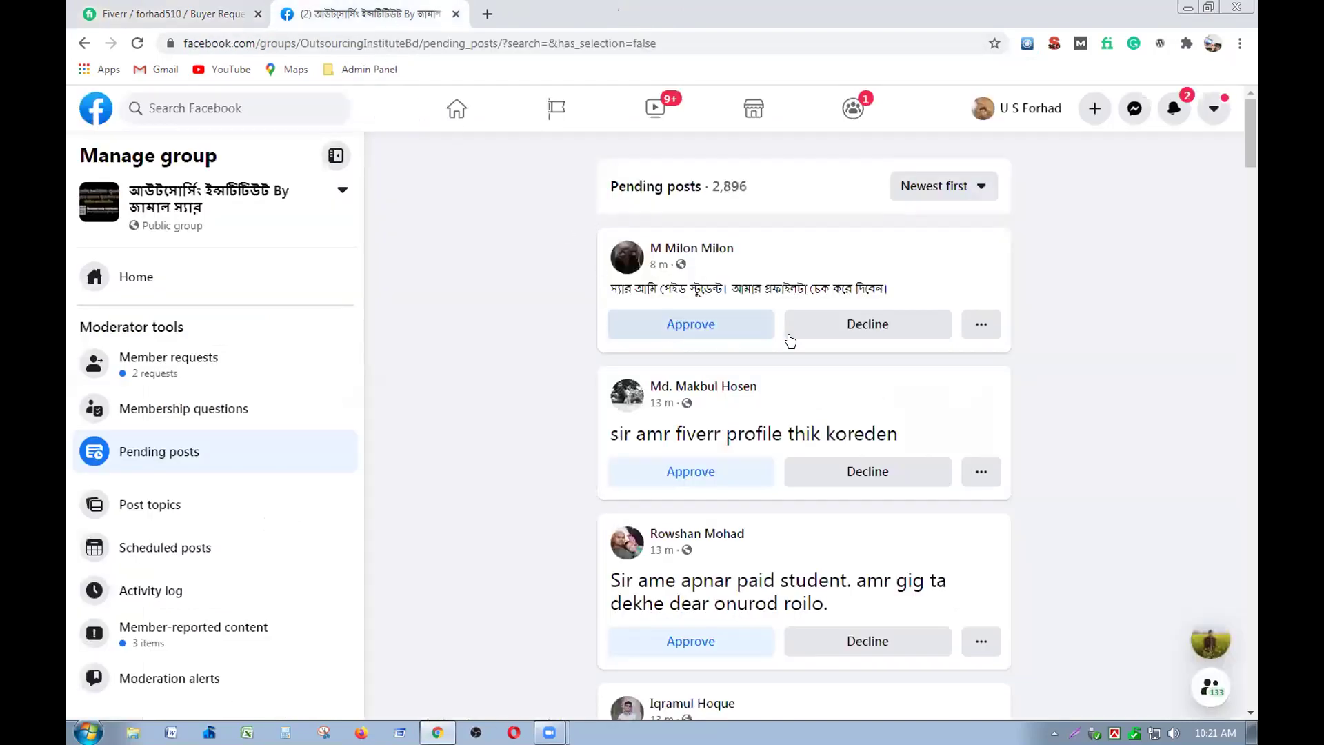
pyautogui.scroll(-3, 544, 422)
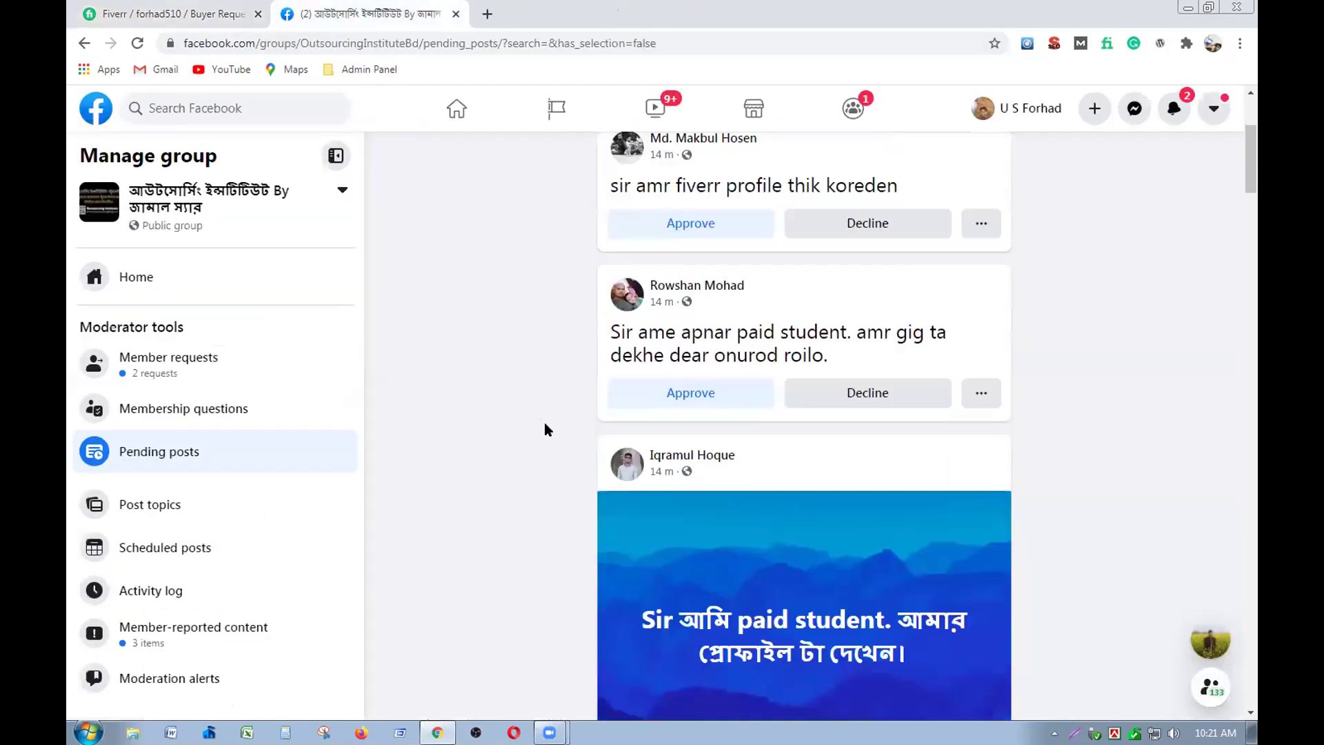
pyautogui.scroll(-5, 538, 431)
pyautogui.scroll(-9, 538, 431)
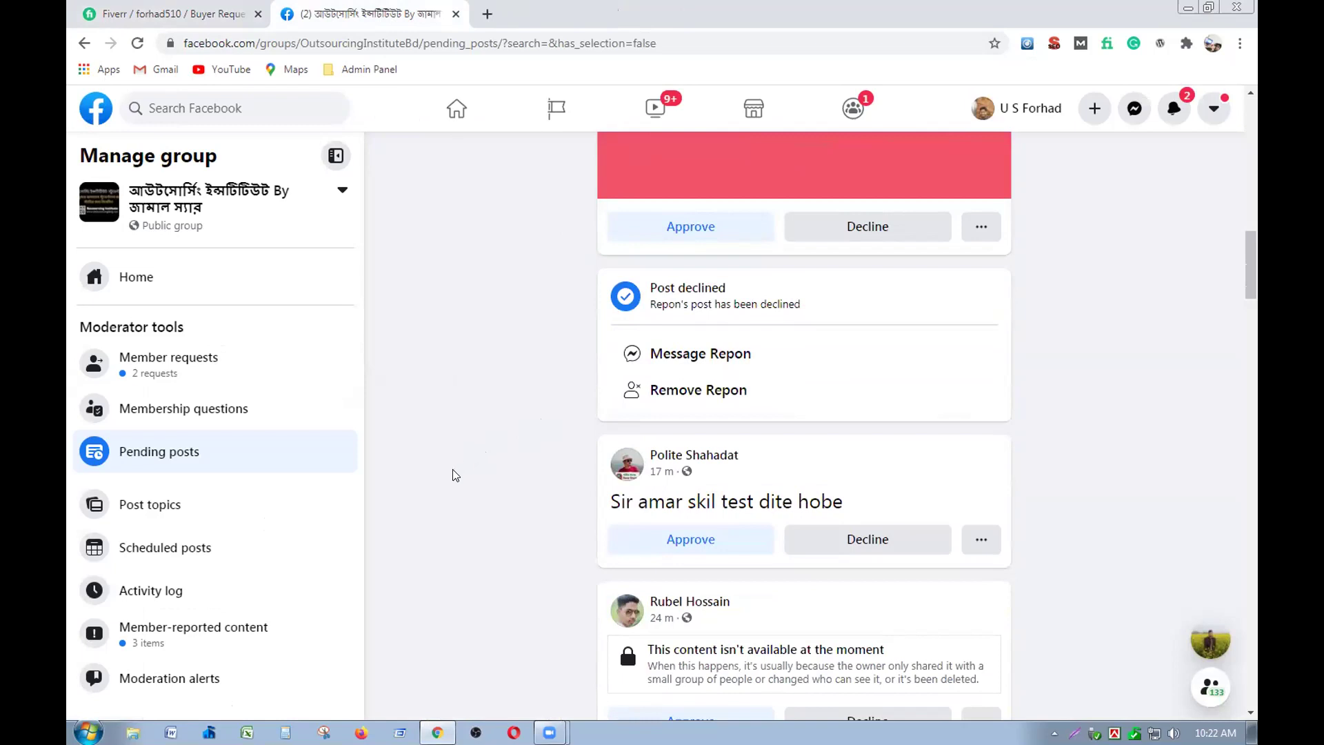
pyautogui.scroll(-5, 458, 476)
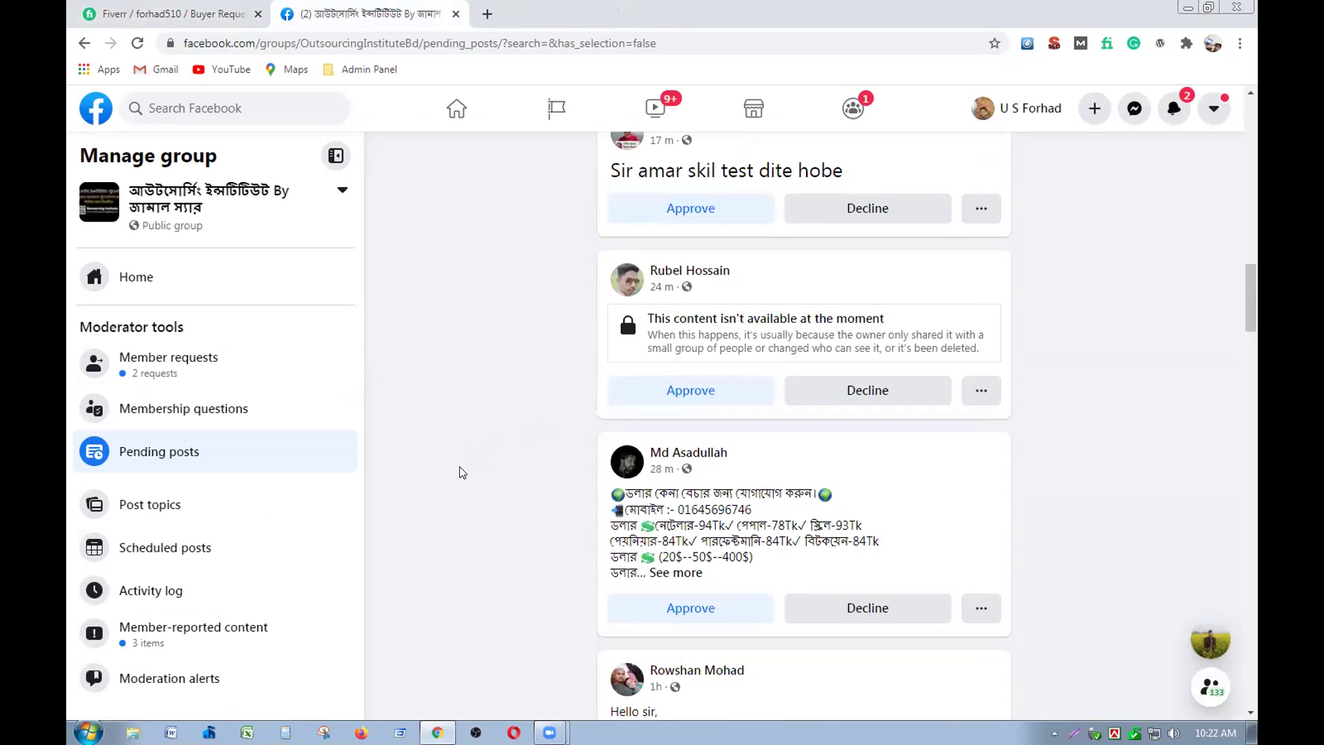
pyautogui.scroll(-5, 462, 472)
pyautogui.scroll(5, 753, 398)
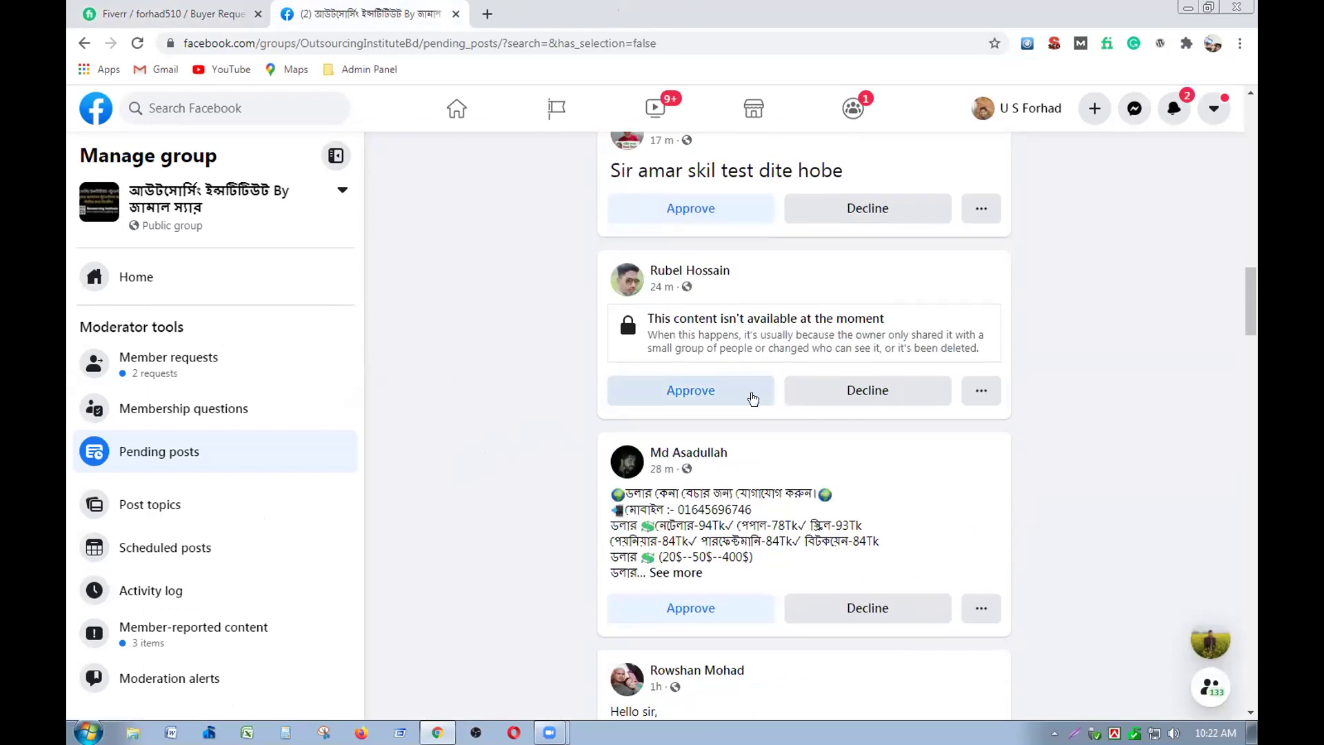
pyautogui.click(847, 390)
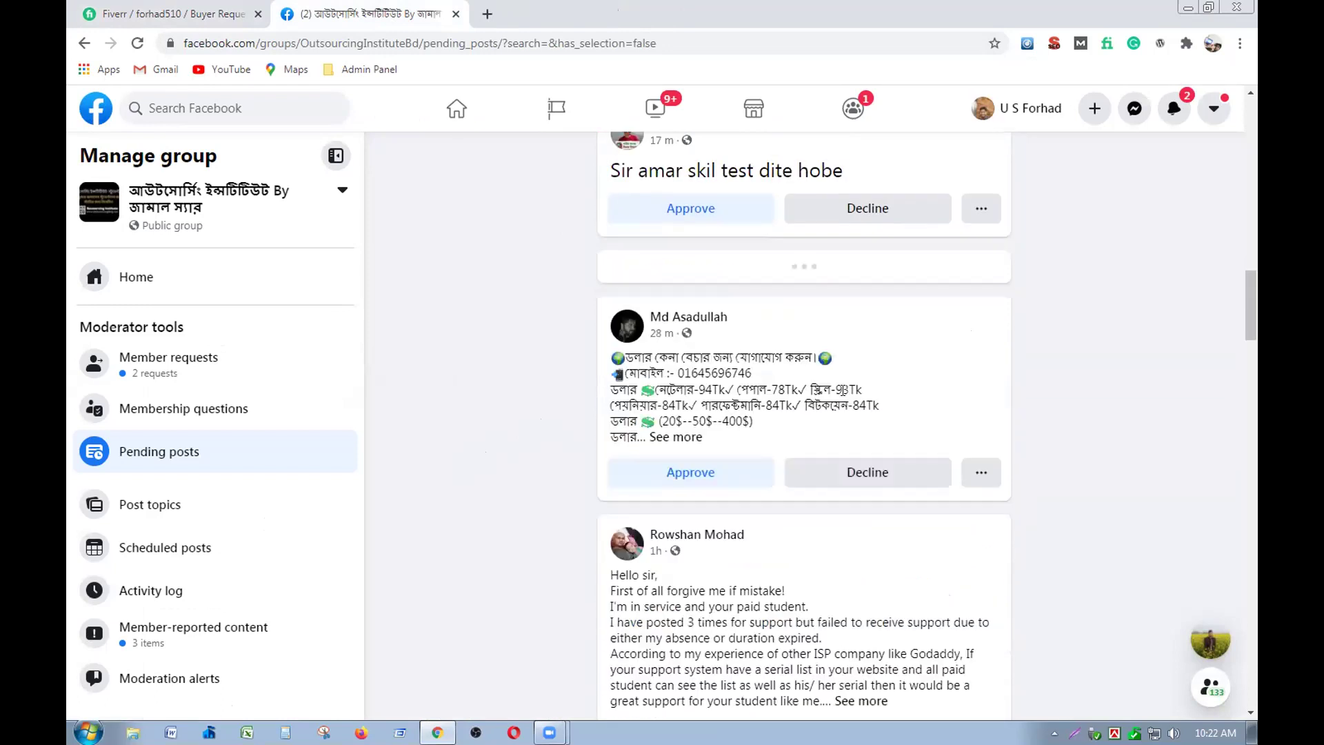
pyautogui.click(845, 592)
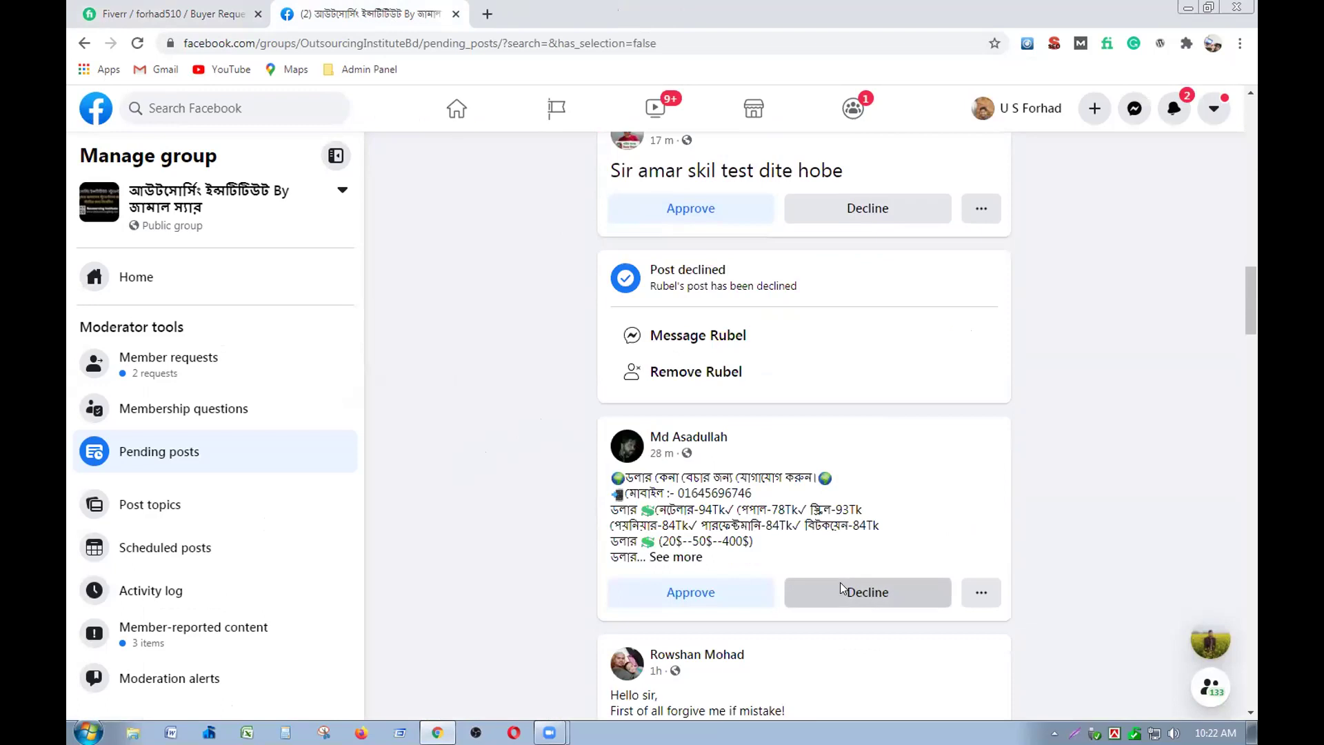
# - Read through the paid student's pending post on the red background that asks for a gig review
pyautogui.scroll(5, 801, 529)
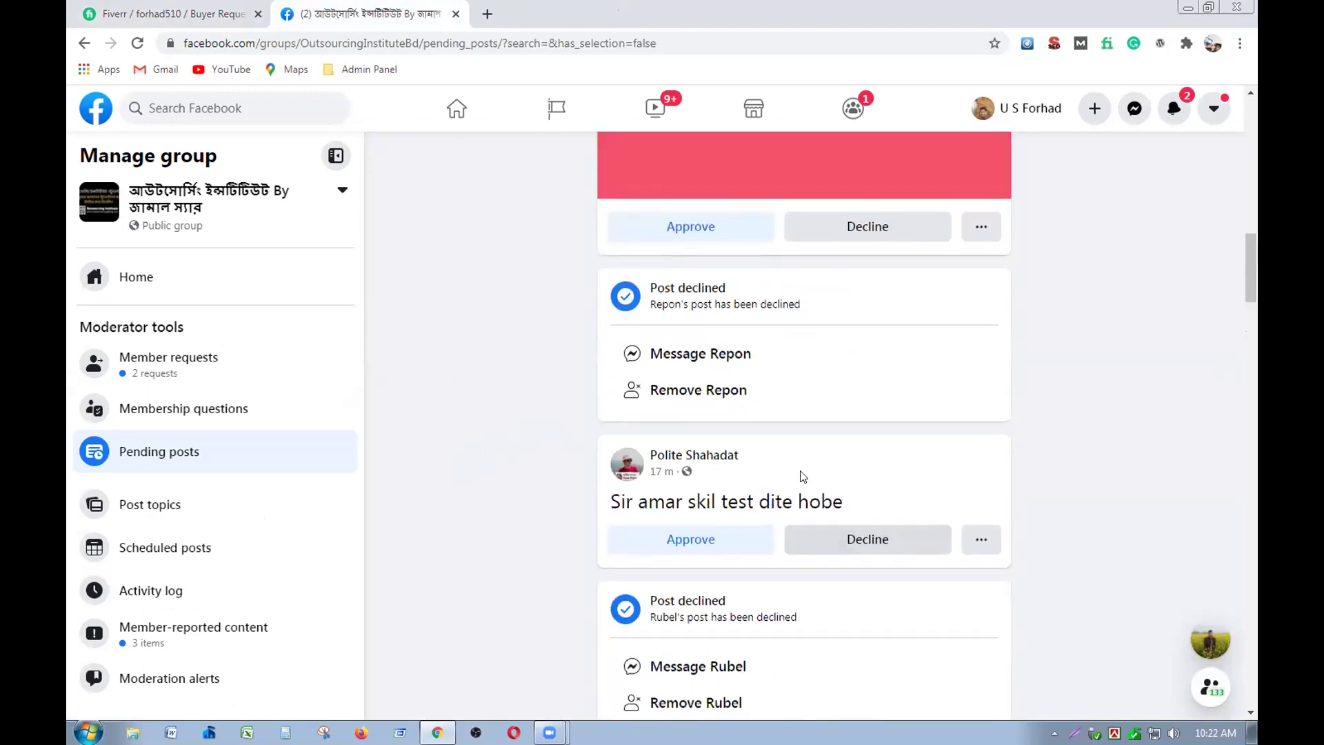
pyautogui.scroll(4, 821, 489)
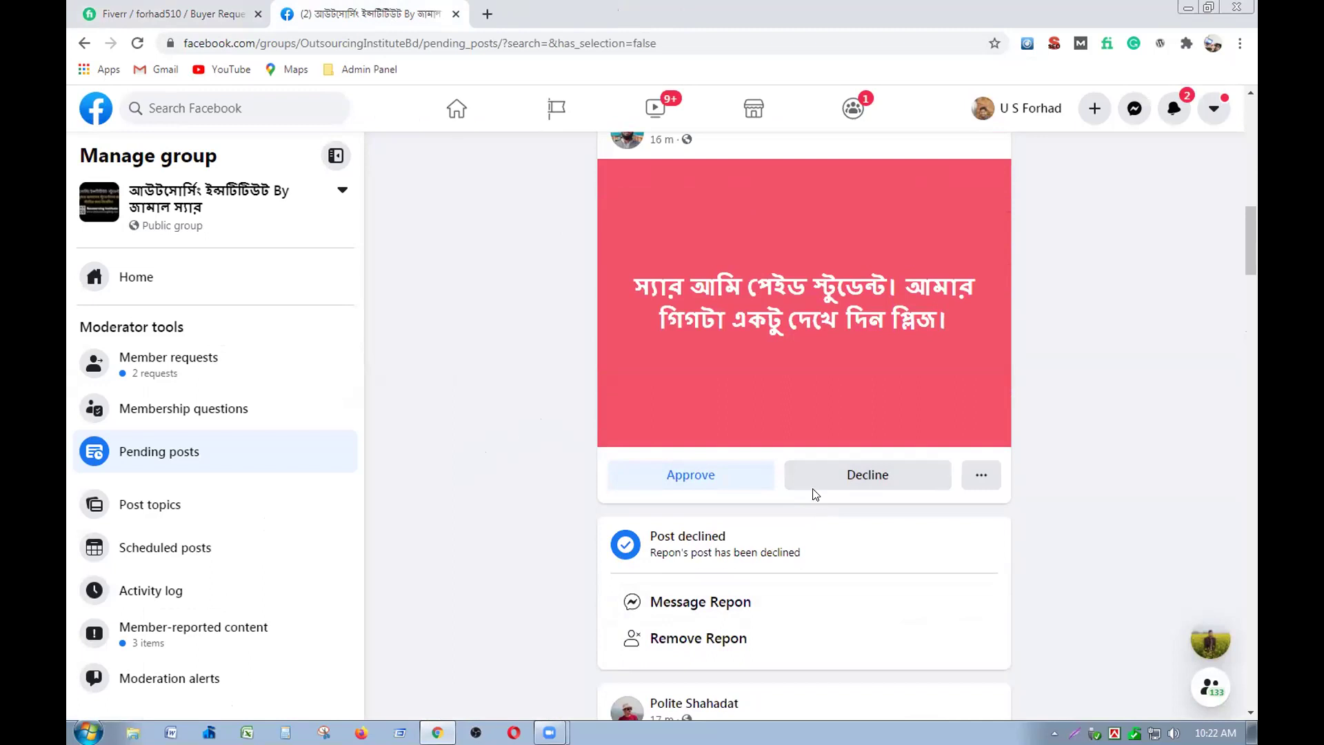
pyautogui.scroll(1, 815, 494)
pyautogui.moveTo(936, 403); pyautogui.dragTo(635, 359)
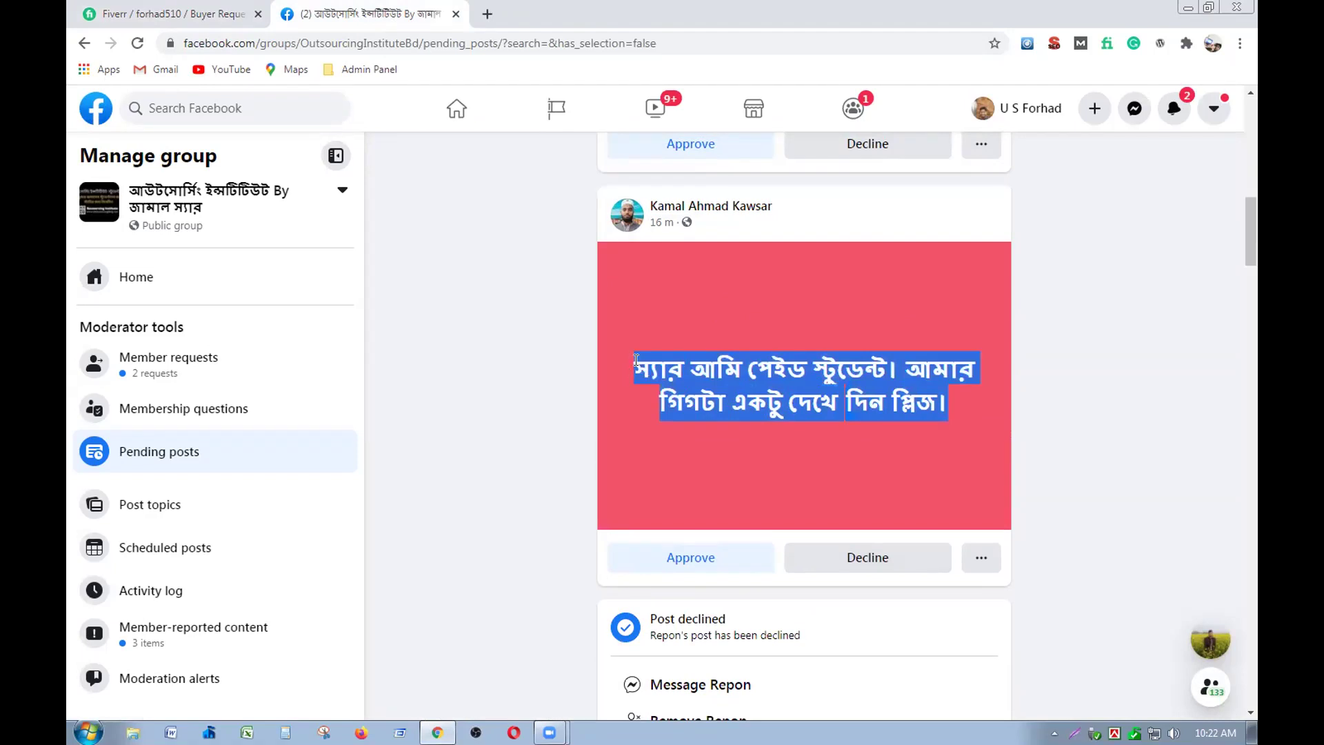
pyautogui.click(632, 356)
pyautogui.moveTo(660, 356); pyautogui.dragTo(945, 418)
pyautogui.click(949, 404)
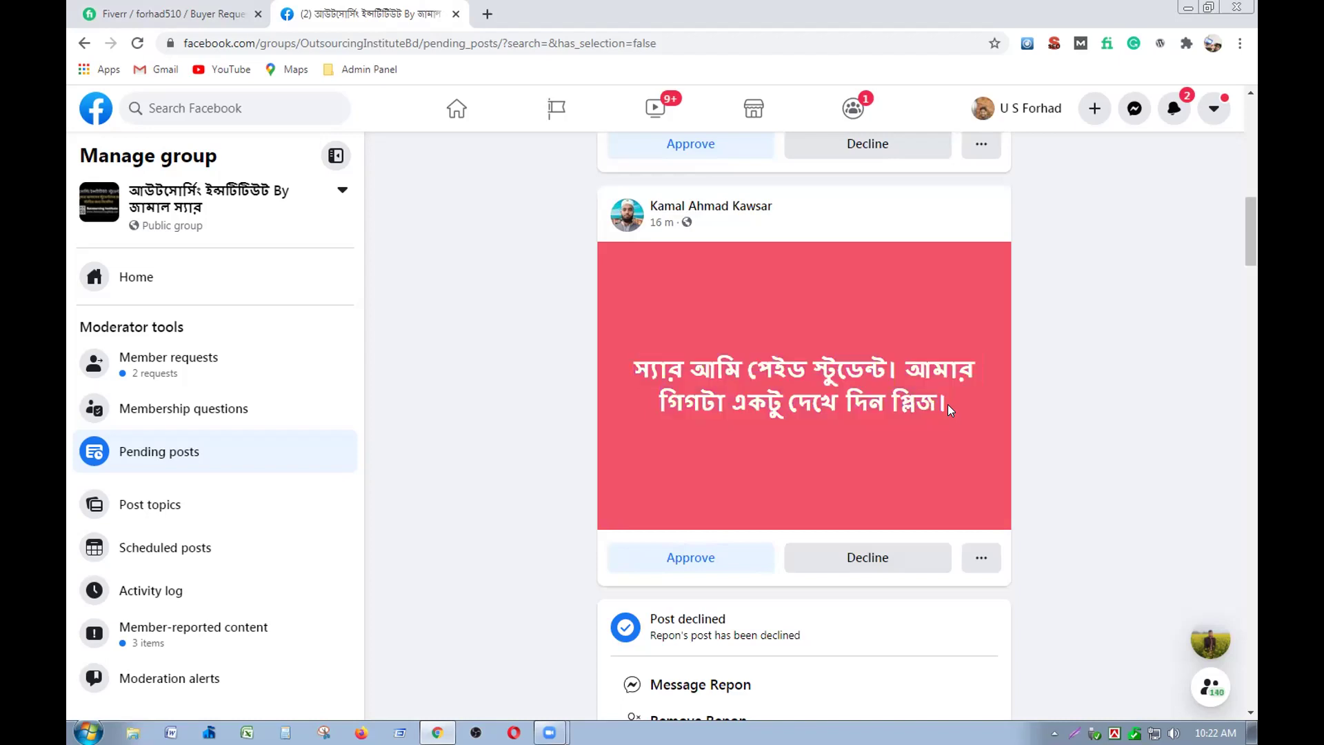
pyautogui.moveTo(947, 405); pyautogui.dragTo(938, 435)
pyautogui.click(637, 373)
pyautogui.click(959, 400)
pyautogui.click(629, 378)
pyautogui.click(959, 425)
pyautogui.moveTo(947, 403)
pyautogui.mouseDown()
pyautogui.moveTo(636, 368)
pyautogui.moveTo(942, 407)
pyautogui.mouseUp()
pyautogui.click(645, 399)
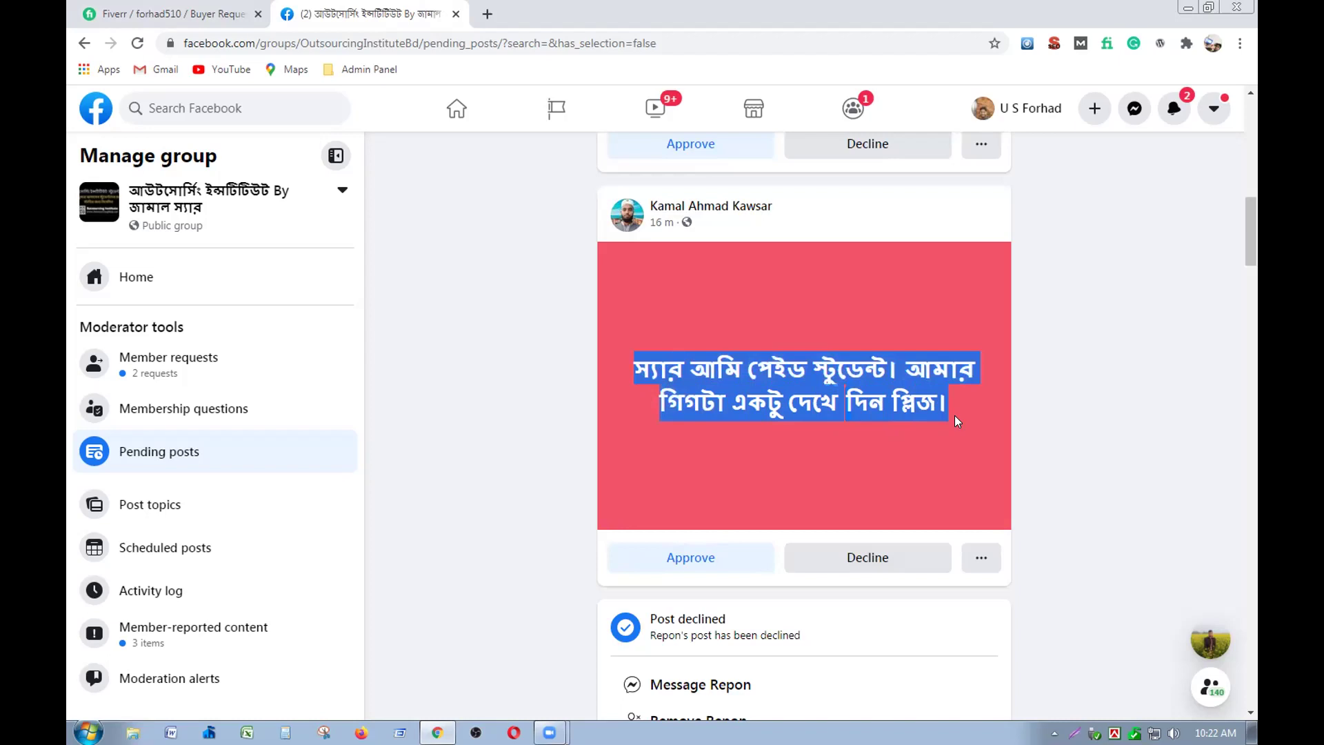
pyautogui.rightClick(946, 396)
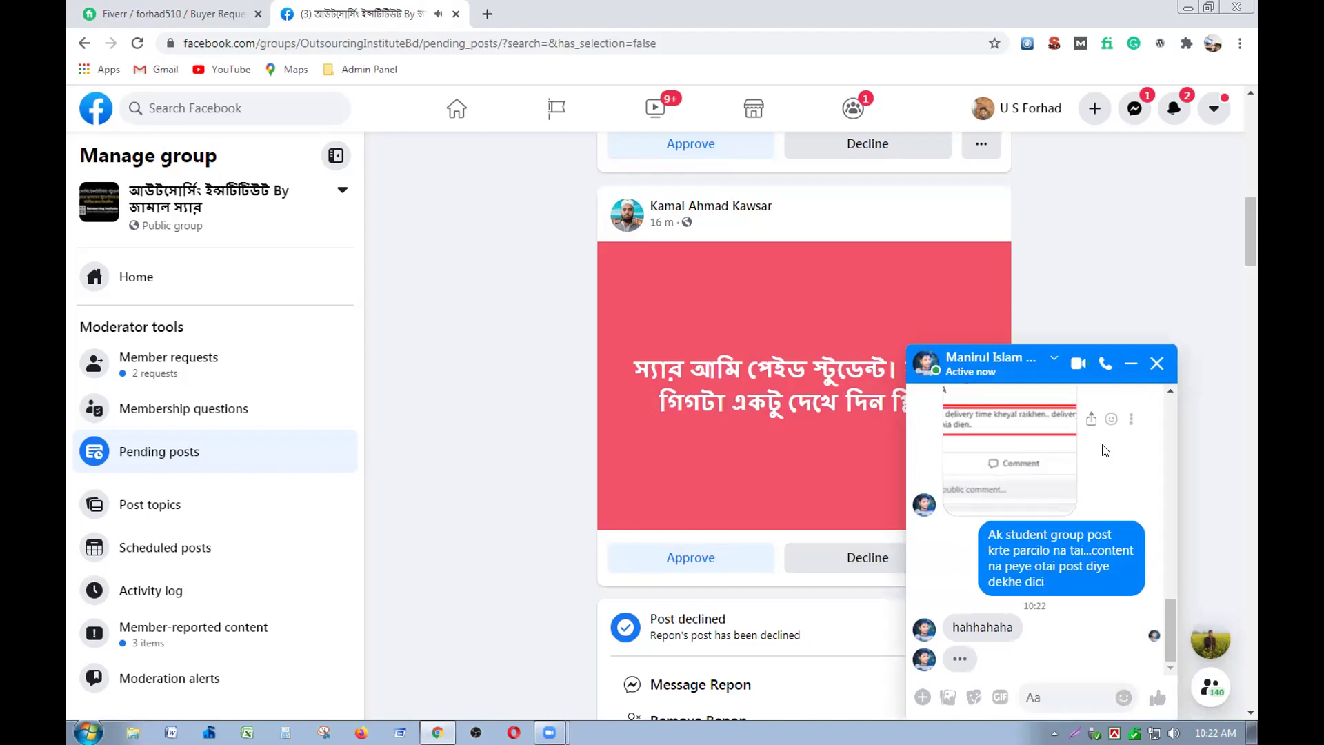
# - Close the Messenger chat windows covering the pending posts and reread the red gig-review post
pyautogui.click(1158, 366)
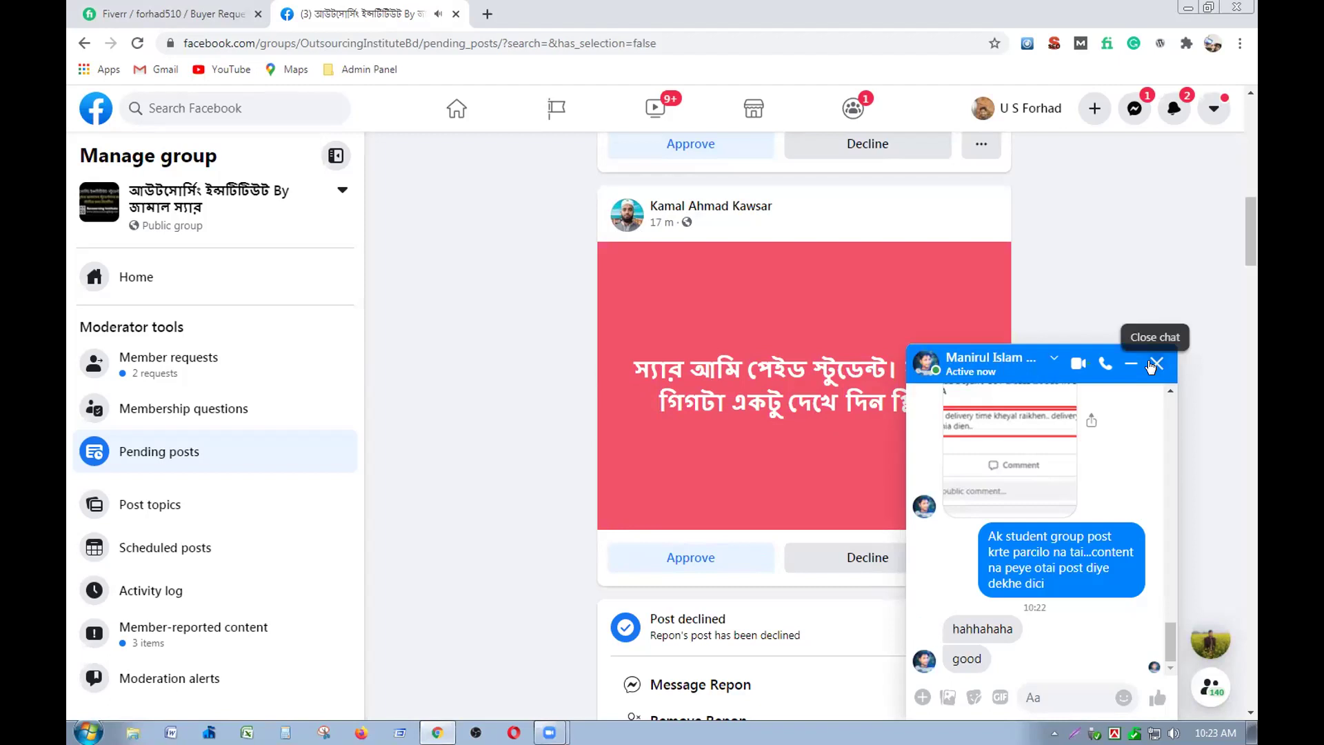
pyautogui.click(1157, 363)
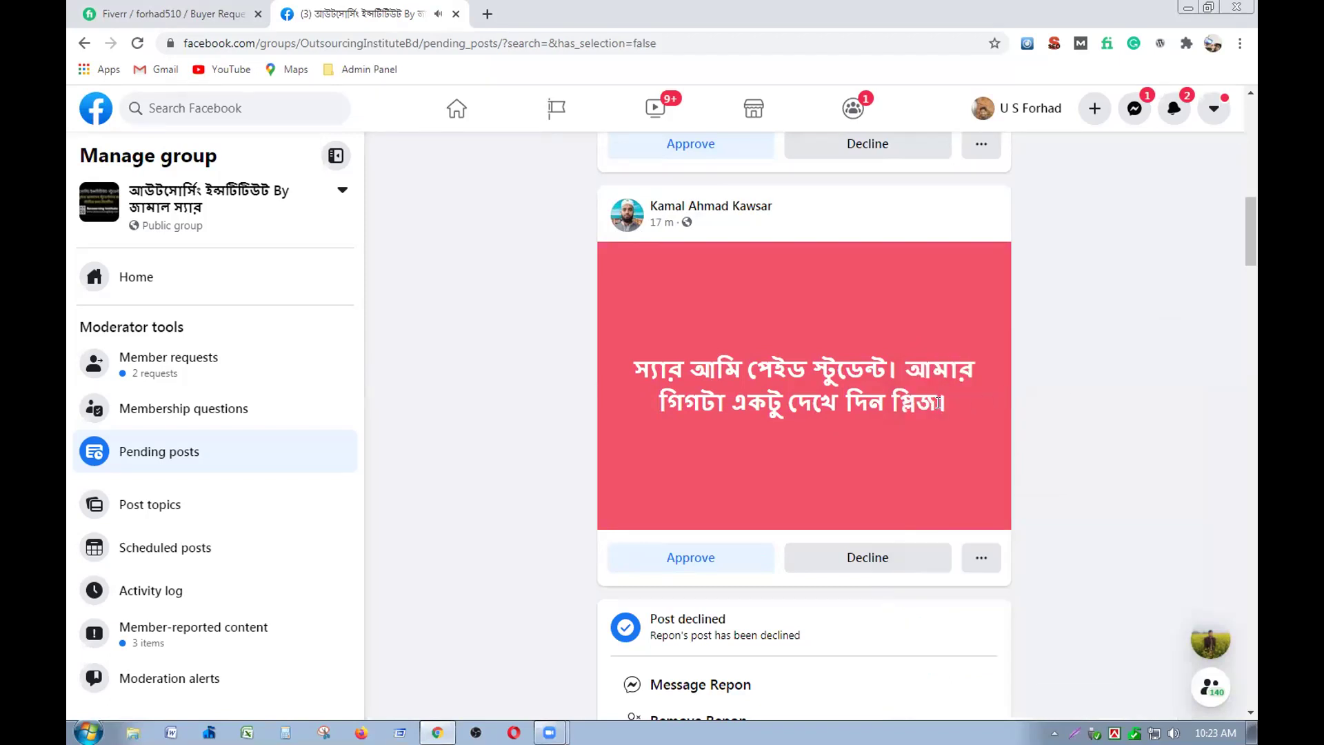
pyautogui.moveTo(948, 404); pyautogui.dragTo(622, 372)
pyautogui.moveTo(634, 378); pyautogui.dragTo(956, 409)
pyautogui.click(621, 378)
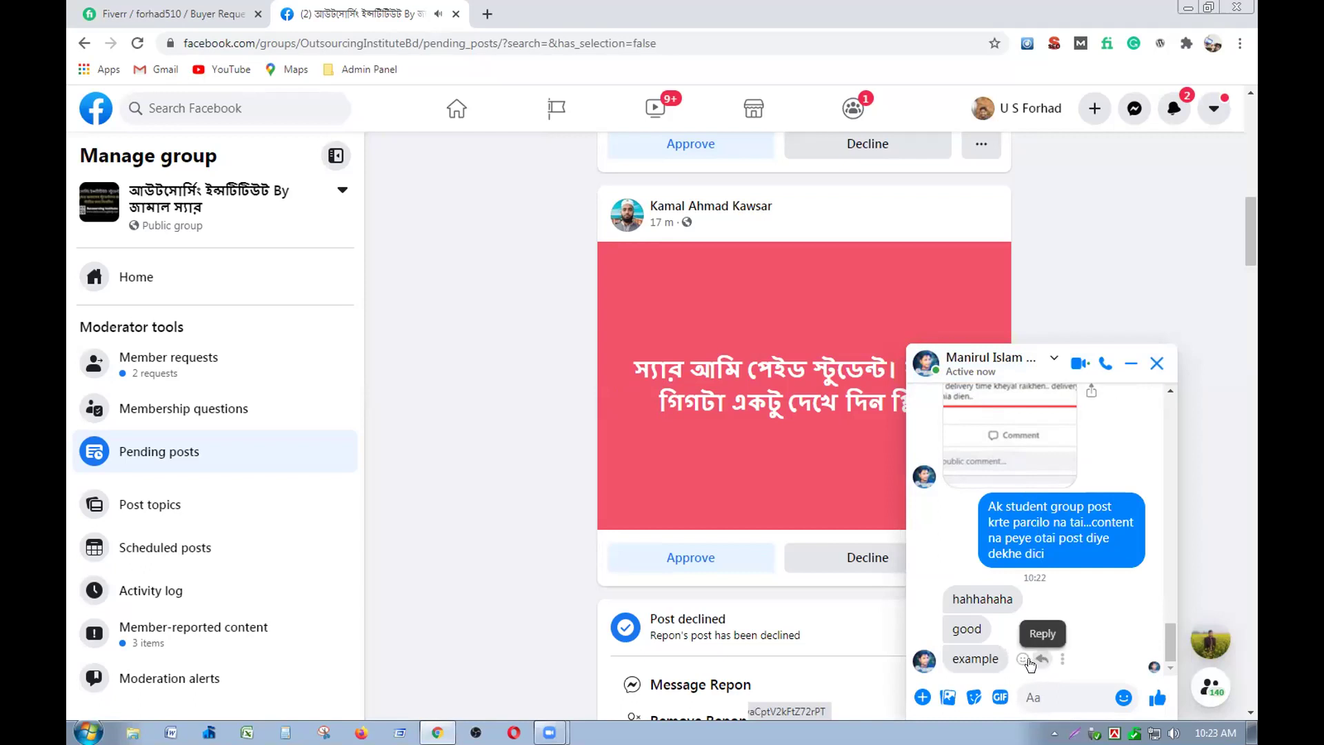
pyautogui.click(1157, 365)
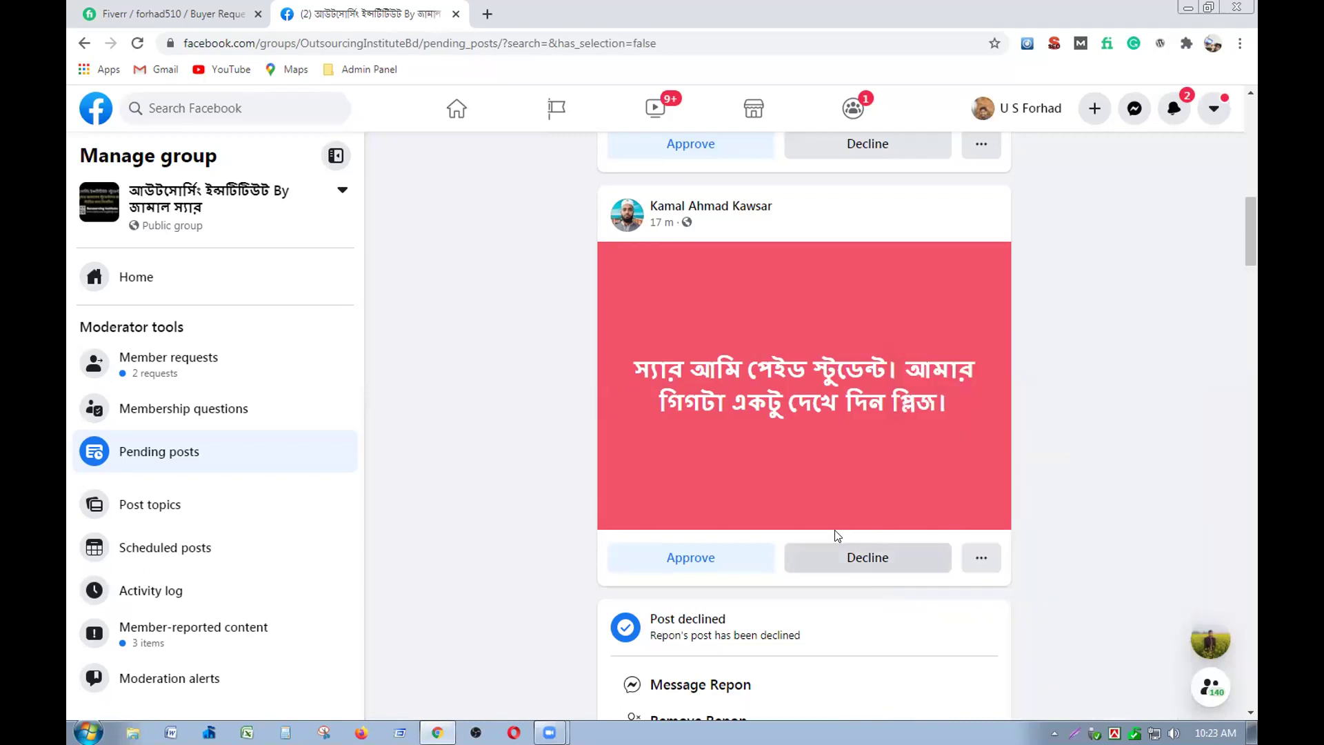
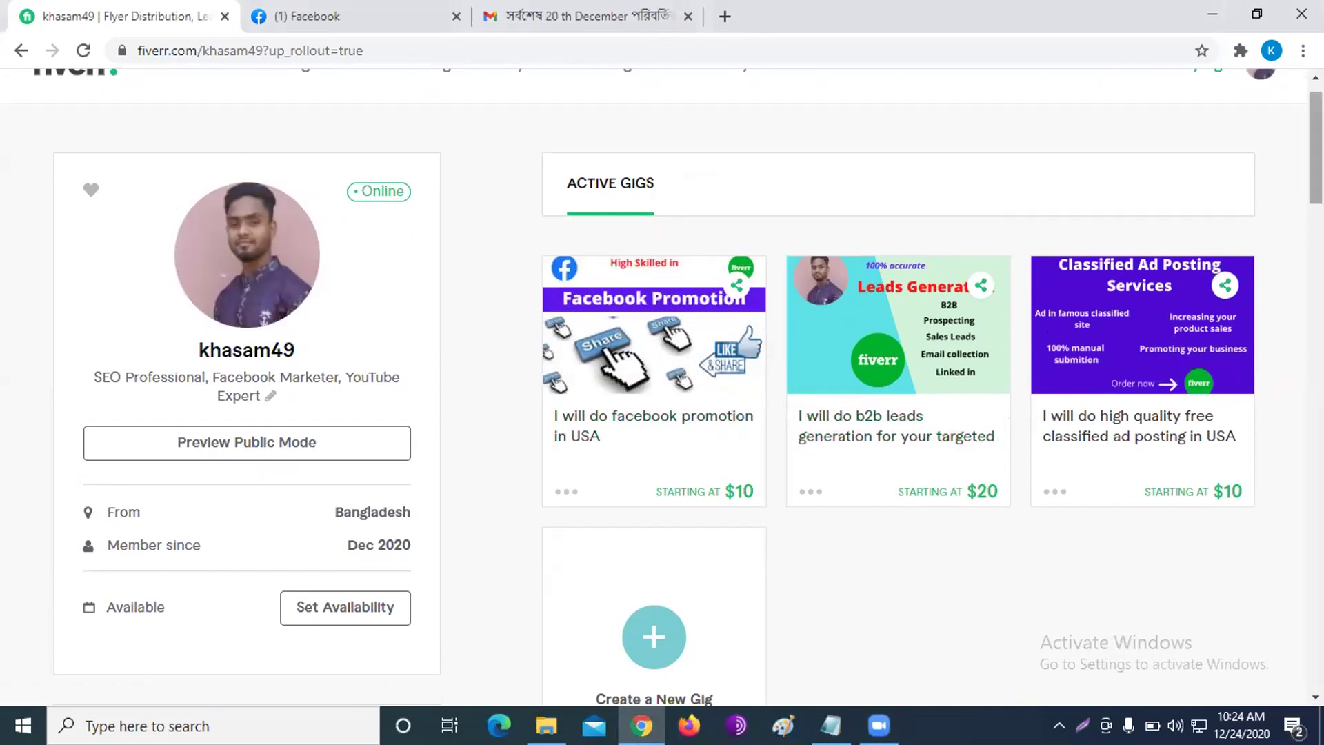
# - Open the seller's Gigs page and compare the active gigs' statistics for the last 7 days and the last 30 days
pyautogui.scroll(1, 978, 348)
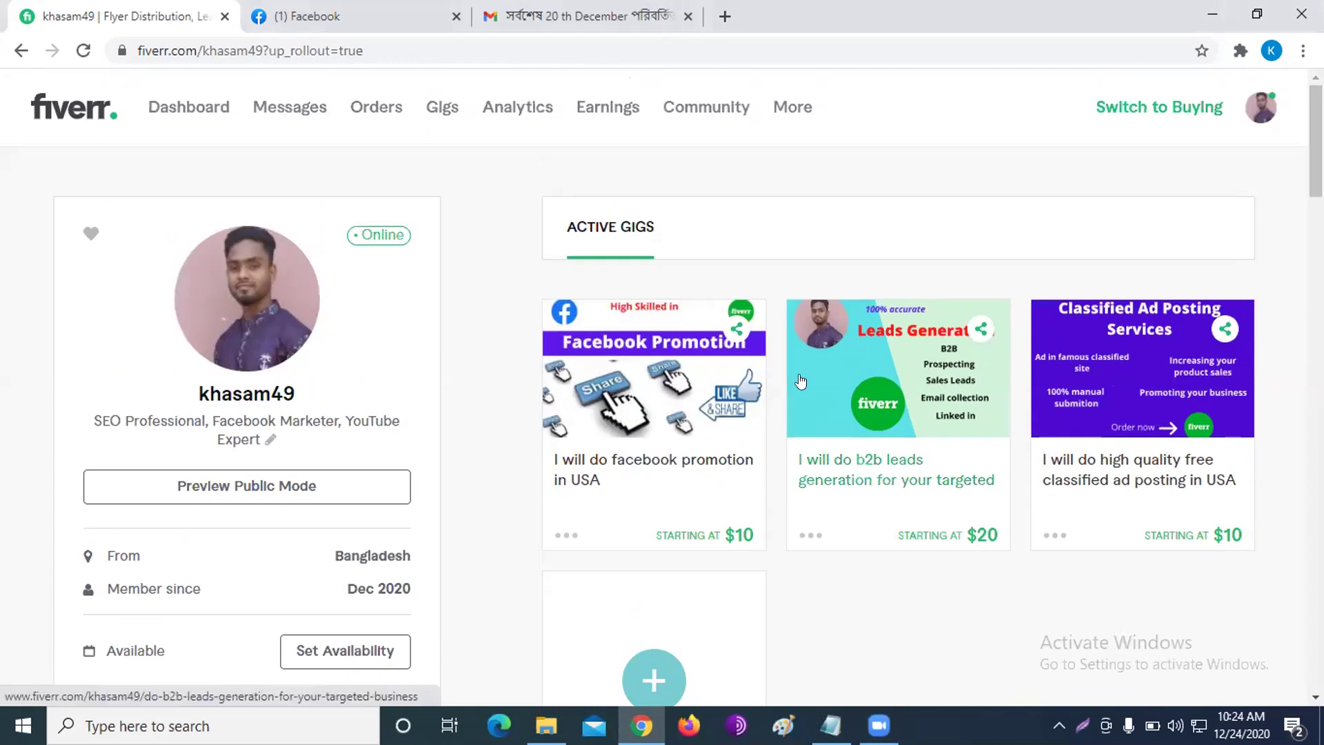
pyautogui.click(438, 109)
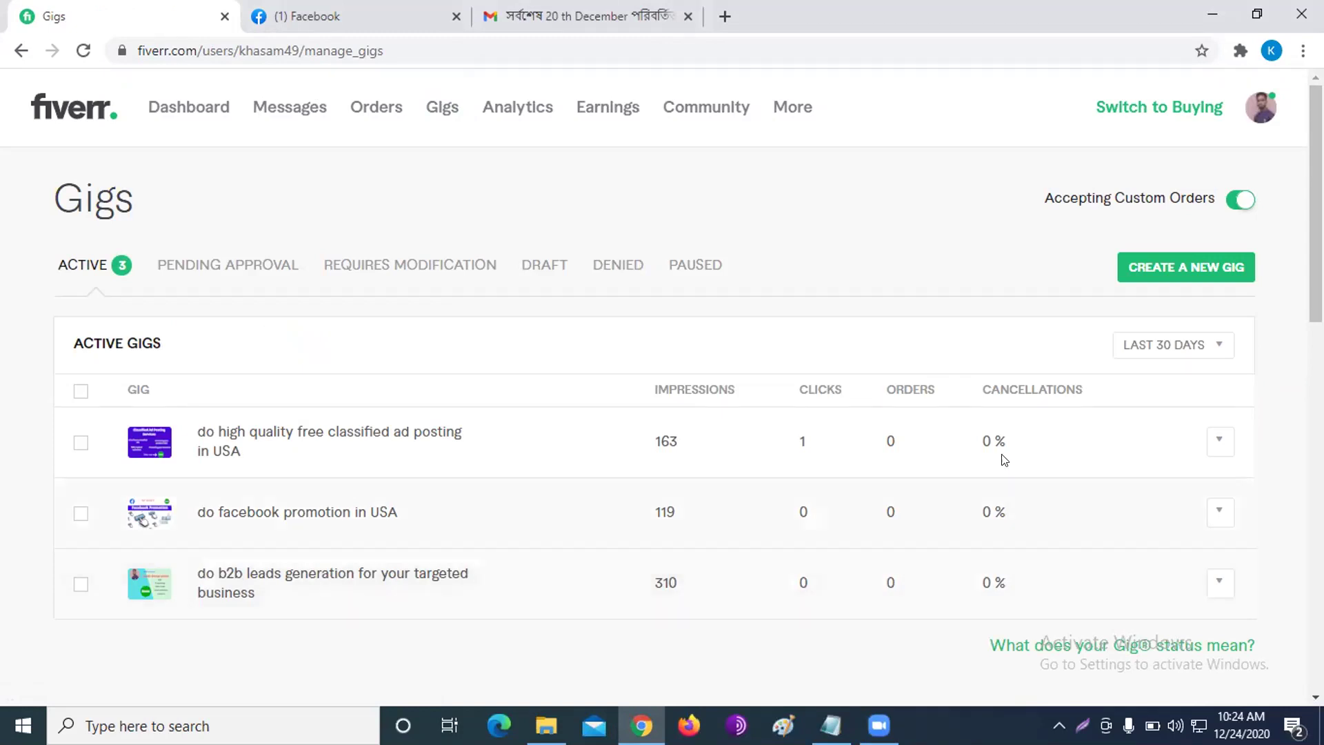
pyautogui.click(1193, 345)
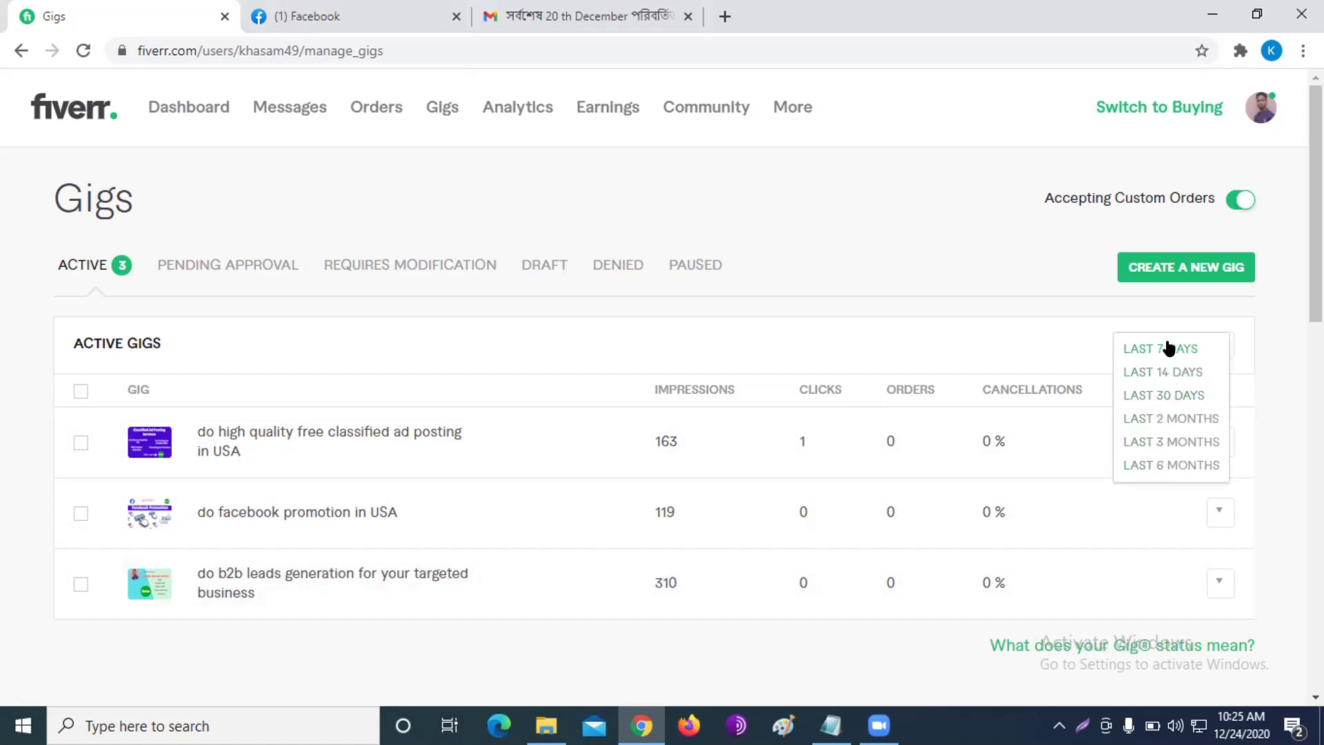
pyautogui.click(1169, 348)
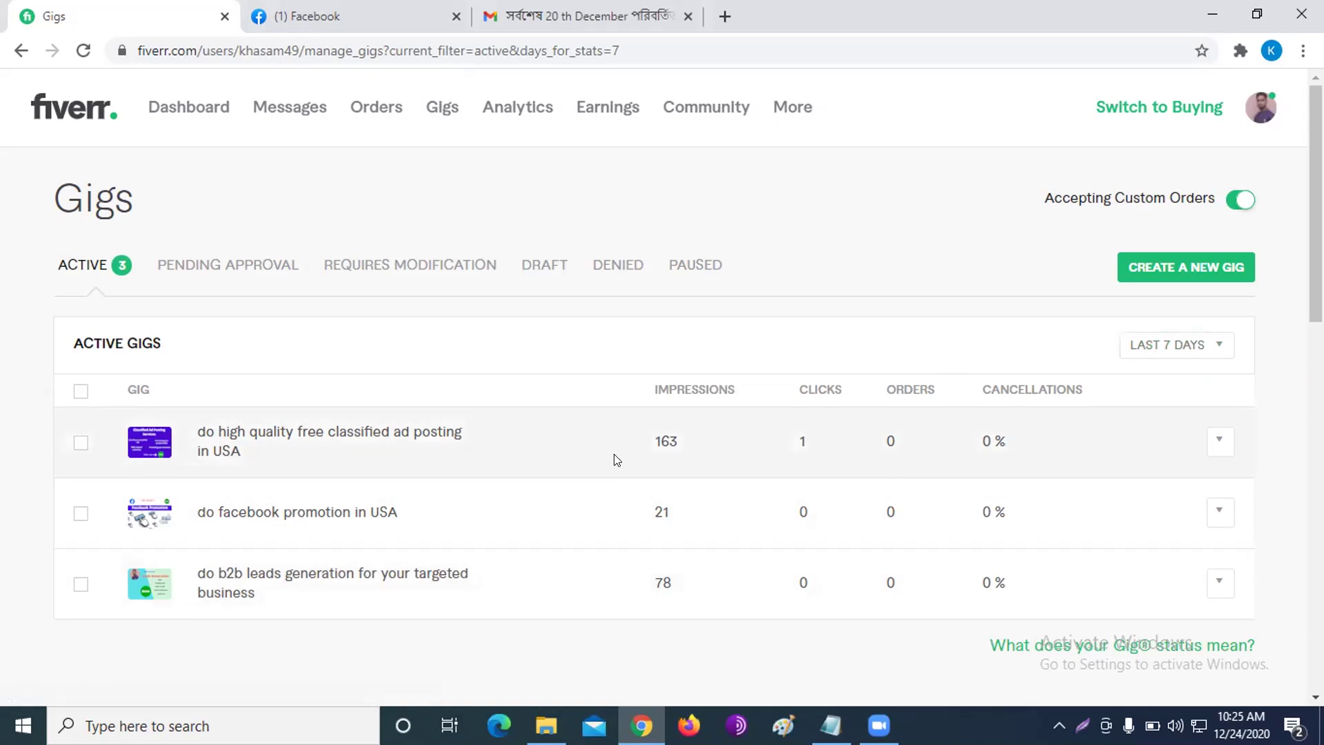
pyautogui.click(1192, 346)
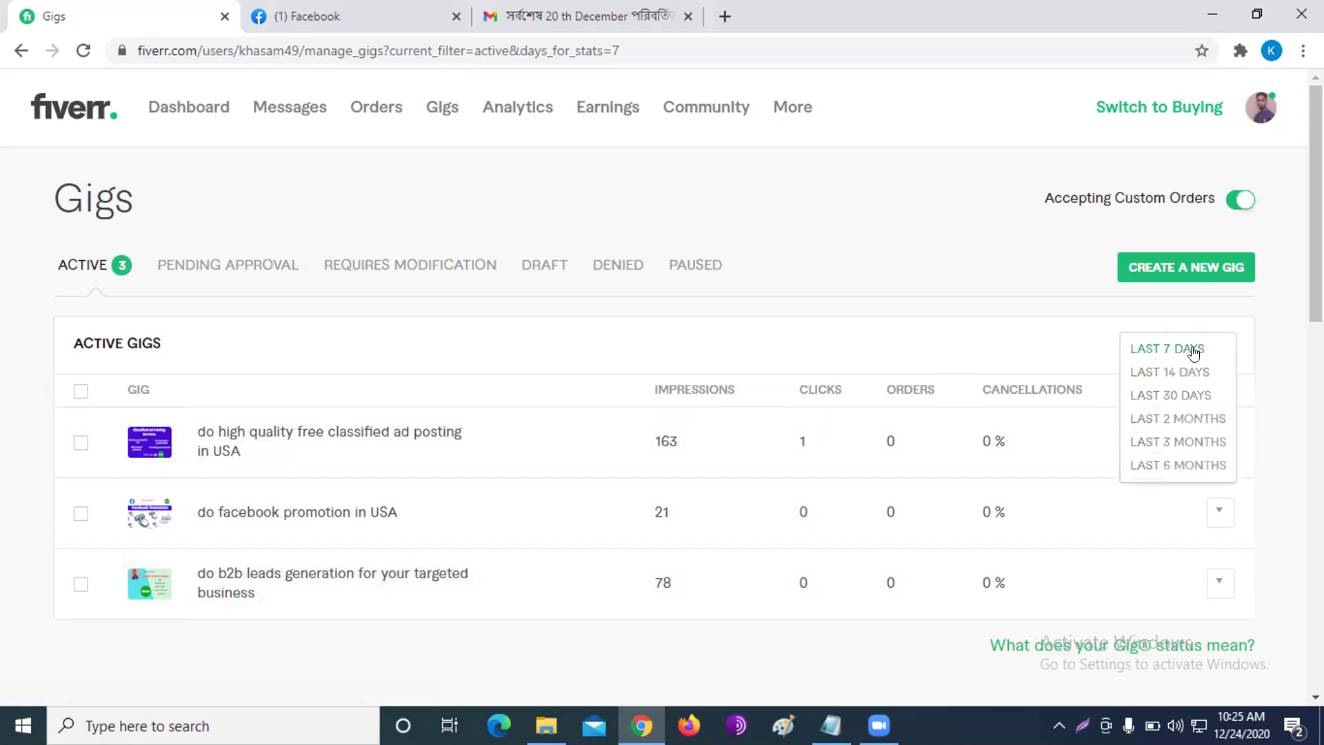
pyautogui.click(1186, 396)
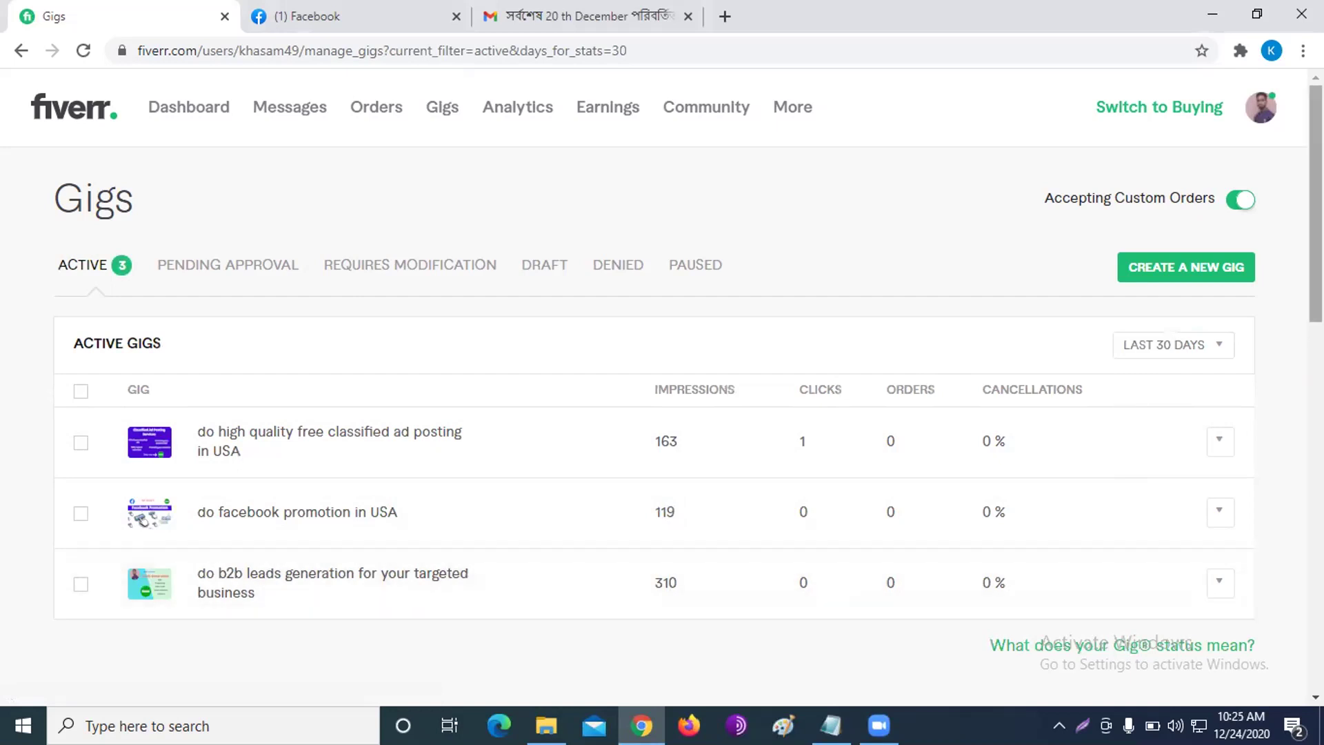
# - Open Fiverr's Help & Support site and go to the popular topics for sellers
pyautogui.scroll(-5, 662, 387)
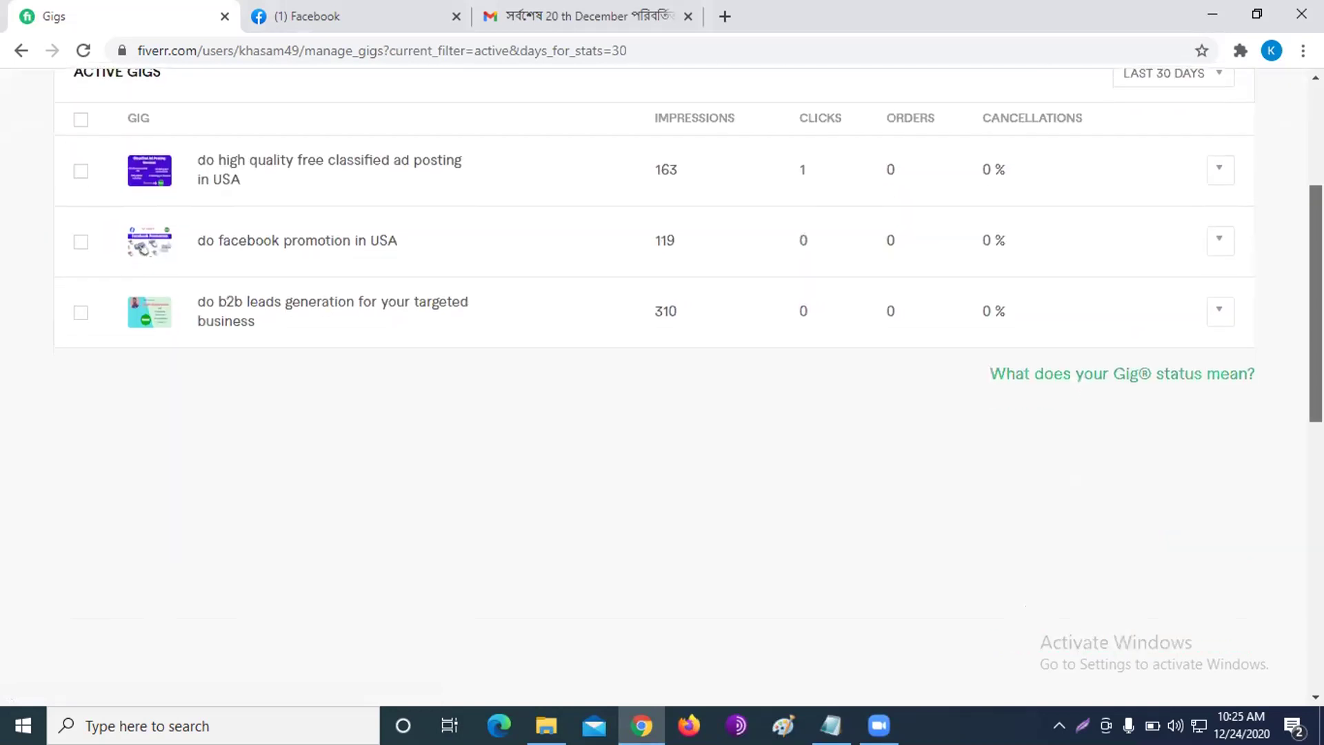
pyautogui.scroll(-1, 662, 387)
pyautogui.scroll(5, 662, 386)
pyautogui.scroll(-8, 662, 387)
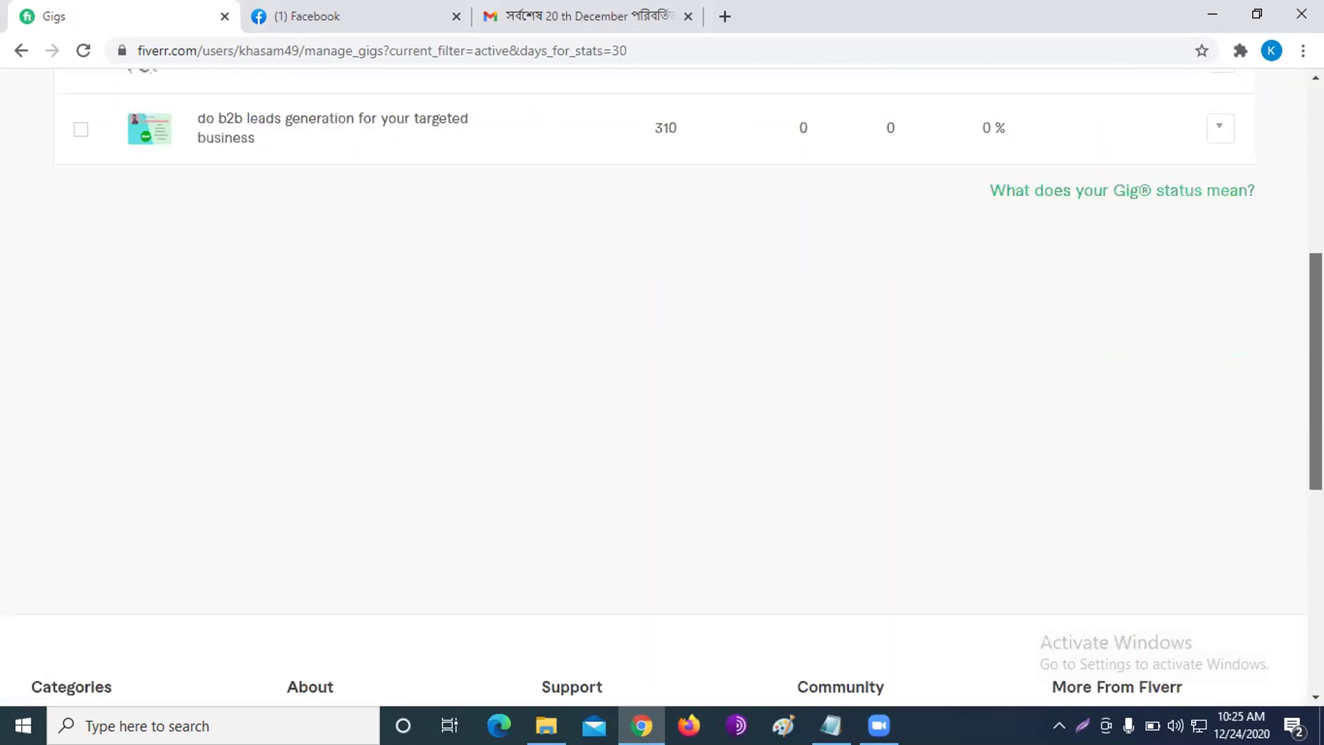
pyautogui.scroll(-2, 662, 386)
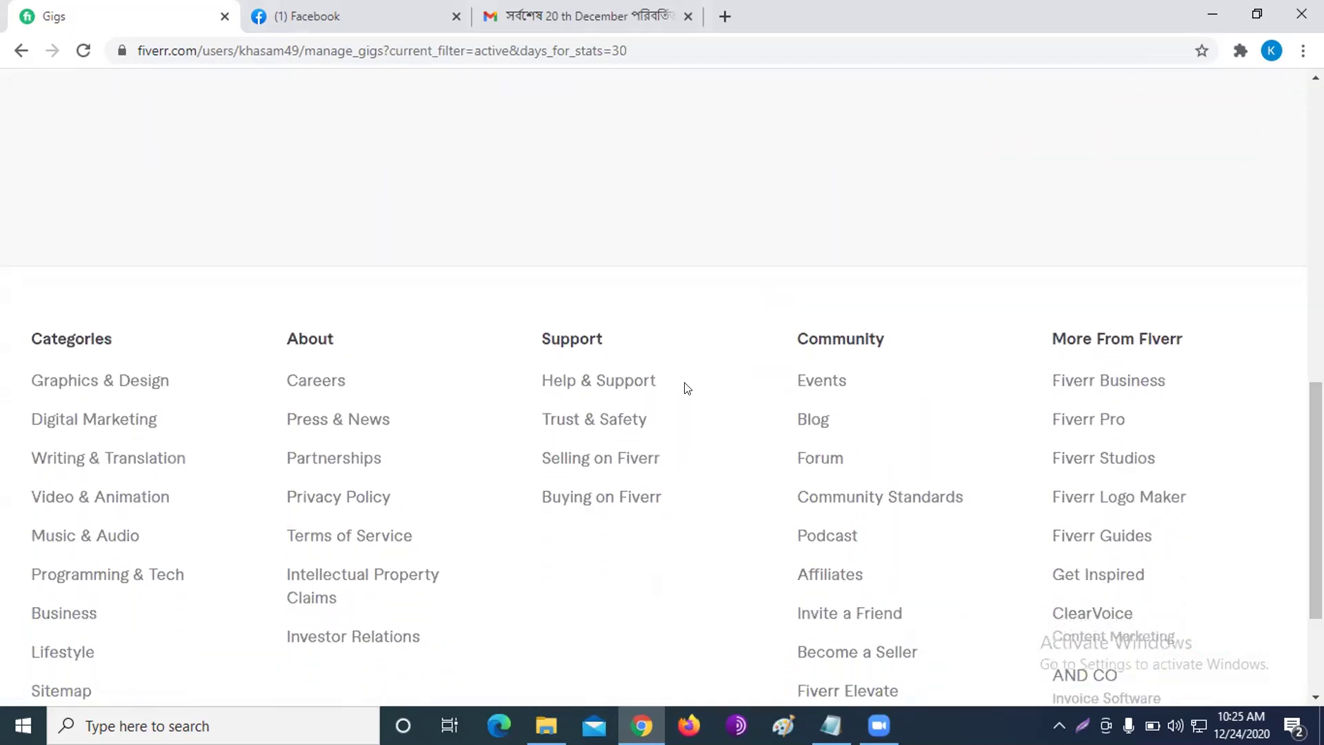
pyautogui.click(619, 385)
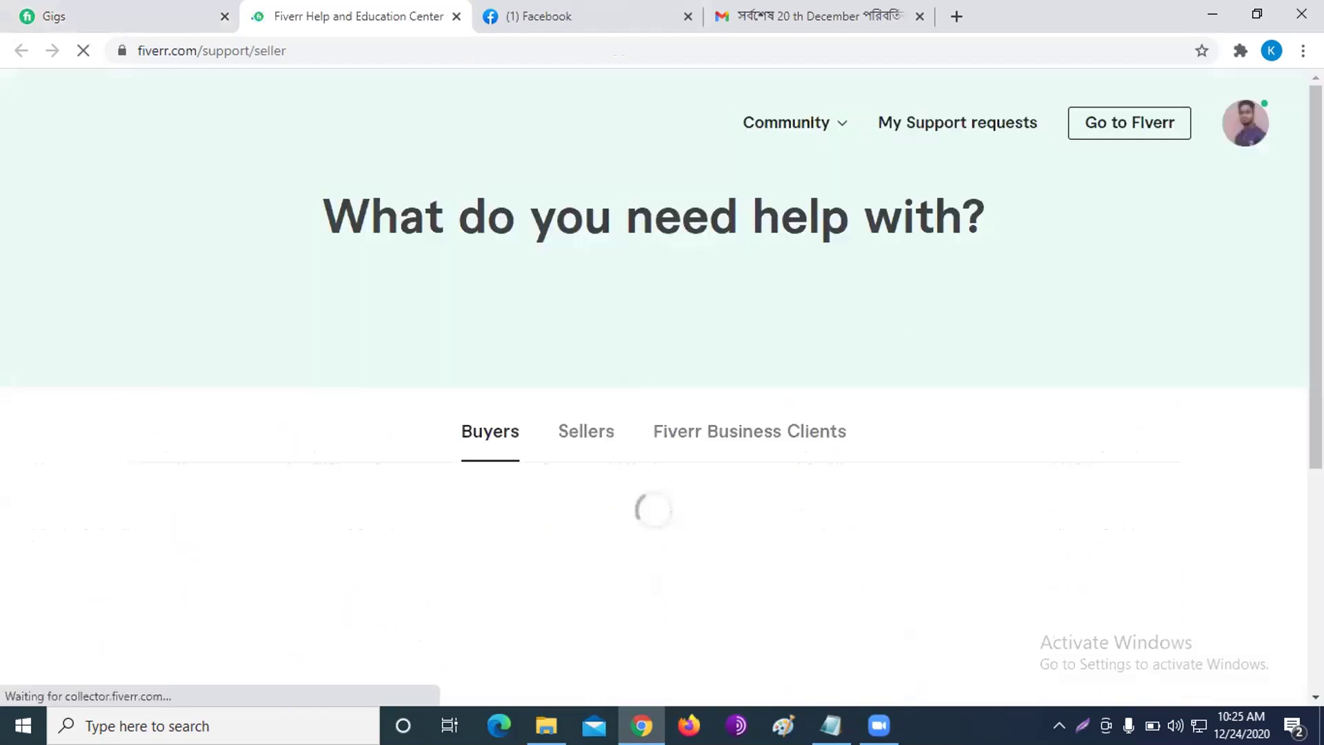
pyautogui.scroll(-3, 1300, 302)
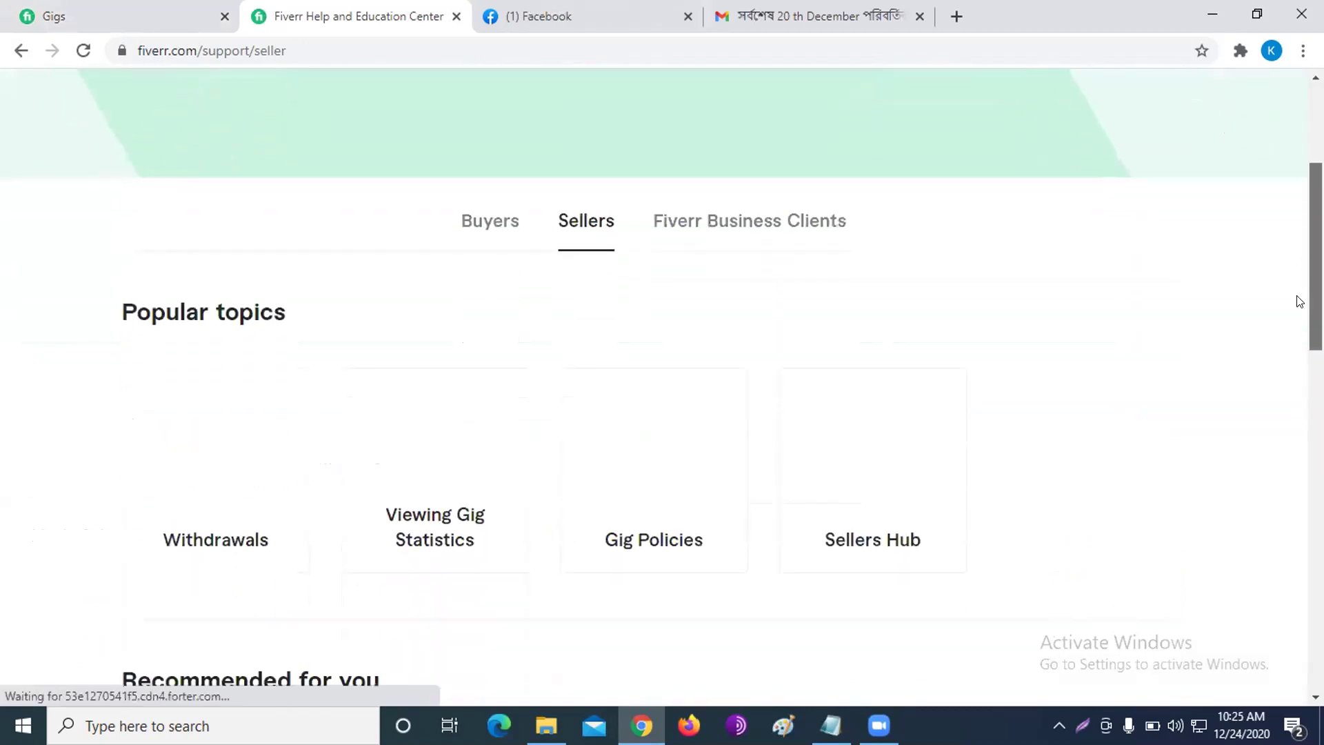
pyautogui.scroll(-4, 1300, 301)
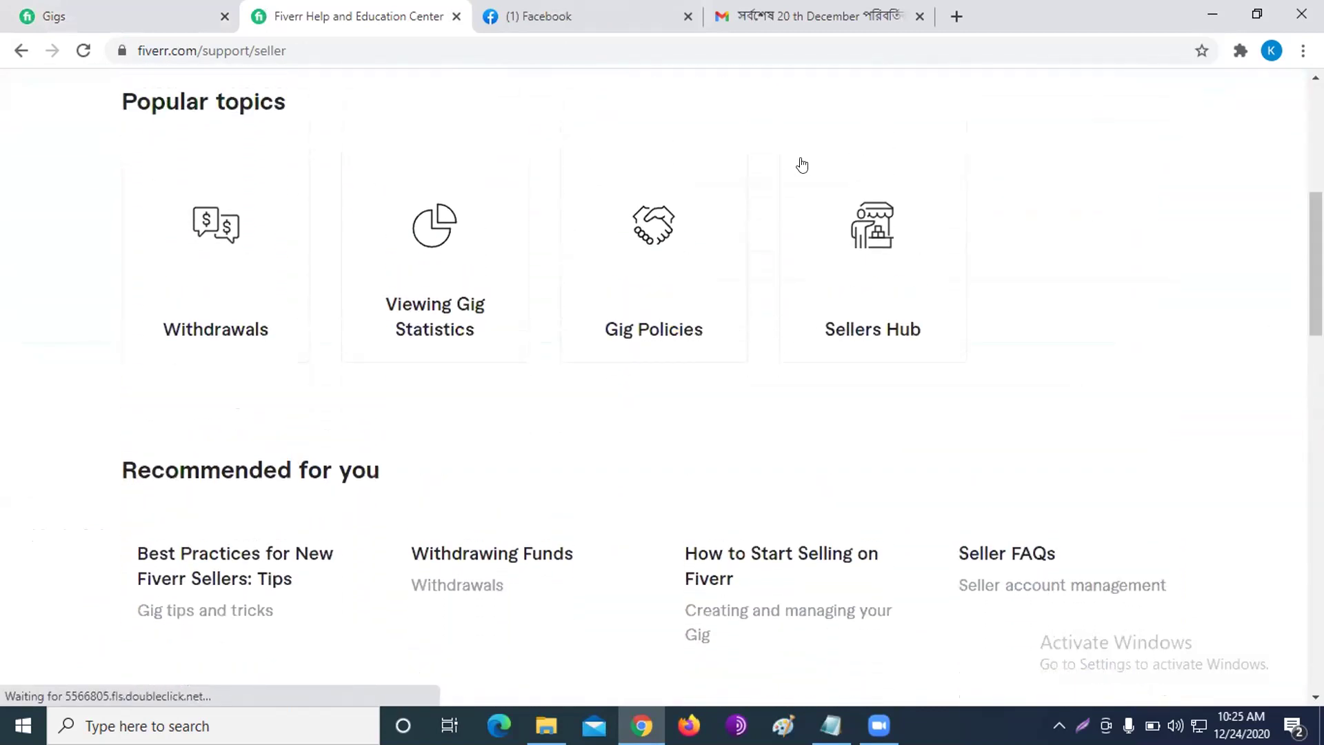
# - Open the Viewing Gig Statistics help article and look over its explanation of the gig statuses
pyautogui.click(436, 238)
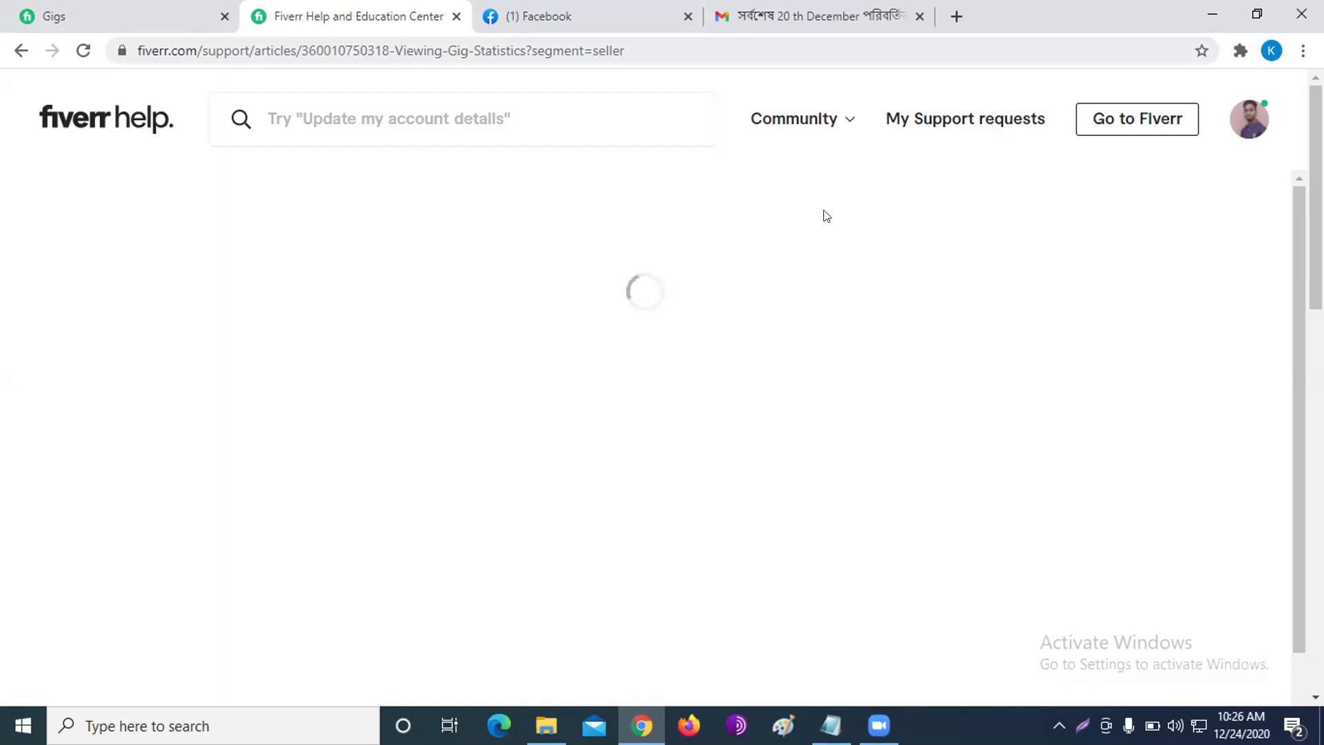
pyautogui.hotkey('ctrl', 'a')
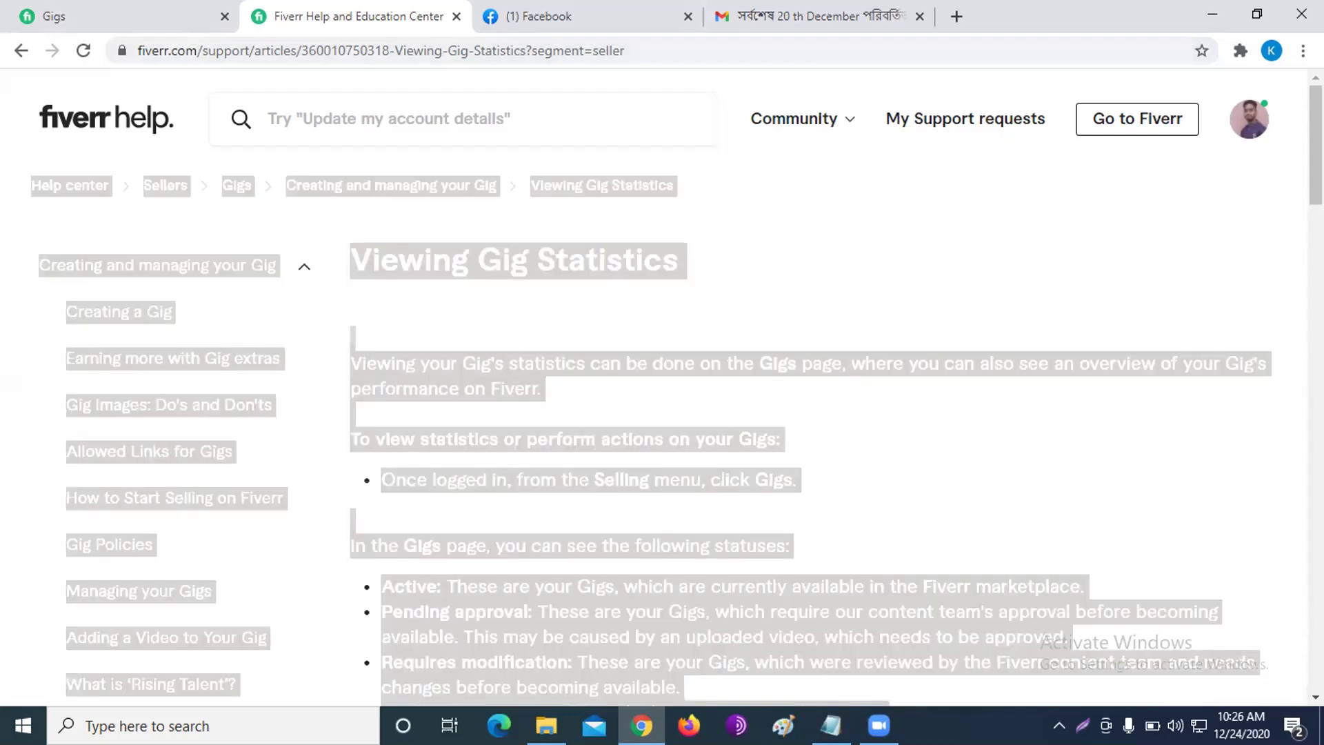
pyautogui.click(647, 138)
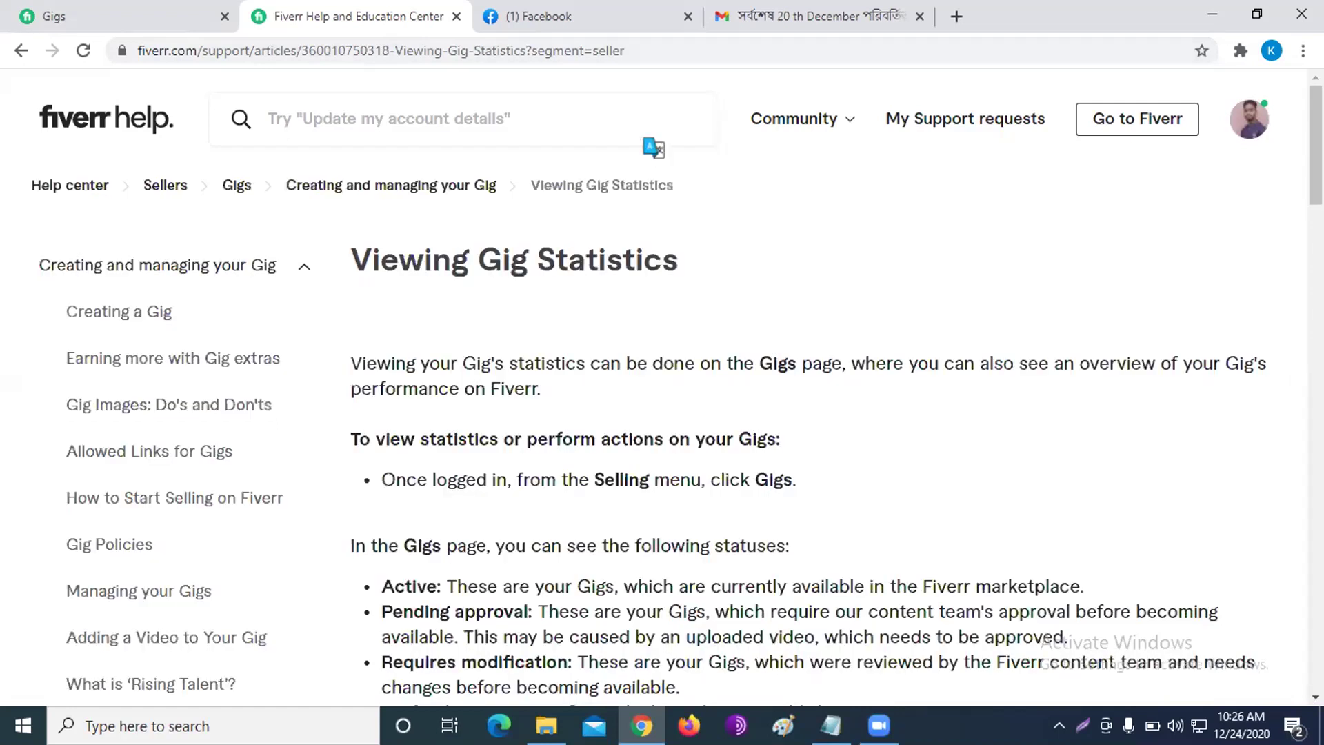
pyautogui.scroll(-1, 677, 397)
pyautogui.scroll(-1, 677, 388)
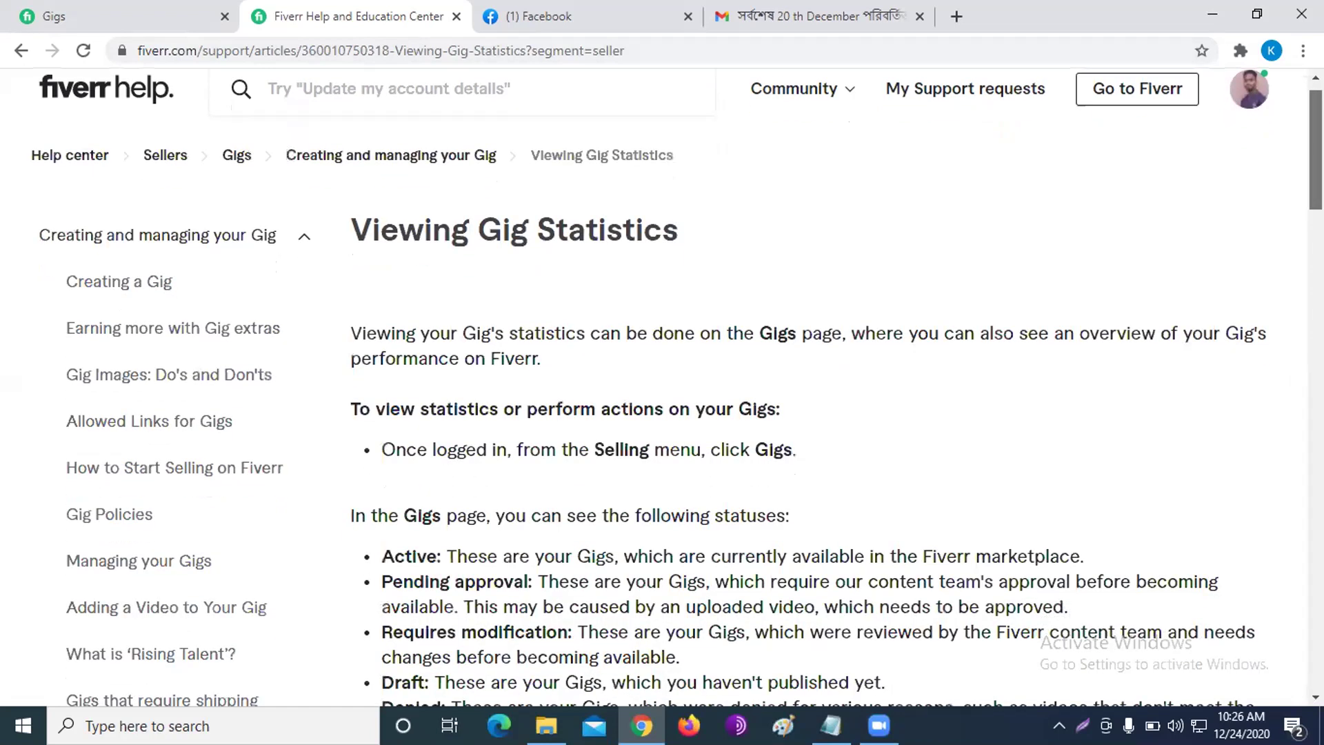
pyautogui.scroll(-2, 676, 388)
pyautogui.scroll(-1, 676, 388)
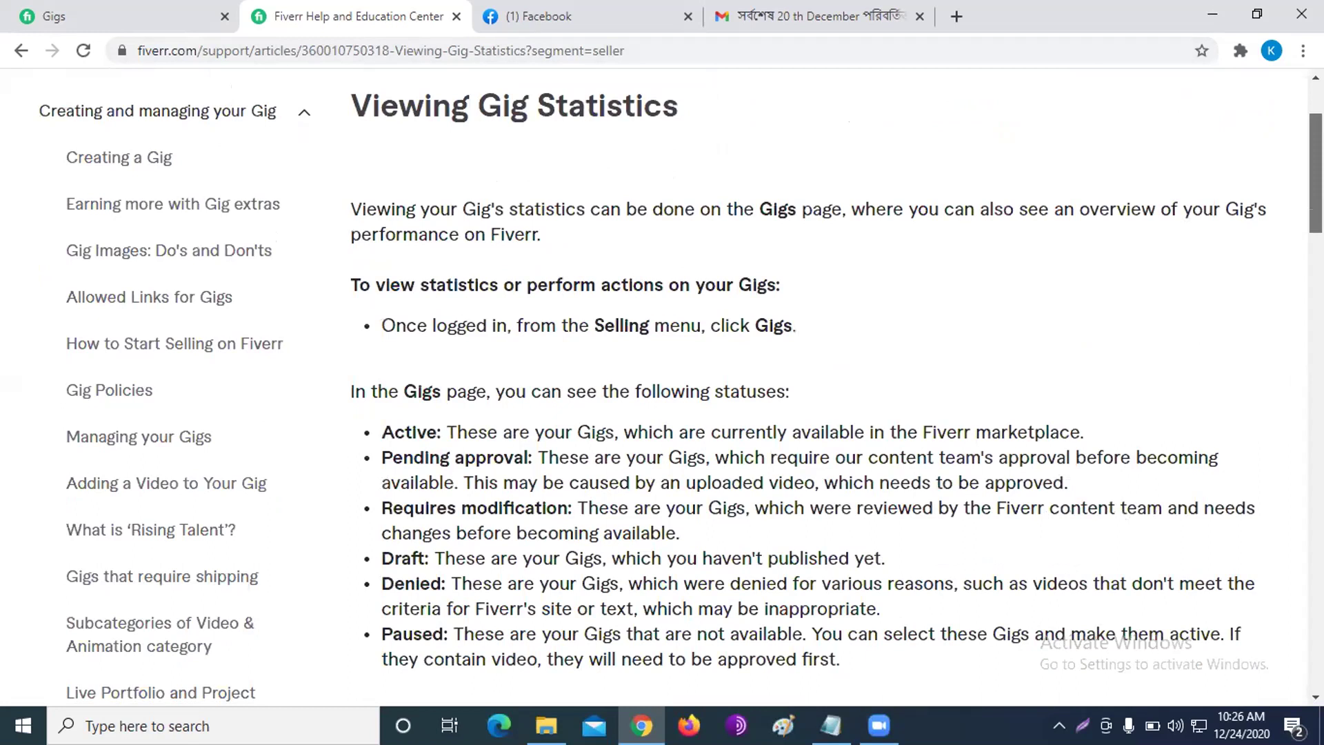
pyautogui.scroll(-1, 1304, 133)
pyautogui.scroll(2, 1303, 133)
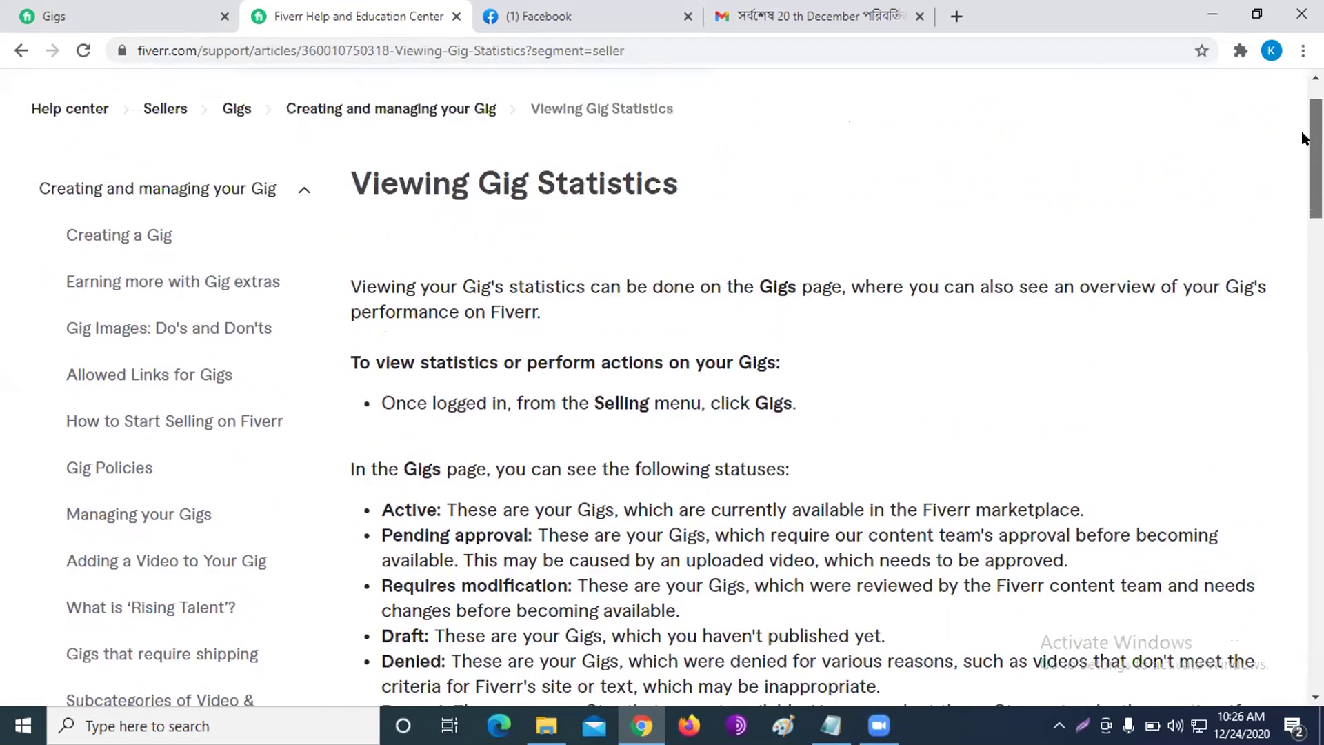
pyautogui.scroll(1, 1302, 139)
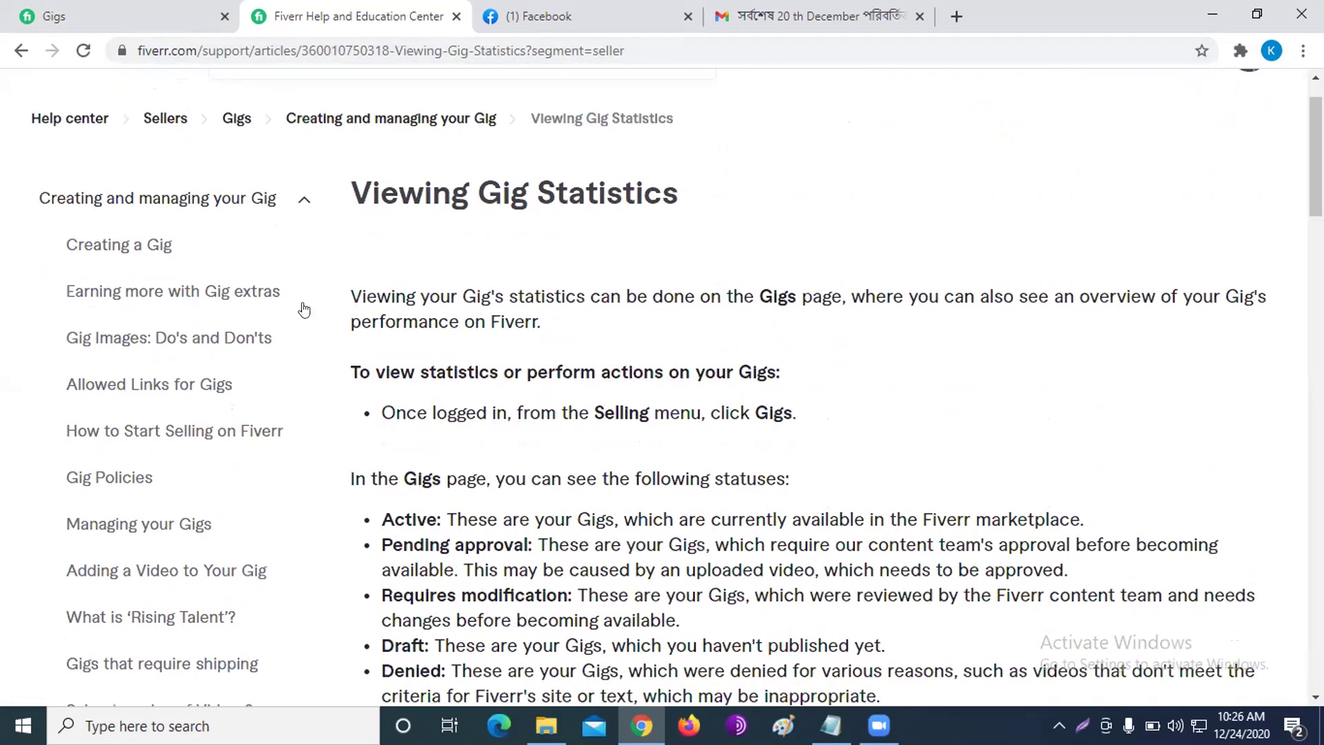
# - From the Managing your Gigs article, open the gig status check and select the b2b leads generation gig
pyautogui.click(133, 528)
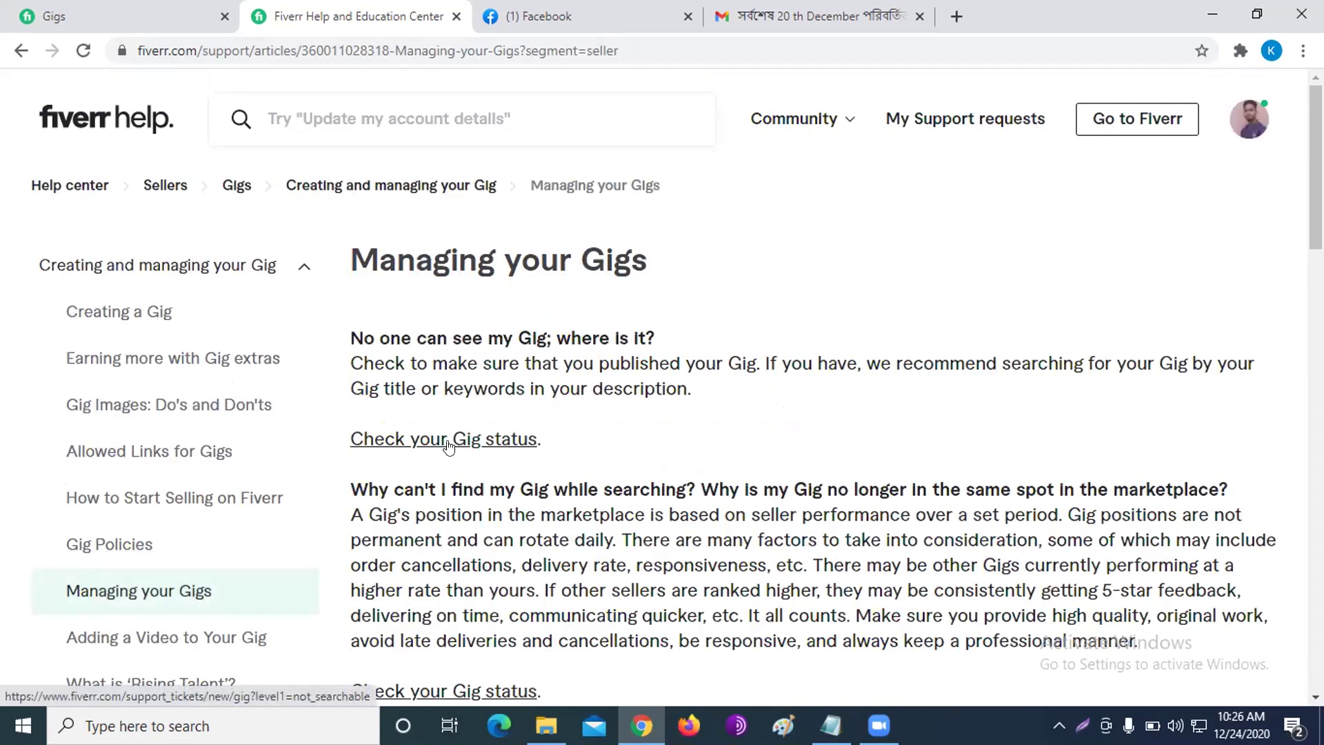
pyautogui.click(448, 446)
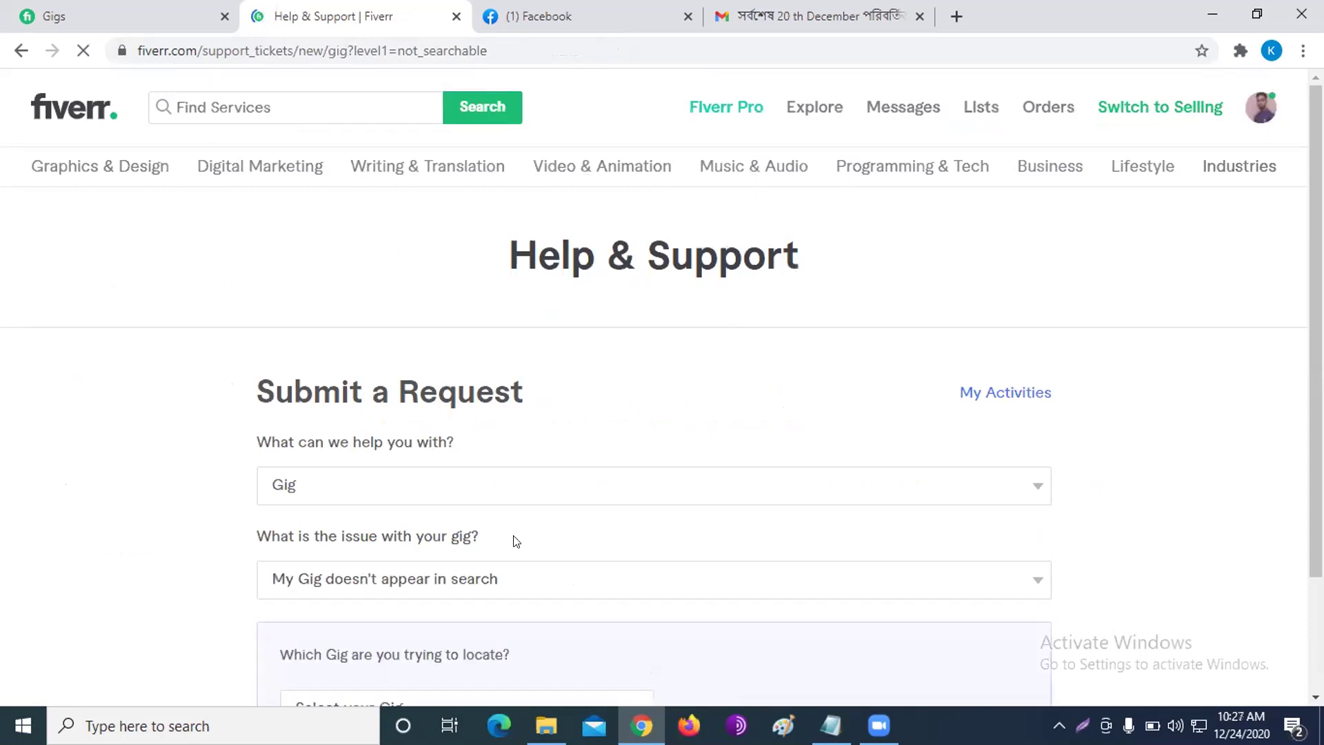
pyautogui.scroll(-4, 654, 386)
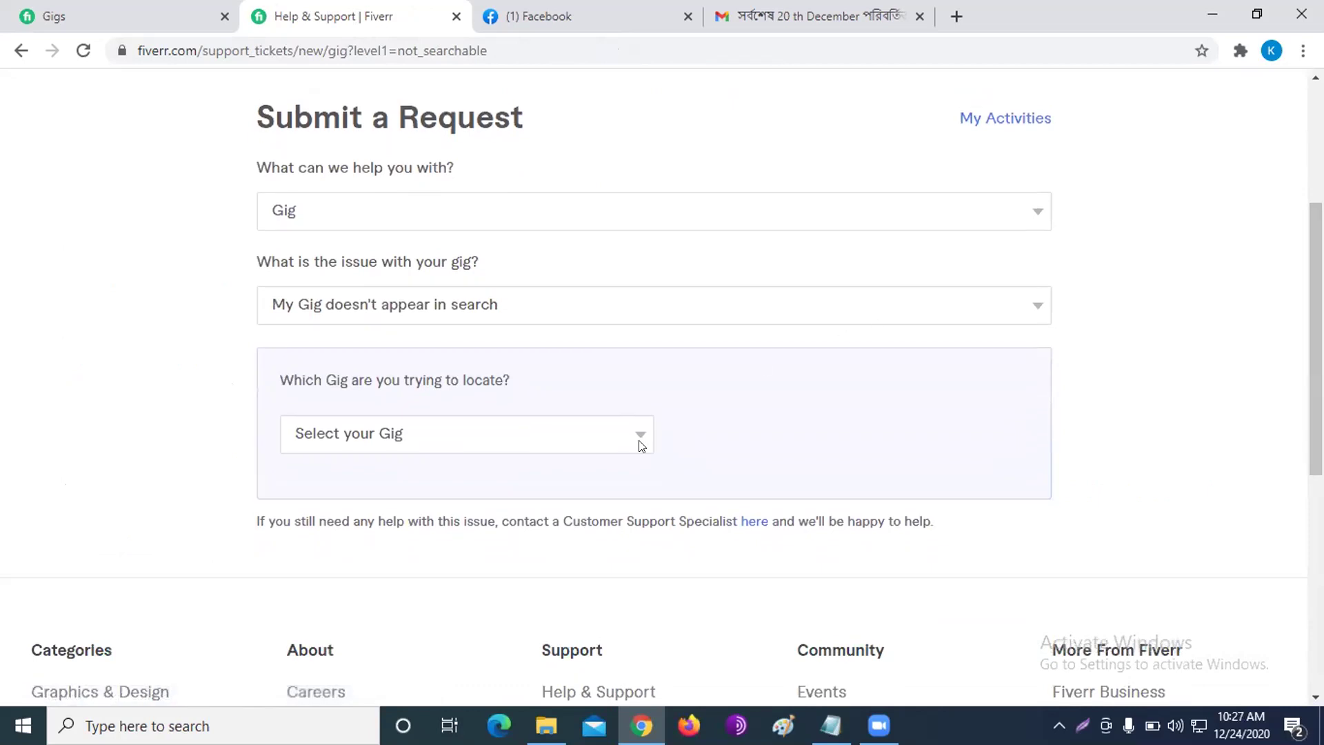
pyautogui.click(638, 437)
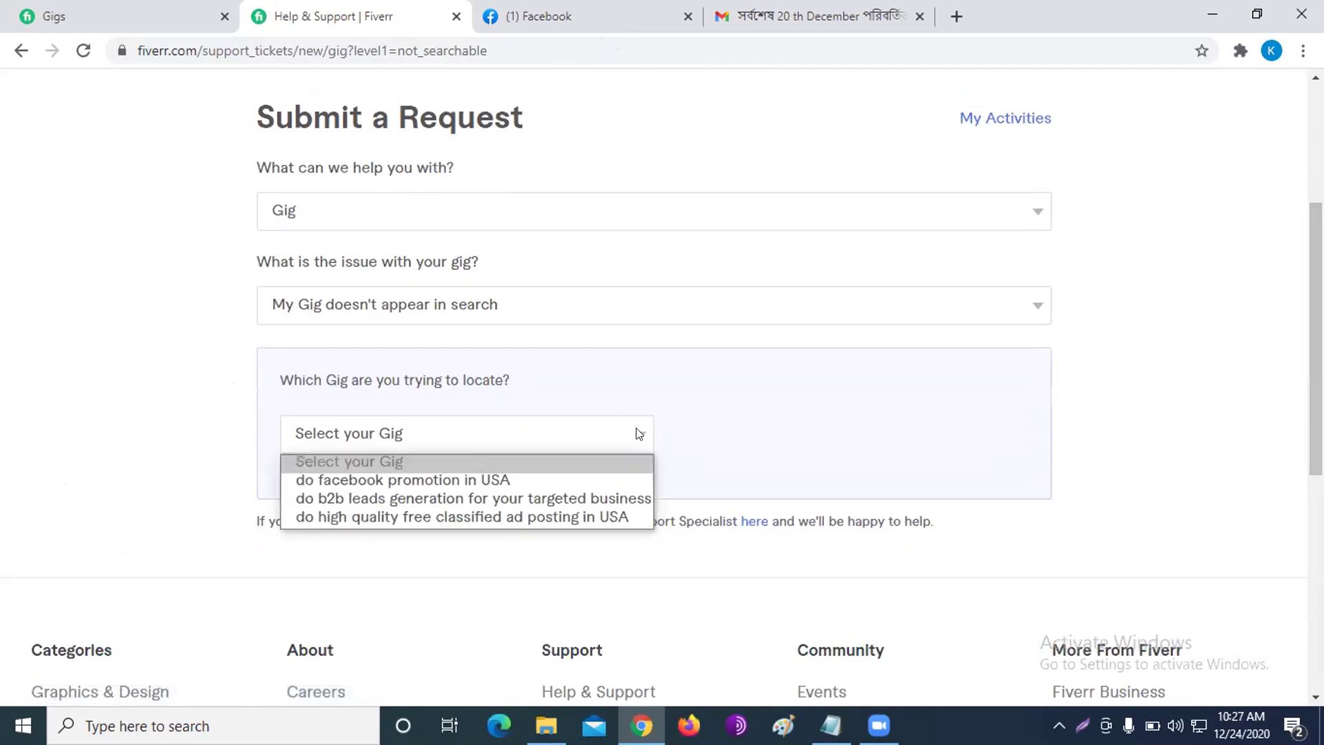
pyautogui.click(579, 497)
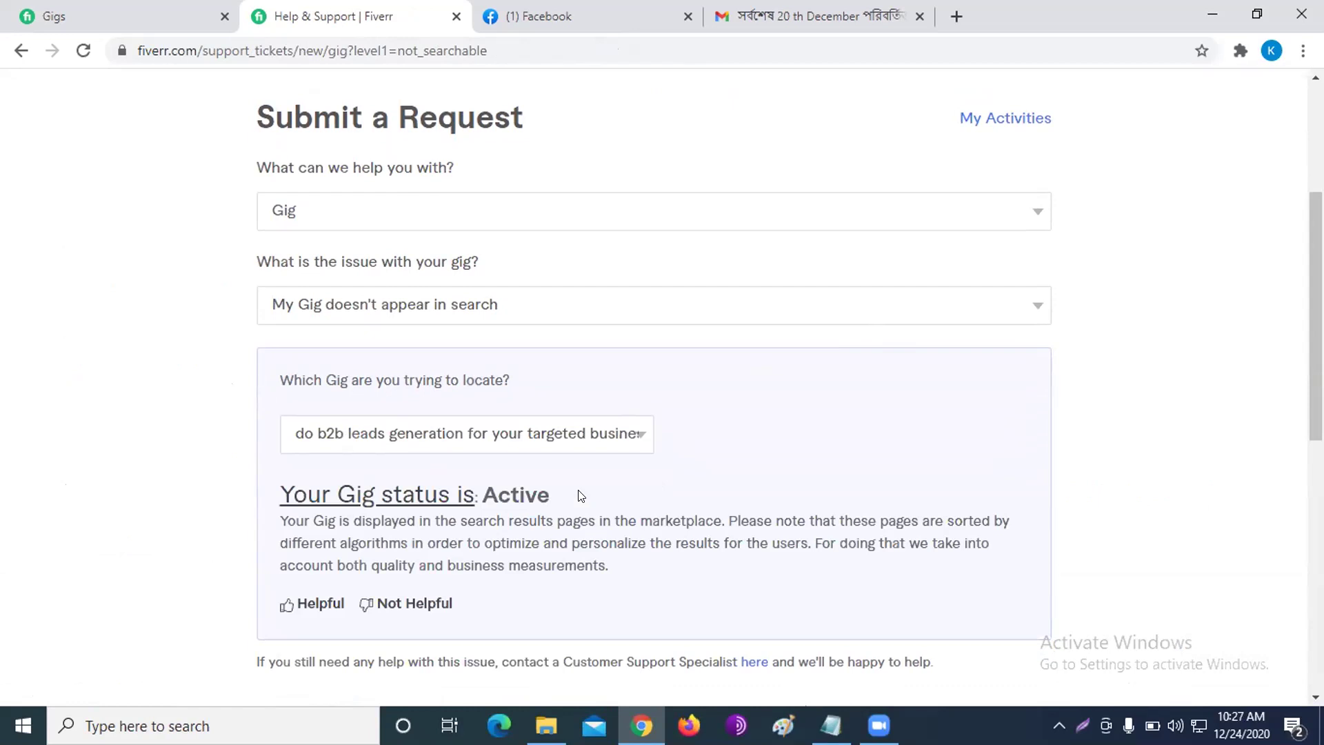
# - Check the search status of the high quality free classified ad posting gig and of the facebook promotion in USA gig
pyautogui.click(632, 440)
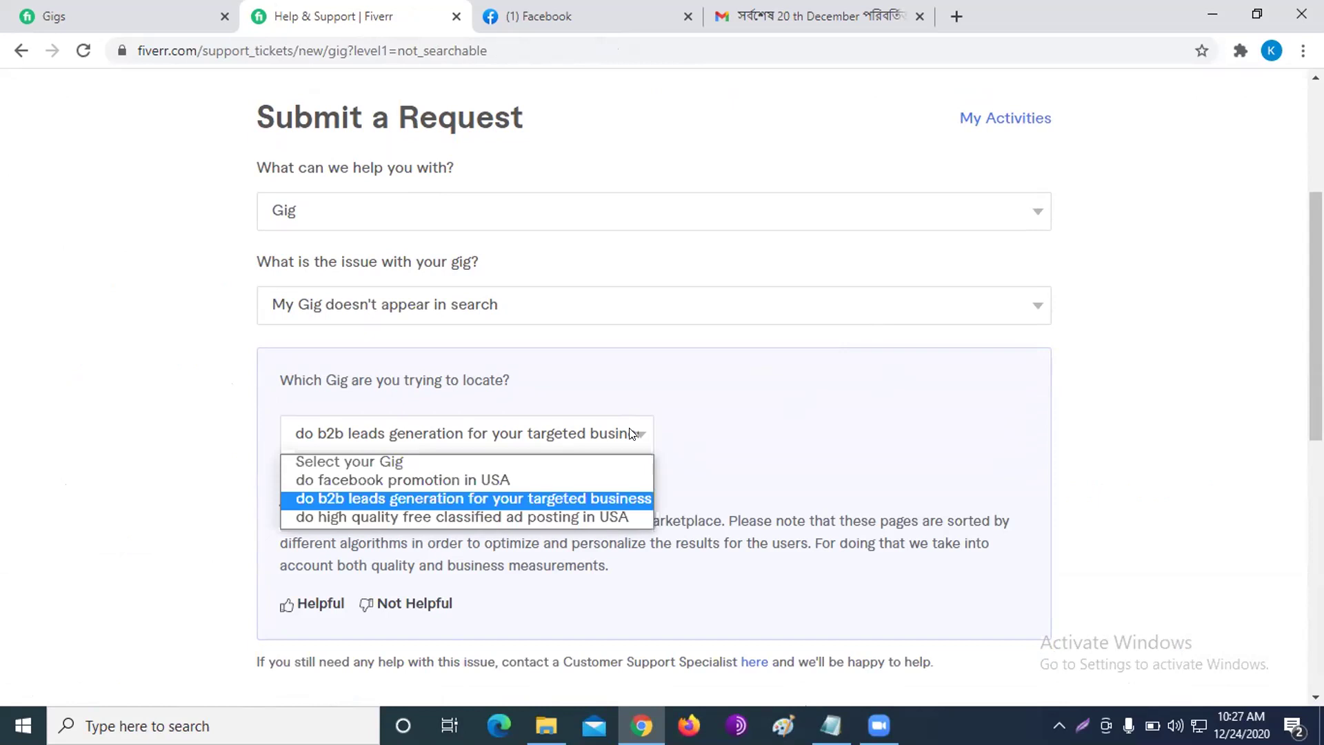
pyautogui.click(552, 518)
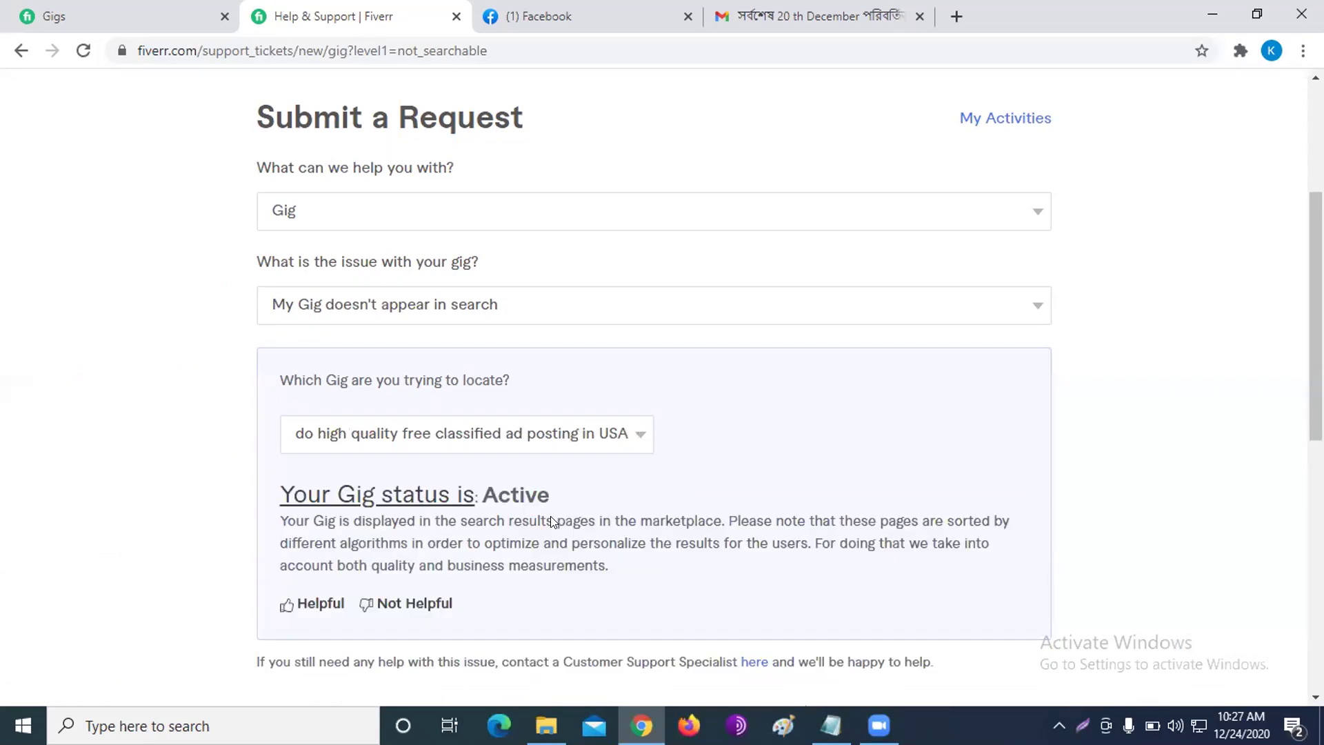
pyautogui.click(638, 433)
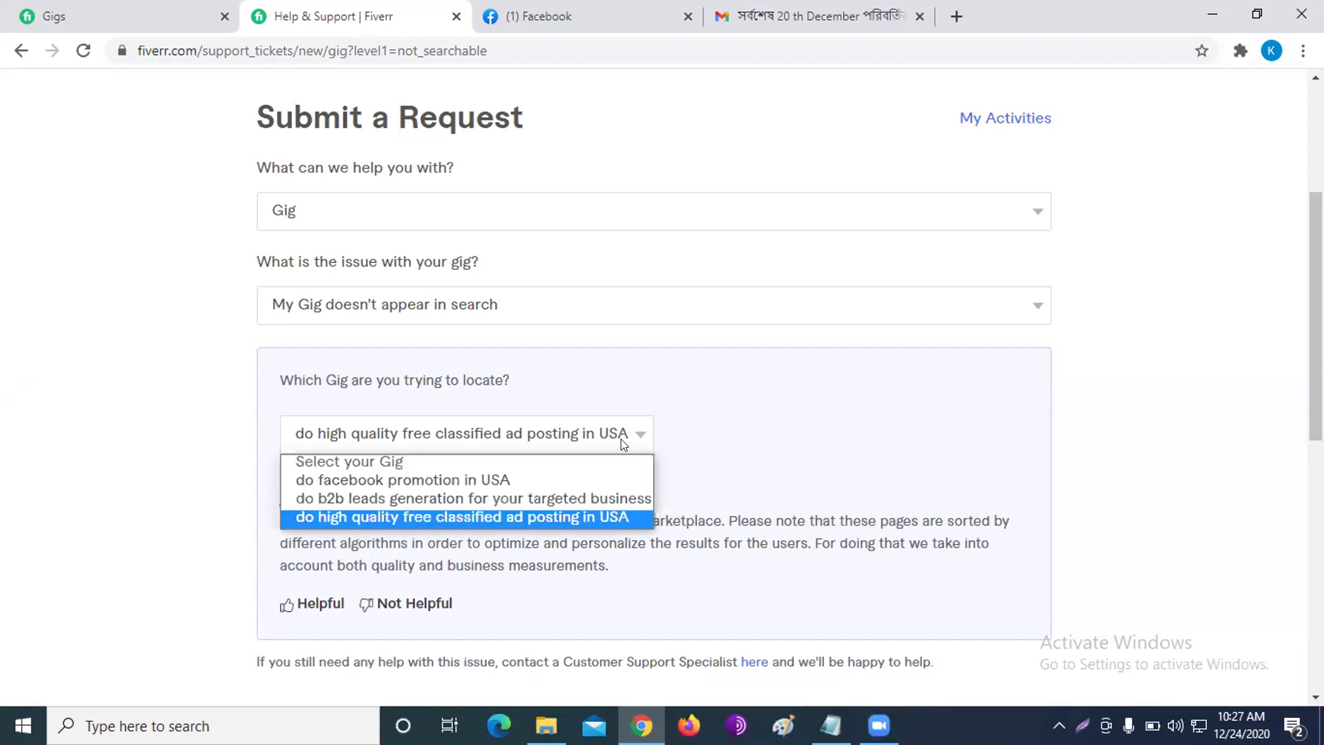
pyautogui.click(562, 478)
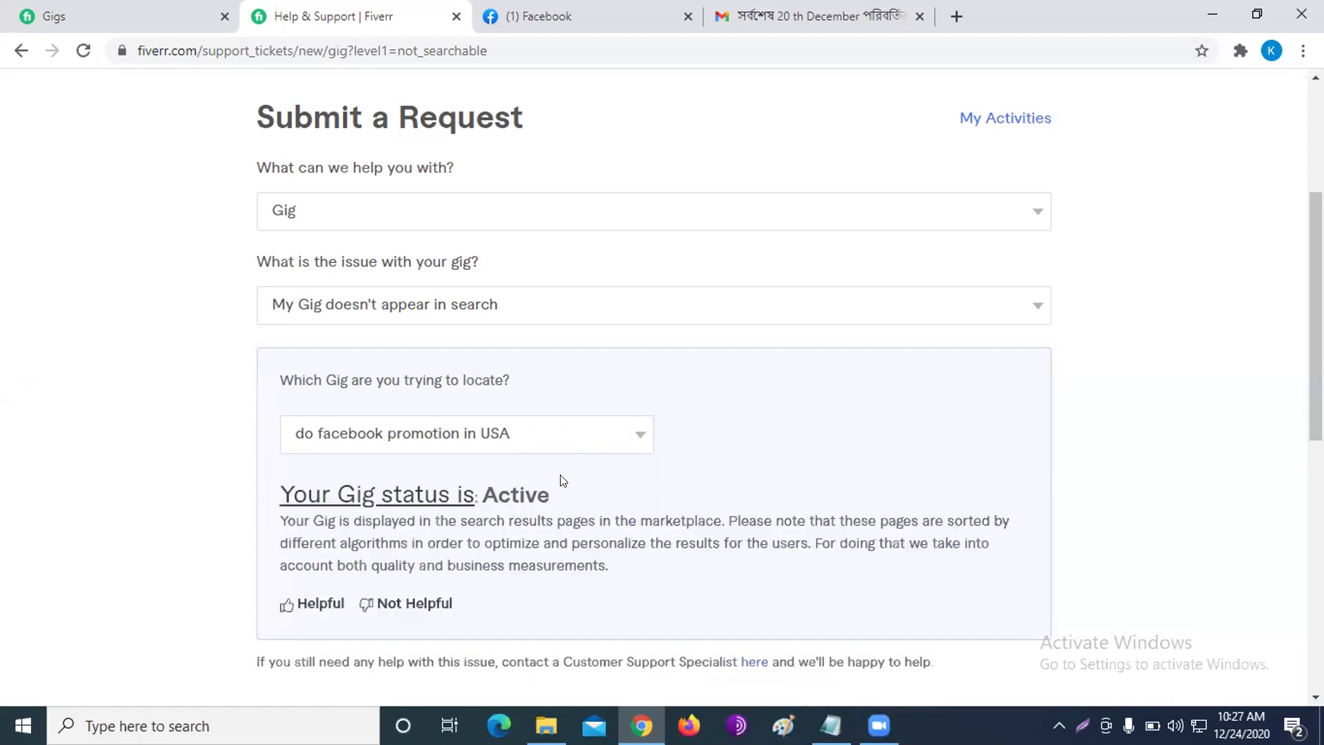
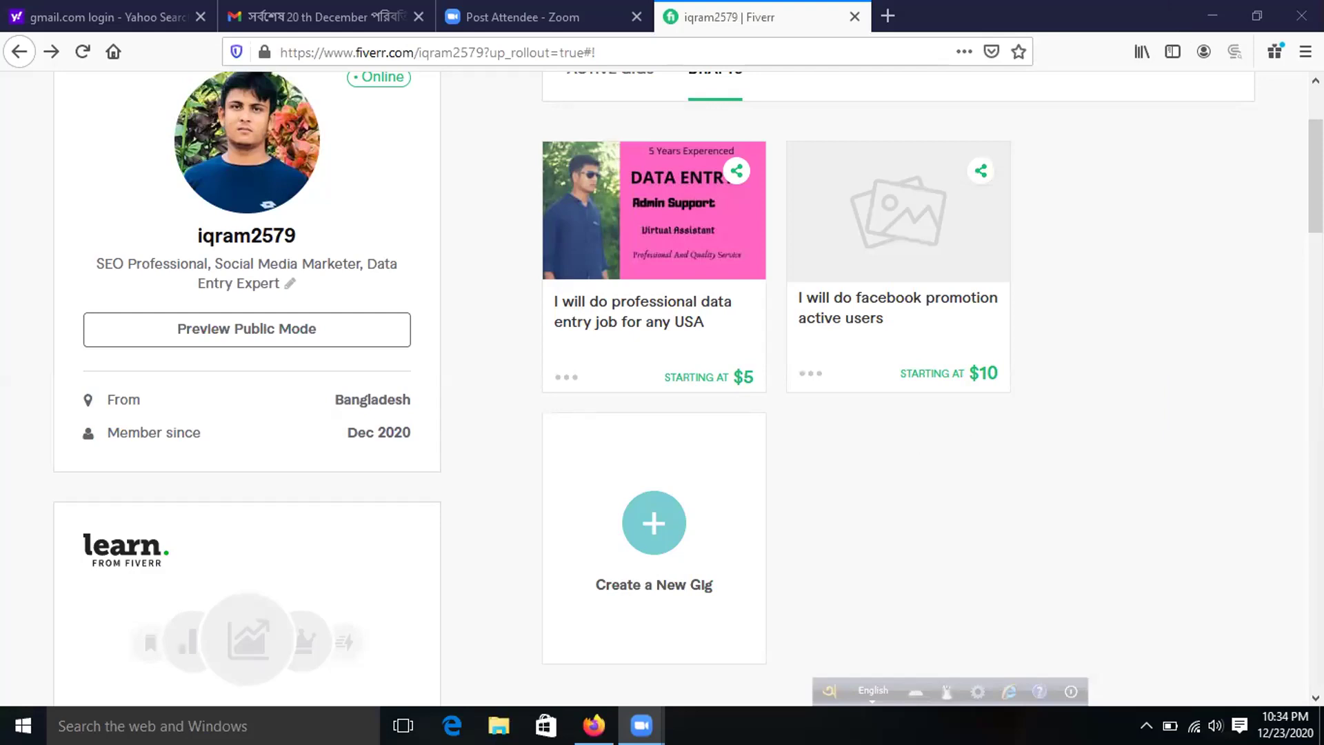
# - Look over the seller profile and read its Description, highlighting the phrases about creating different products and Graphic Designs
pyautogui.scroll(-3, 662, 386)
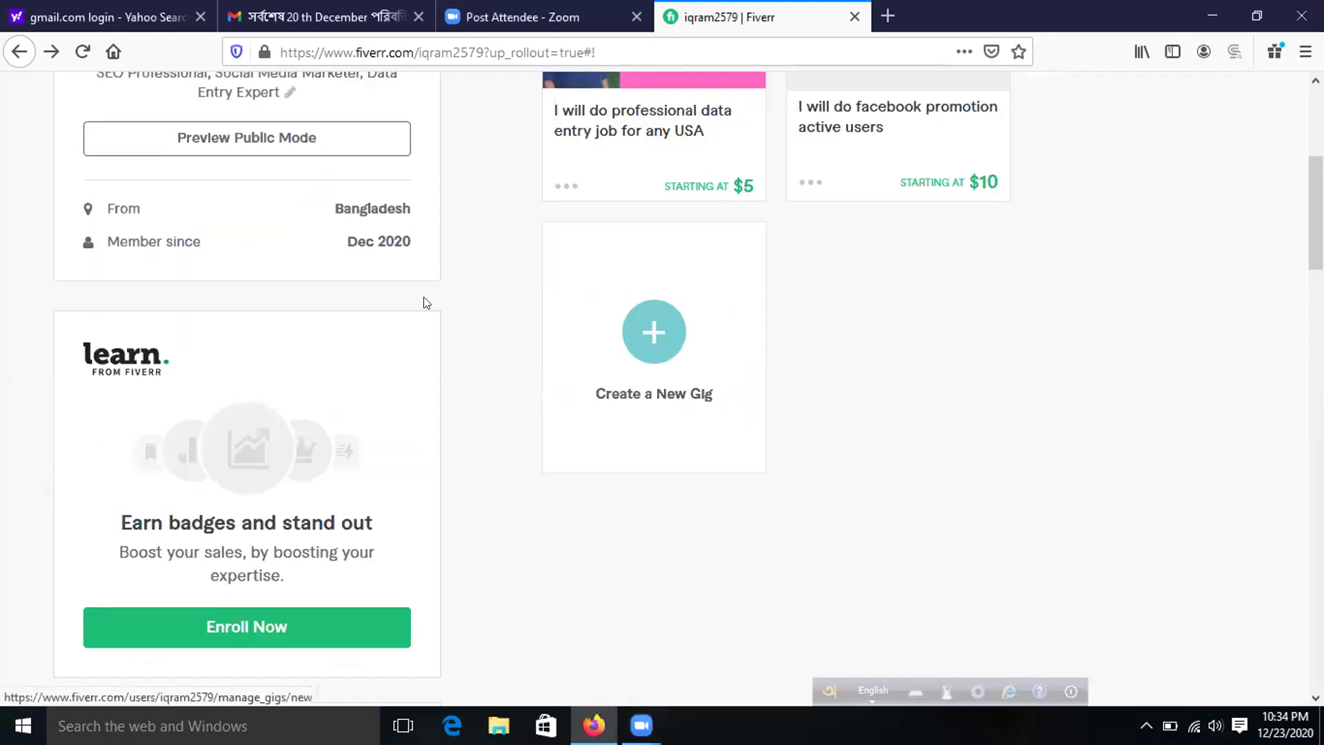
pyautogui.scroll(5, 464, 291)
pyautogui.scroll(-4, 462, 289)
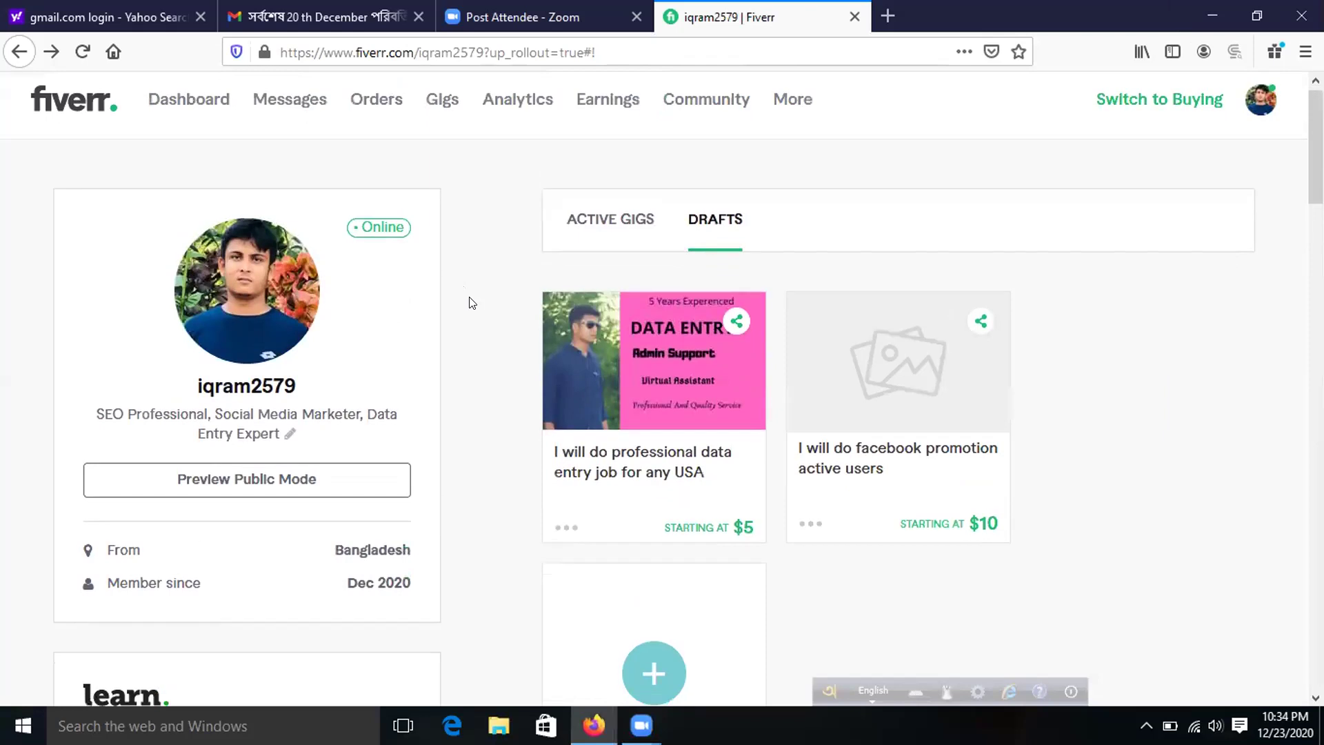
pyautogui.scroll(-4, 461, 303)
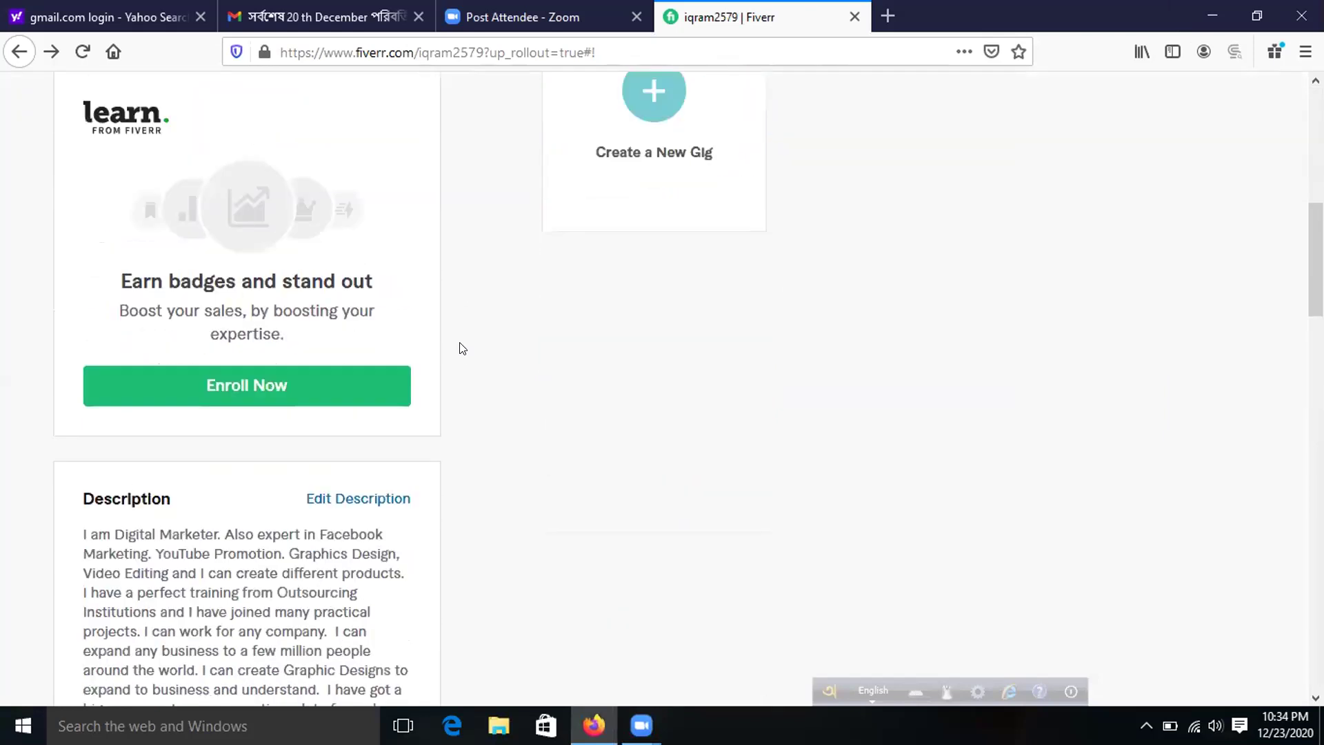
pyautogui.scroll(-4, 465, 365)
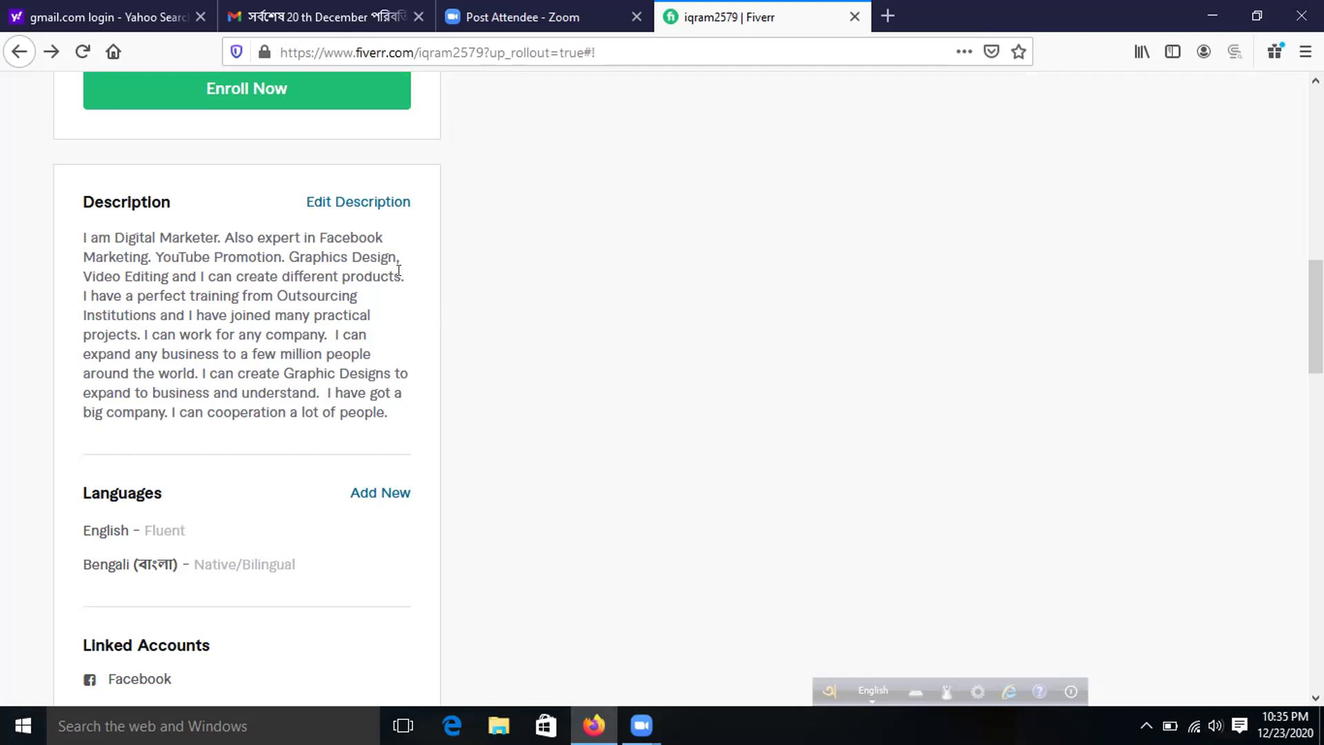
pyautogui.moveTo(399, 273); pyautogui.dragTo(228, 271)
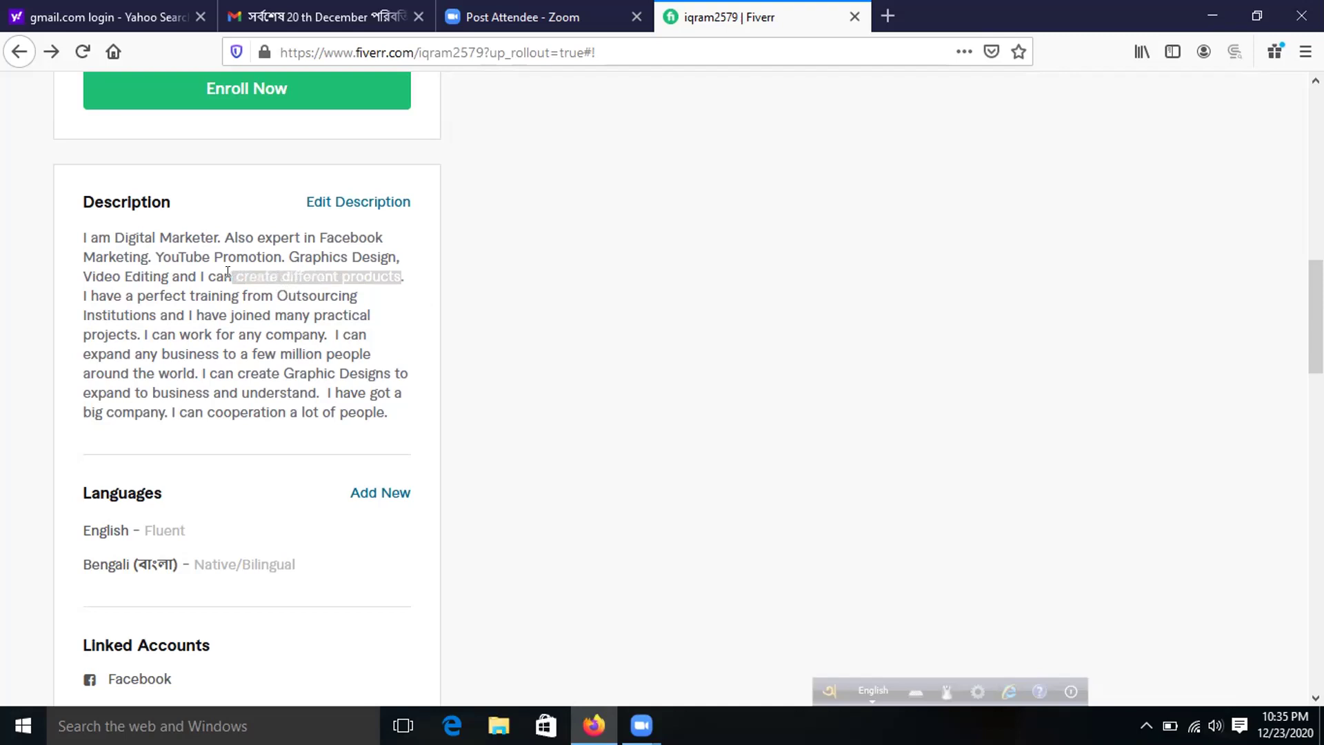
pyautogui.click(401, 276)
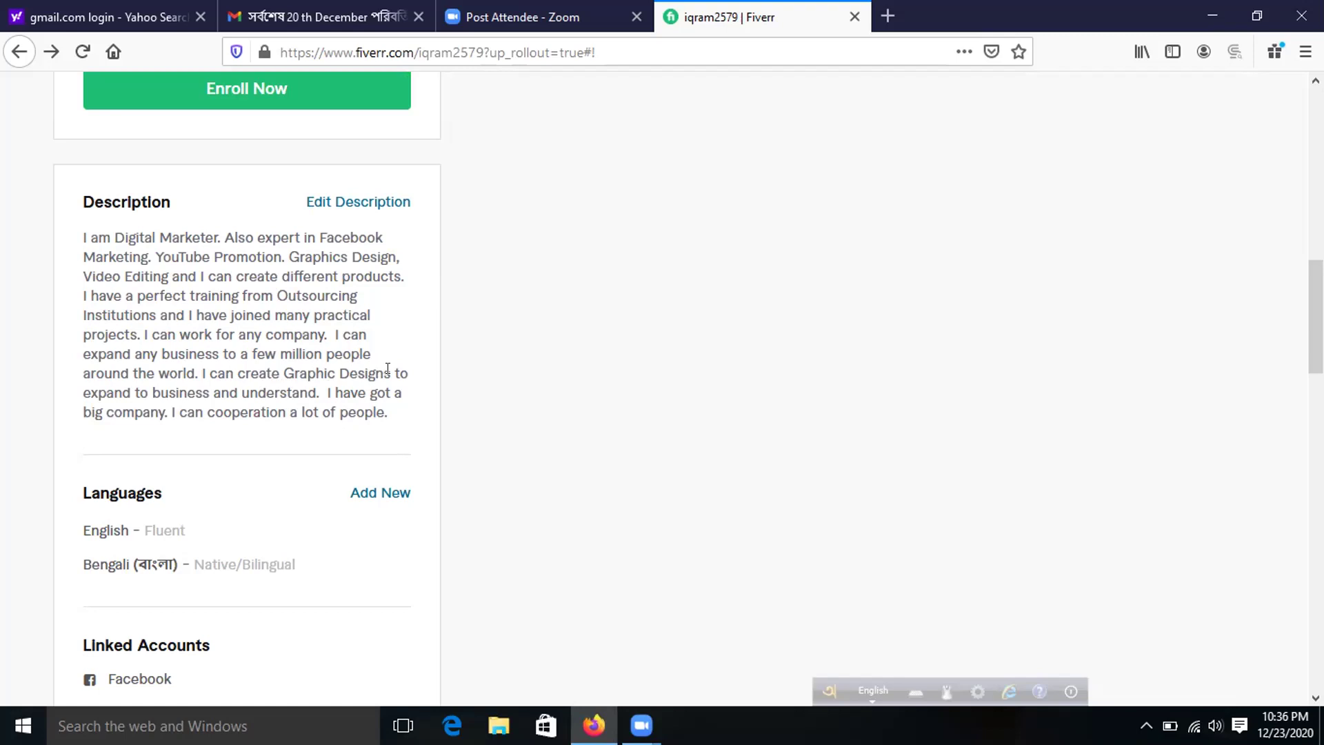
pyautogui.moveTo(388, 369); pyautogui.dragTo(261, 370)
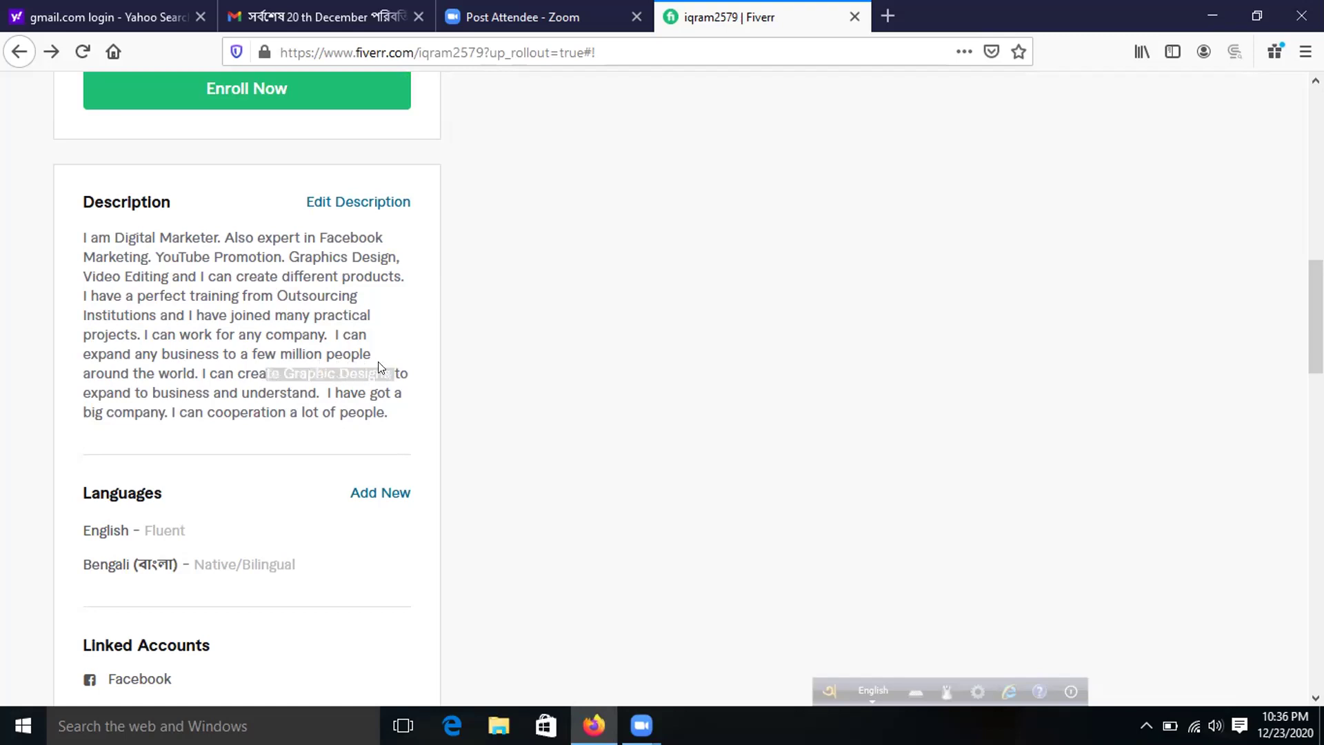
pyautogui.click(455, 395)
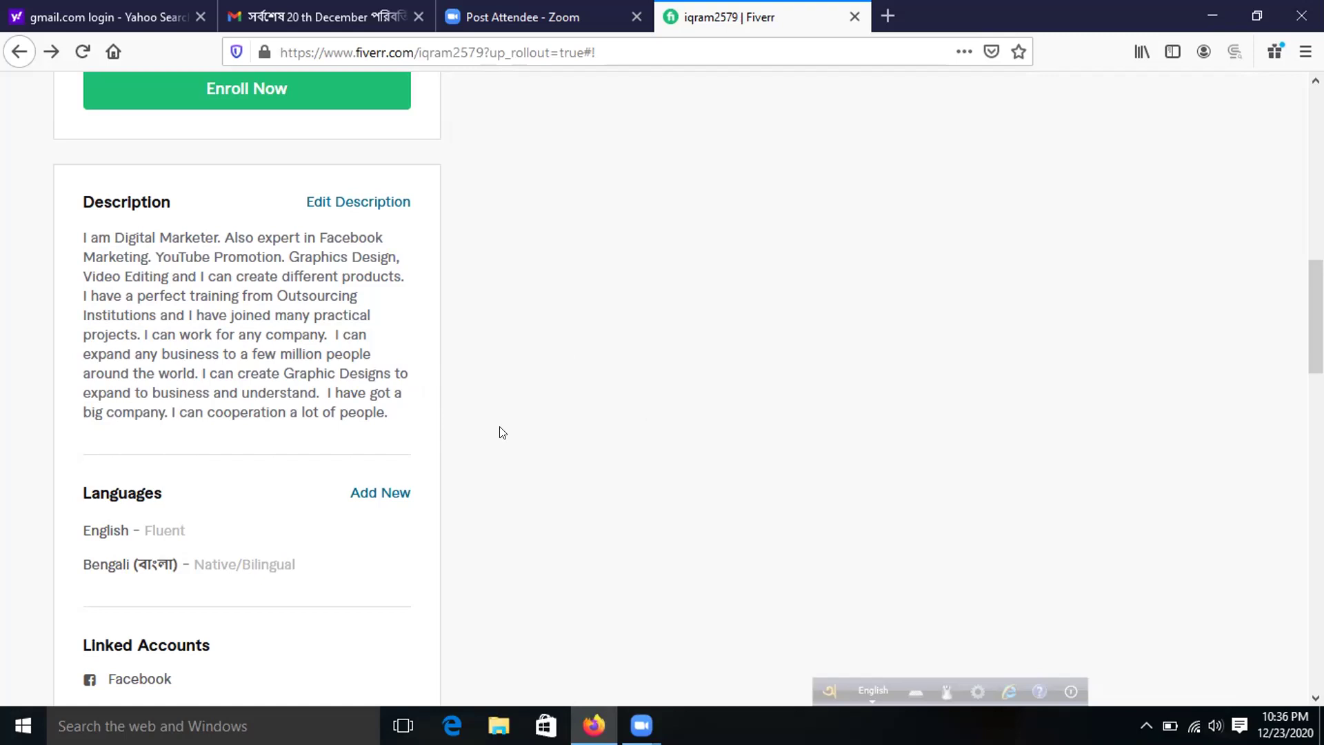
# - Examine the languages, linked accounts and skills listed on the seller profile, then return to the profile header
pyautogui.scroll(-4, 514, 490)
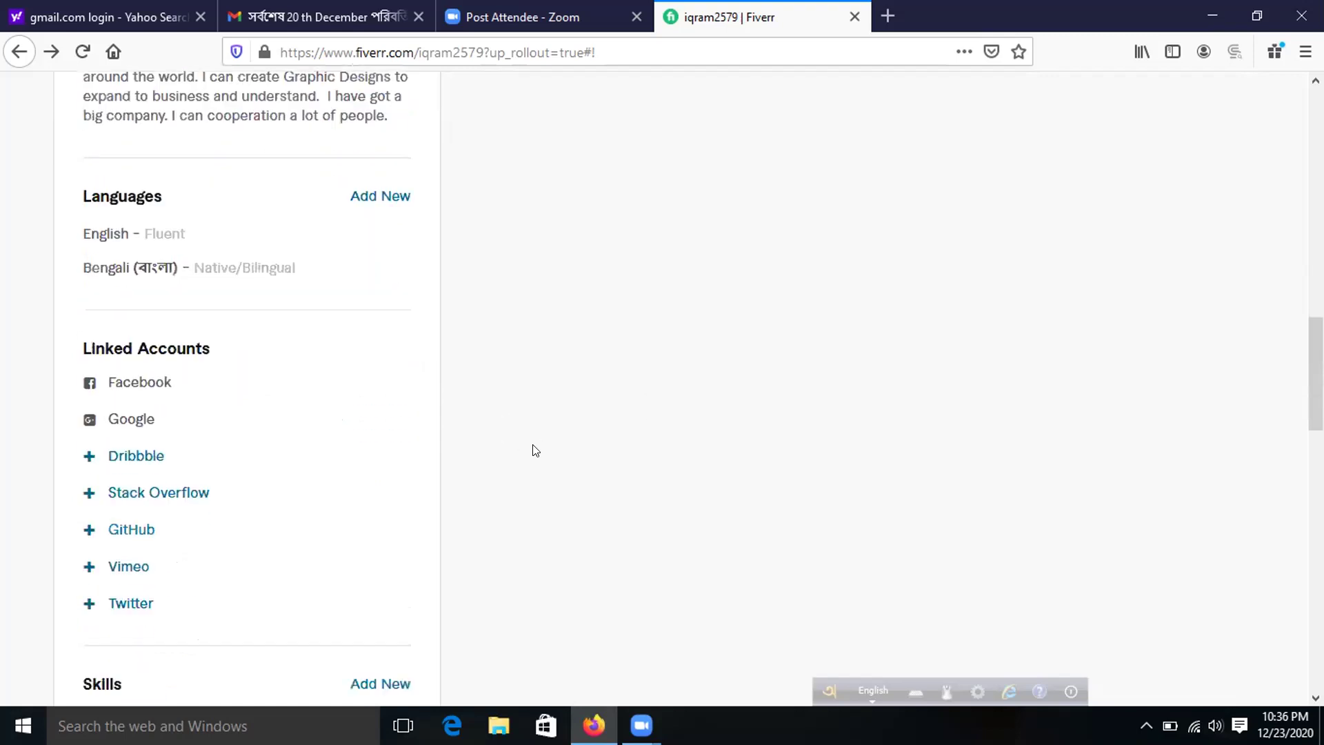
pyautogui.scroll(1, 495, 374)
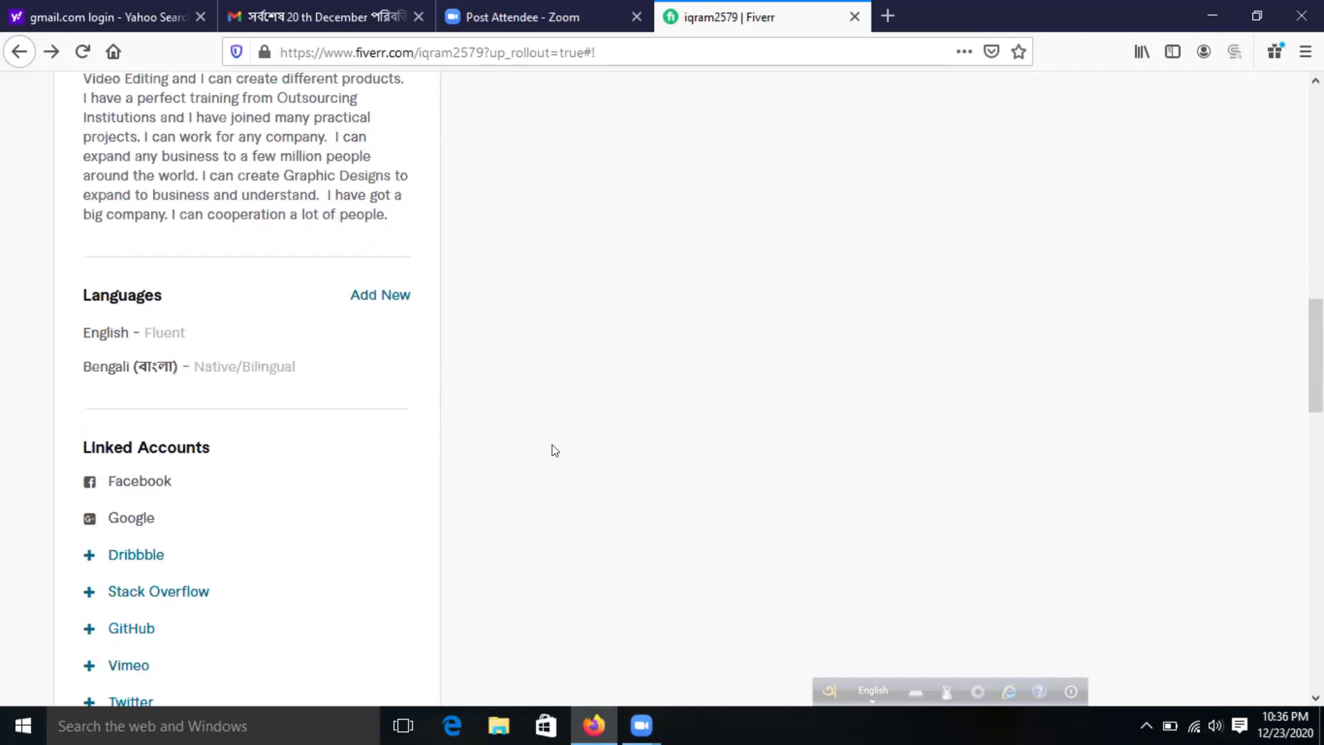
pyautogui.scroll(-6, 515, 436)
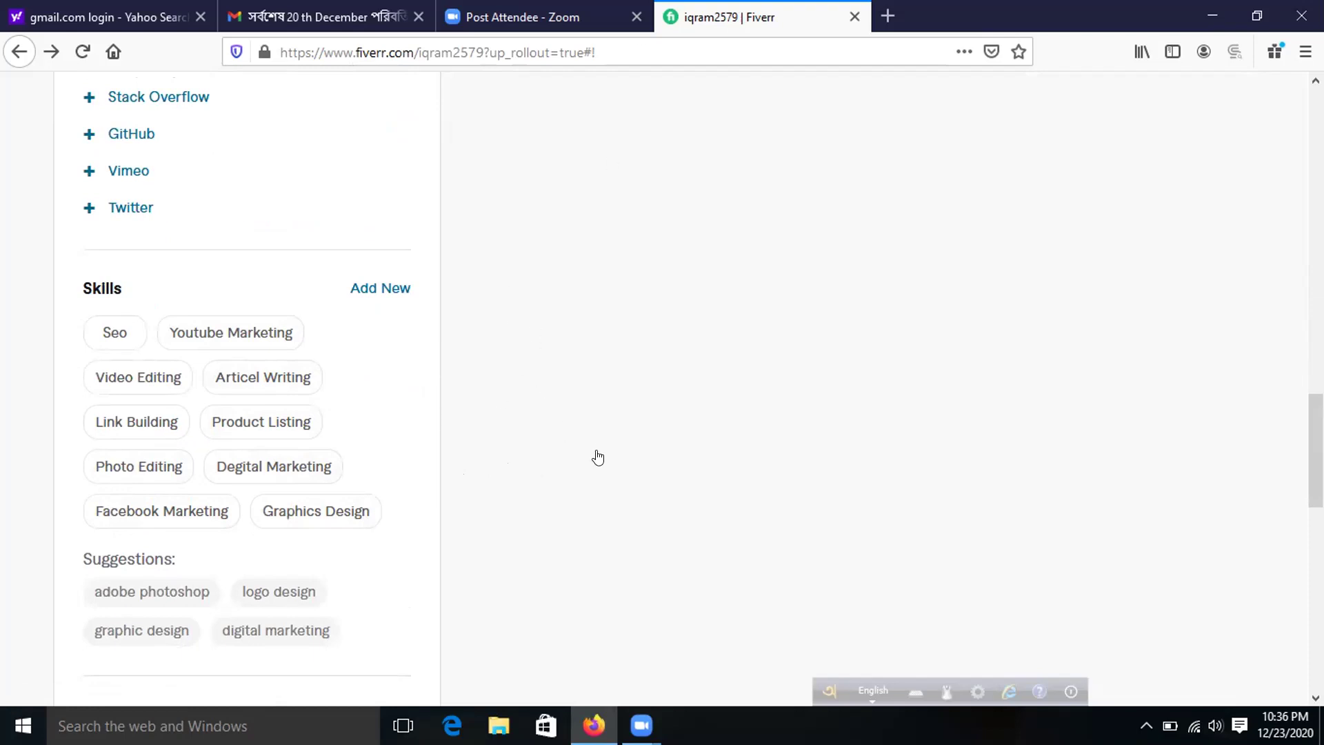
pyautogui.scroll(10, 598, 455)
pyautogui.scroll(10, 598, 458)
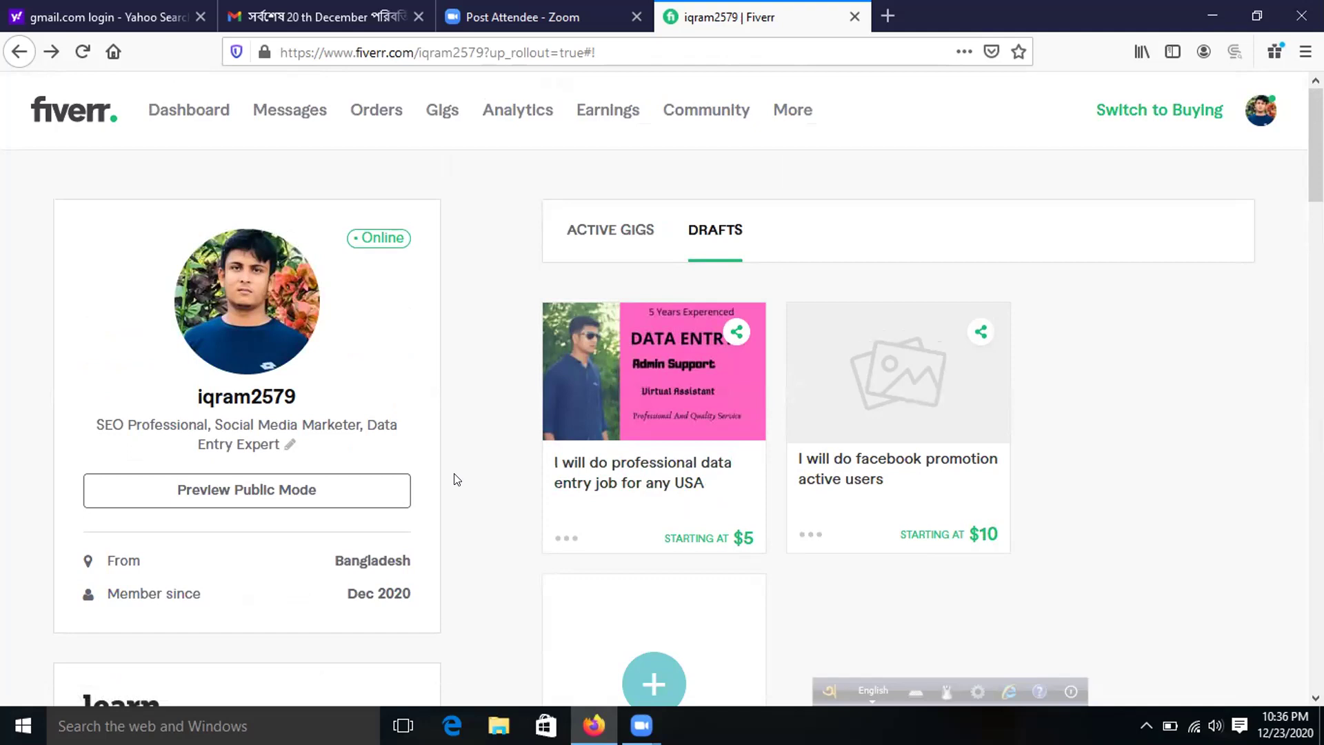
# - Reread the profile Description and highlight the passage about joining many practical projects
pyautogui.scroll(-15, 455, 479)
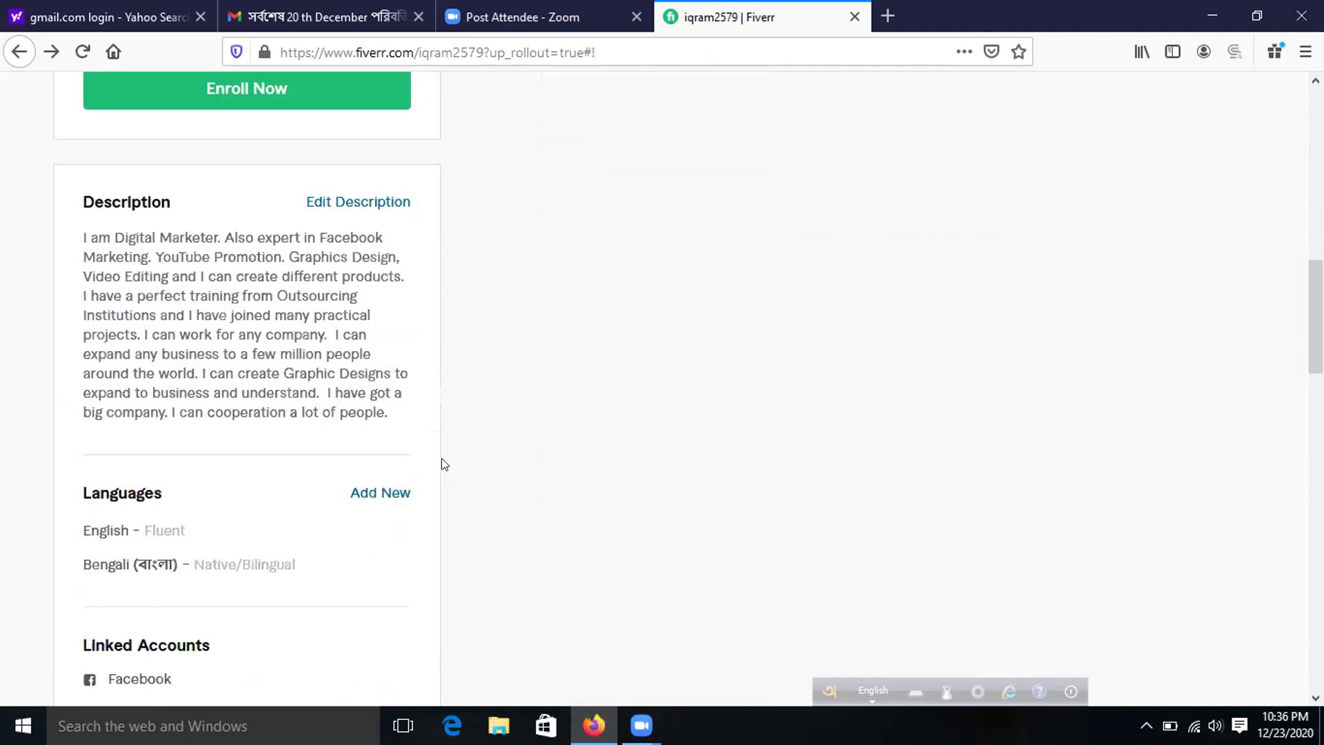
pyautogui.scroll(4, 453, 458)
pyautogui.moveTo(88, 352); pyautogui.dragTo(376, 353)
pyautogui.click(393, 350)
pyautogui.moveTo(147, 306); pyautogui.dragTo(263, 351)
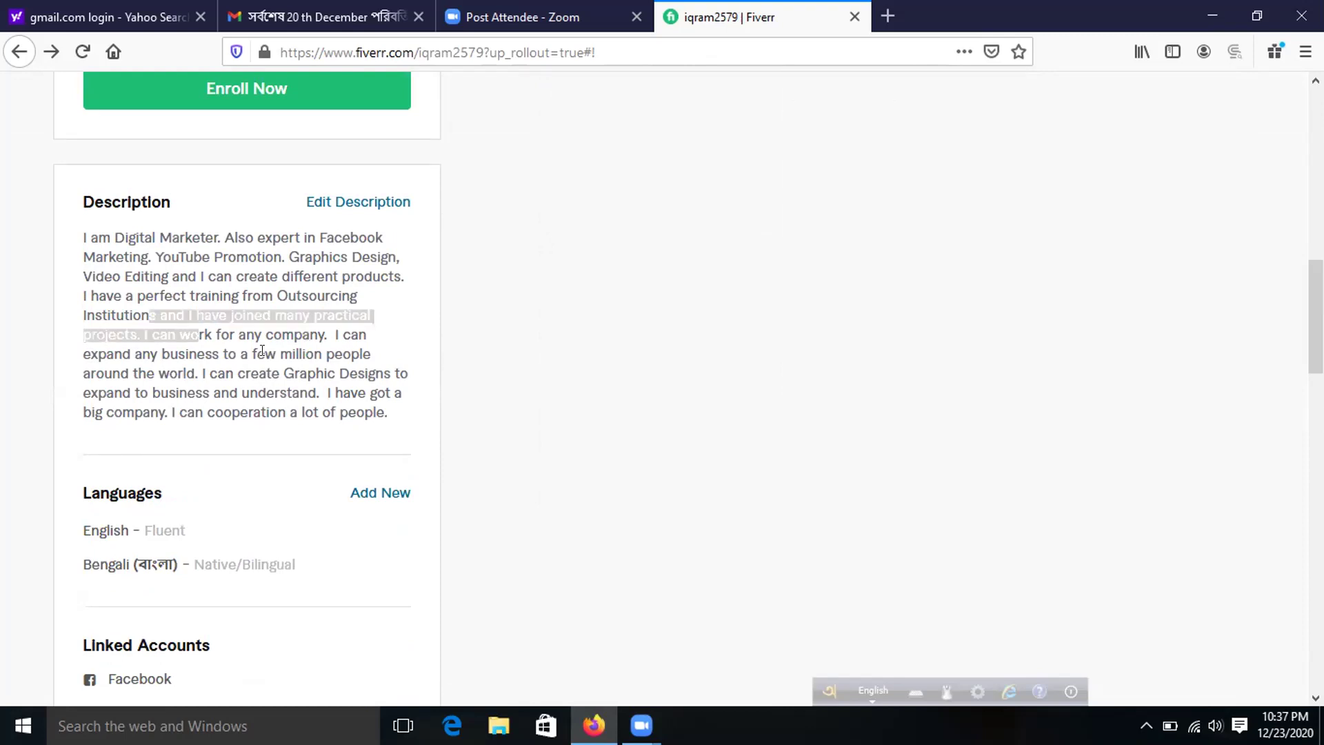
pyautogui.click(383, 368)
pyautogui.scroll(5, 490, 363)
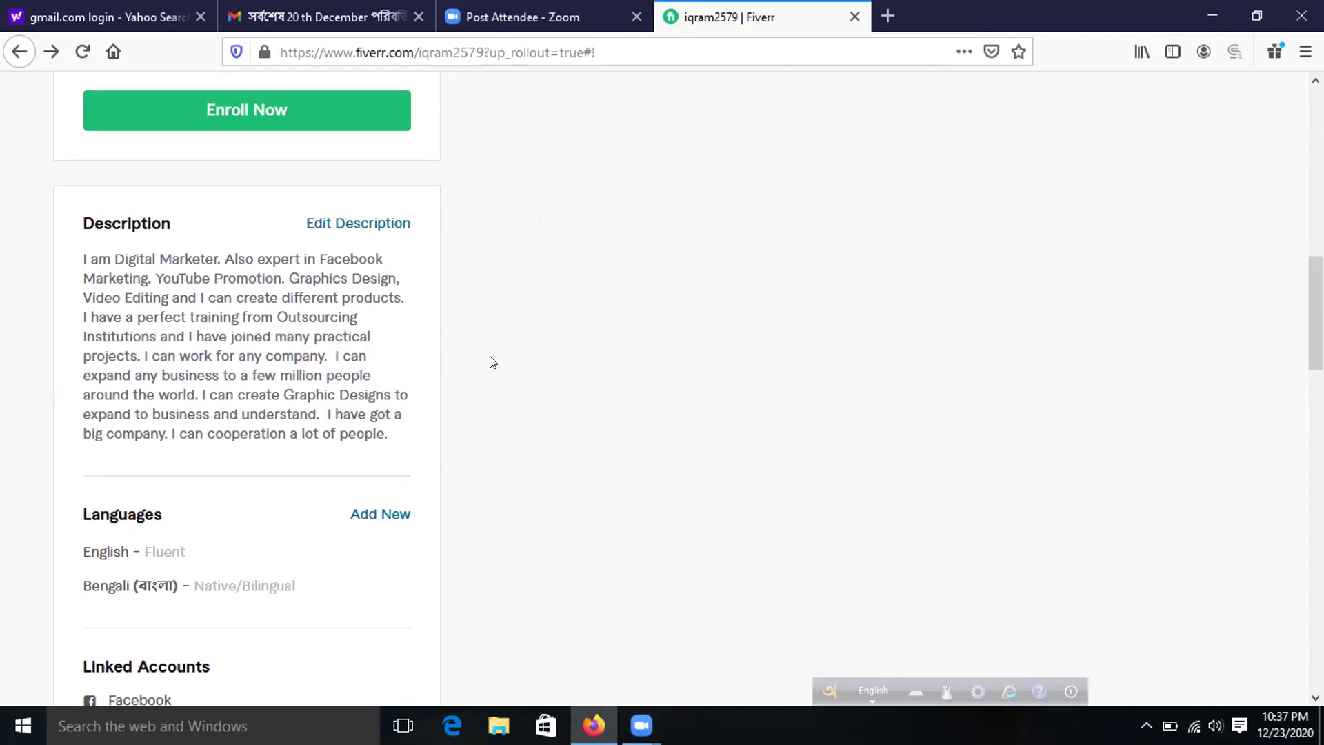
# - Open the draft gig "I will do facebook promotion active users" for editing
pyautogui.scroll(10, 488, 352)
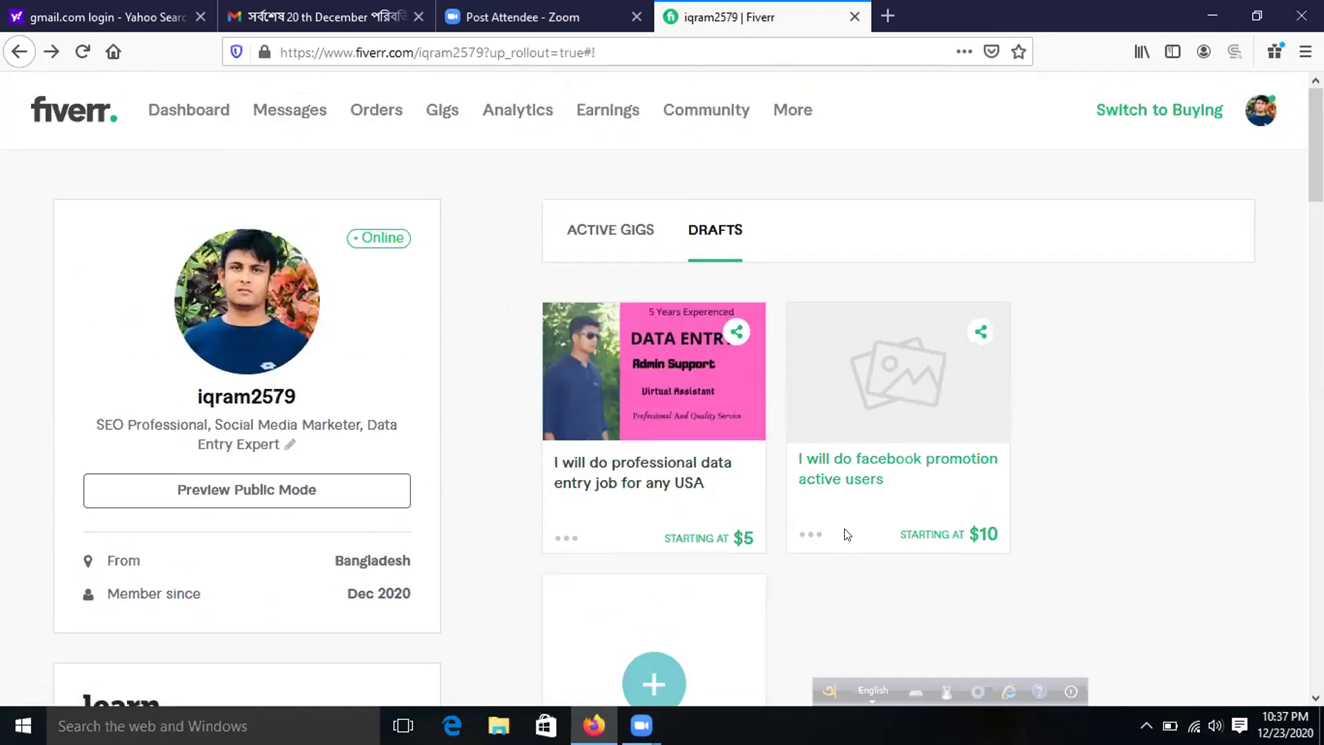
pyautogui.click(814, 537)
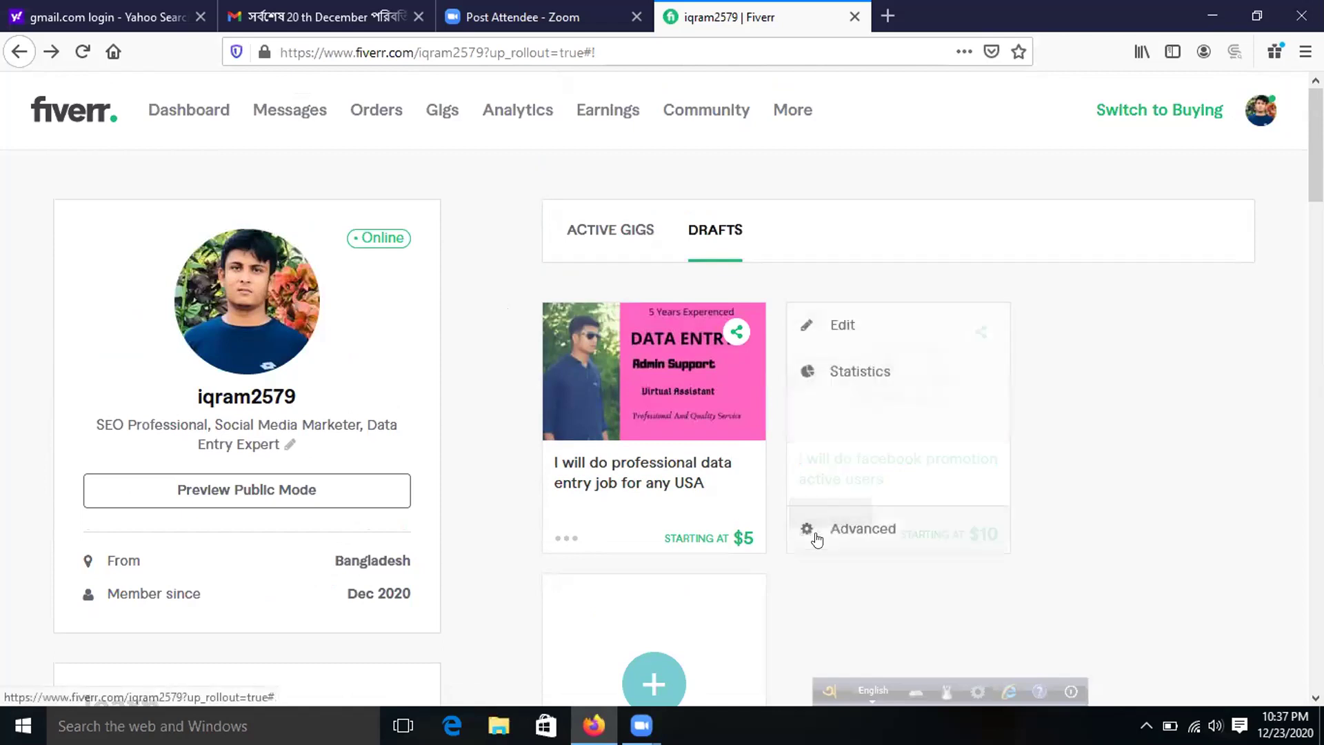
pyautogui.click(847, 325)
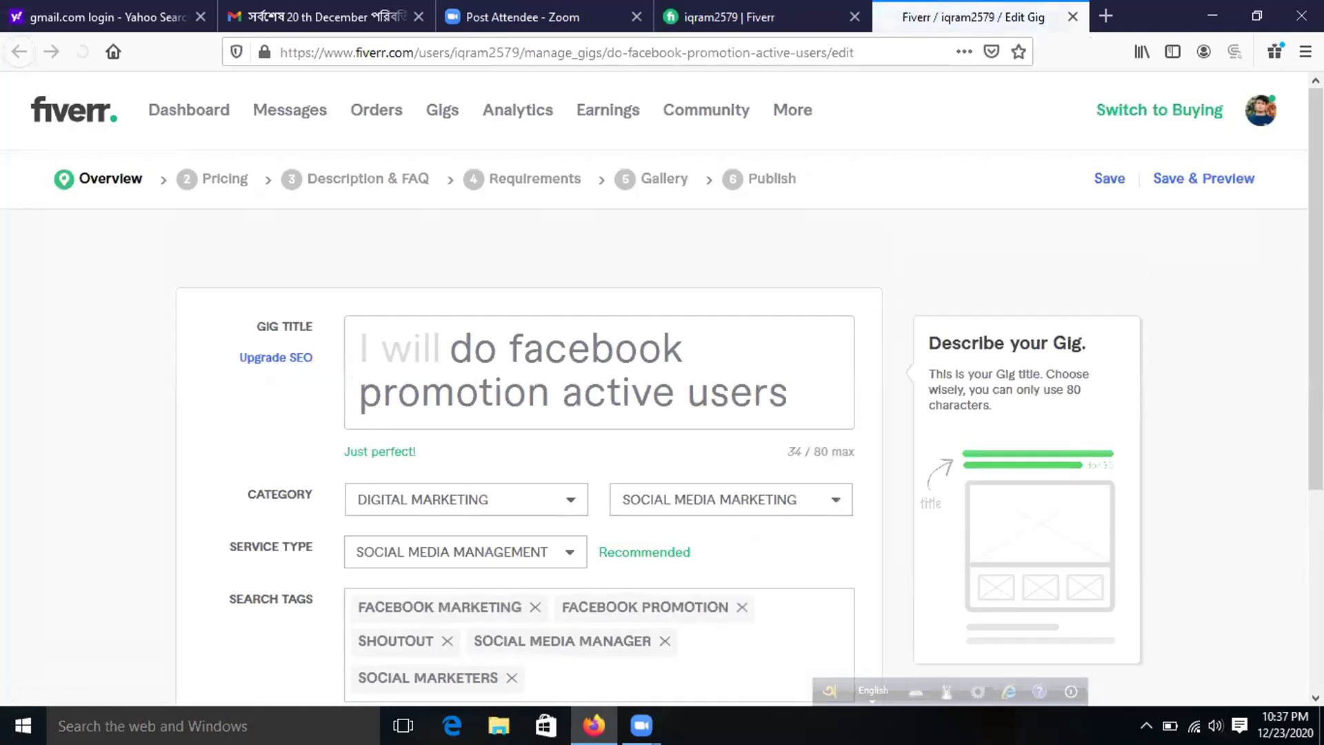
# - Review the gig's category and platform metadata and browse the subcategories available under Digital Marketing
pyautogui.scroll(-6, 576, 148)
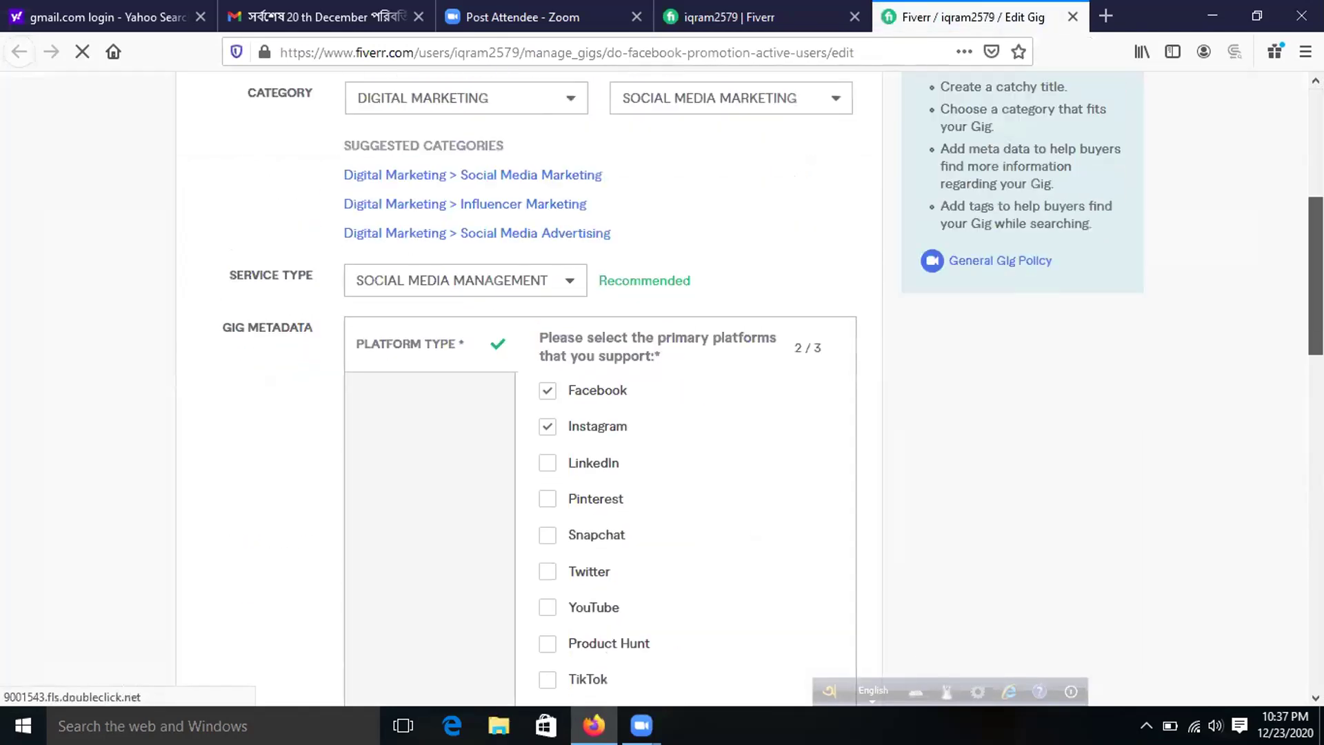
pyautogui.click(787, 91)
pyautogui.moveTo(855, 142); pyautogui.dragTo(848, 336)
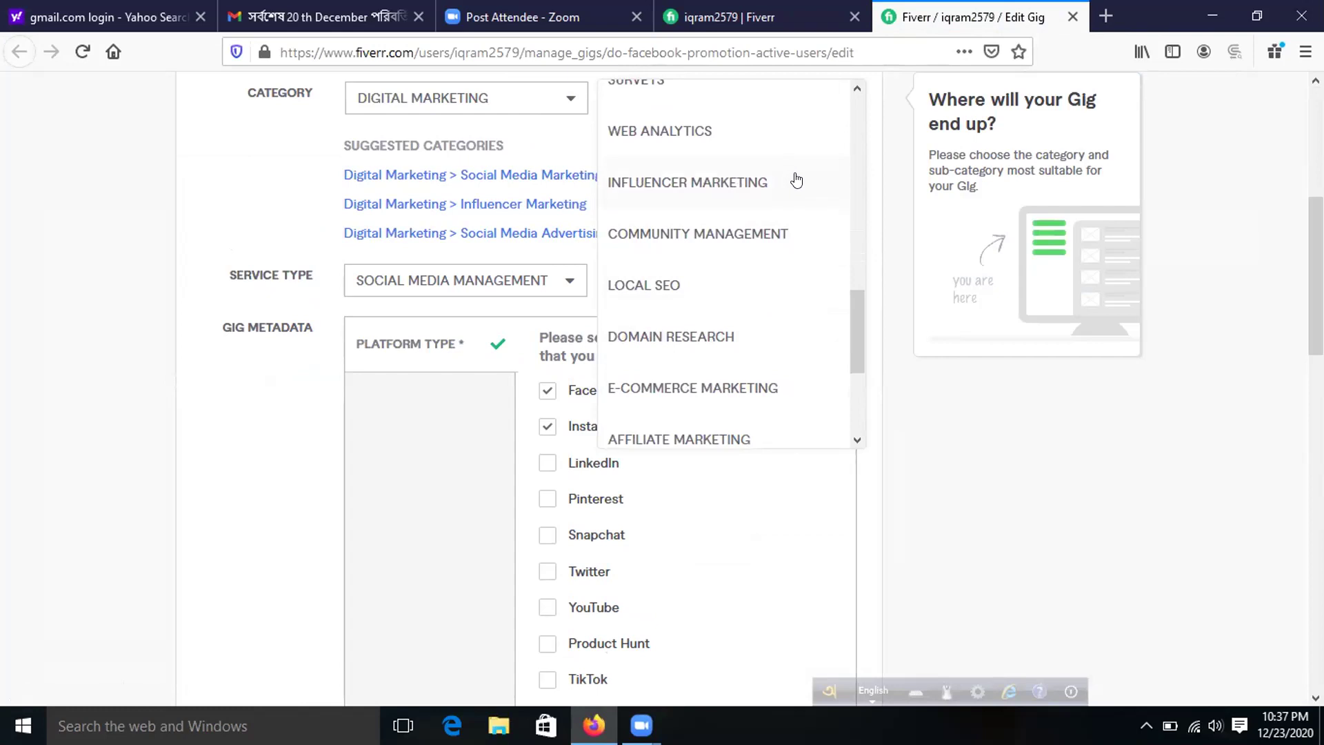
pyautogui.click(920, 387)
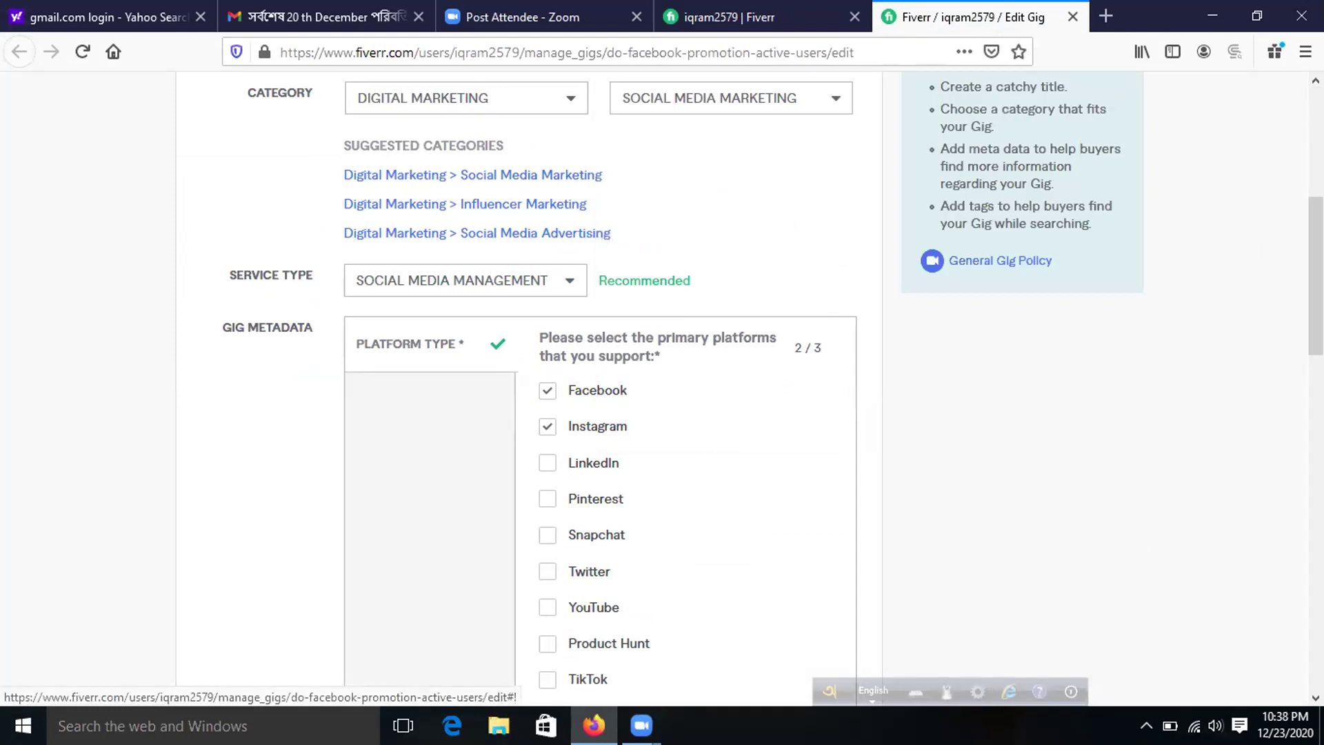
# - Look over the gig's search tags, save the Overview and continue to Pricing
pyautogui.scroll(5, 1021, 379)
pyautogui.scroll(-15, 1021, 380)
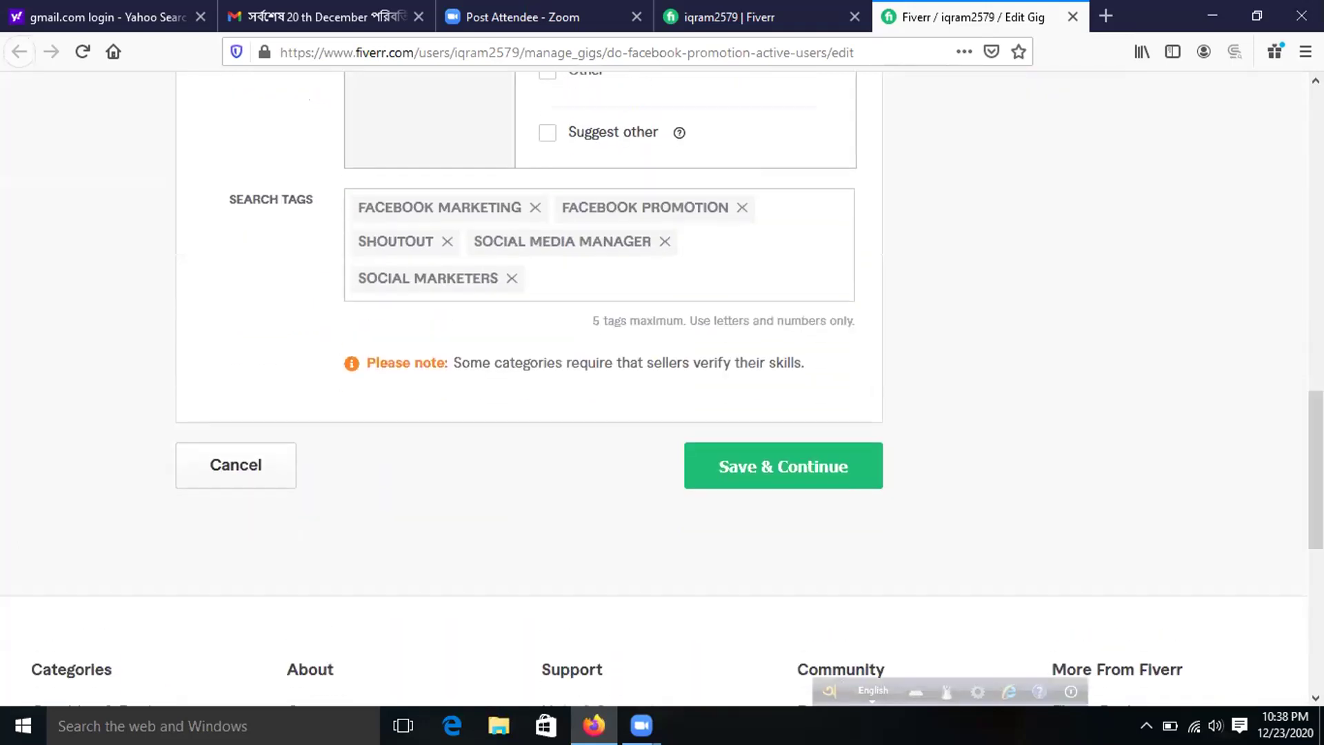
pyautogui.click(858, 455)
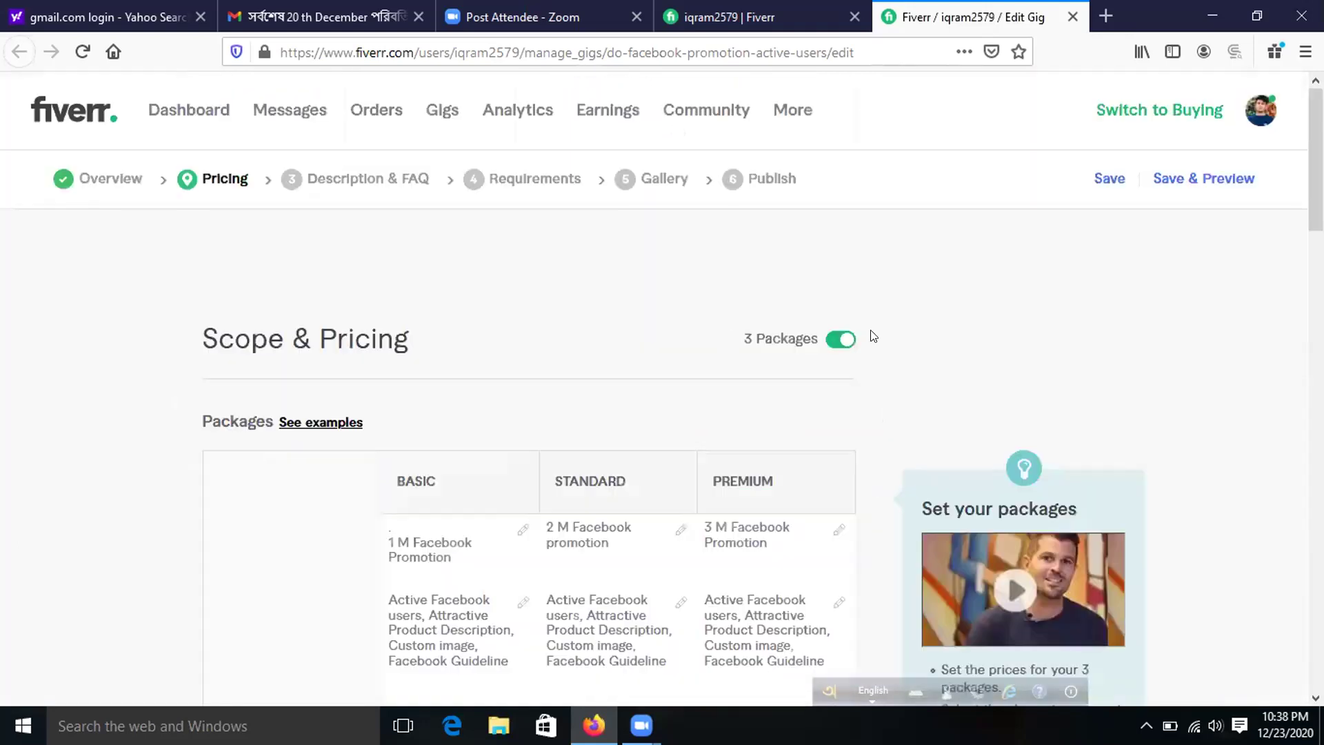
# - Review the titles and descriptions of the Basic, Standard and Premium packages, then save the Pricing section and continue
pyautogui.scroll(-4, 921, 327)
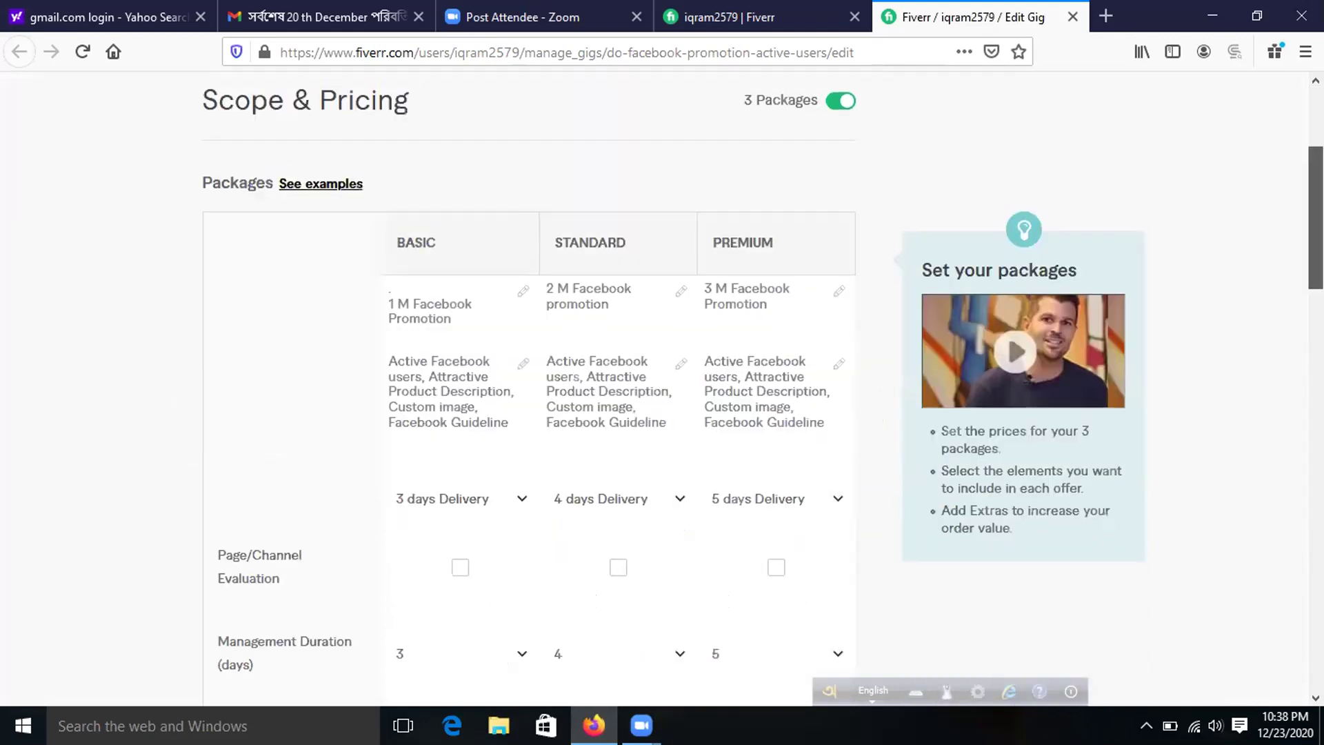
pyautogui.scroll(-1, 921, 328)
pyautogui.scroll(1, 921, 328)
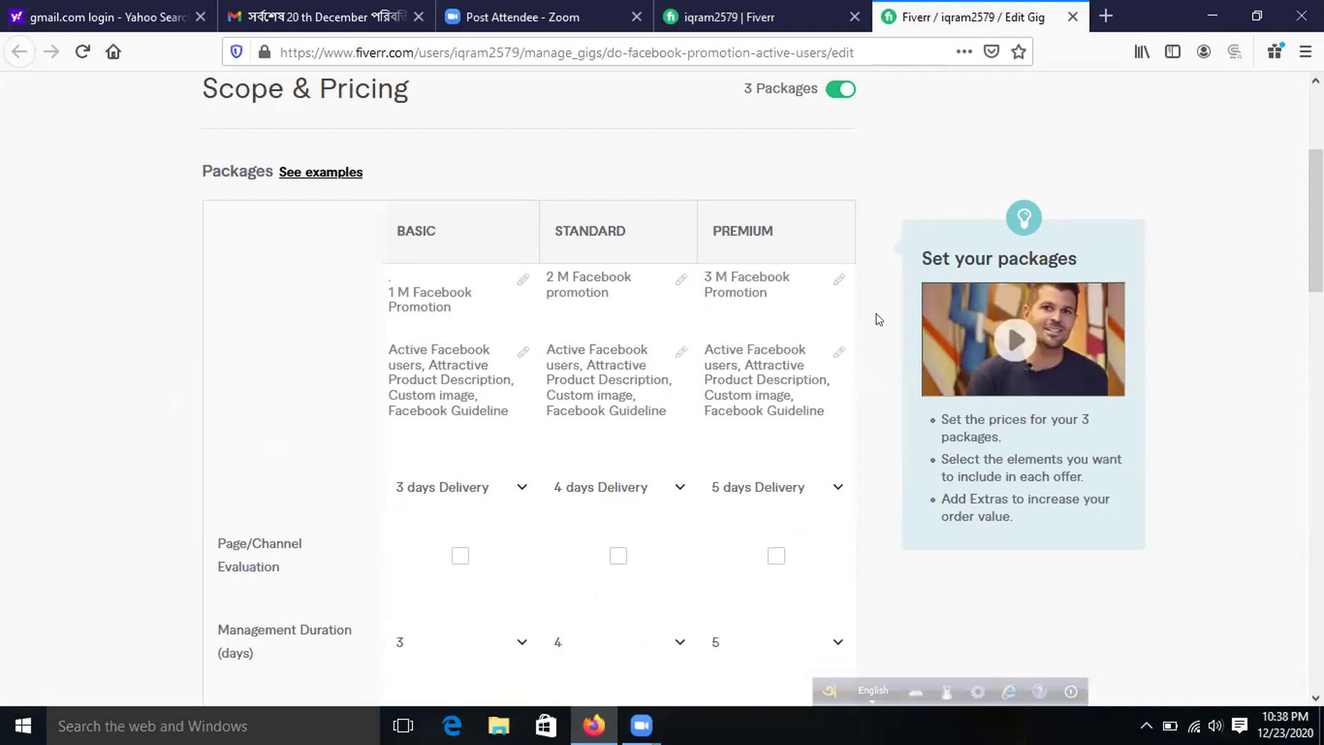
pyautogui.moveTo(606, 353)
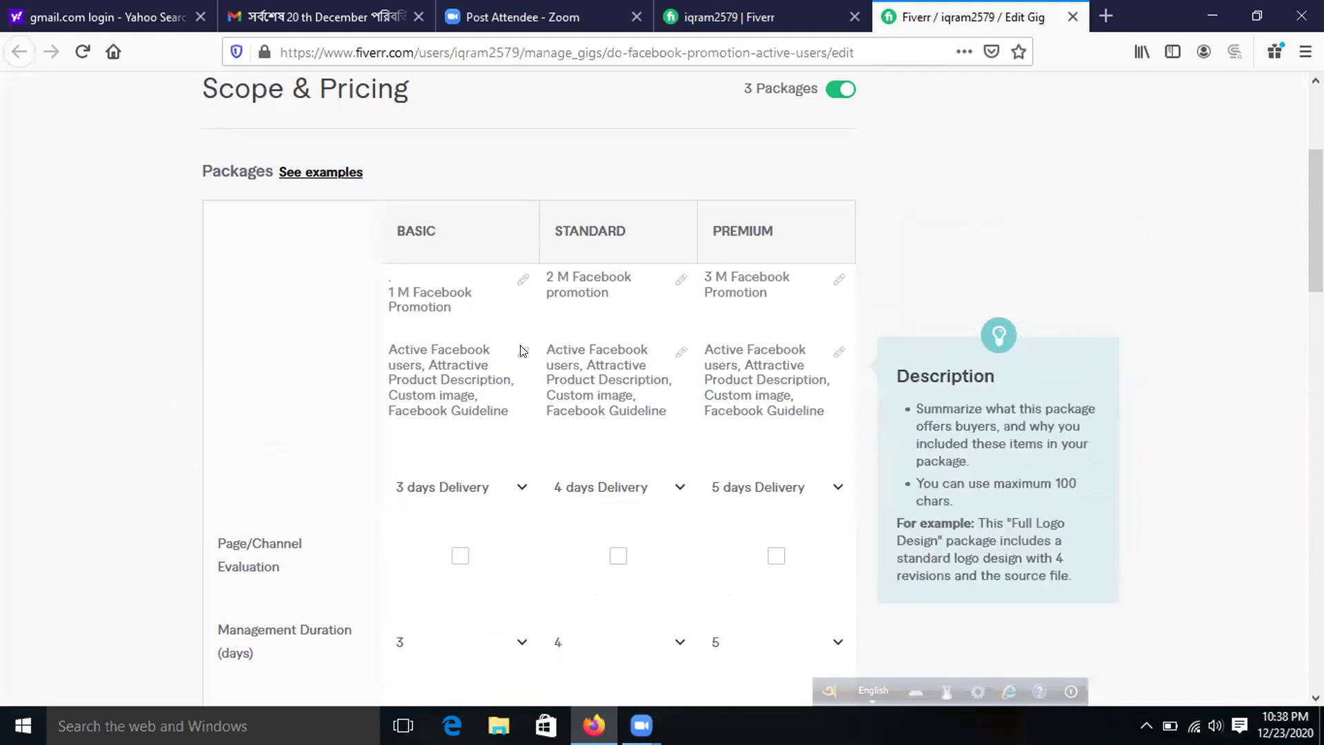
pyautogui.moveTo(552, 297)
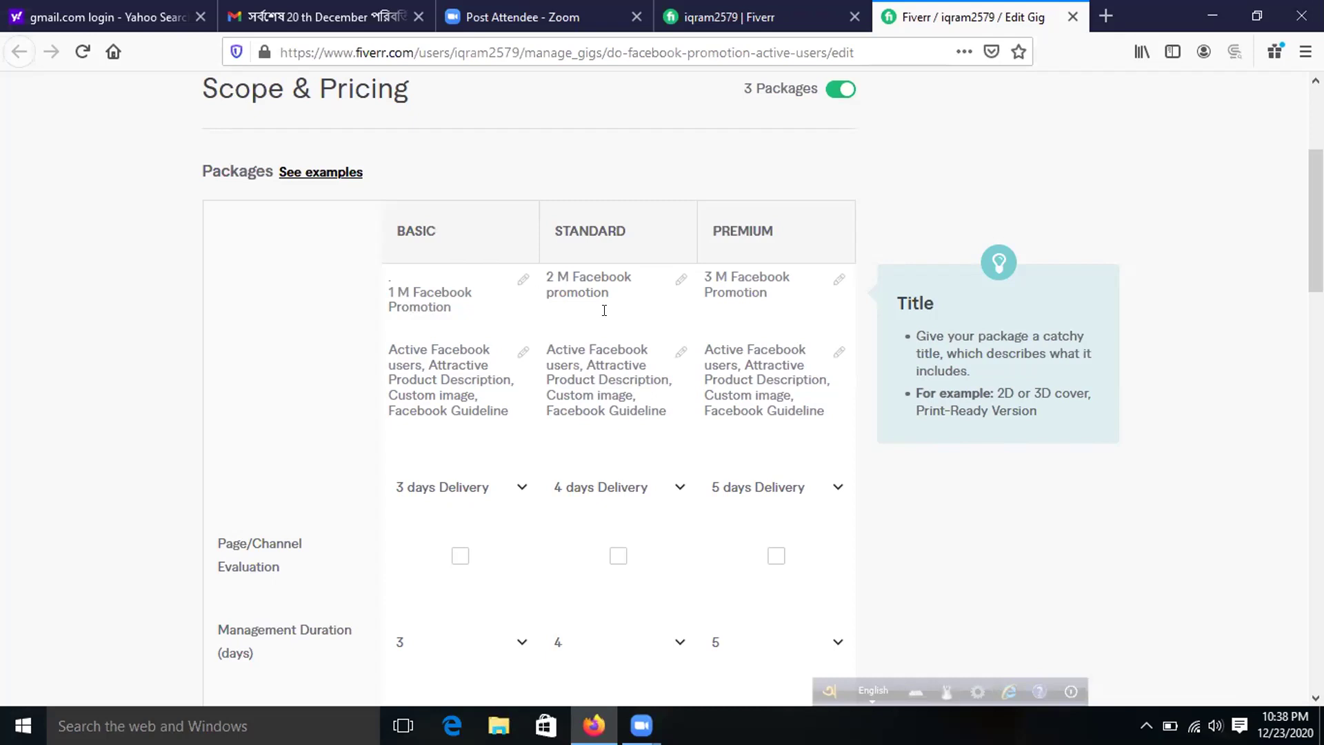
pyautogui.click(1017, 287)
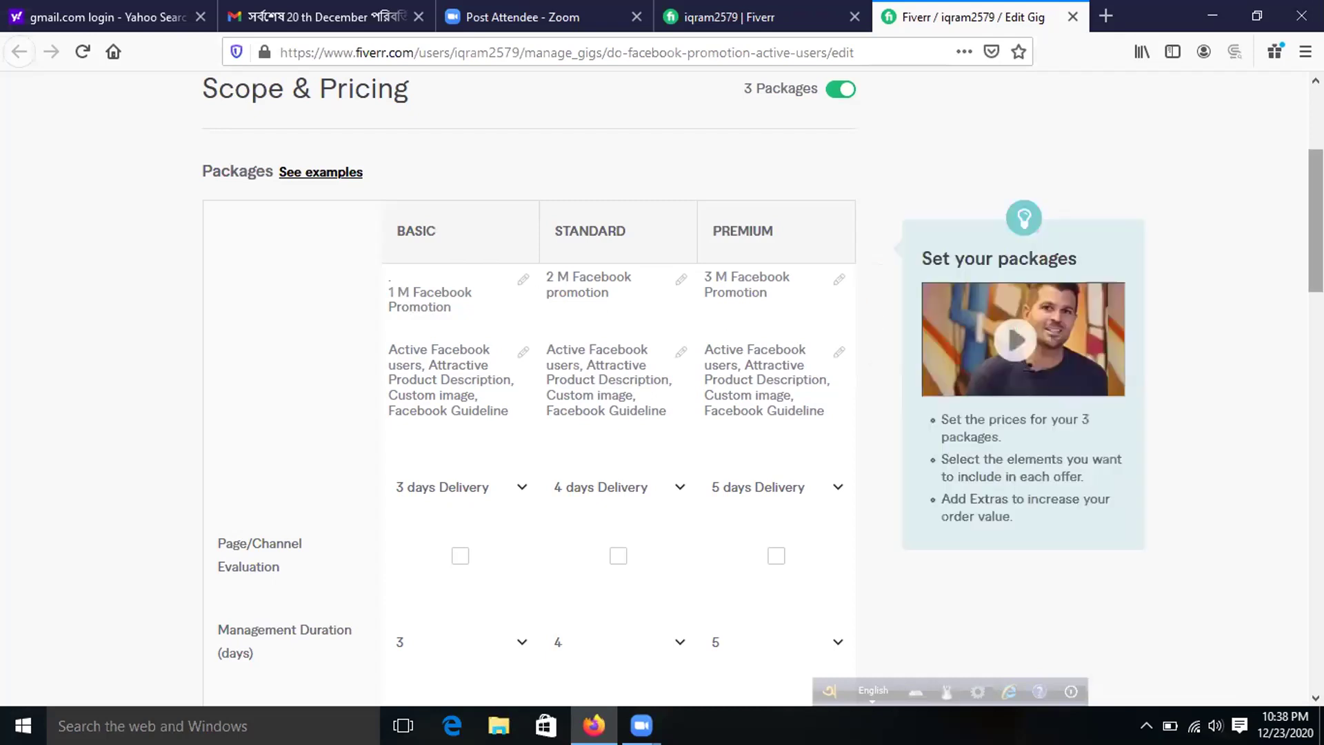
pyautogui.scroll(-15, 529, 386)
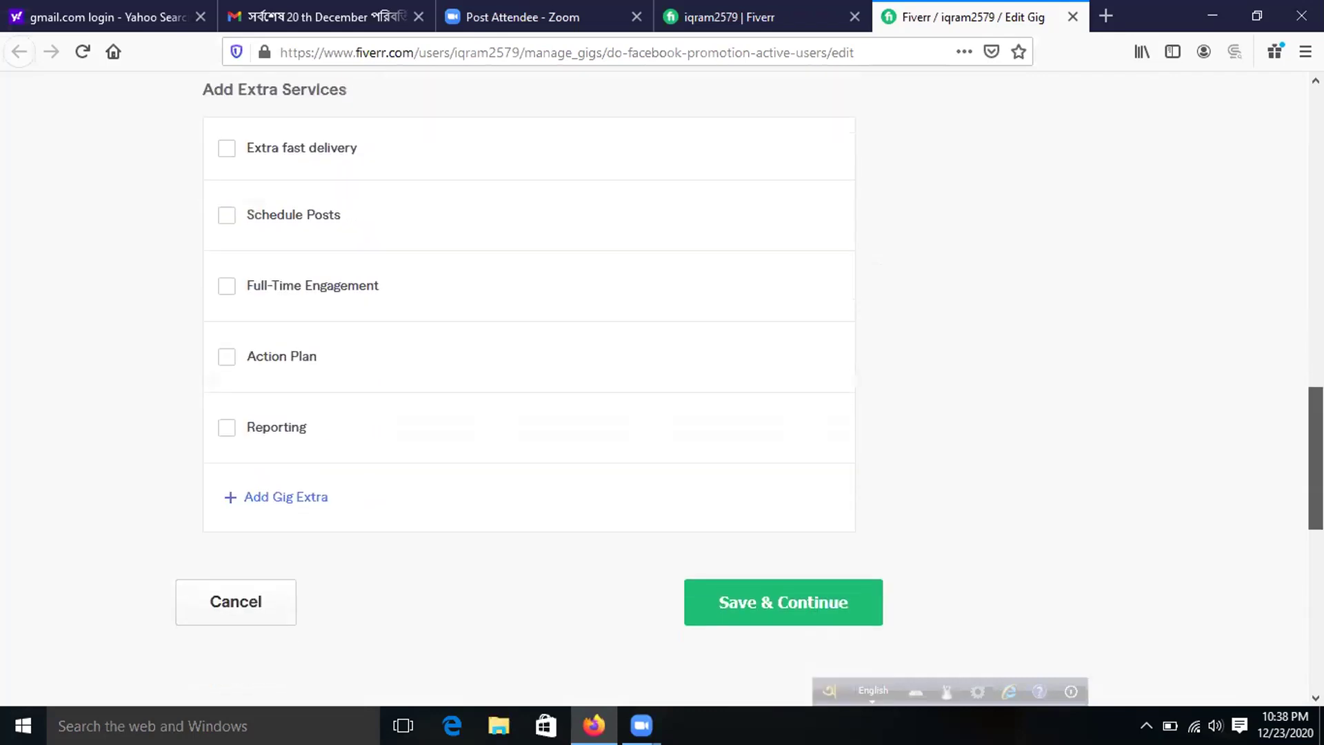
pyautogui.click(819, 602)
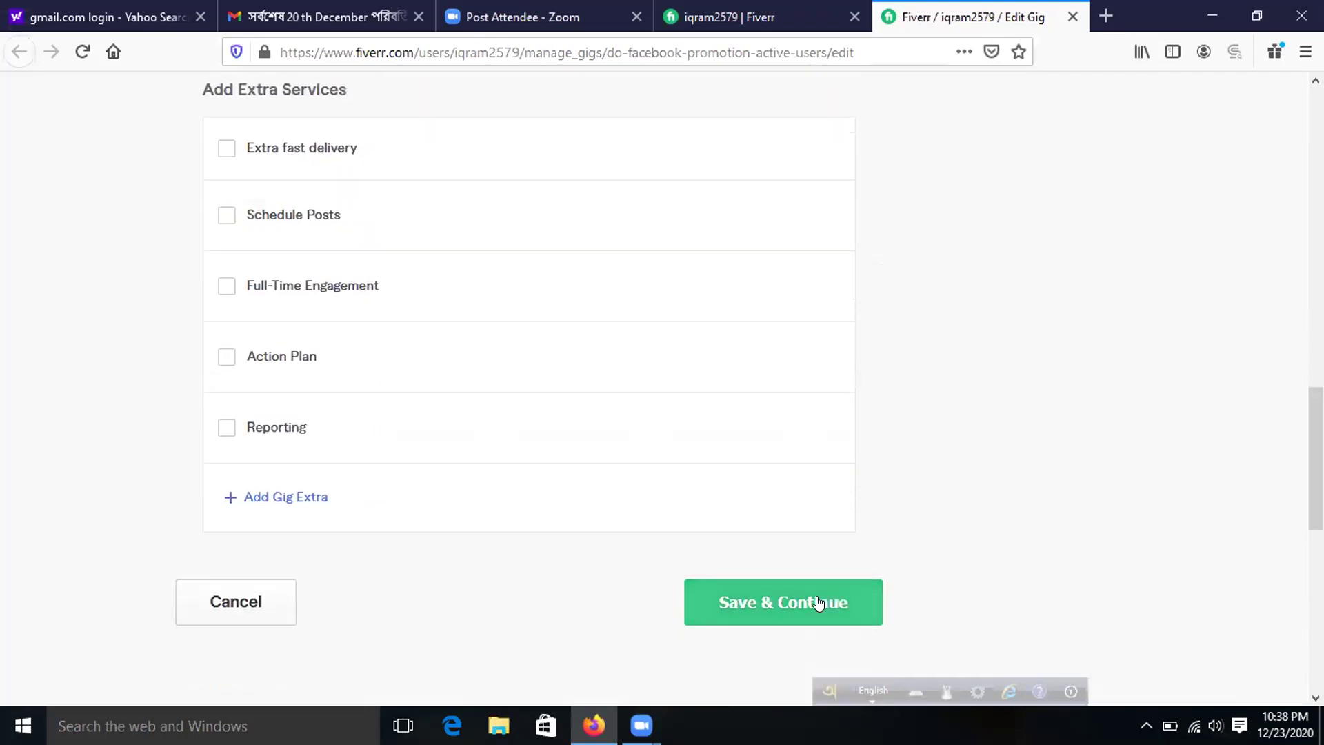
# - Continue to the Description & FAQ section and read through the gig description's services and specialties down to the FAQ area
pyautogui.click(819, 603)
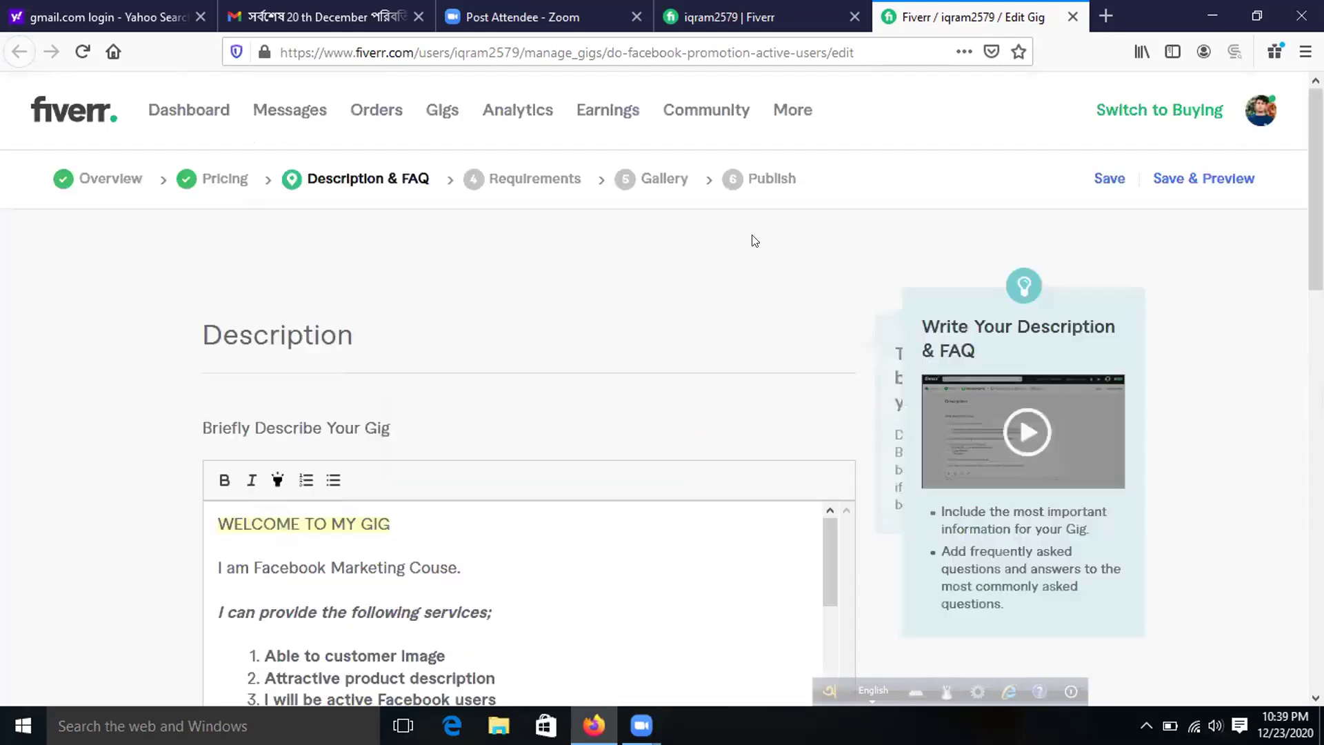
pyautogui.moveTo(827, 544); pyautogui.dragTo(523, 535)
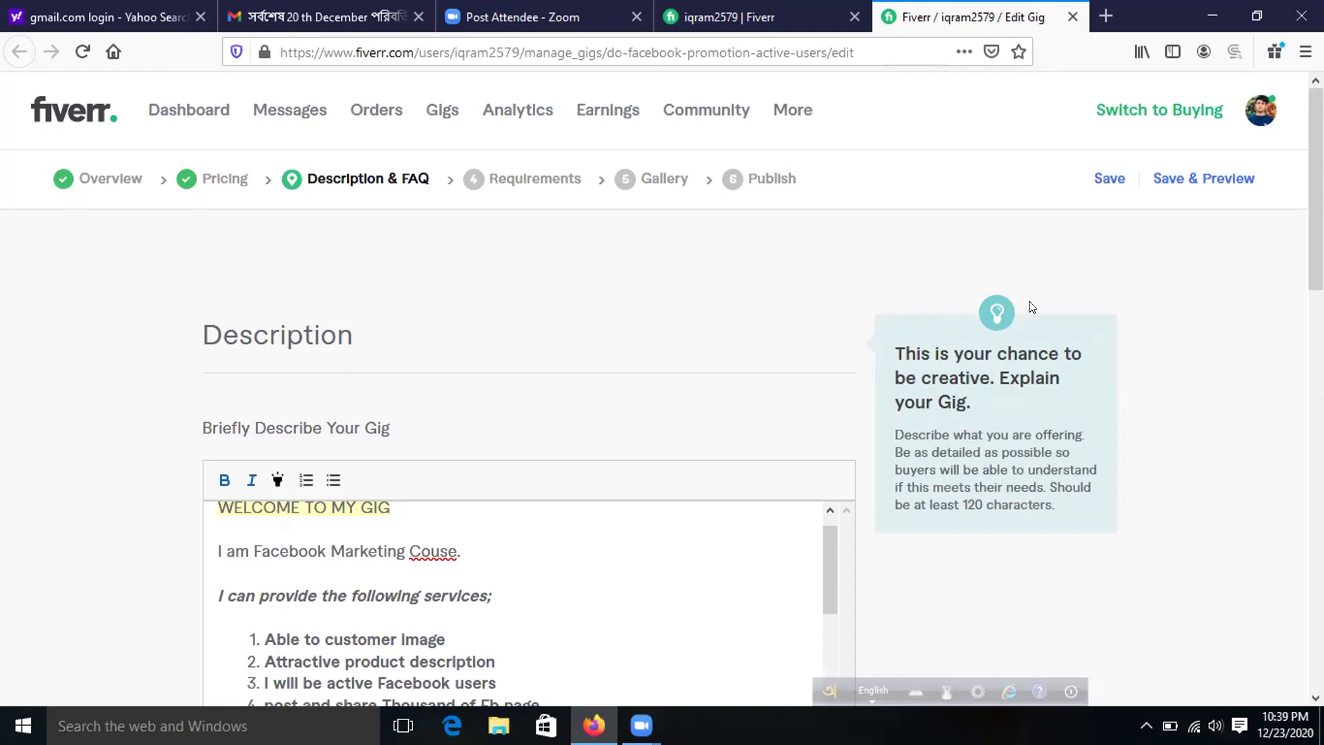
pyautogui.scroll(-4, 763, 389)
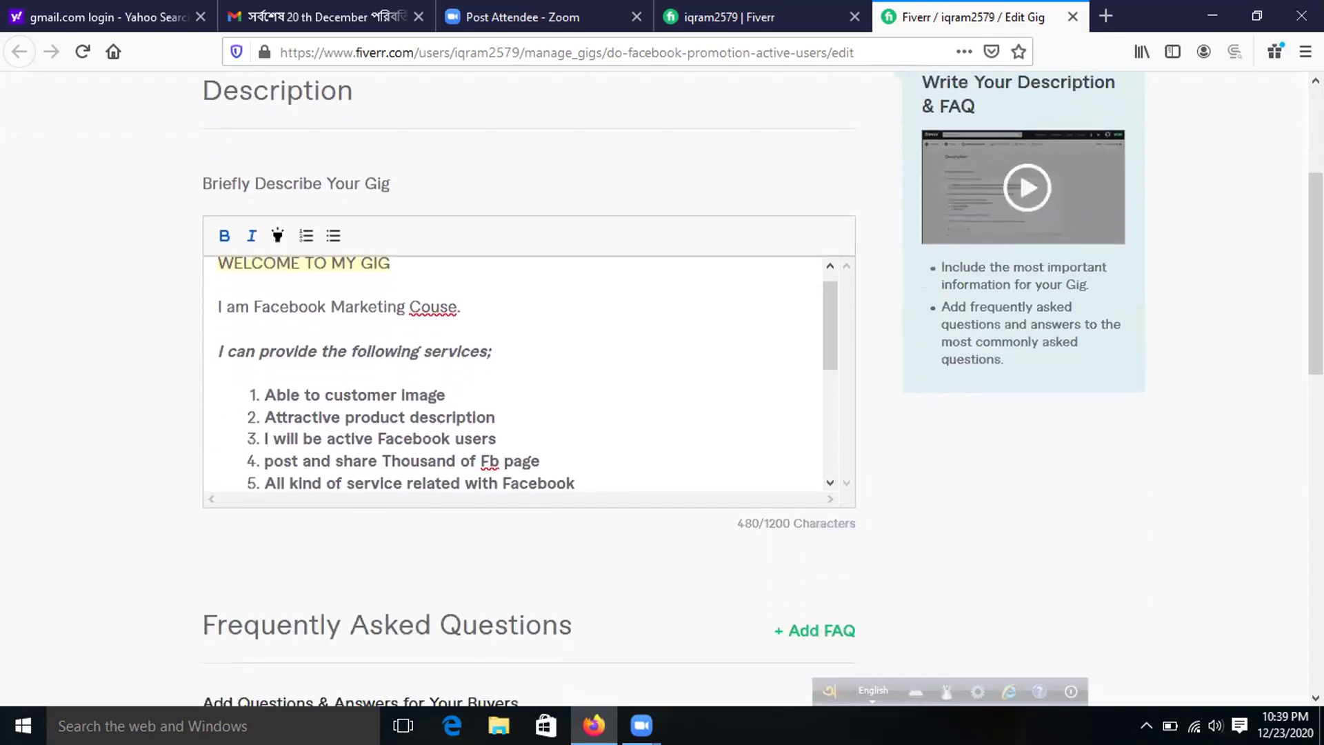
pyautogui.click(521, 319)
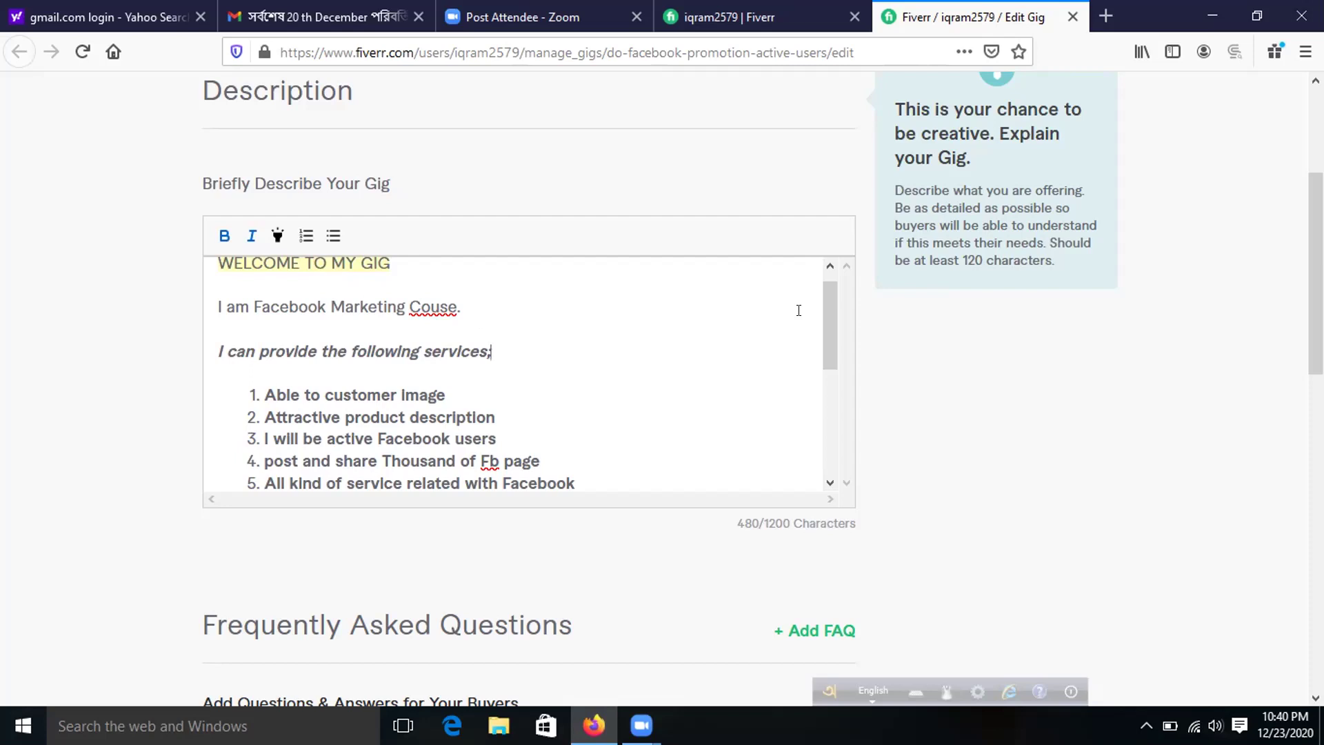
pyautogui.moveTo(829, 312); pyautogui.dragTo(827, 346)
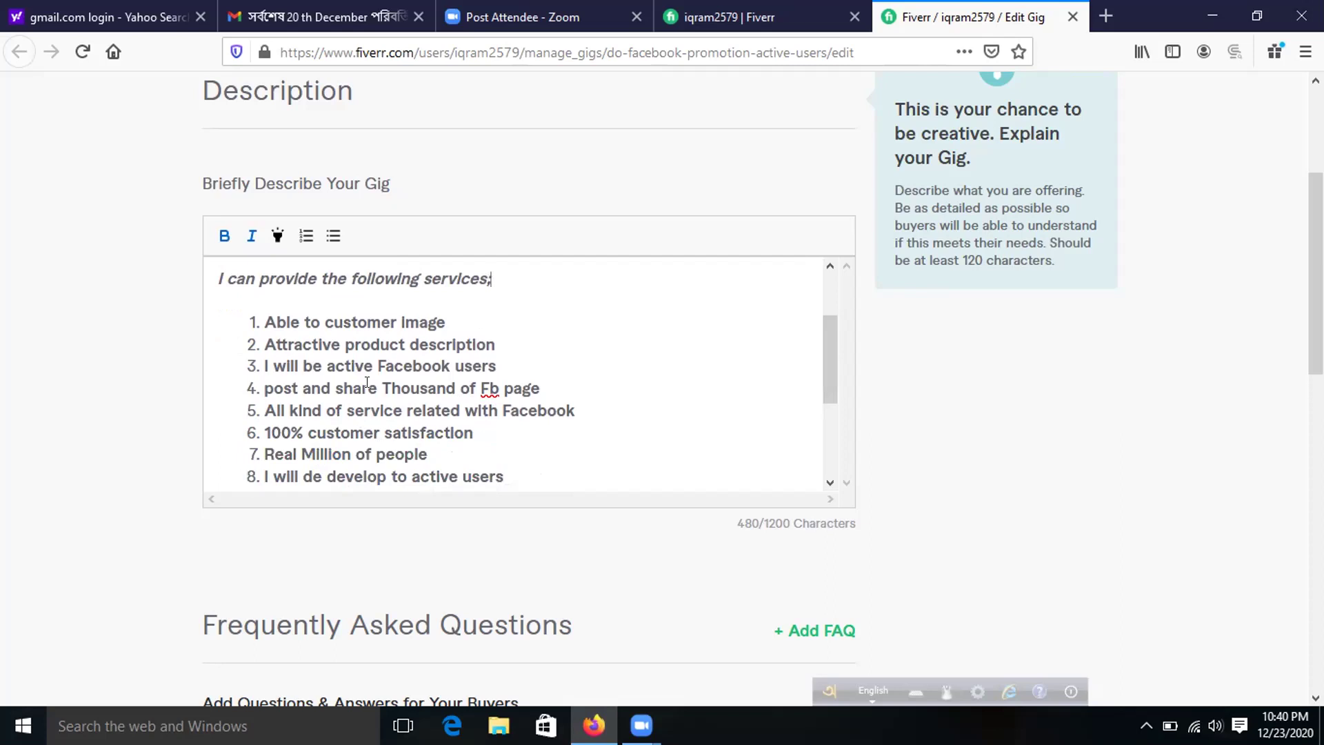
pyautogui.scroll(-4, 466, 397)
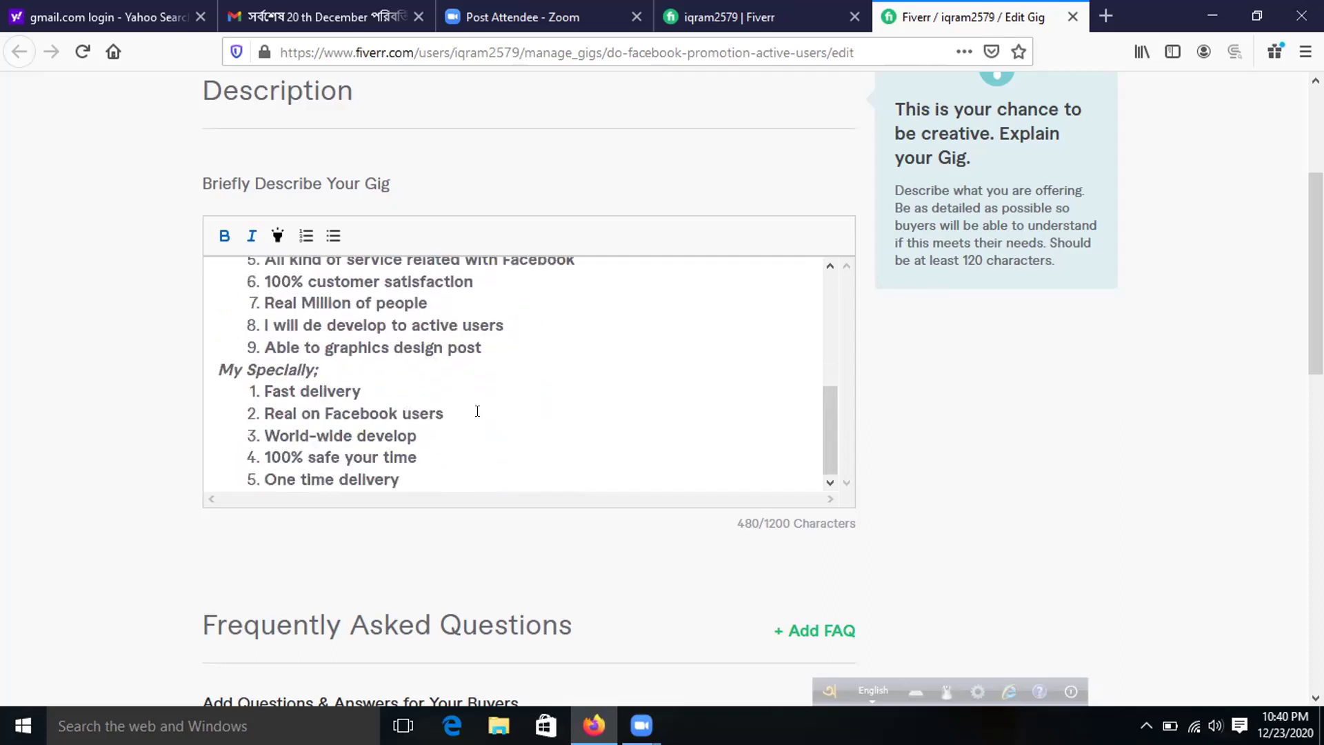
pyautogui.scroll(-5, 477, 412)
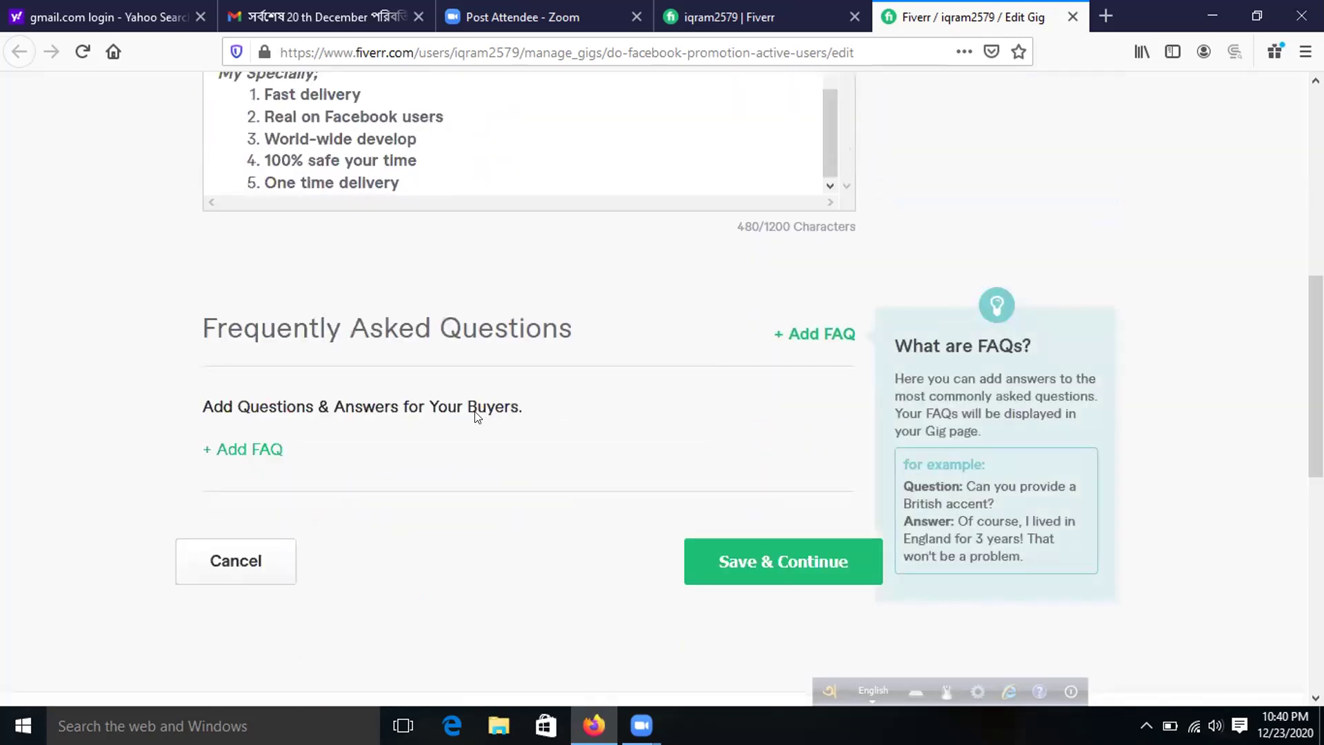
# - Recheck the gig description's service lists and highlight its introductory line about Facebook marketing
pyautogui.scroll(5, 597, 385)
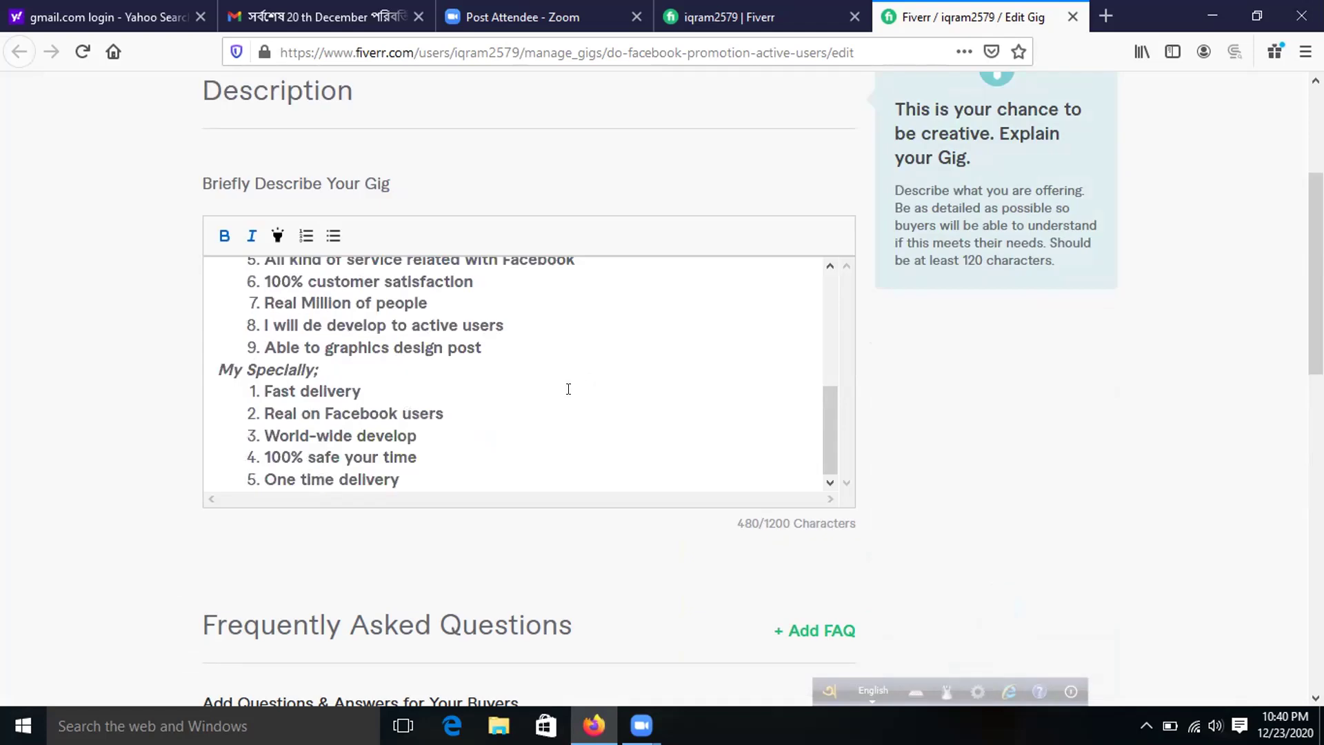
pyautogui.click(433, 426)
pyautogui.scroll(-3, 429, 424)
pyautogui.scroll(3, 429, 424)
pyautogui.scroll(3, 432, 417)
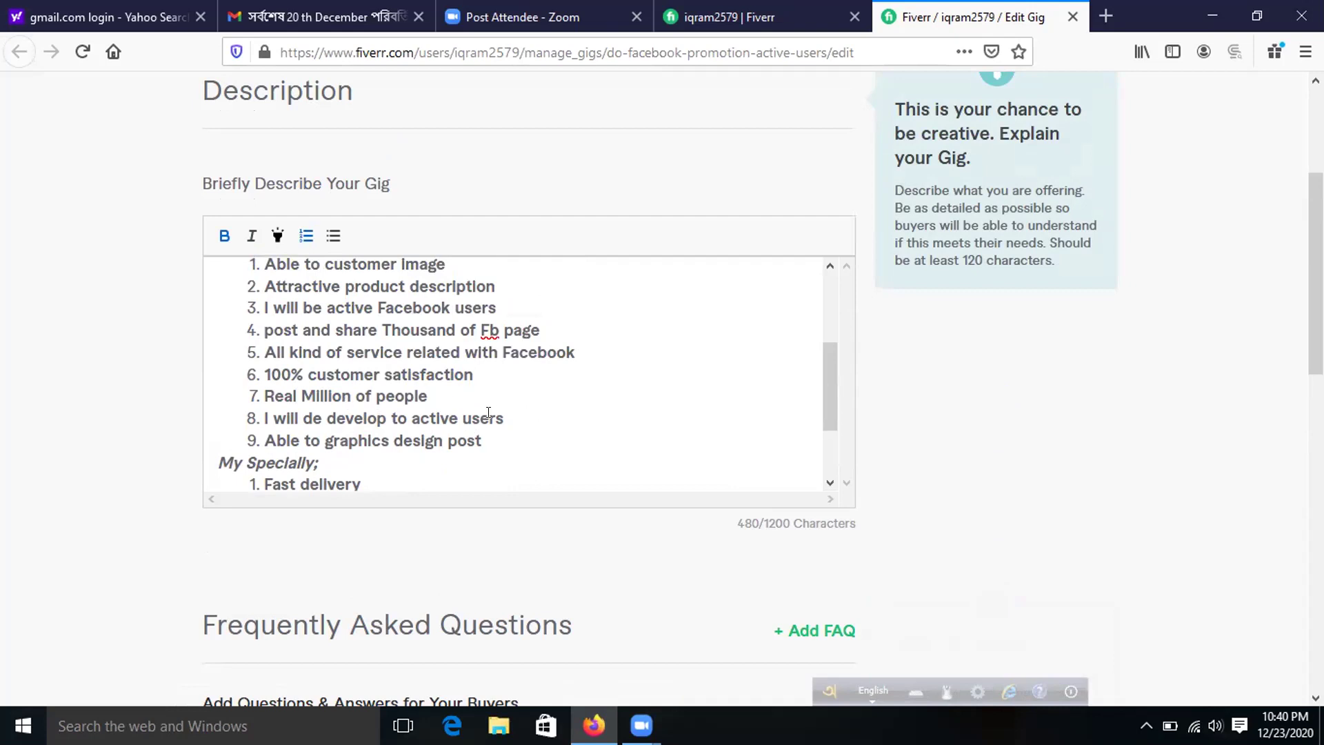
pyautogui.scroll(5, 448, 403)
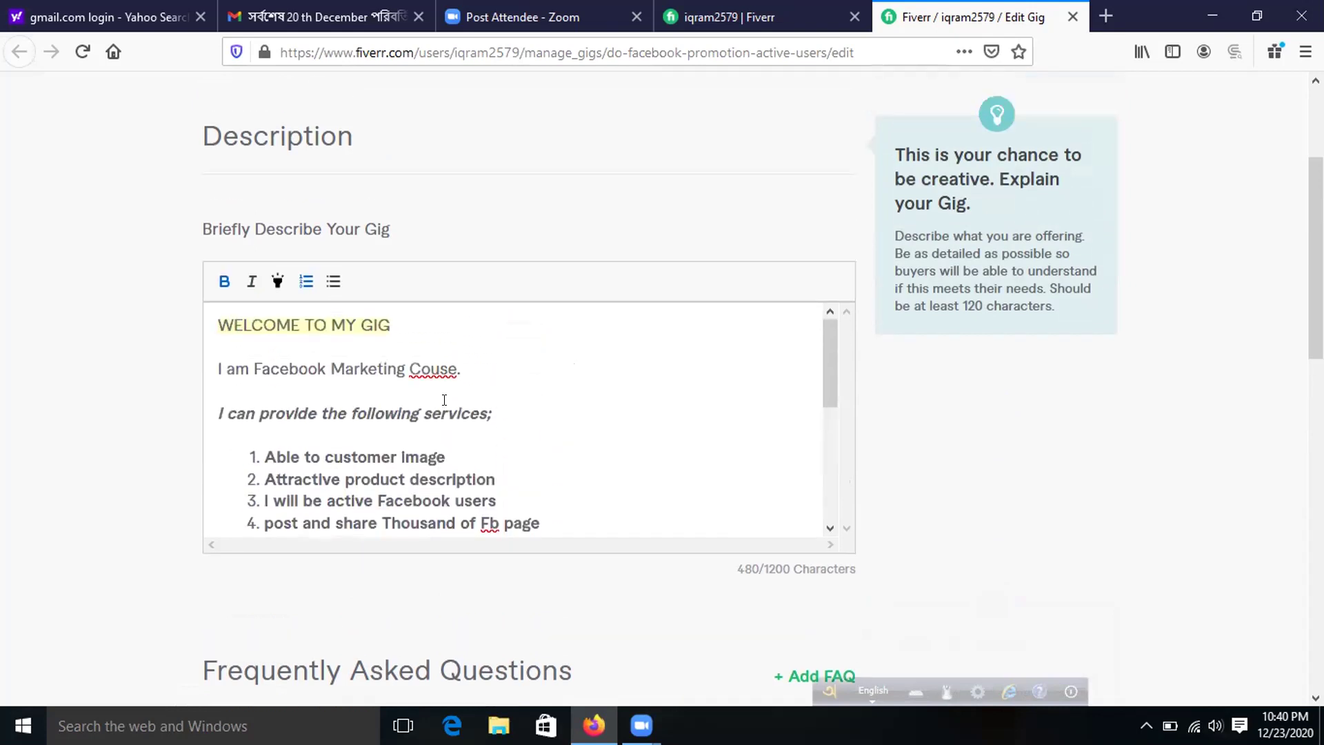
pyautogui.tripleClick(264, 529)
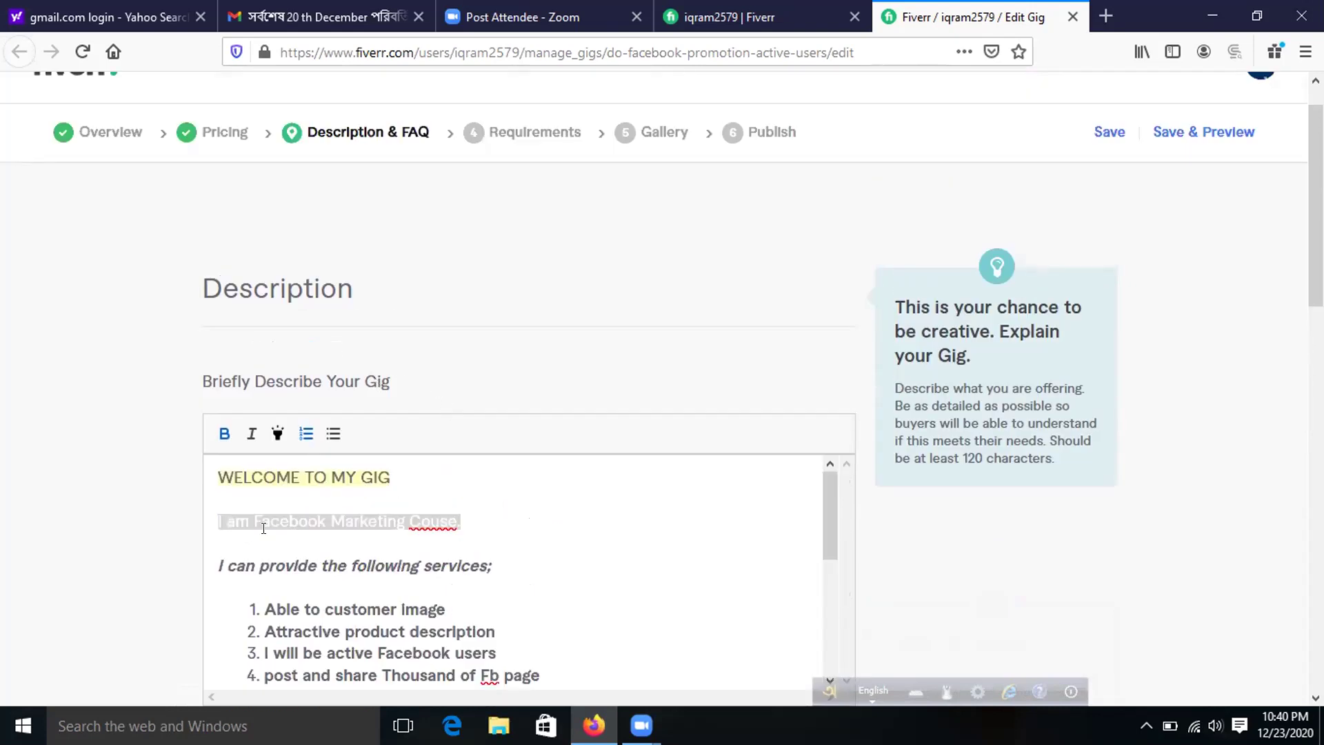
pyautogui.click(488, 544)
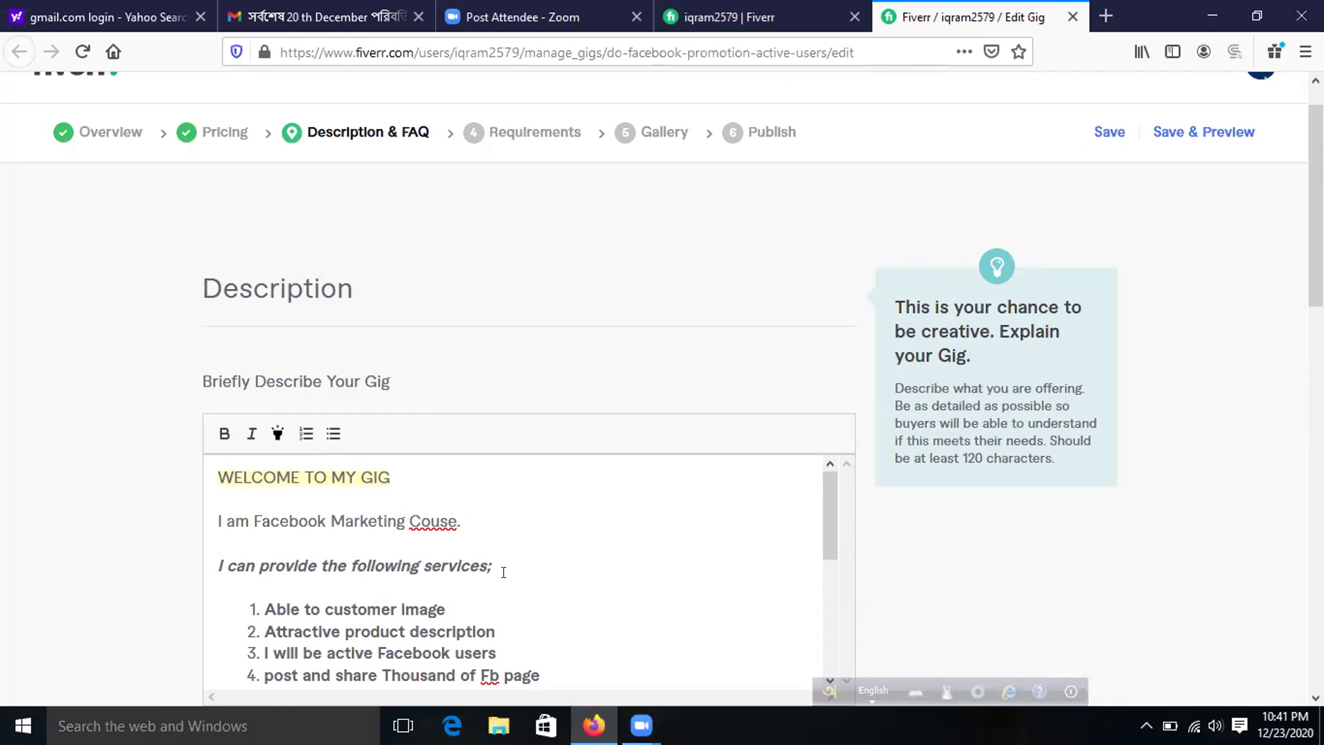
pyautogui.click(520, 247)
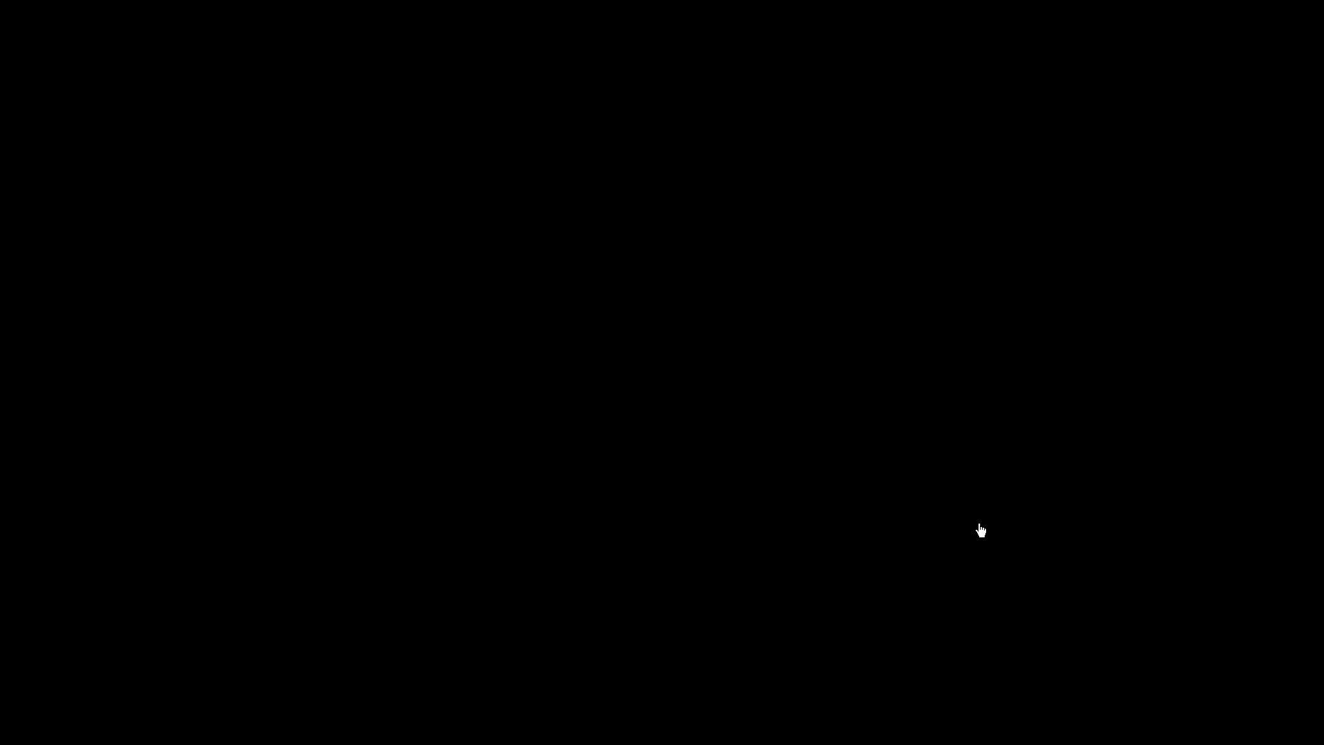
# - Decline the pending Facebook group posts from students asking for a gig review and a Fiverr profile check
pyautogui.scroll(3, 1042, 502)
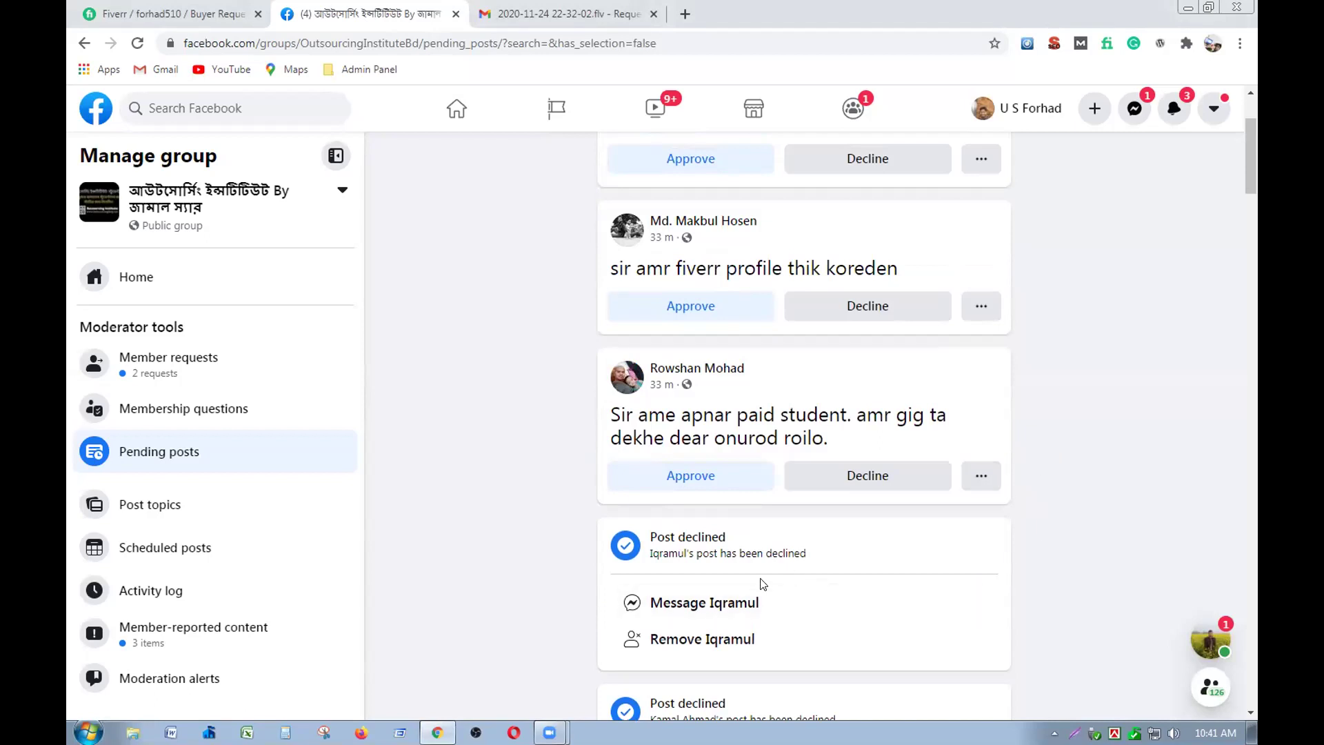
pyautogui.click(831, 483)
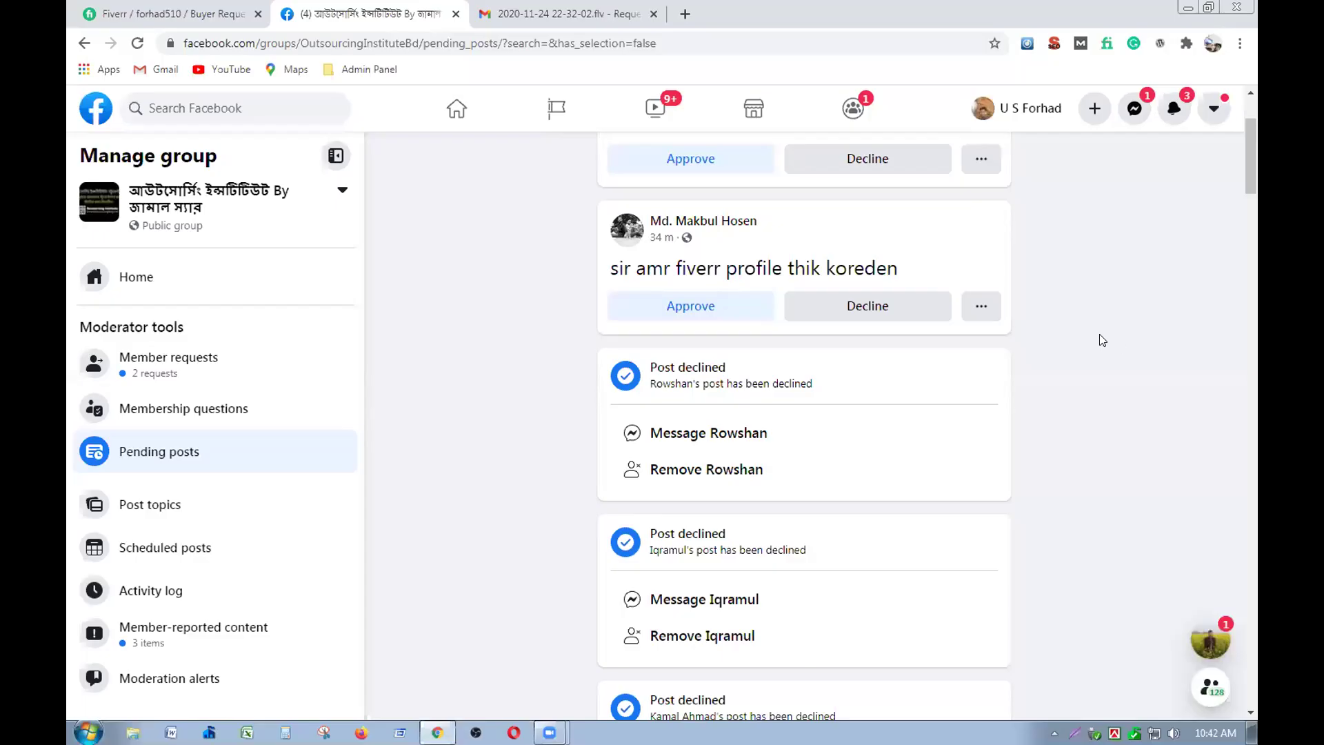
pyautogui.scroll(1, 1007, 328)
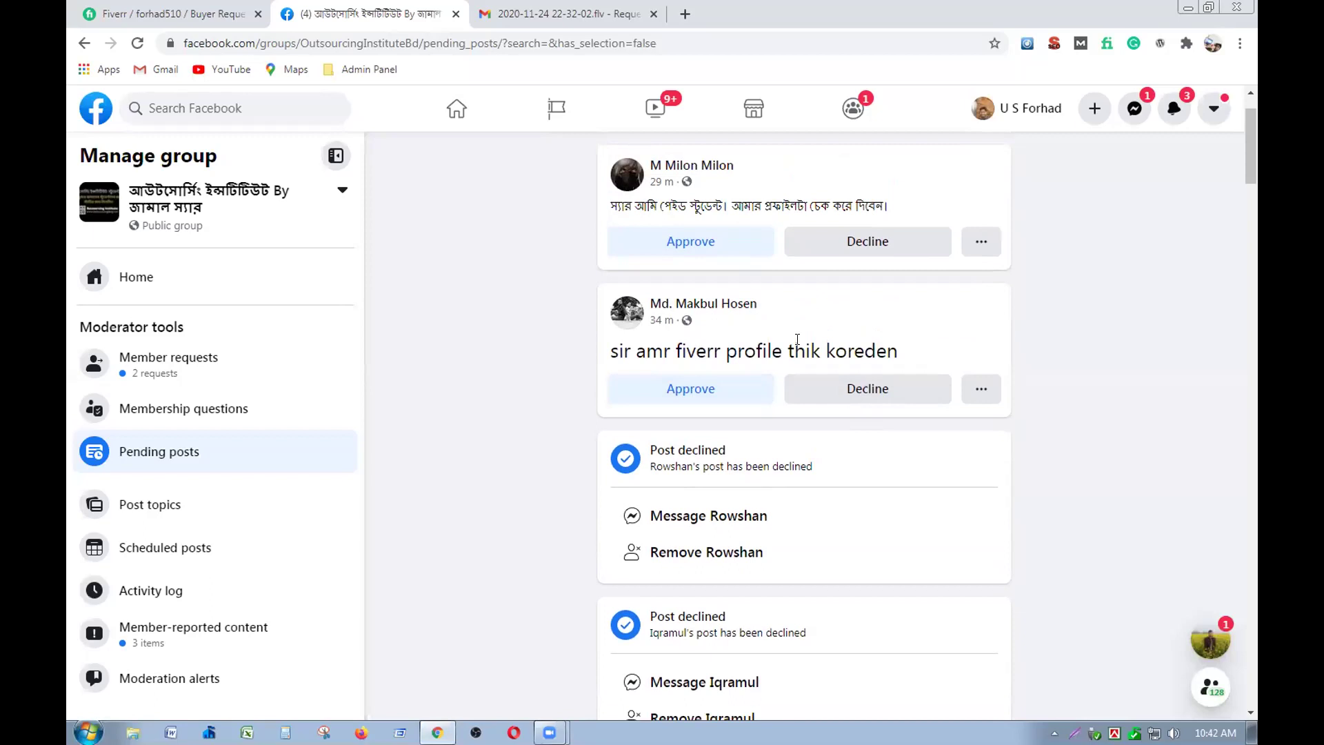
pyautogui.click(911, 388)
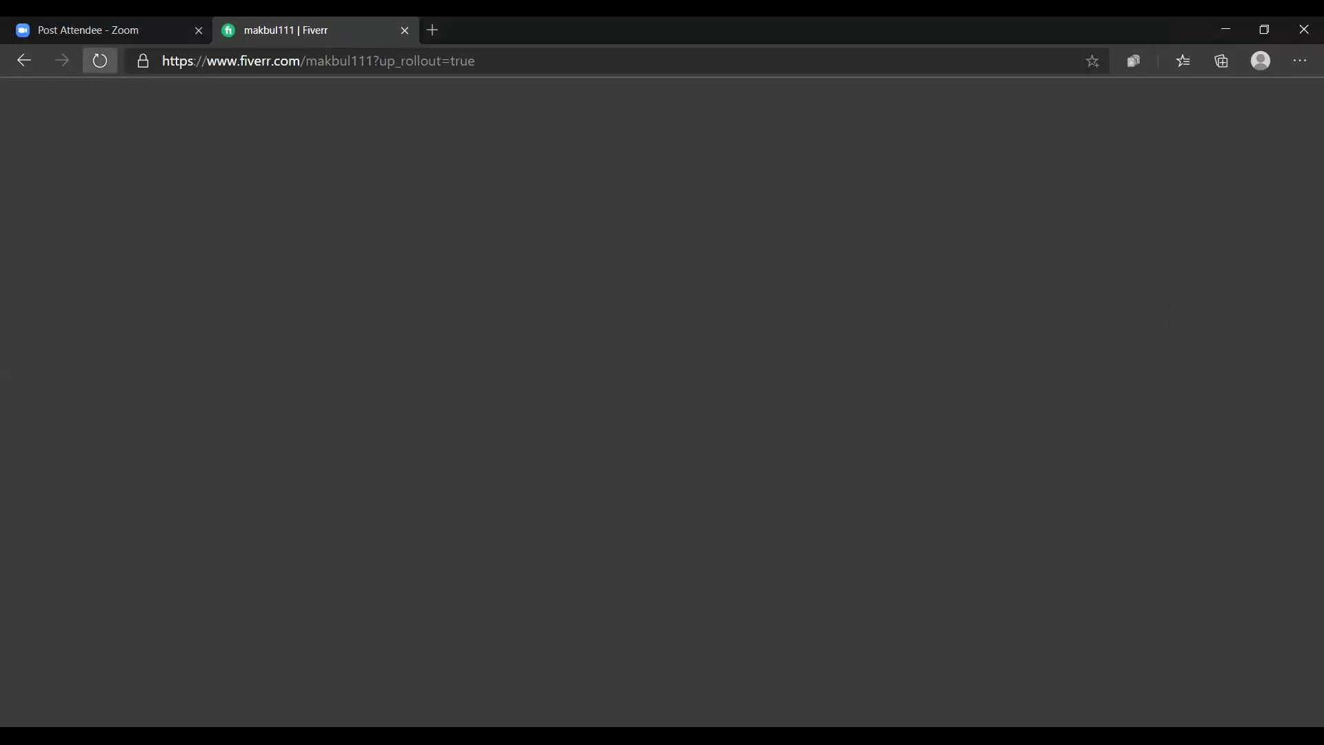
# - Reload the student's Fiverr profile and examine its photo, tagline and description
pyautogui.click(100, 61)
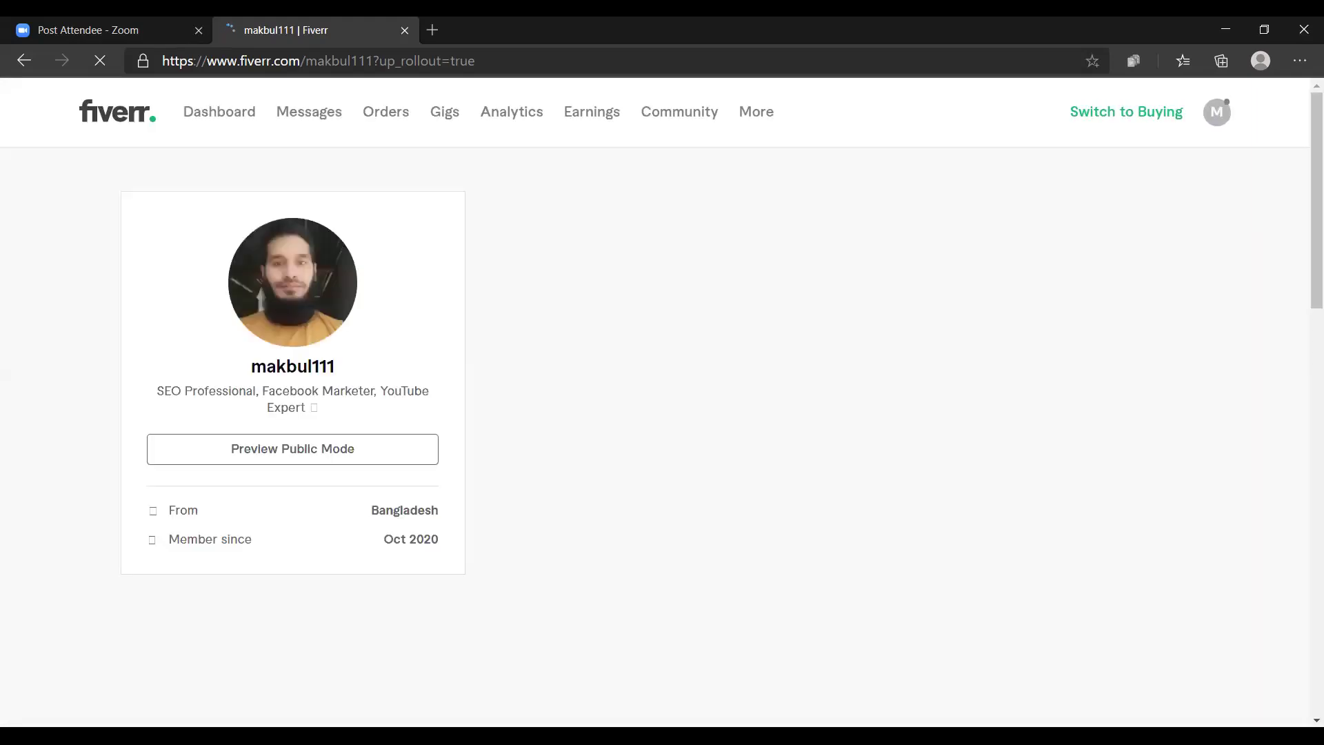
pyautogui.scroll(-3, 663, 400)
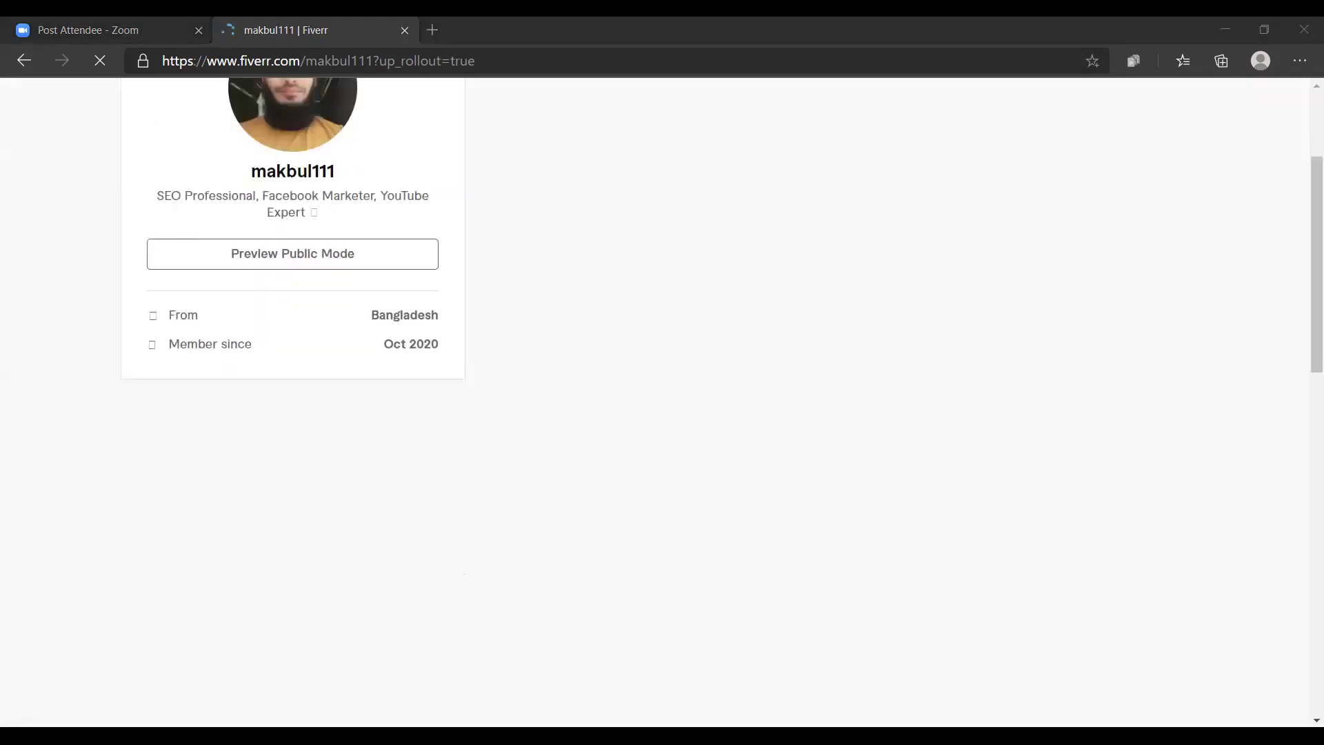
pyautogui.scroll(2, 662, 400)
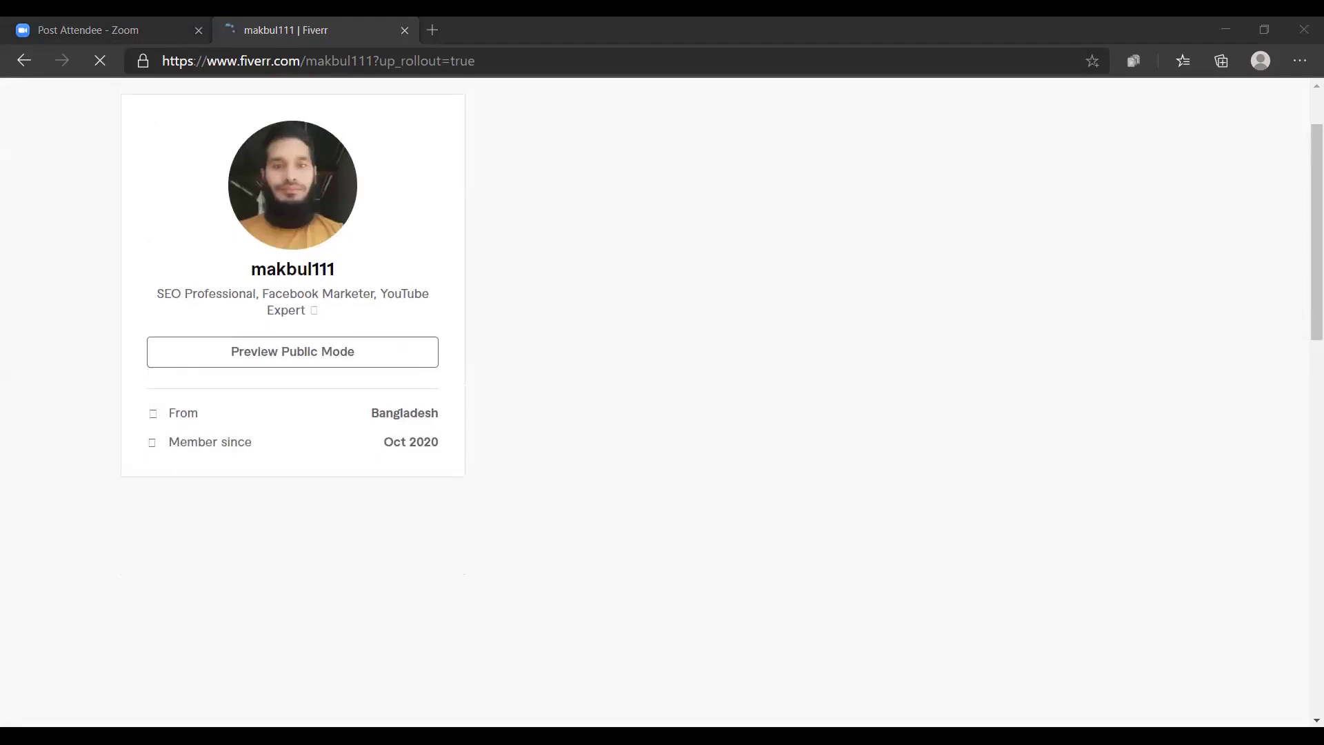
pyautogui.scroll(-5, 662, 400)
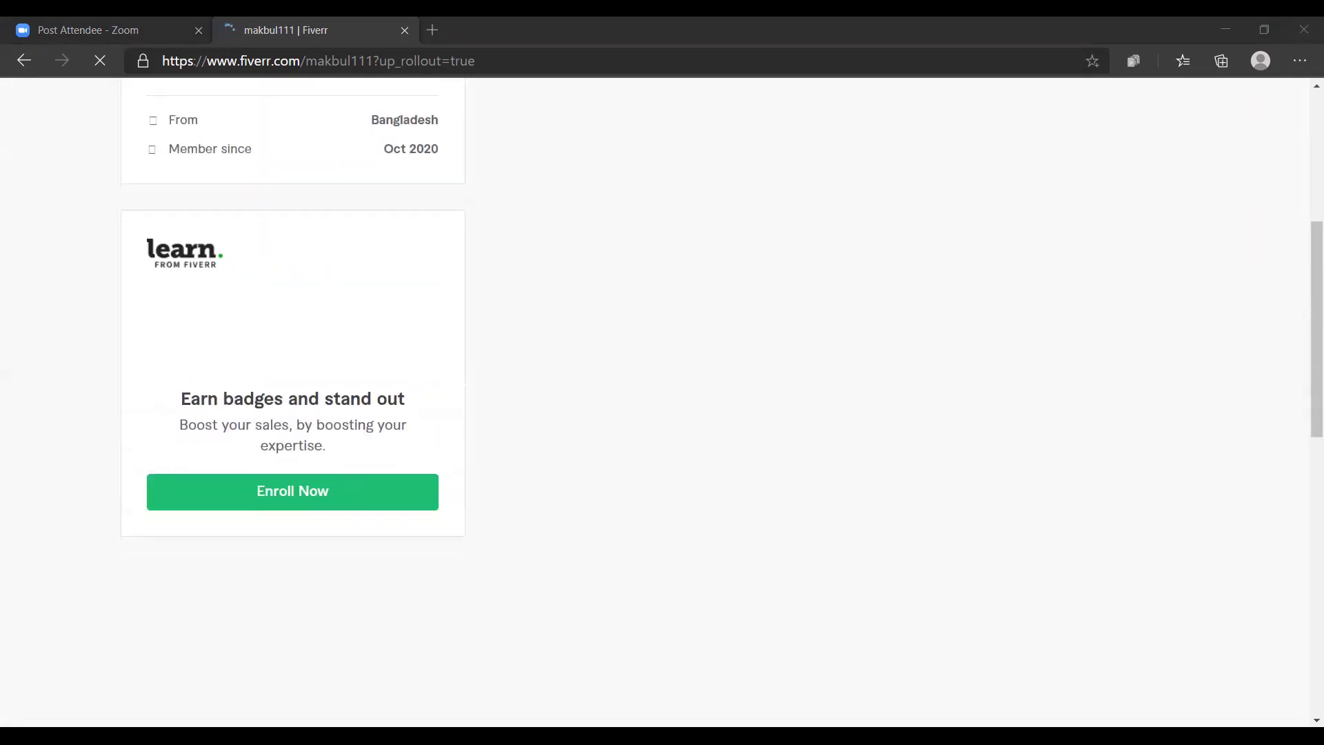
pyautogui.scroll(2, 662, 400)
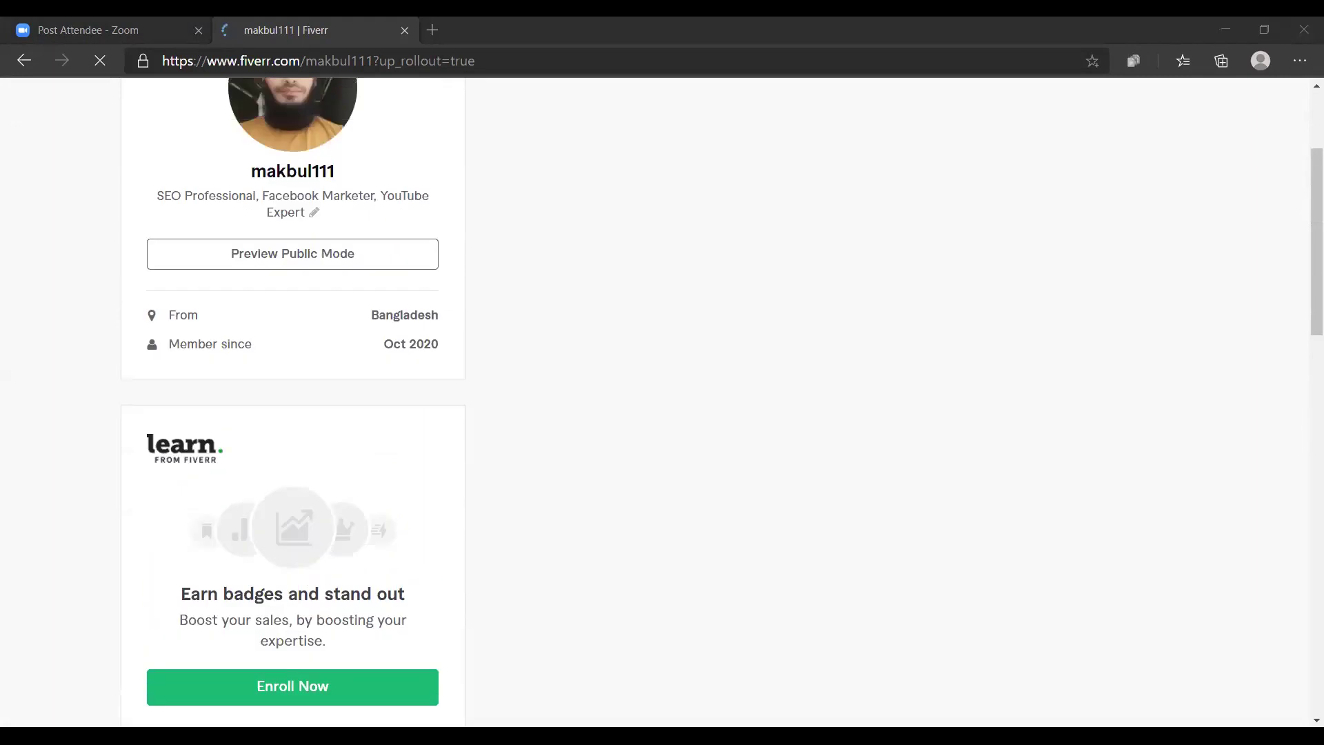
pyautogui.scroll(-7, 663, 403)
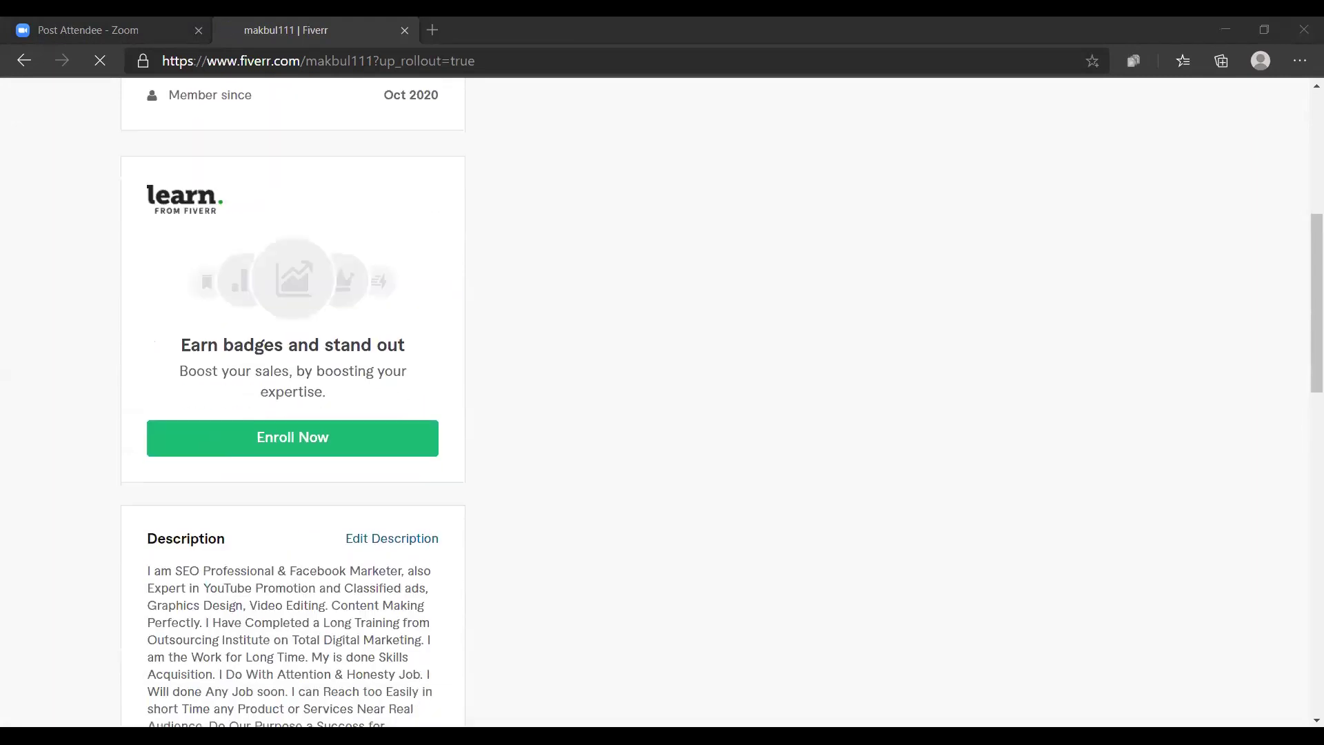
pyautogui.scroll(-1, 662, 403)
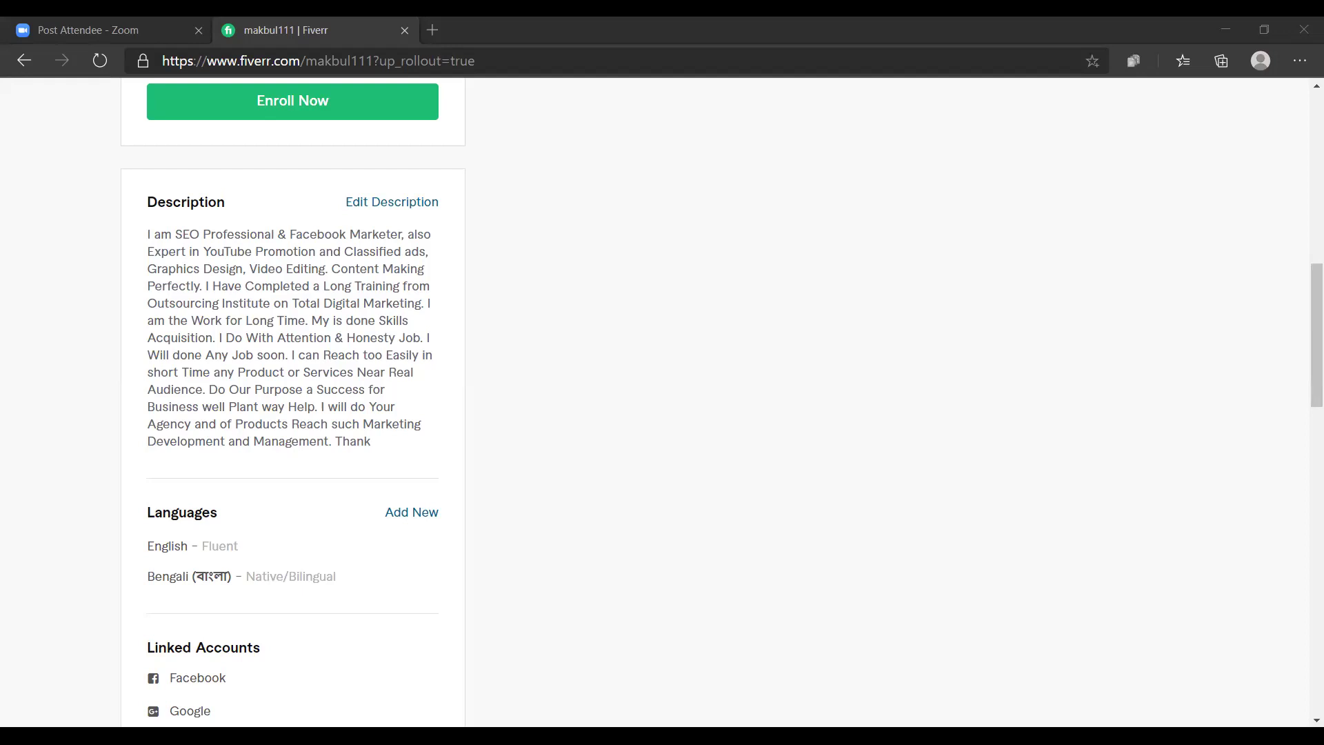
# - Review the profile's languages, linked accounts, skills, education and certification sections, then return to the description
pyautogui.scroll(-8, 290, 427)
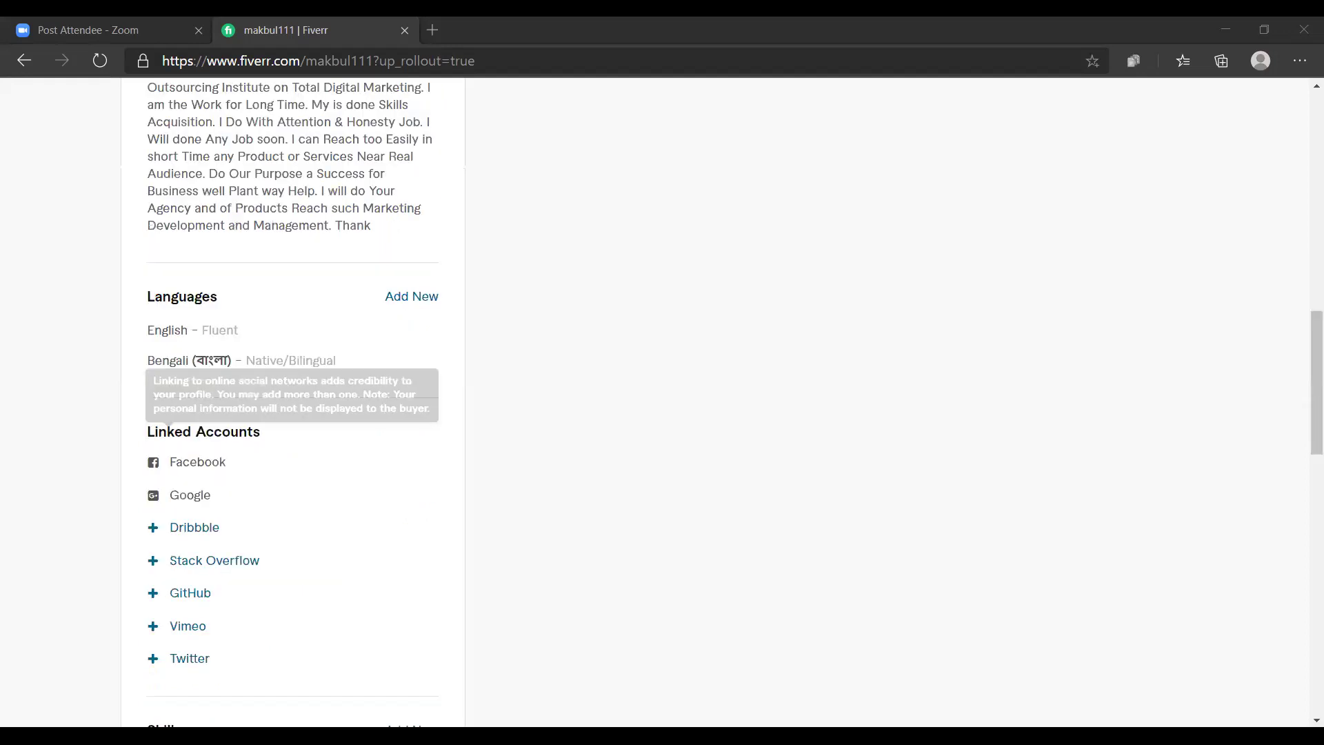
pyautogui.scroll(-2, 290, 414)
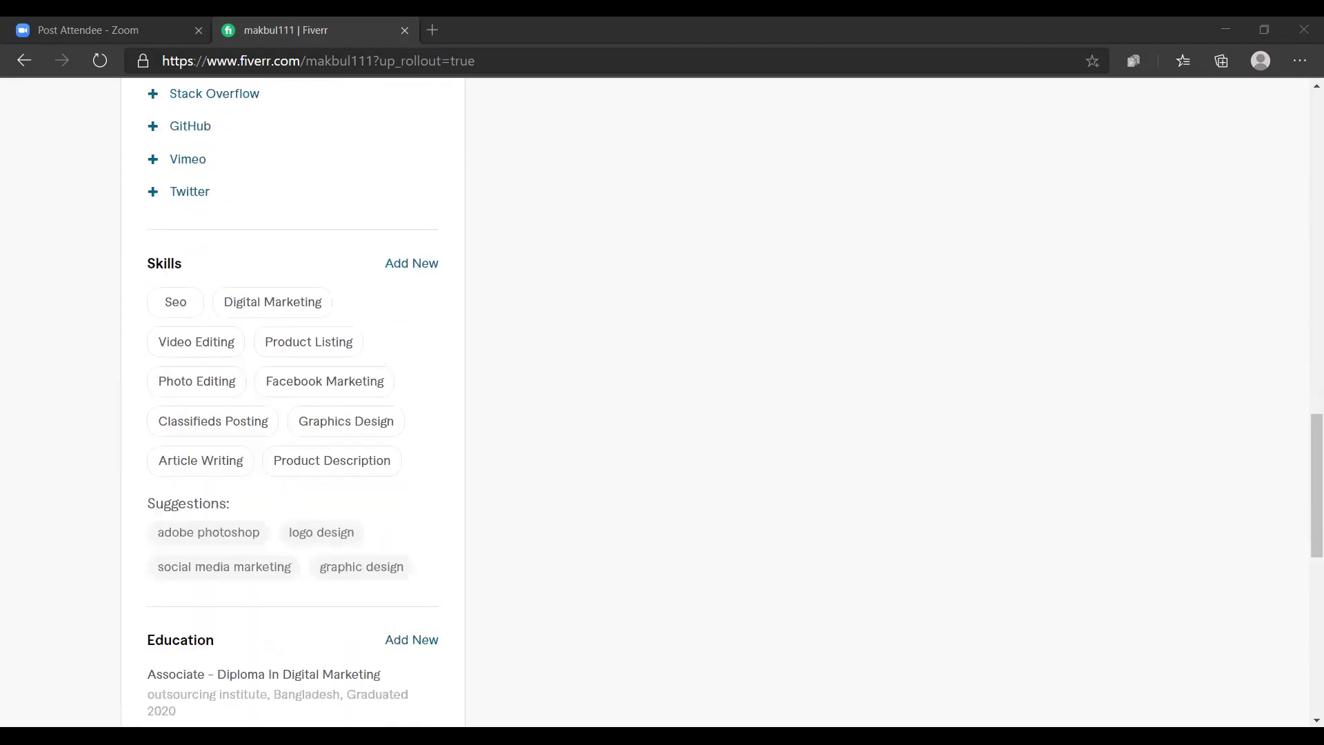
pyautogui.scroll(-1, 293, 400)
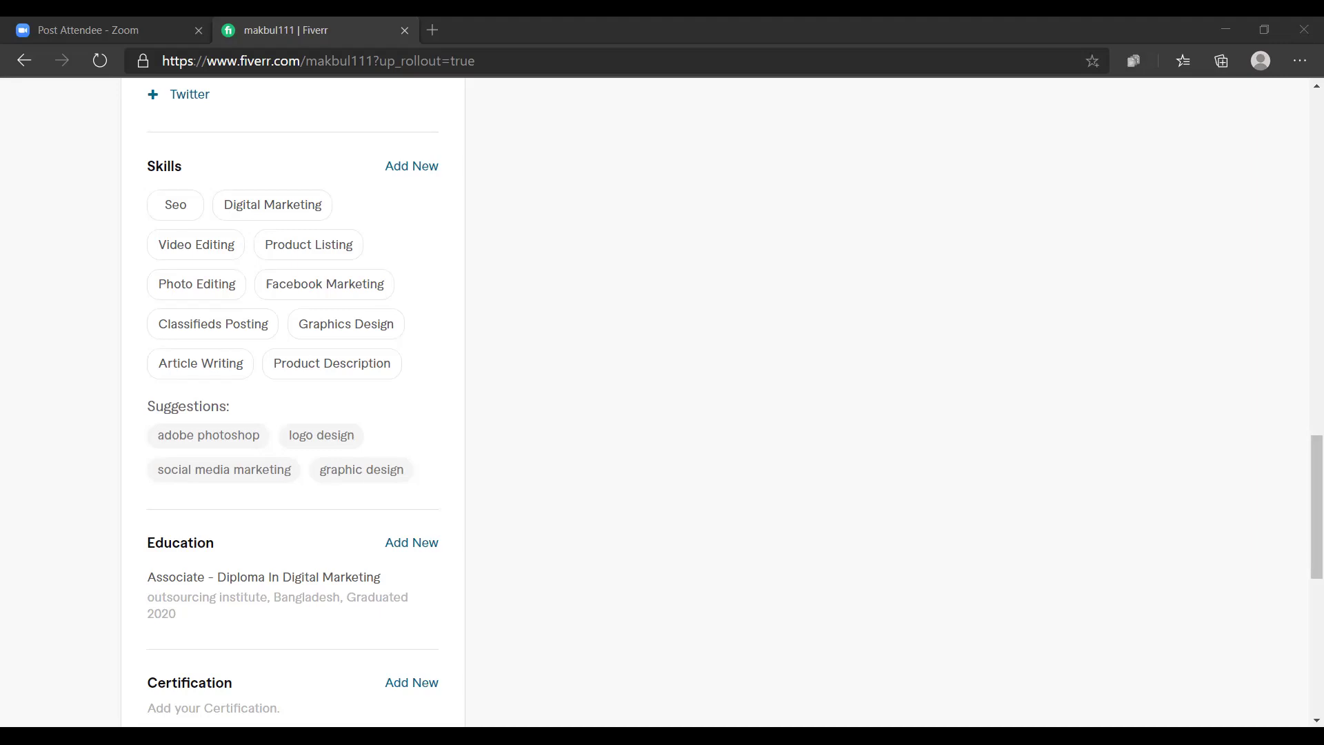
pyautogui.scroll(-2, 662, 400)
pyautogui.scroll(-2, 662, 400)
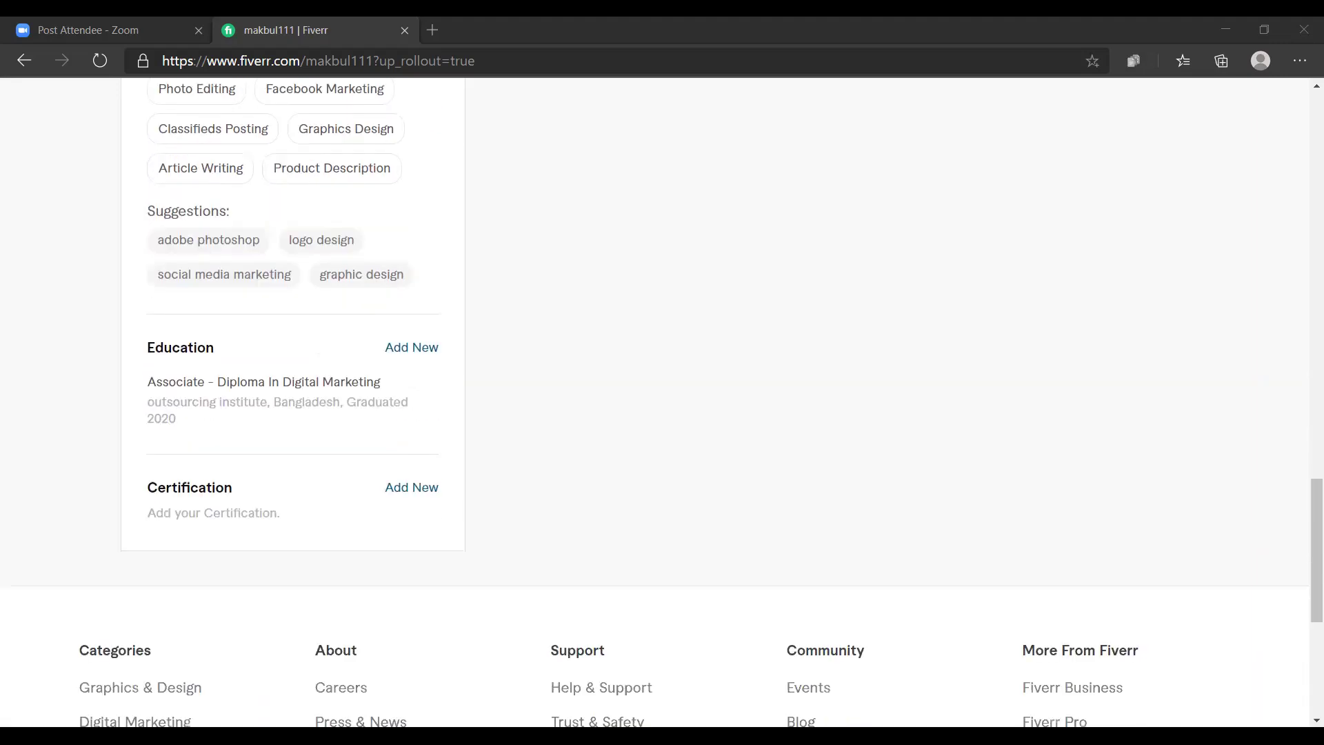
pyautogui.scroll(12, 662, 400)
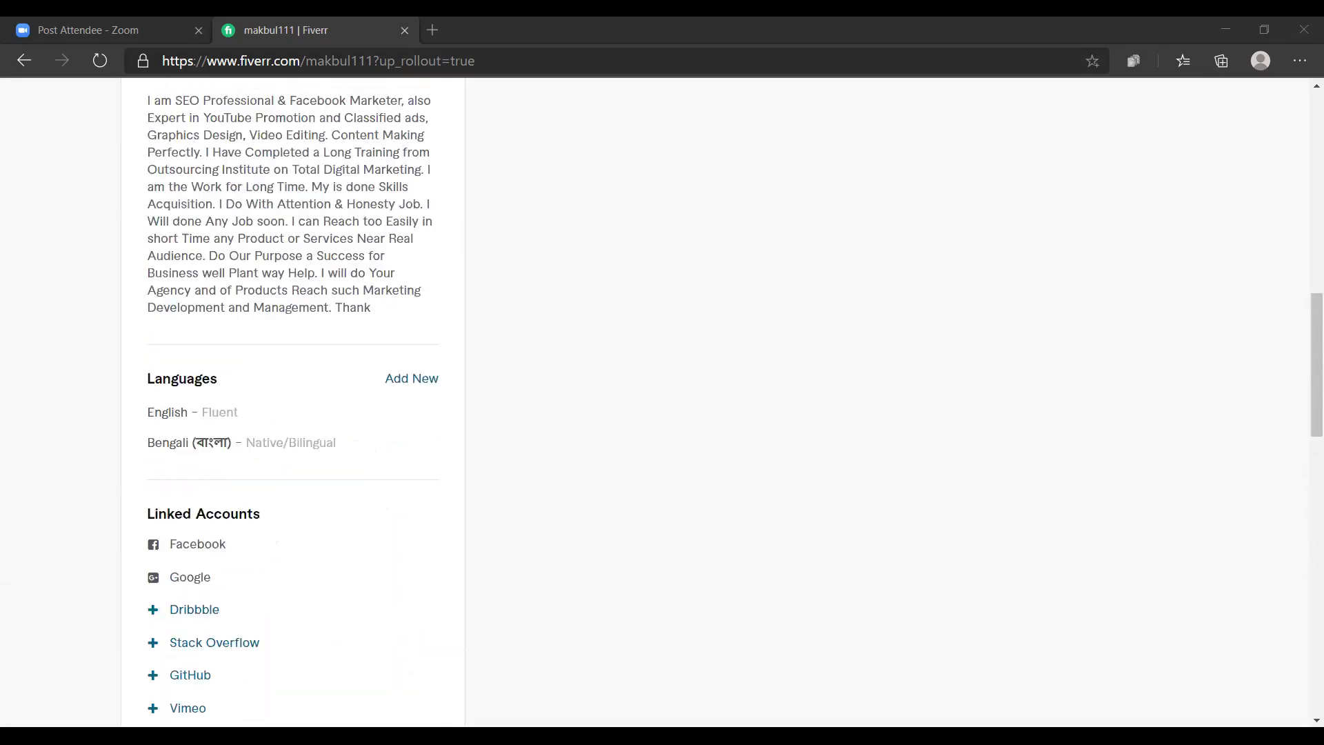
pyautogui.scroll(8, 662, 401)
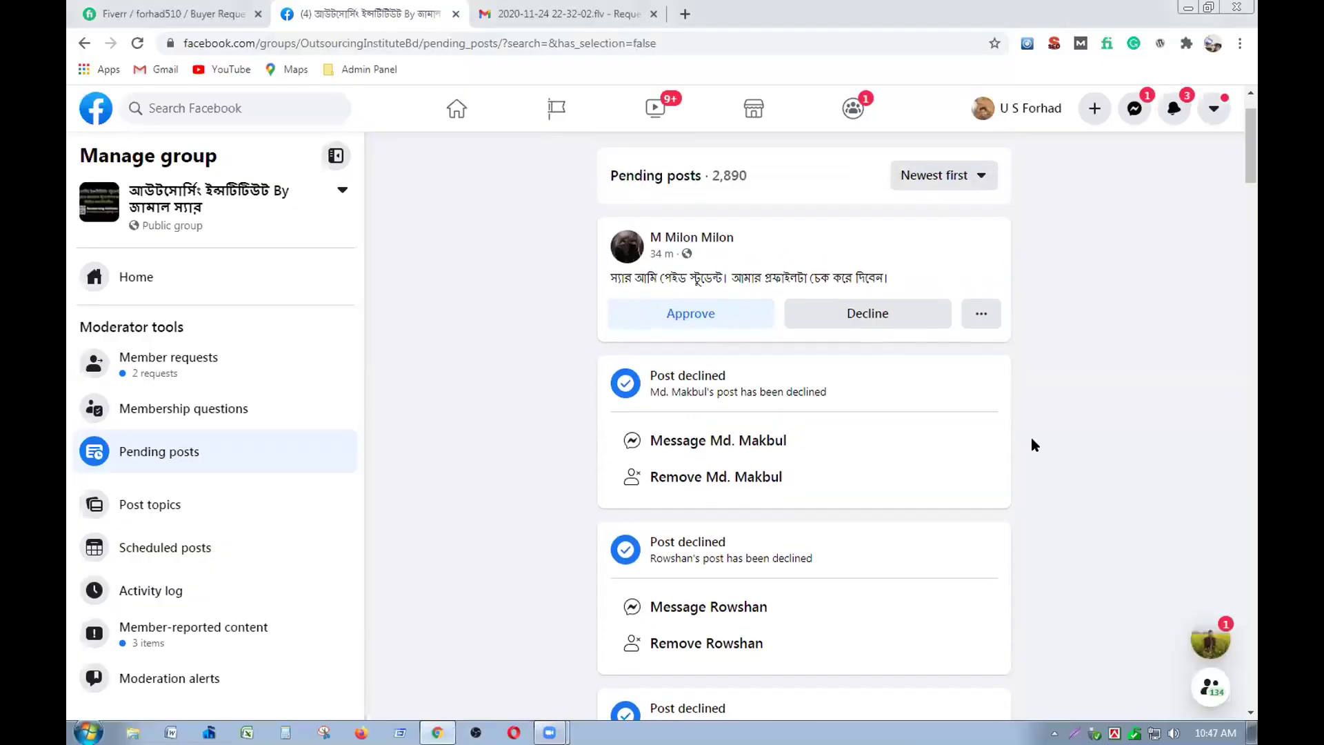
# - Decline the pending group posts from paid students requesting a profile check and help with classified ad posting
pyautogui.scroll(1, 1032, 439)
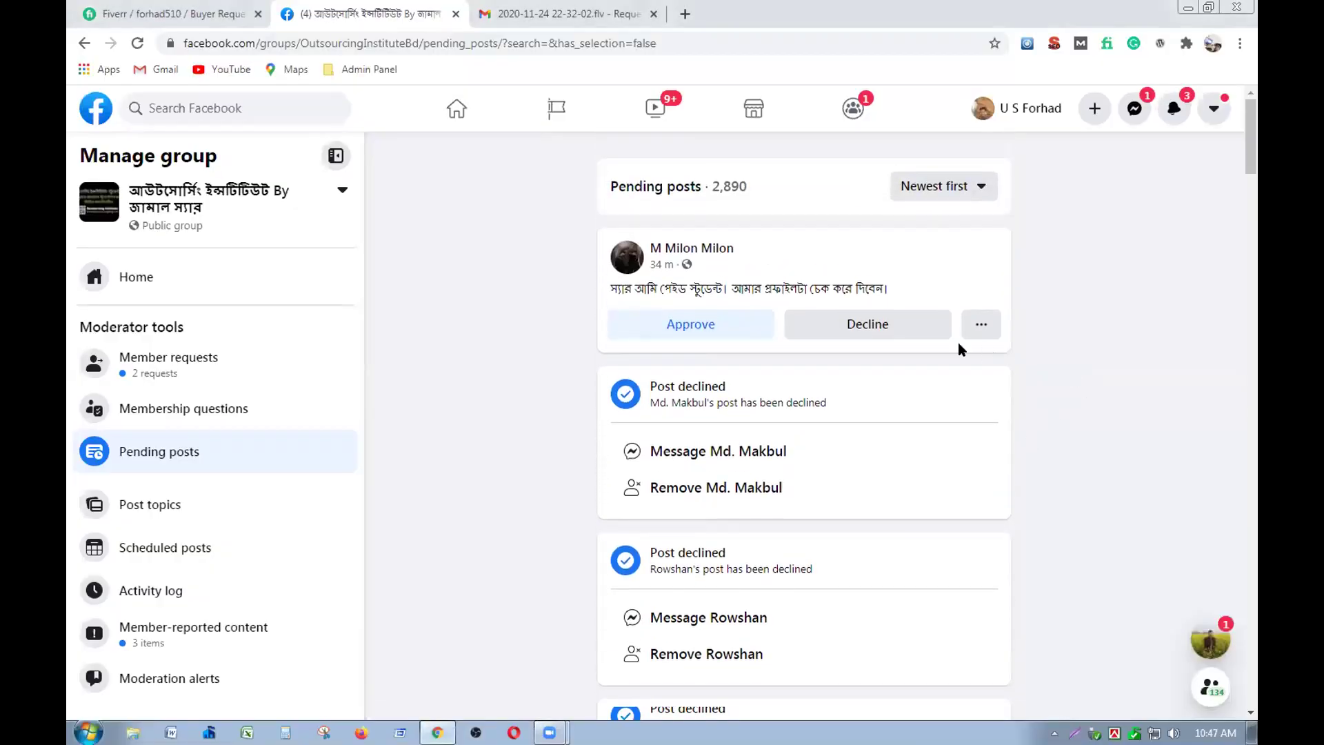
pyautogui.click(919, 338)
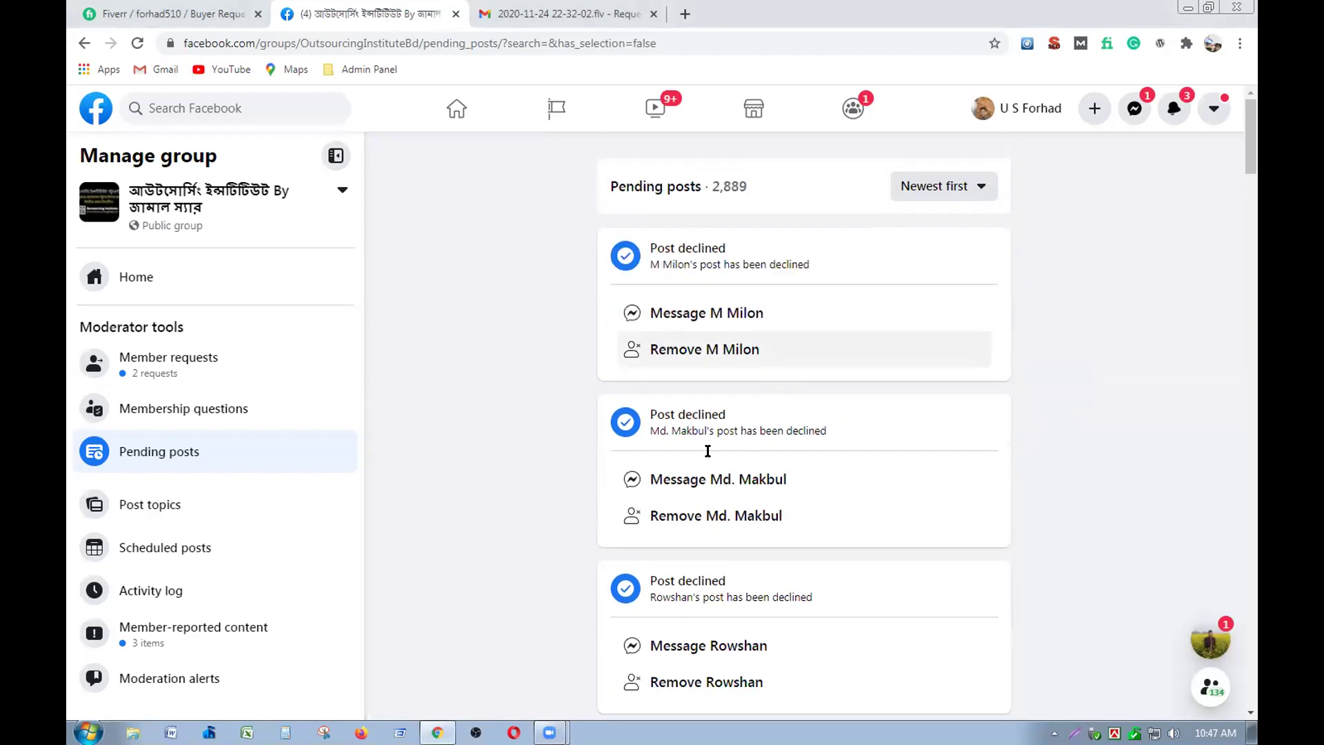
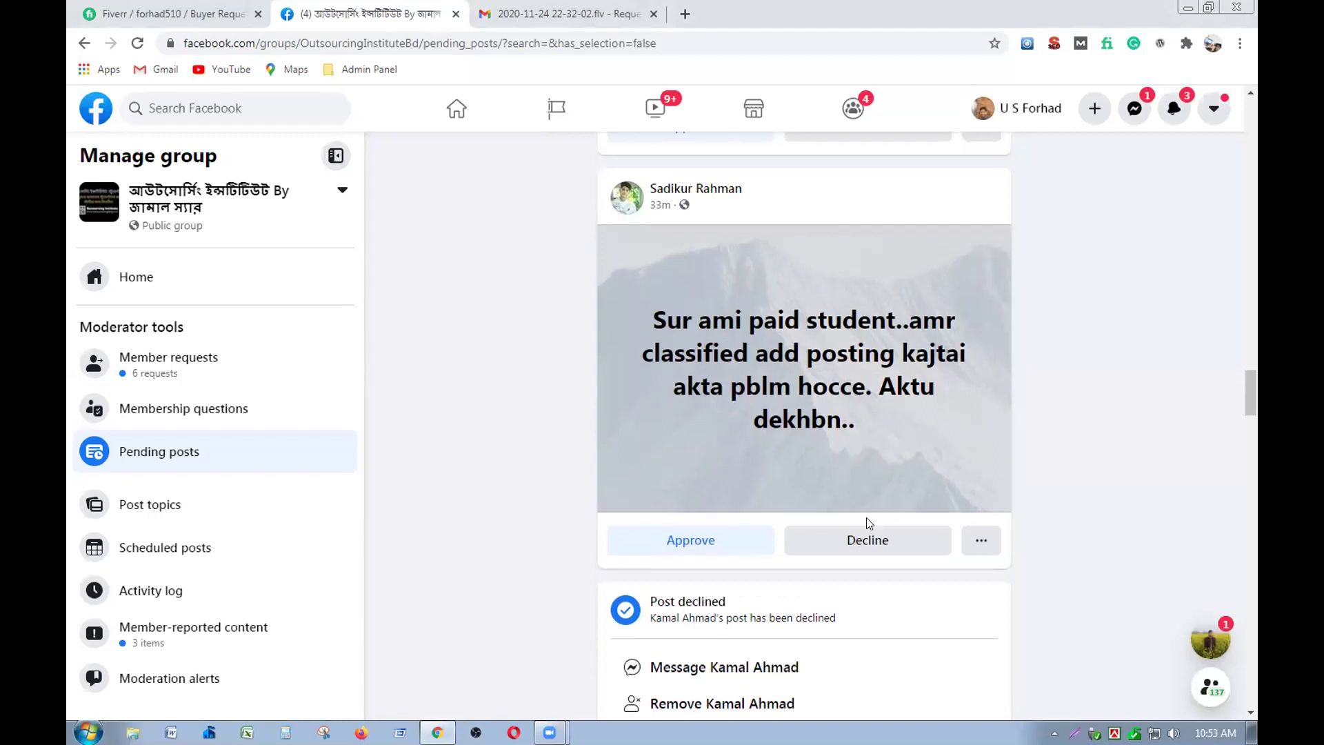
pyautogui.click(867, 538)
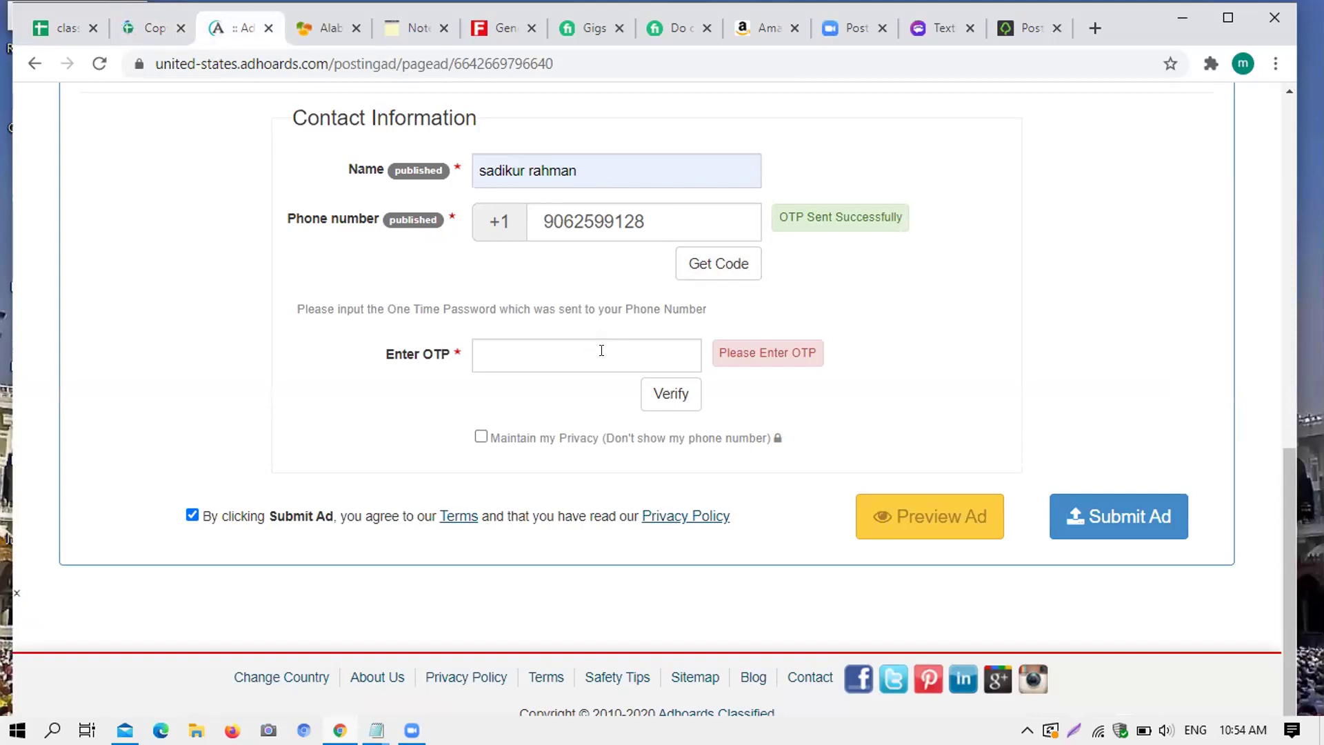
# - Examine the Adhoards ad form's contact information, phone verification, one-time password and image upload sections
pyautogui.scroll(15, 601, 351)
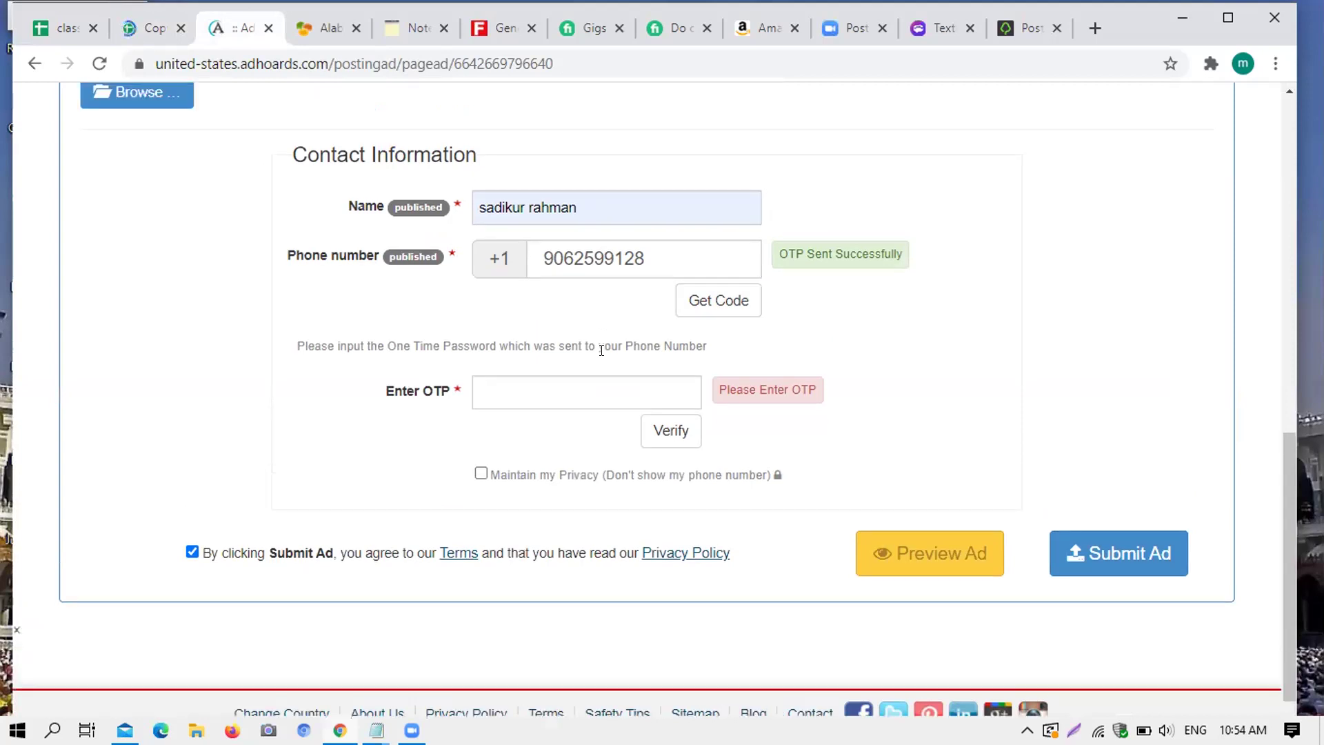
pyautogui.scroll(-12, 604, 353)
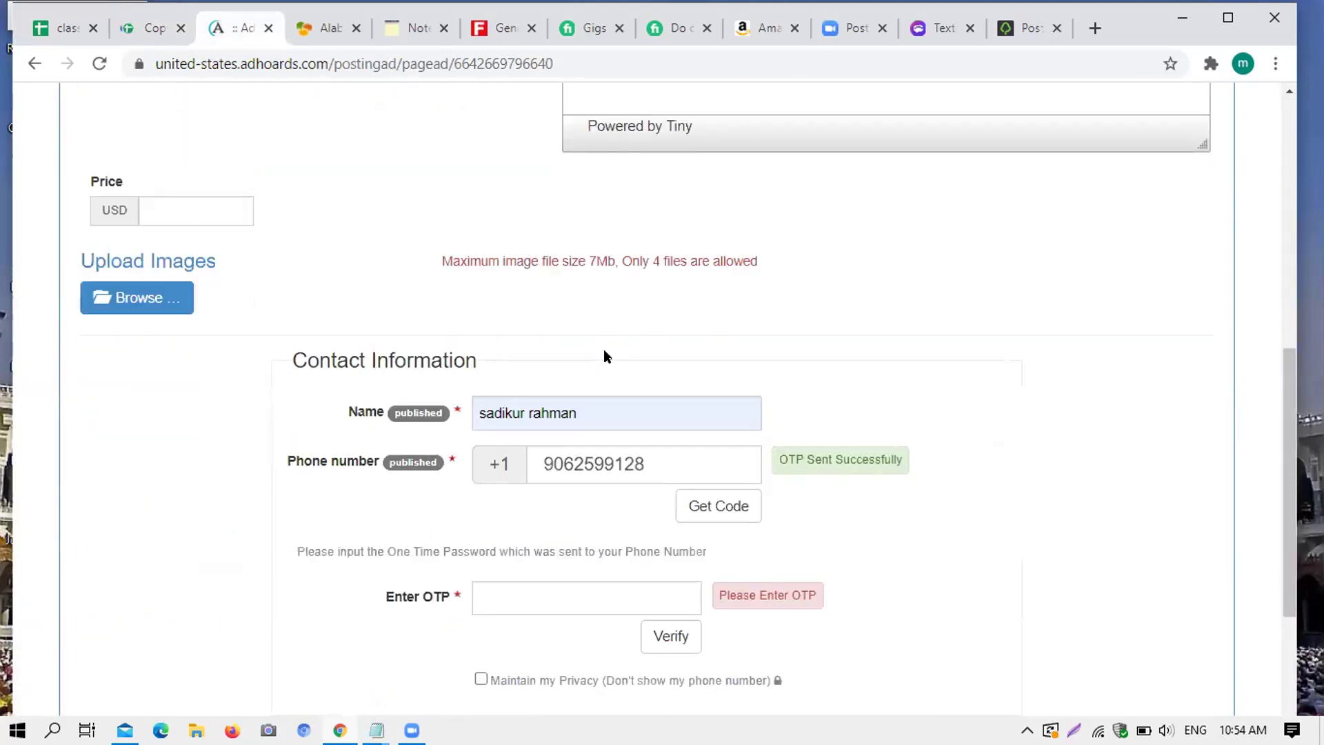
pyautogui.scroll(-4, 605, 355)
pyautogui.scroll(4, 606, 355)
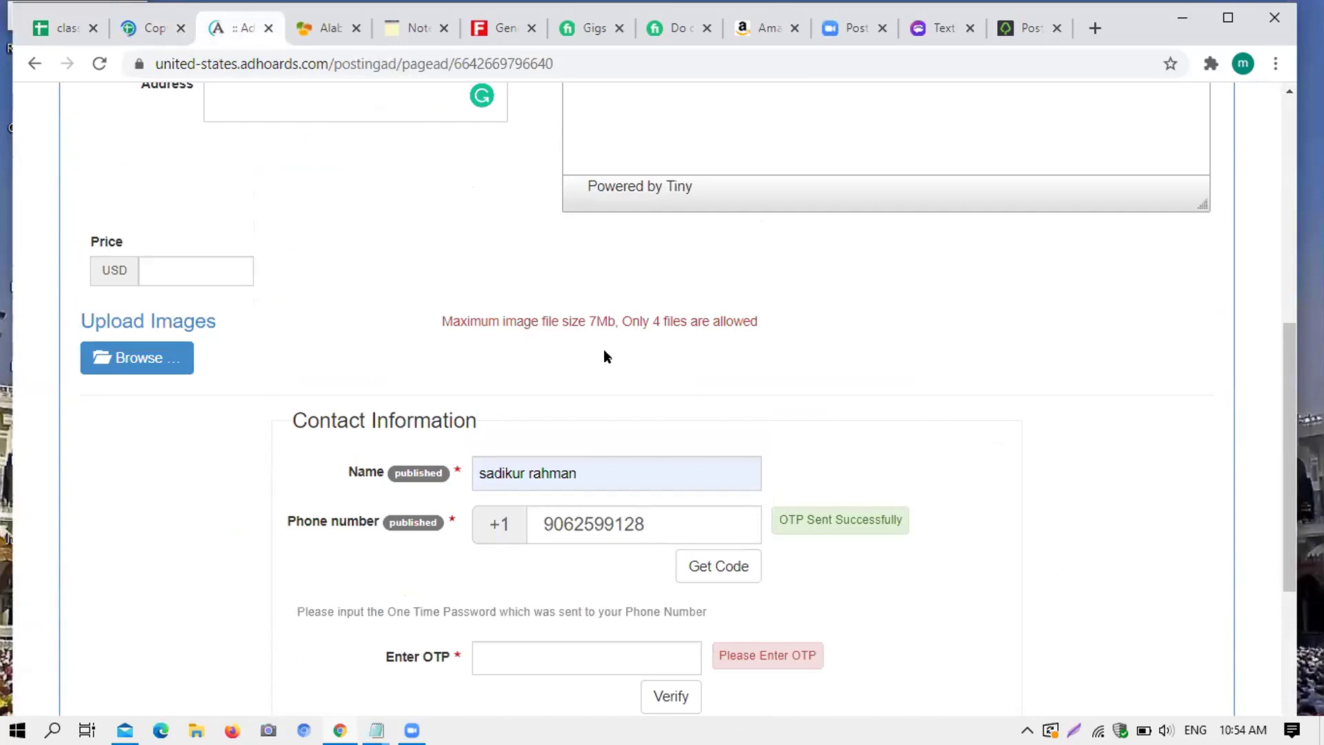
pyautogui.scroll(-4, 604, 354)
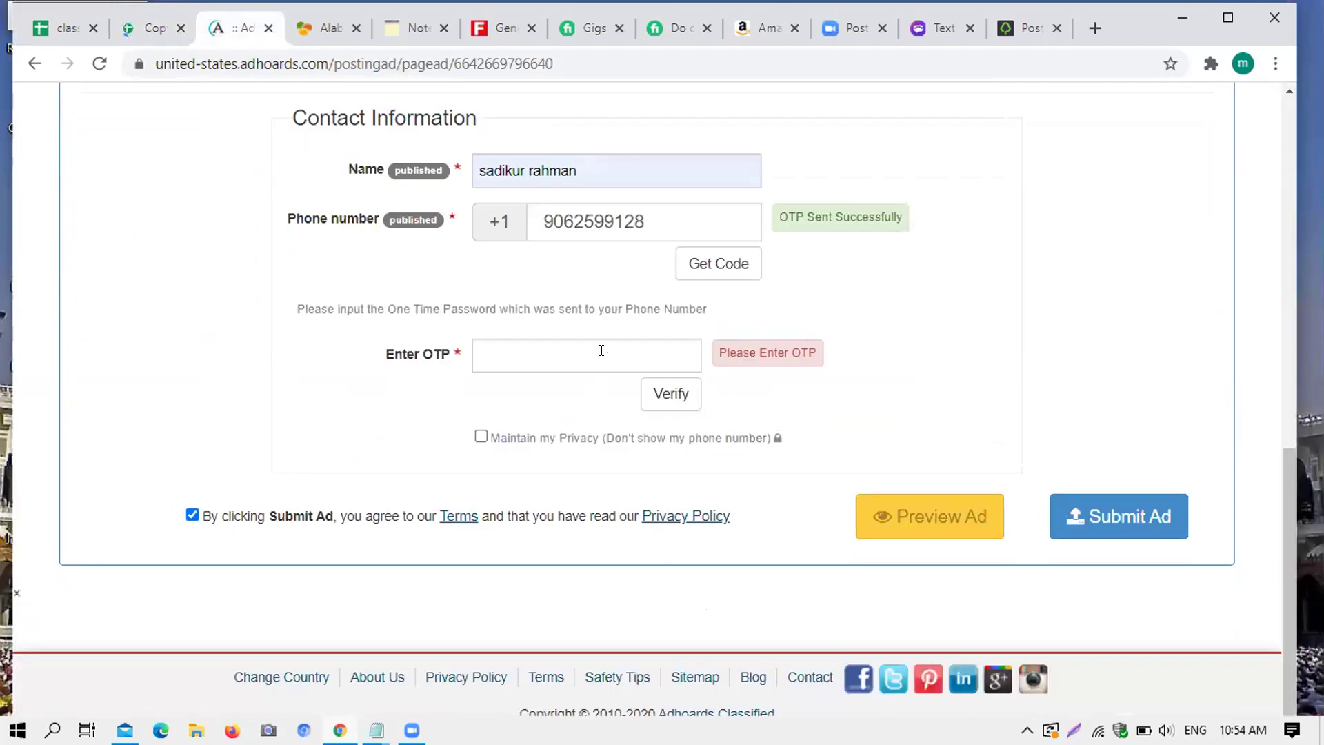
pyautogui.scroll(4, 552, 336)
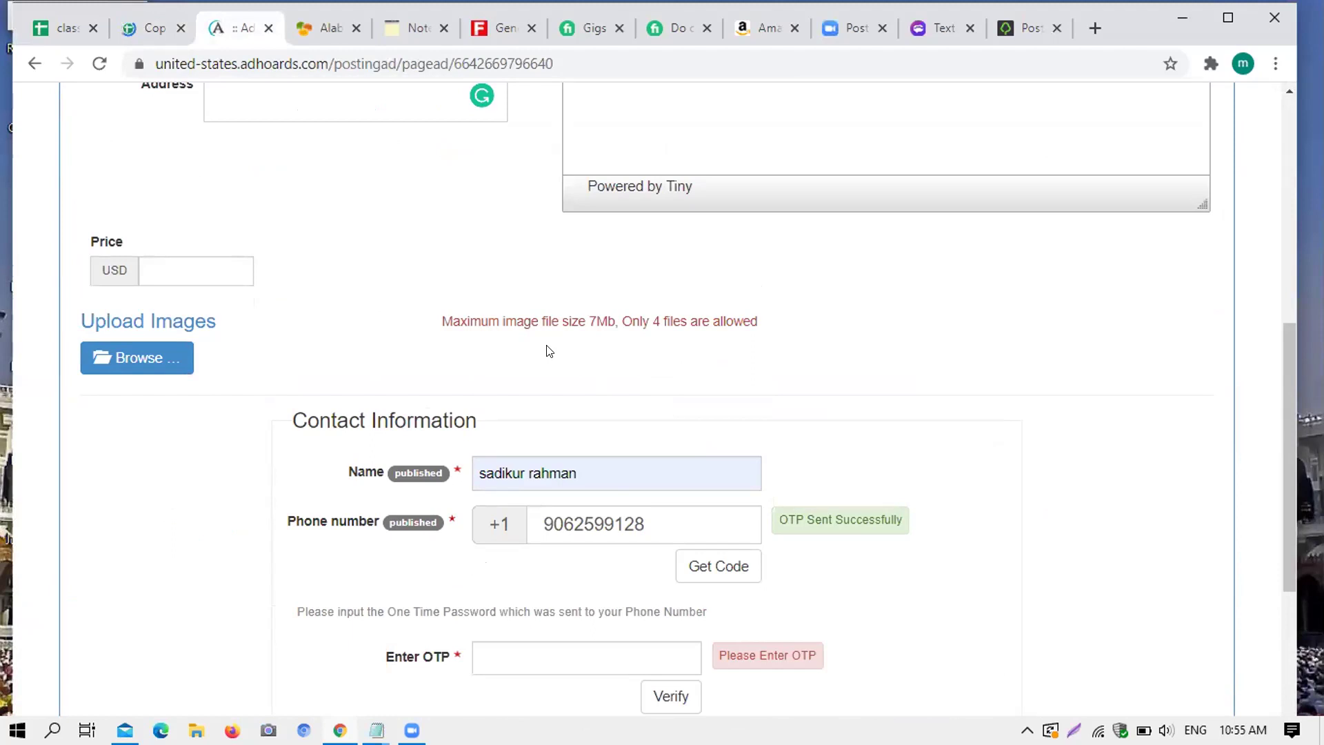
pyautogui.scroll(-4, 550, 352)
# - Review the Adhoards form's selected location and category, then its title, description, address and price fields
pyautogui.scroll(9, 549, 352)
pyautogui.scroll(3, 550, 352)
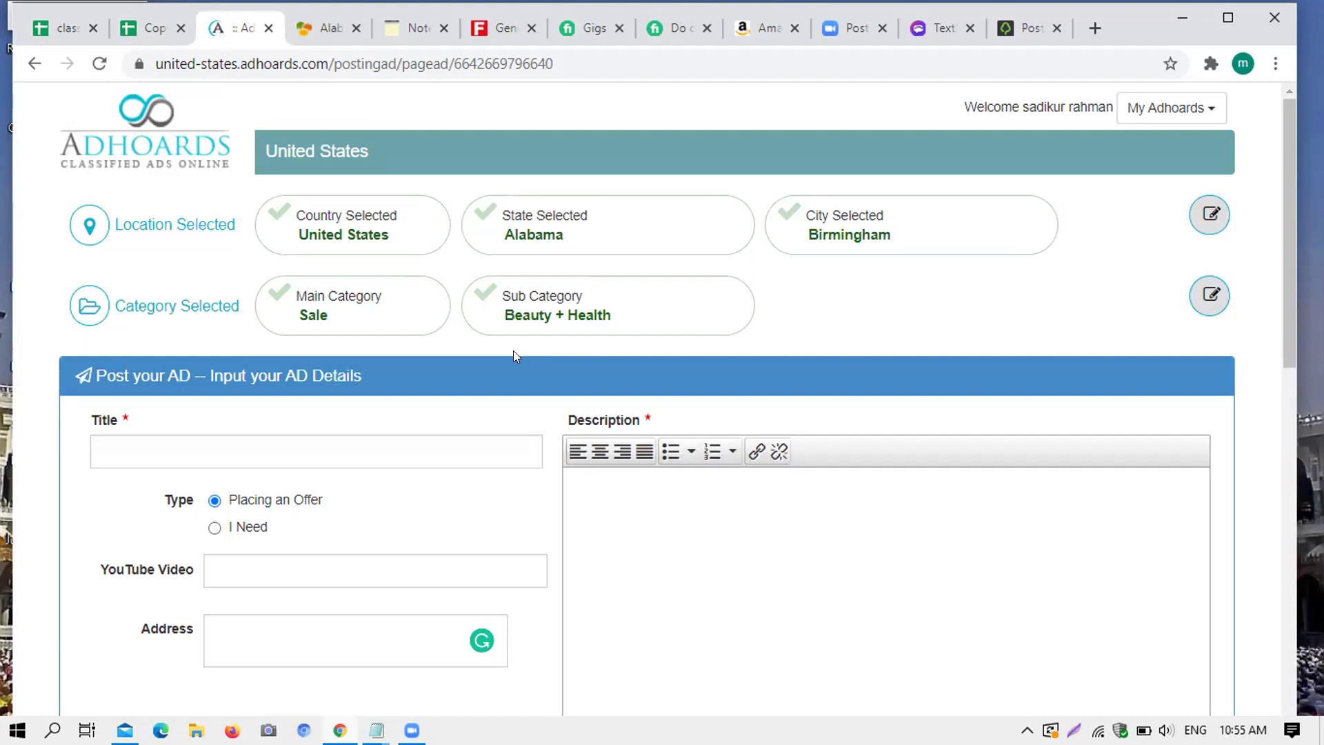
pyautogui.scroll(-9, 499, 363)
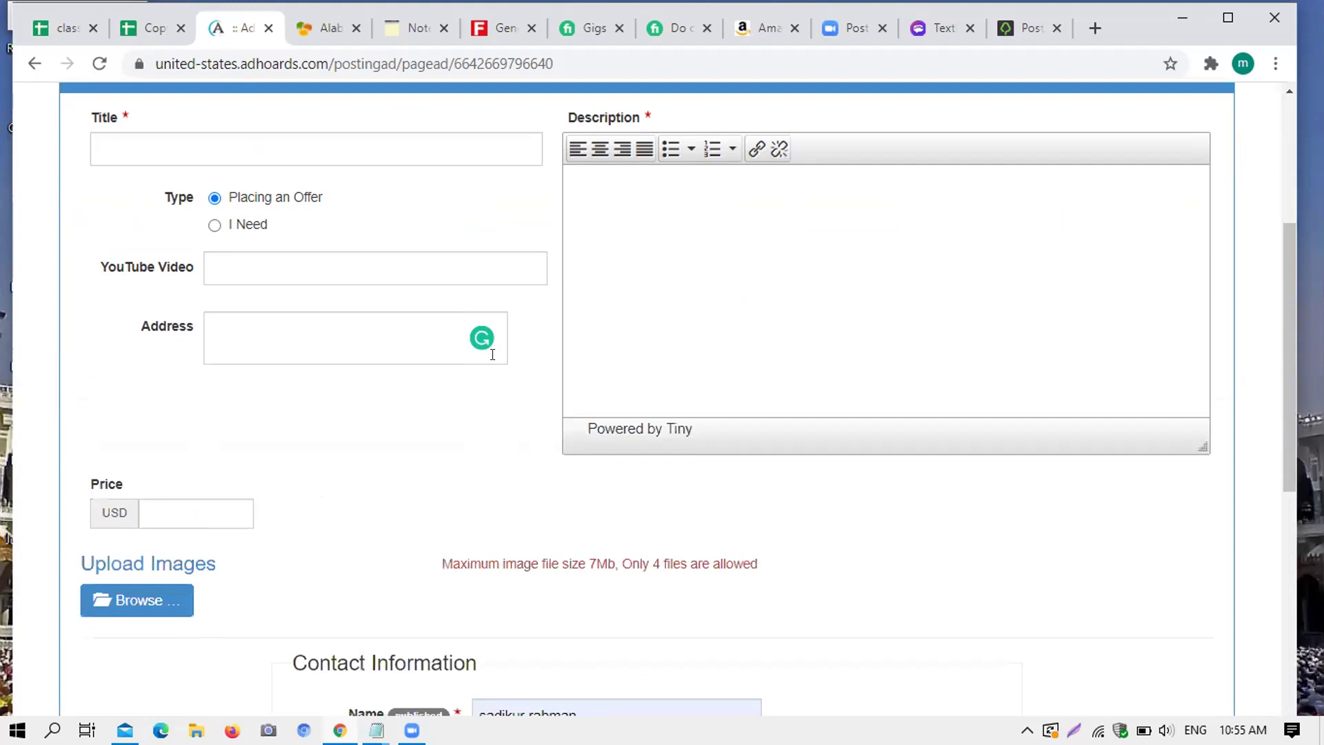
pyautogui.scroll(-3, 492, 363)
pyautogui.scroll(10, 458, 355)
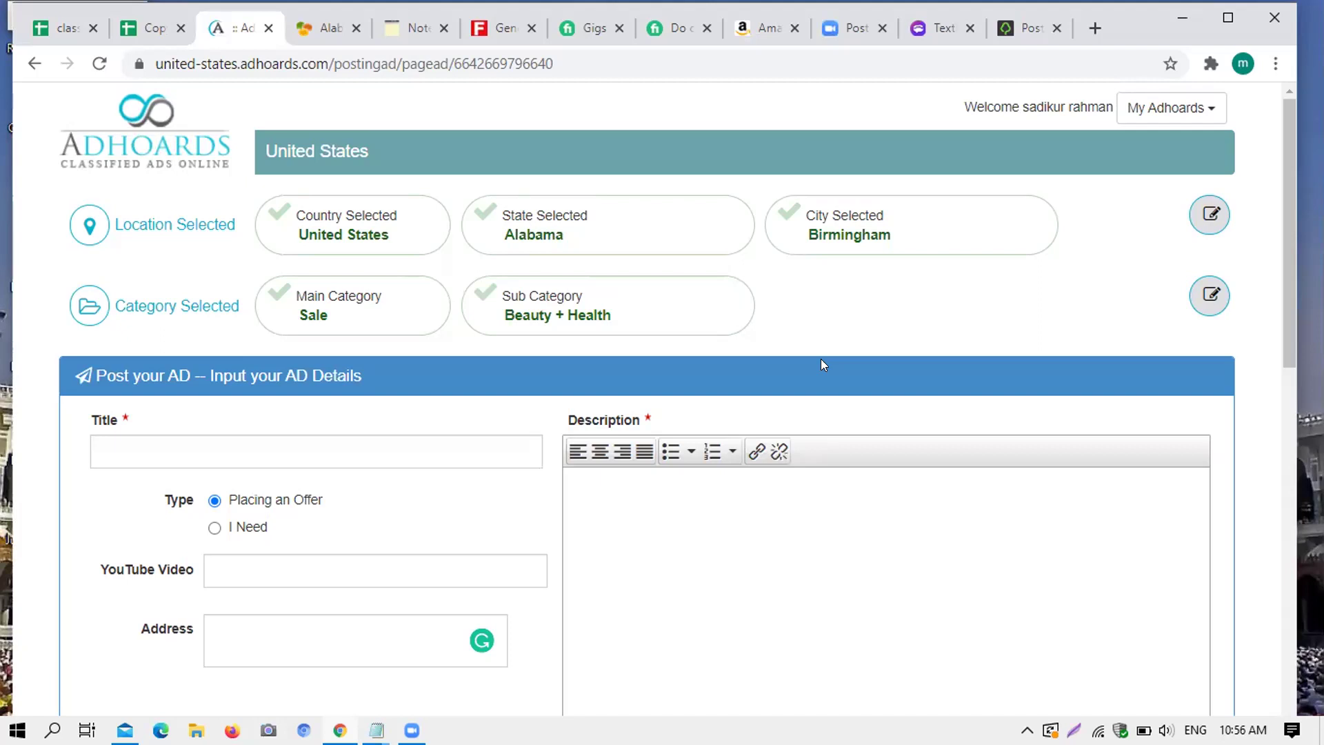
pyautogui.click(149, 27)
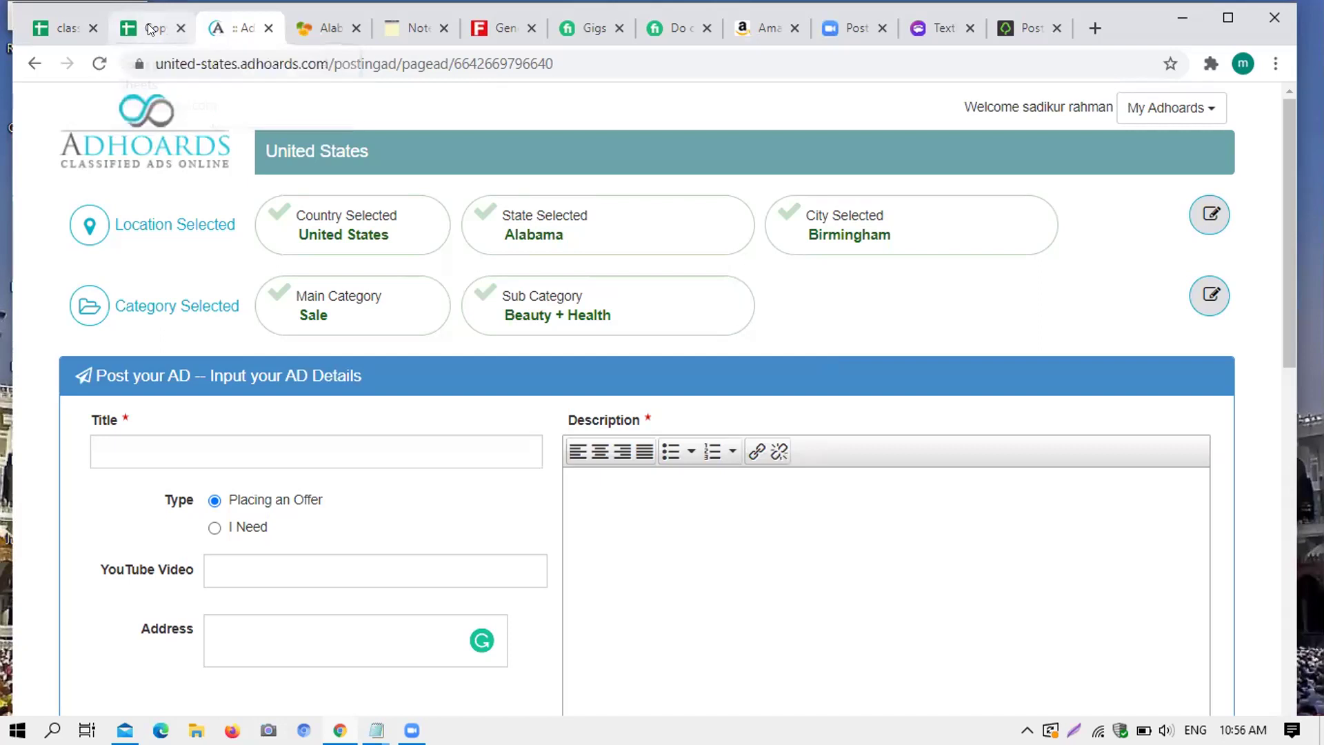
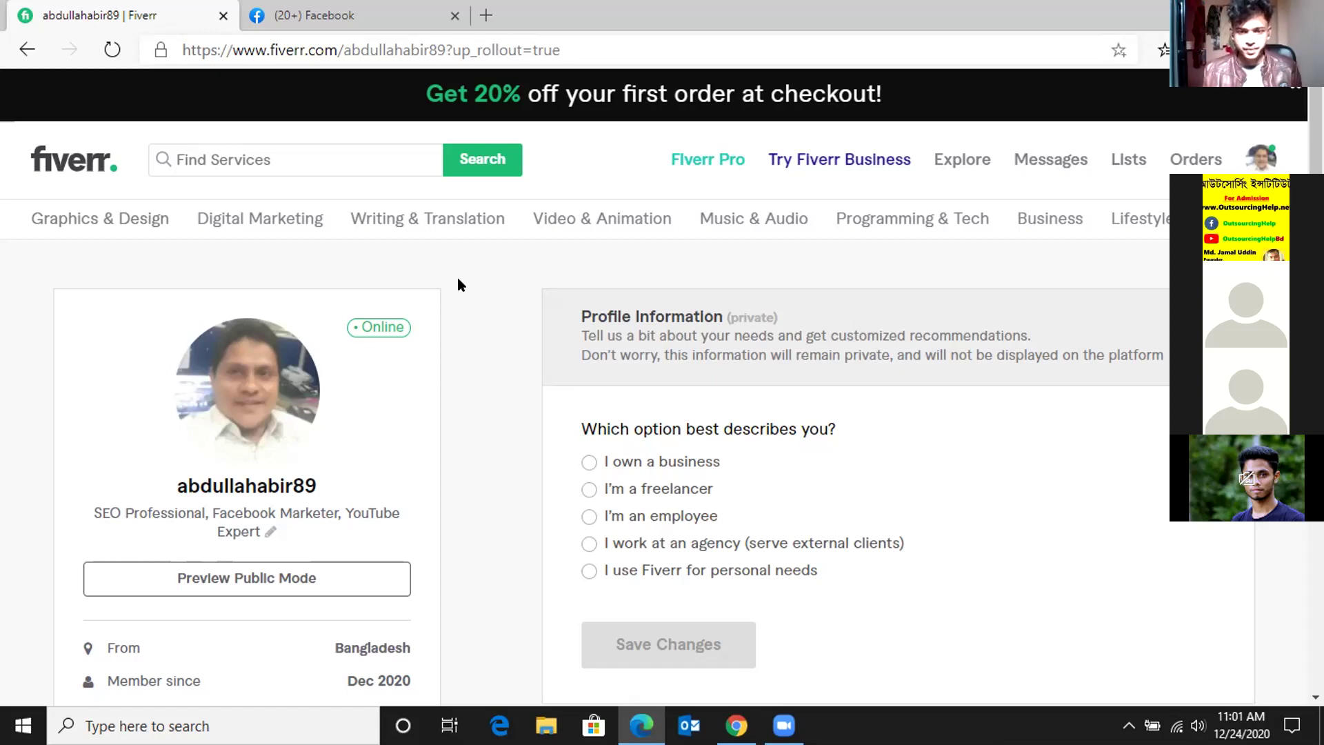
# - Look over the student's Fiverr profile photo, tagline and member details, then go to the description
pyautogui.scroll(-4, 455, 411)
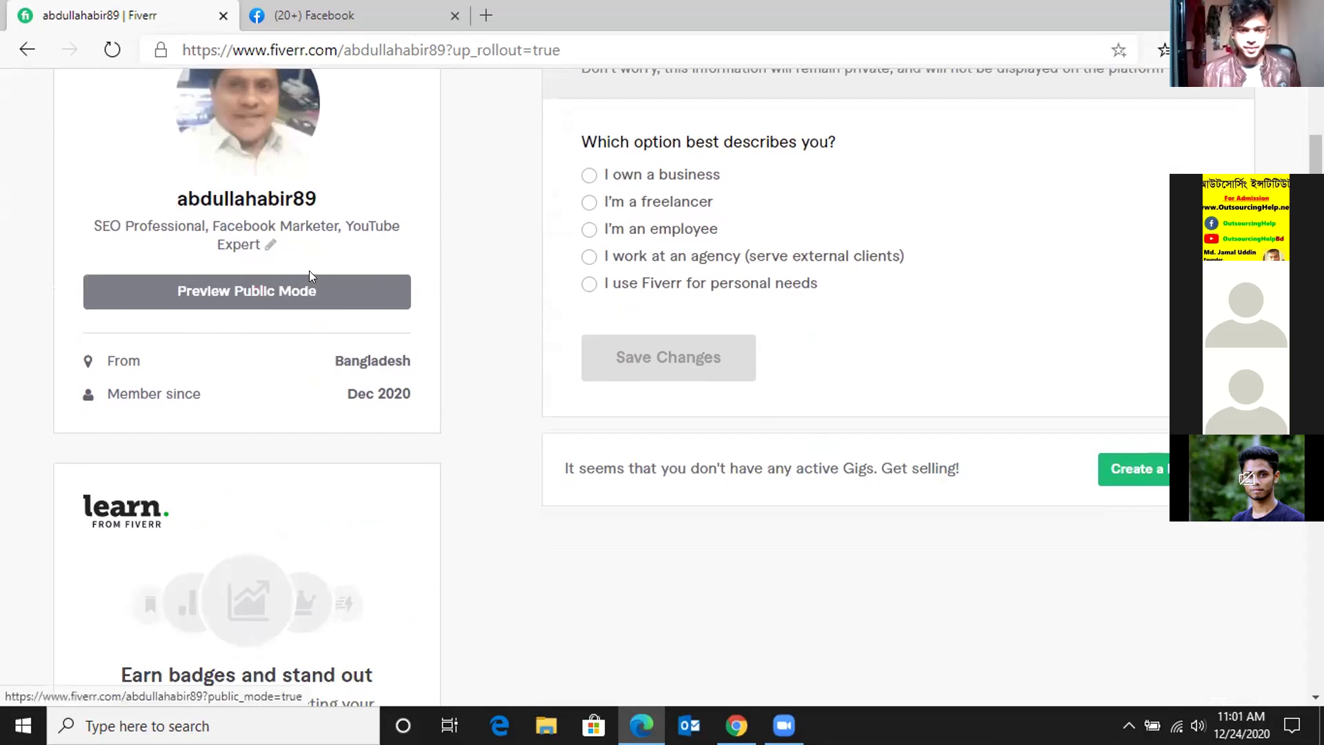
pyautogui.scroll(4, 475, 249)
pyautogui.scroll(-8, 475, 276)
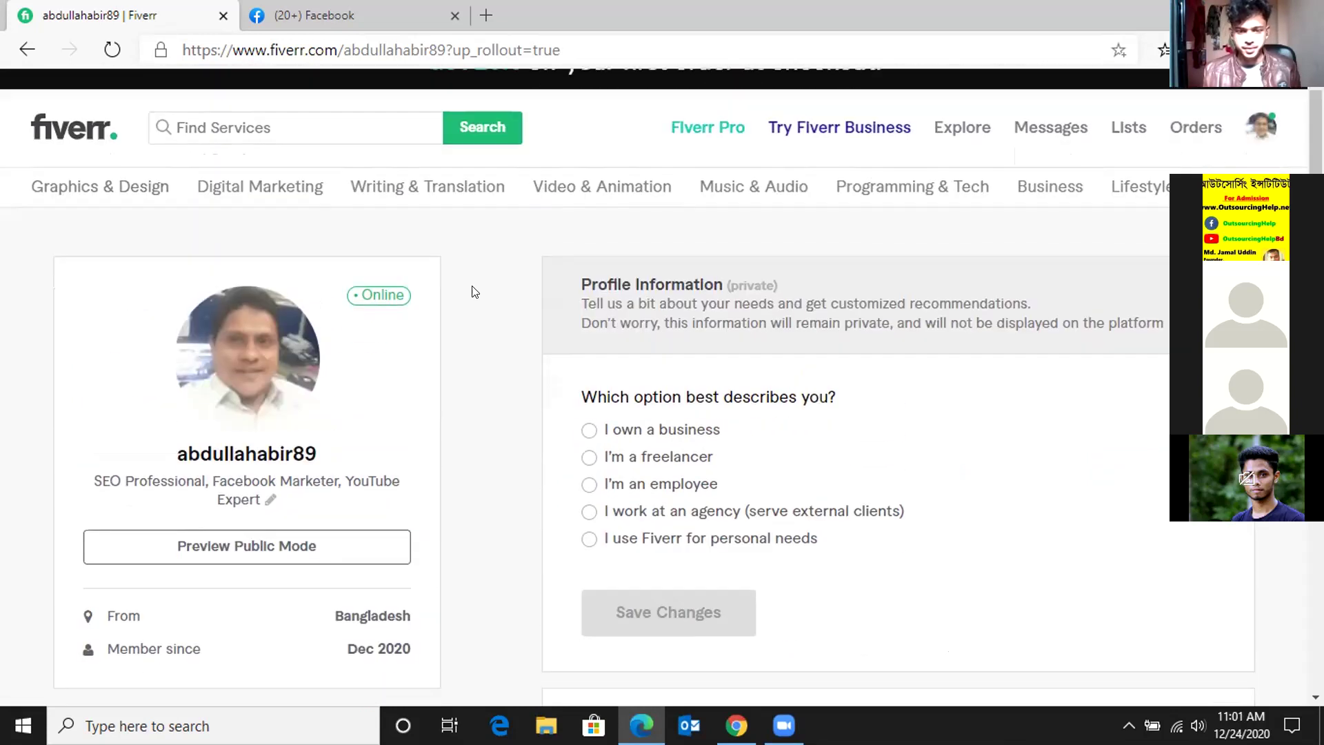
pyautogui.scroll(-3, 480, 357)
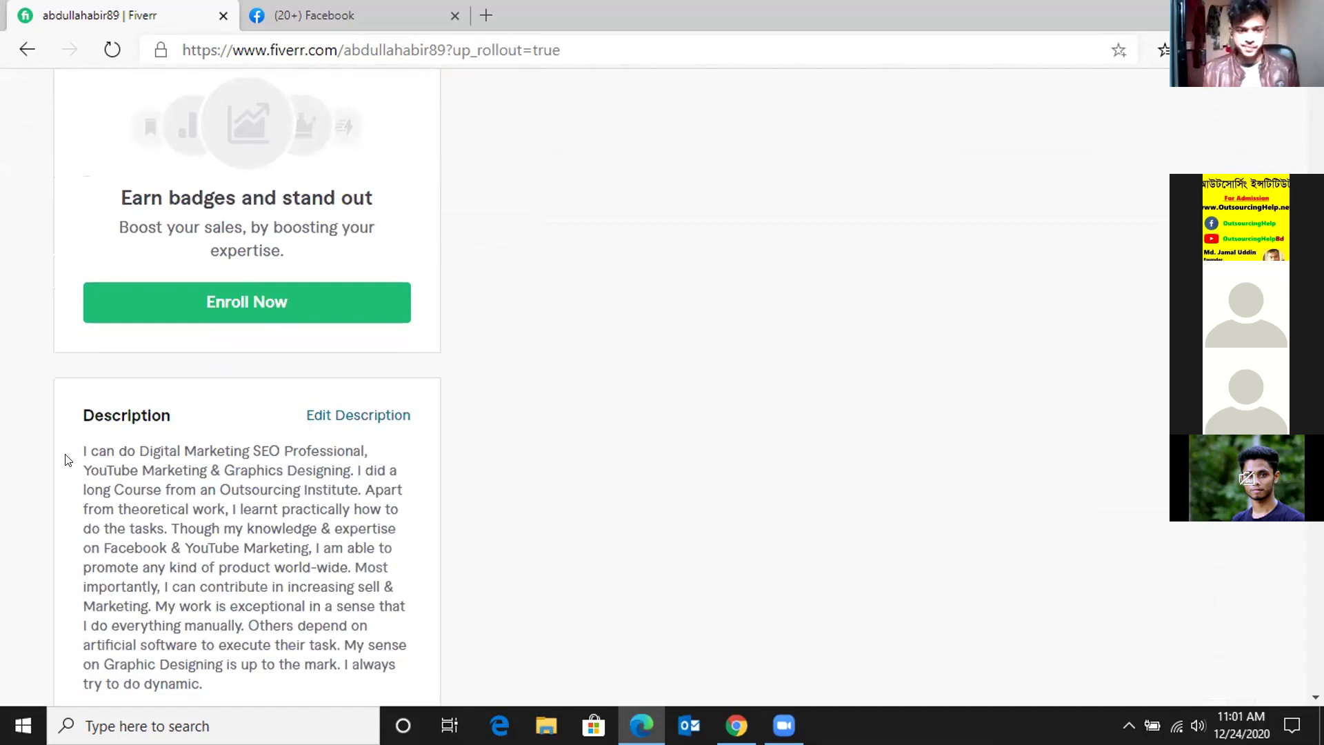
# - Read through the profile description, highlighting its opening line and the sentence starting "Others depend on artificial software"
pyautogui.moveTo(76, 449); pyautogui.dragTo(222, 460)
pyautogui.click(240, 458)
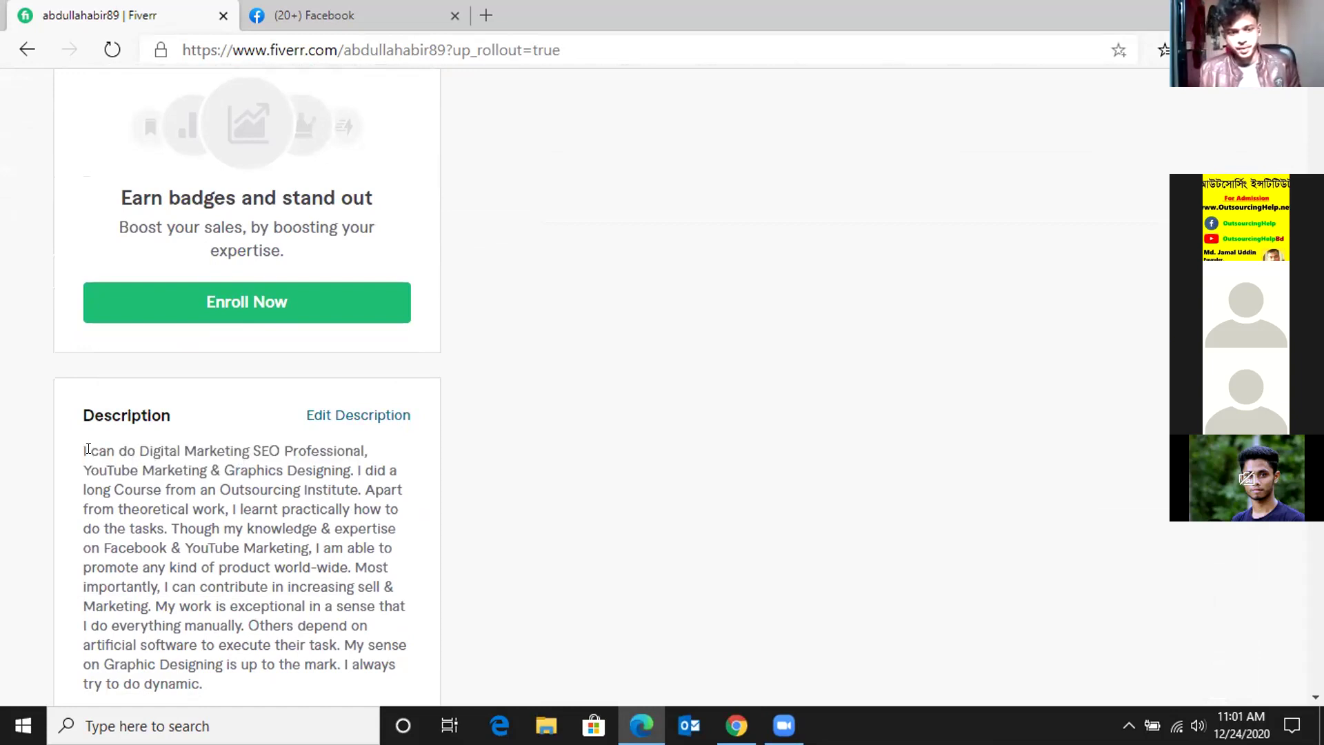
pyautogui.moveTo(77, 444); pyautogui.dragTo(300, 440)
pyautogui.click(356, 433)
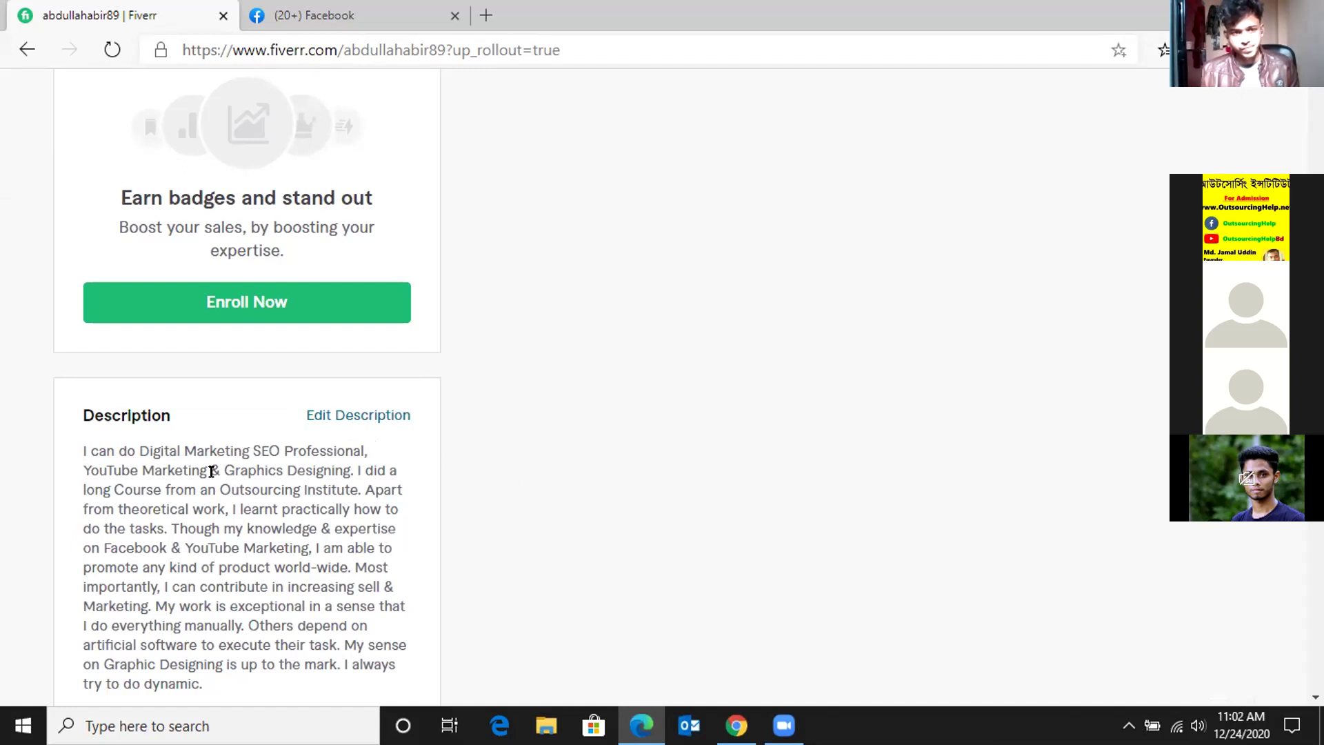
pyautogui.scroll(-3, 218, 459)
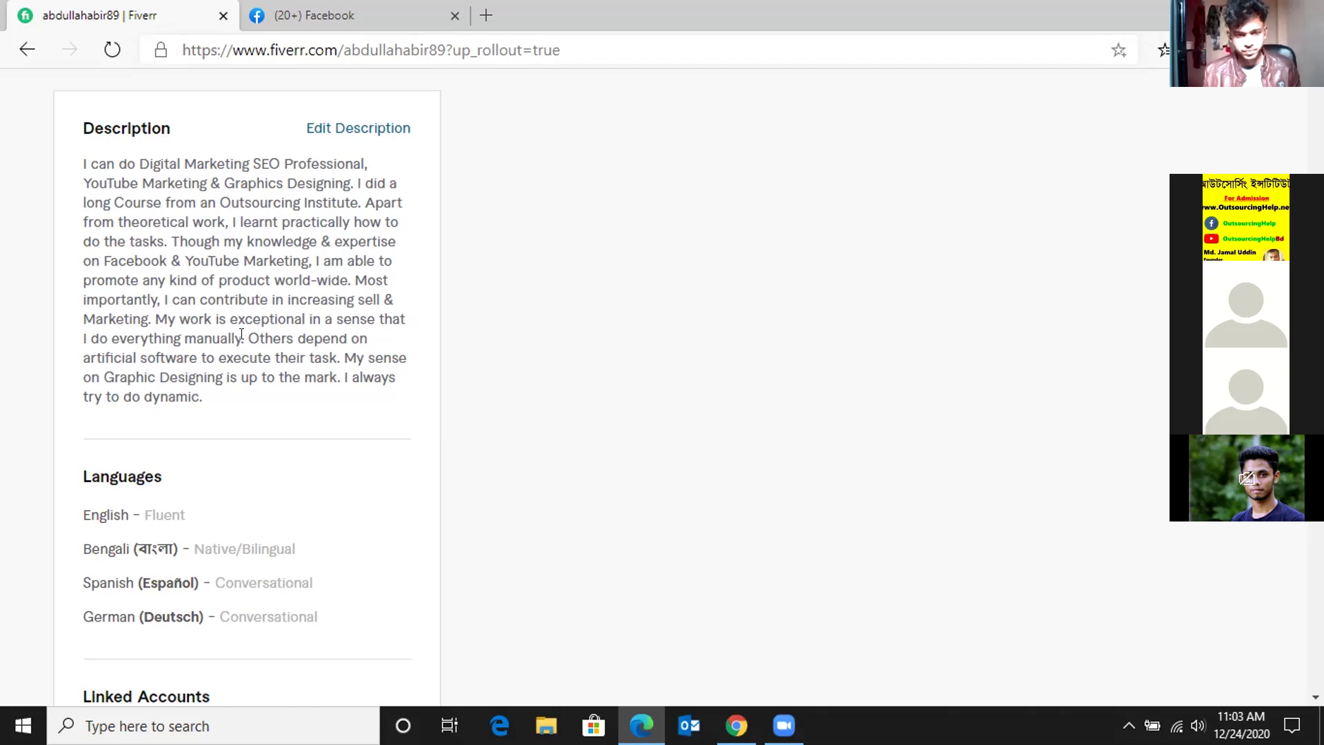
pyautogui.moveTo(241, 335); pyautogui.dragTo(366, 340)
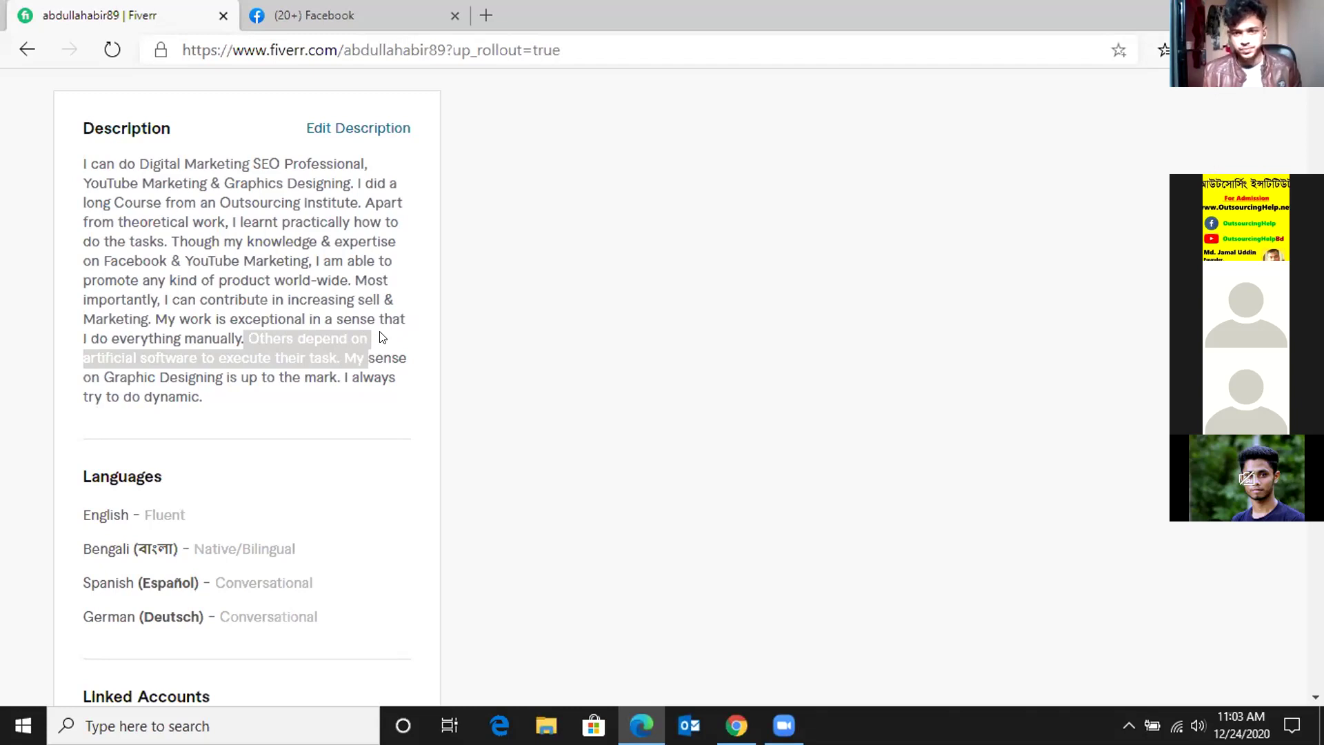
pyautogui.click(192, 338)
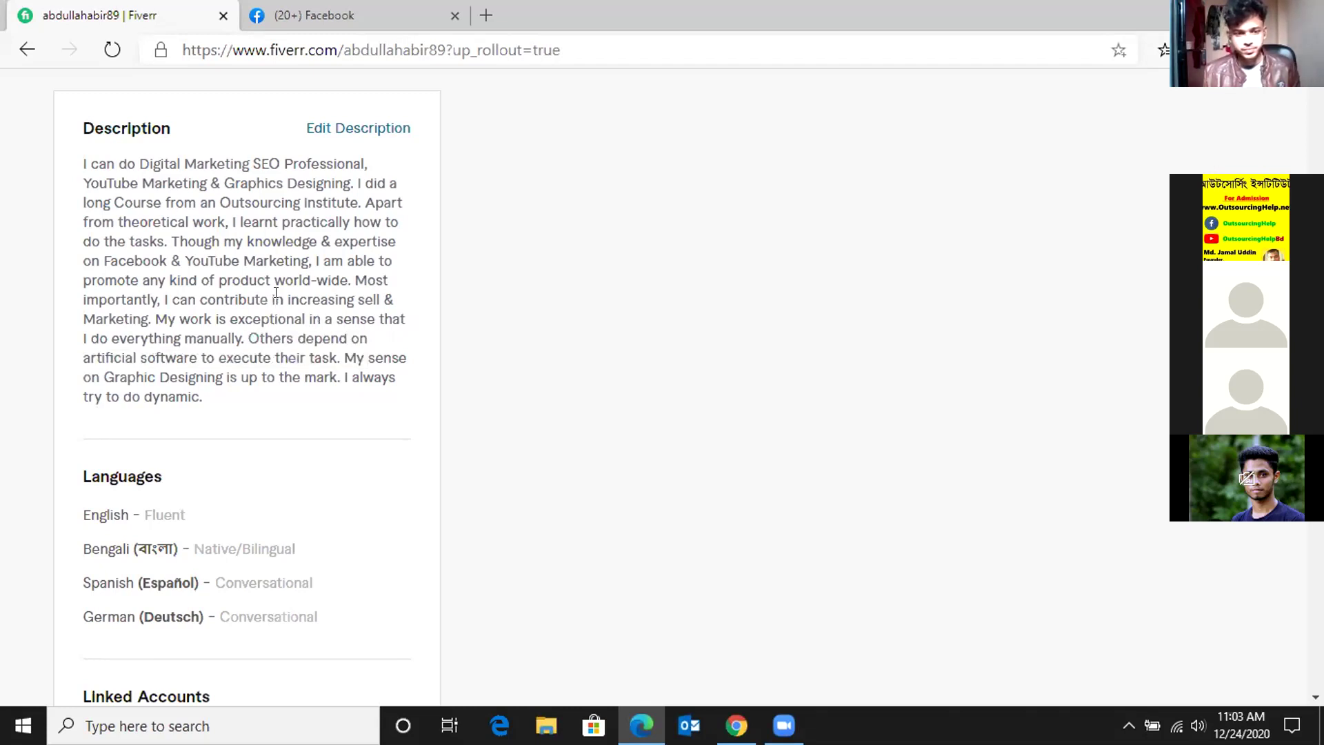
# - Examine the Fiverr profile's languages, linked accounts and listed skills
pyautogui.scroll(-3, 300, 280)
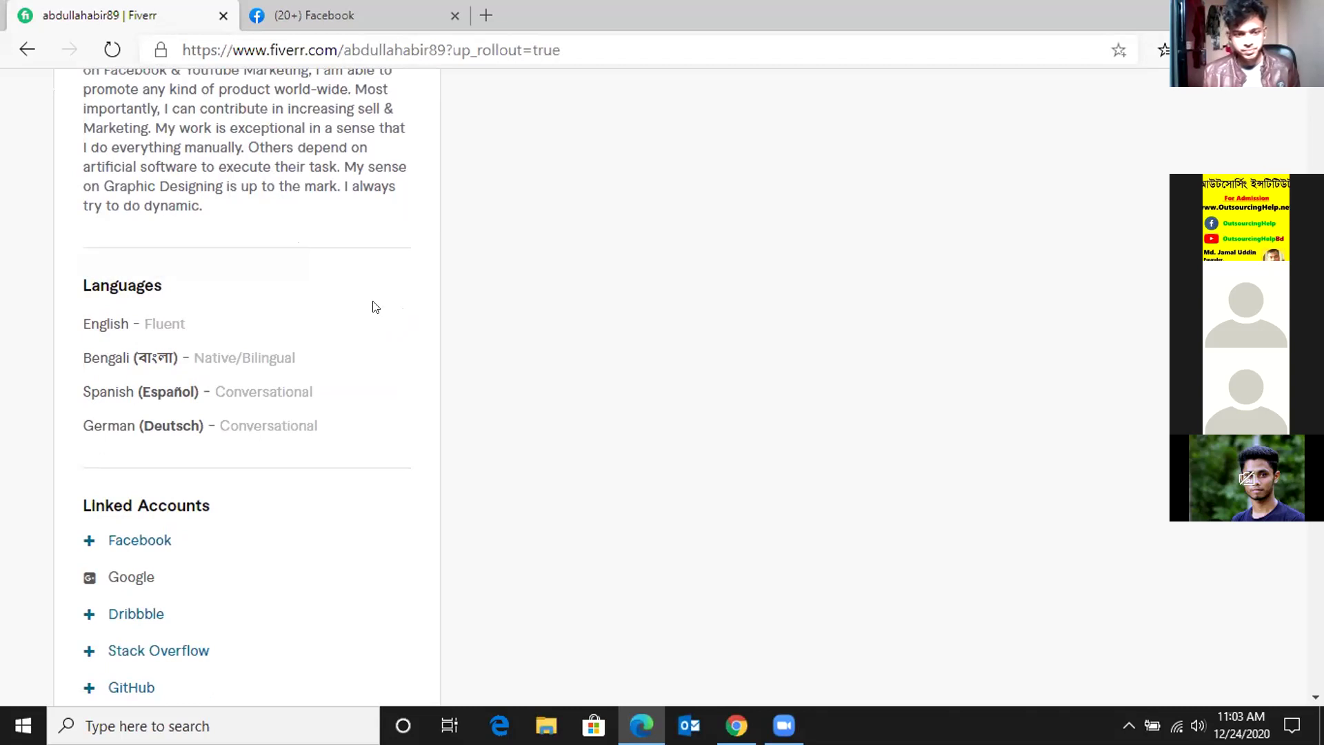
pyautogui.scroll(-2, 348, 304)
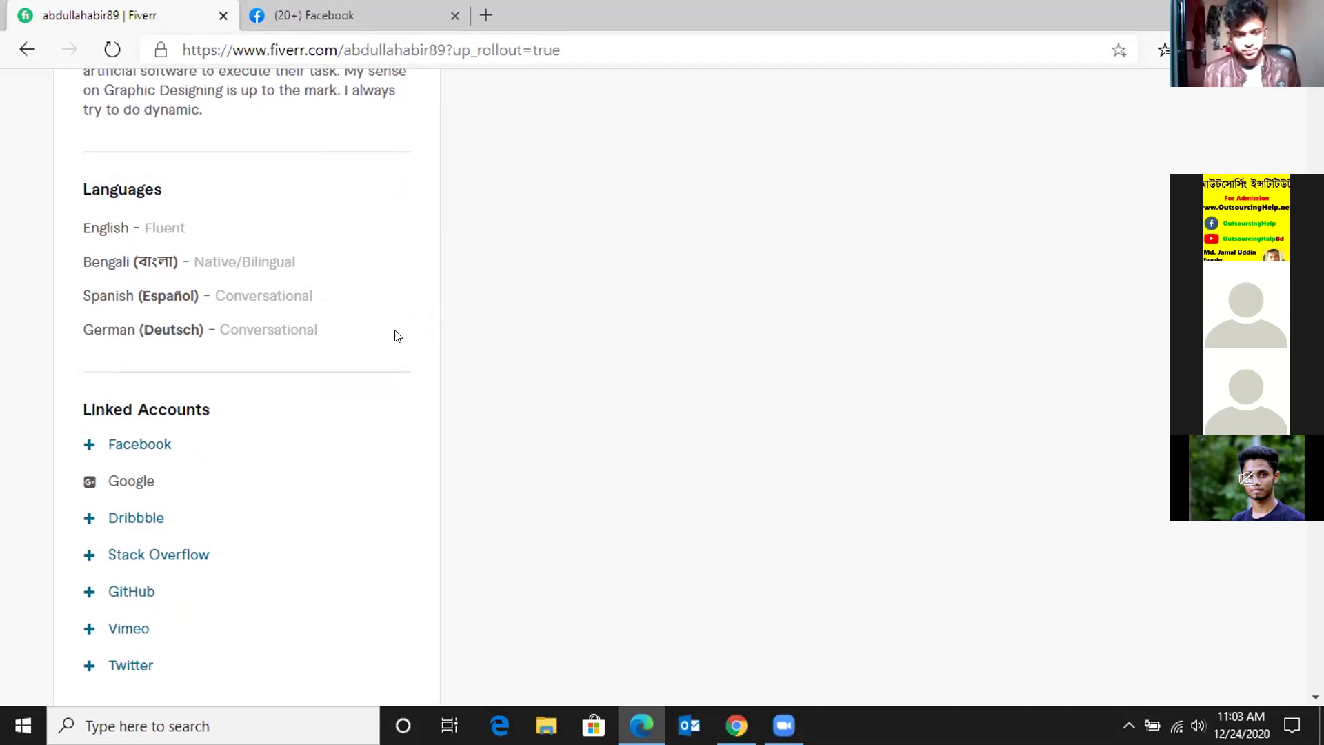
pyautogui.scroll(-4, 404, 320)
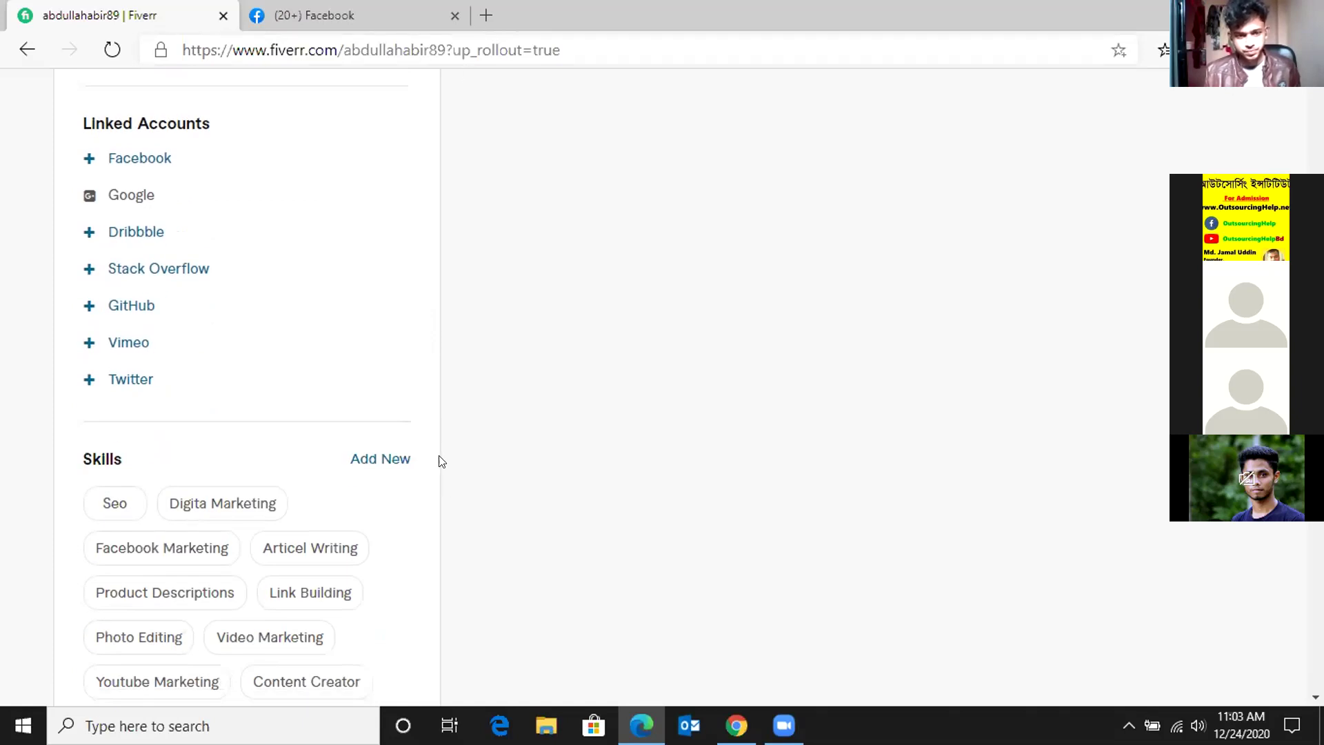
pyautogui.scroll(-5, 441, 469)
pyautogui.scroll(3, 442, 475)
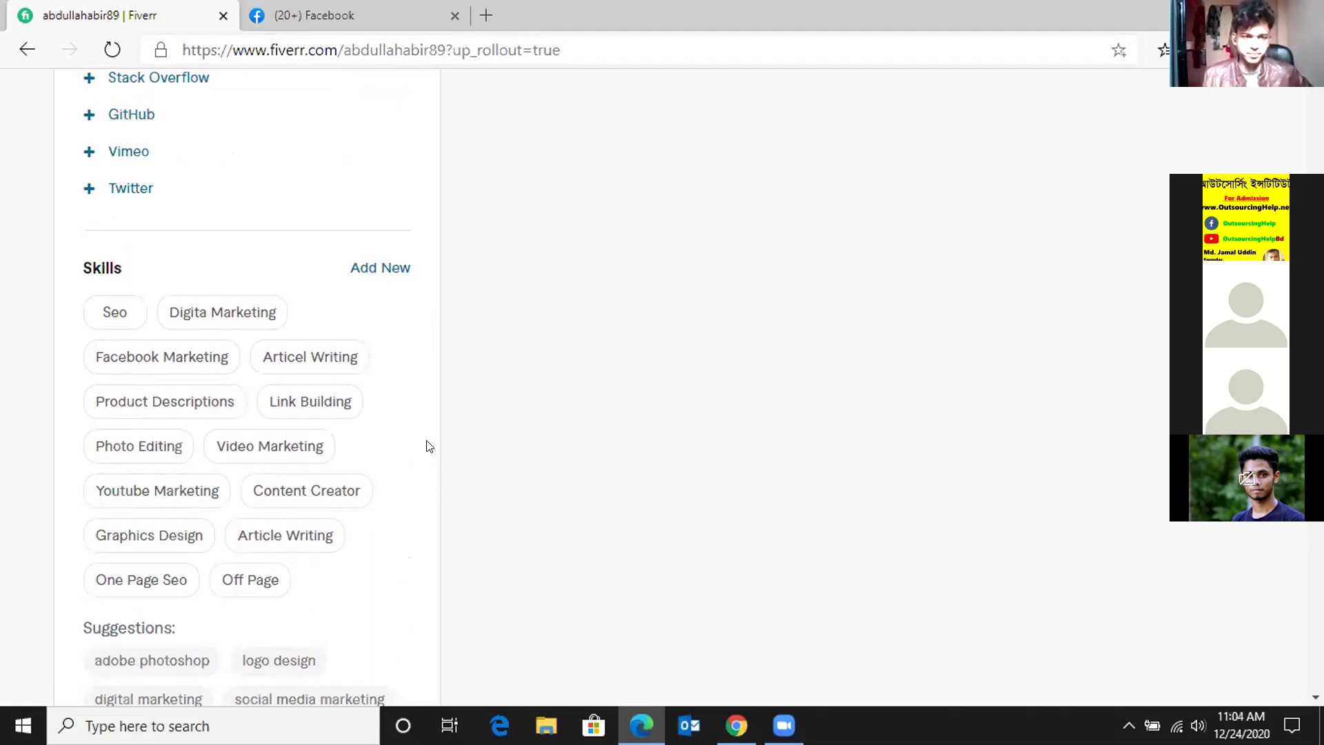
pyautogui.scroll(5, 427, 446)
pyautogui.scroll(-5, 428, 446)
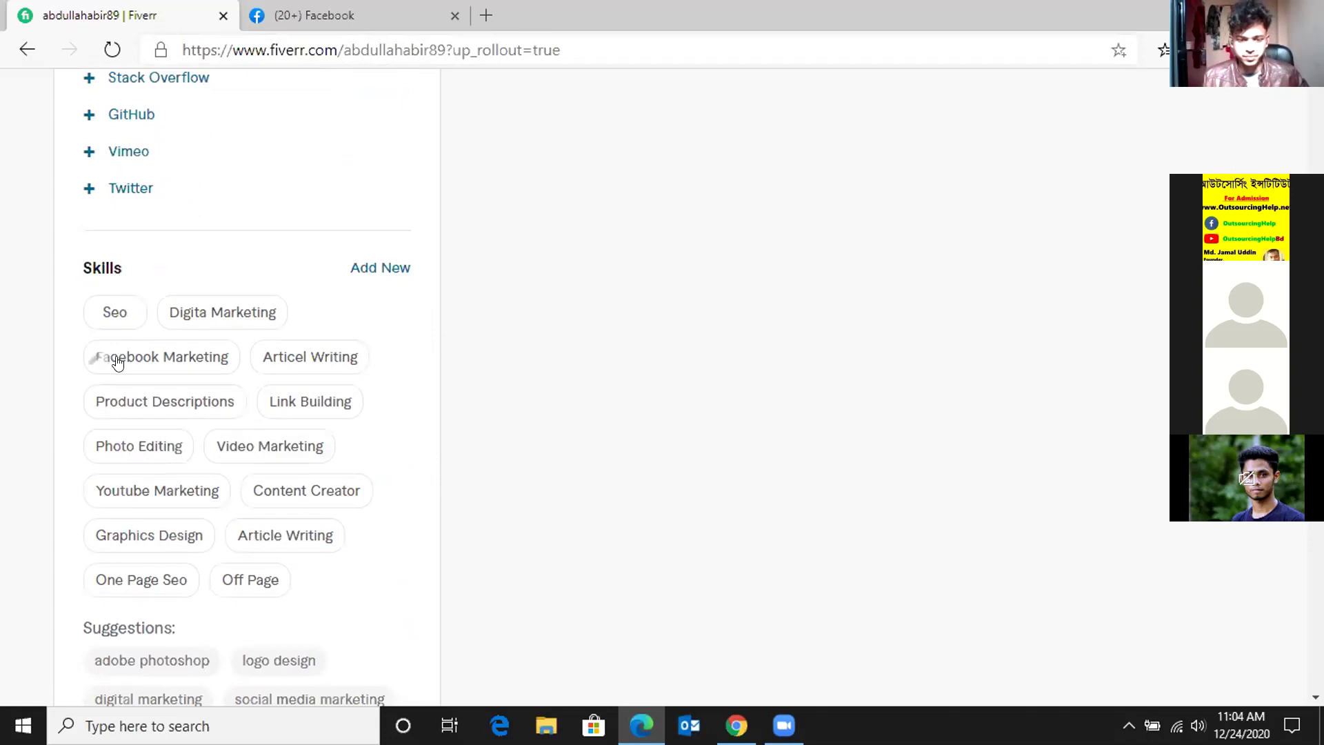
pyautogui.moveTo(238, 592)
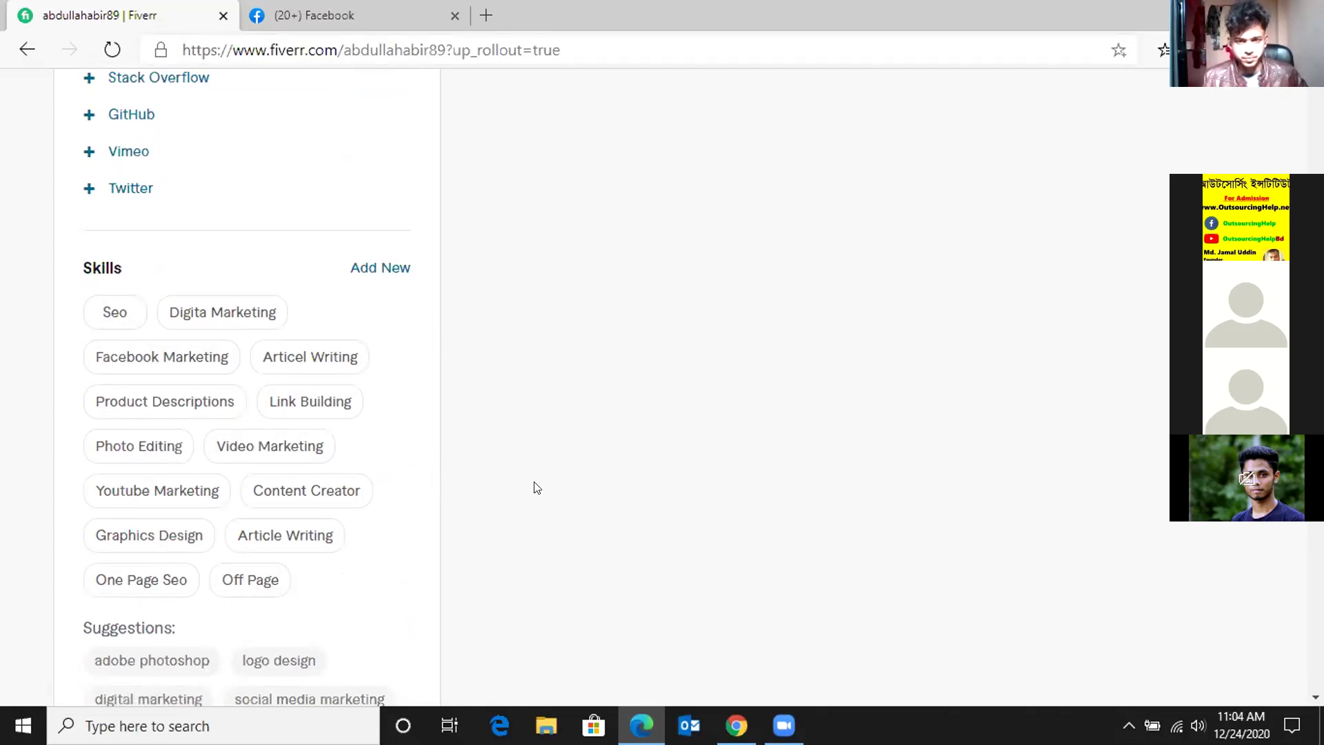
# - Recheck the "Others depend on" sentence in the description, then return to the profile's photo and tagline
pyautogui.scroll(10, 516, 463)
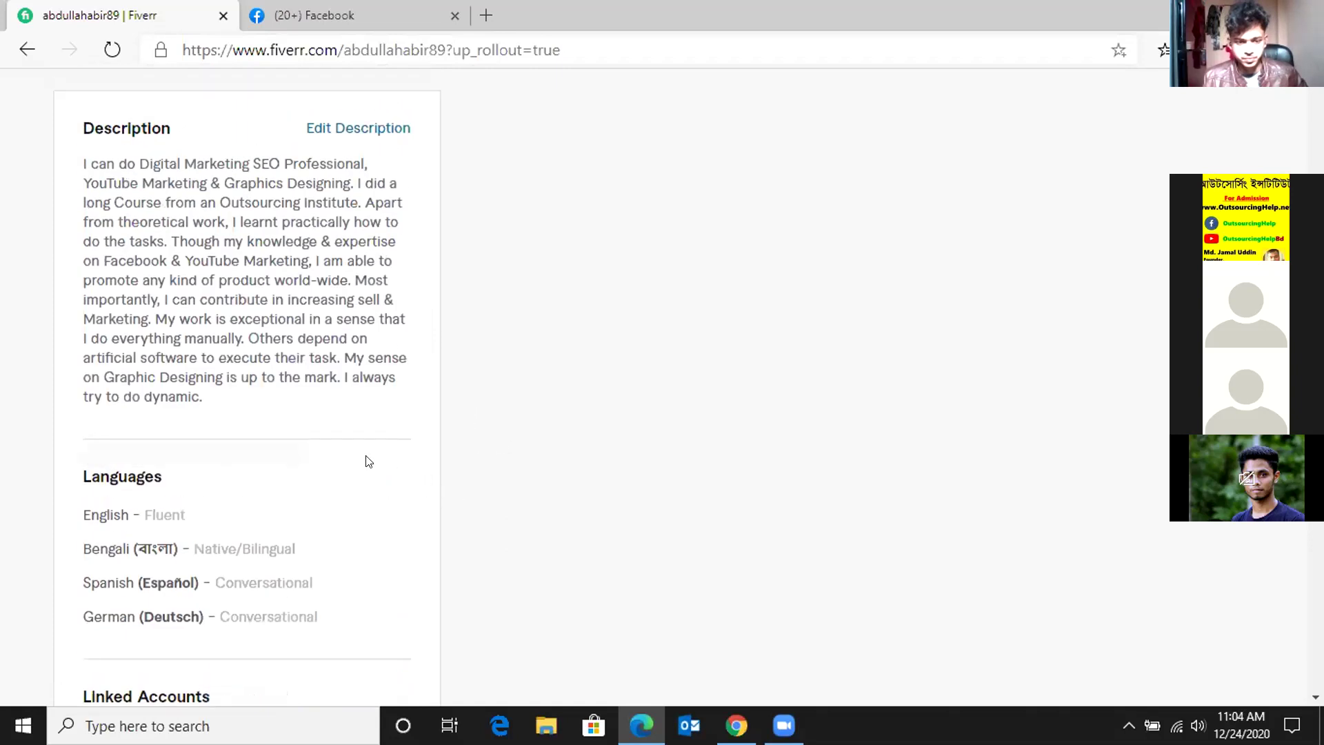
pyautogui.moveTo(247, 336); pyautogui.dragTo(356, 336)
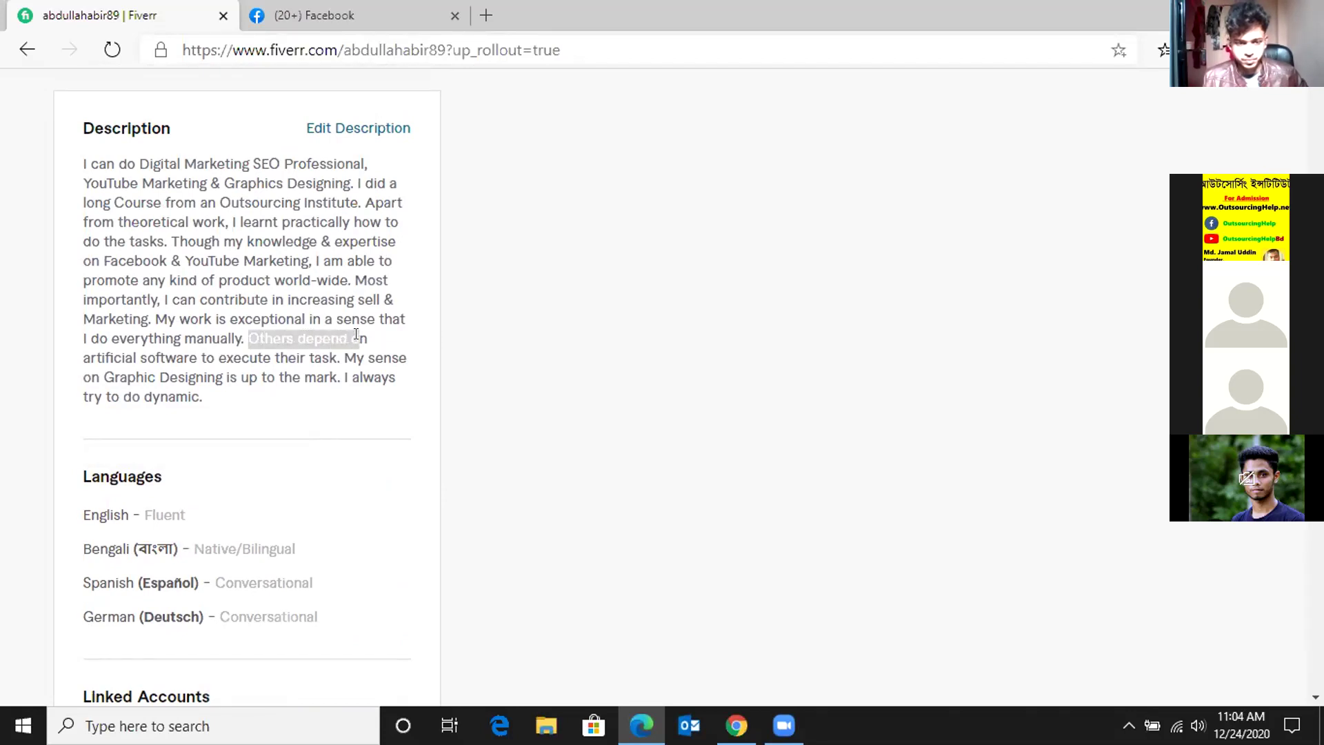
pyautogui.click(200, 392)
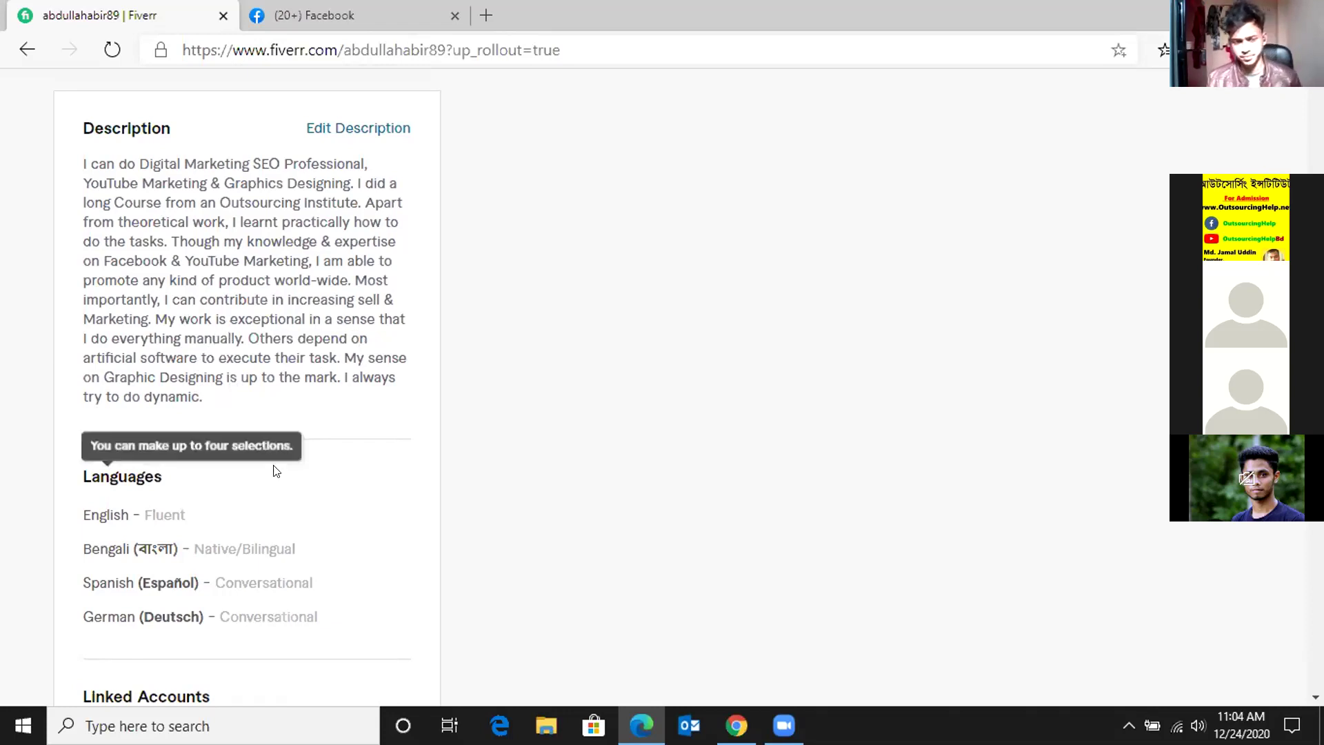
pyautogui.scroll(10, 213, 338)
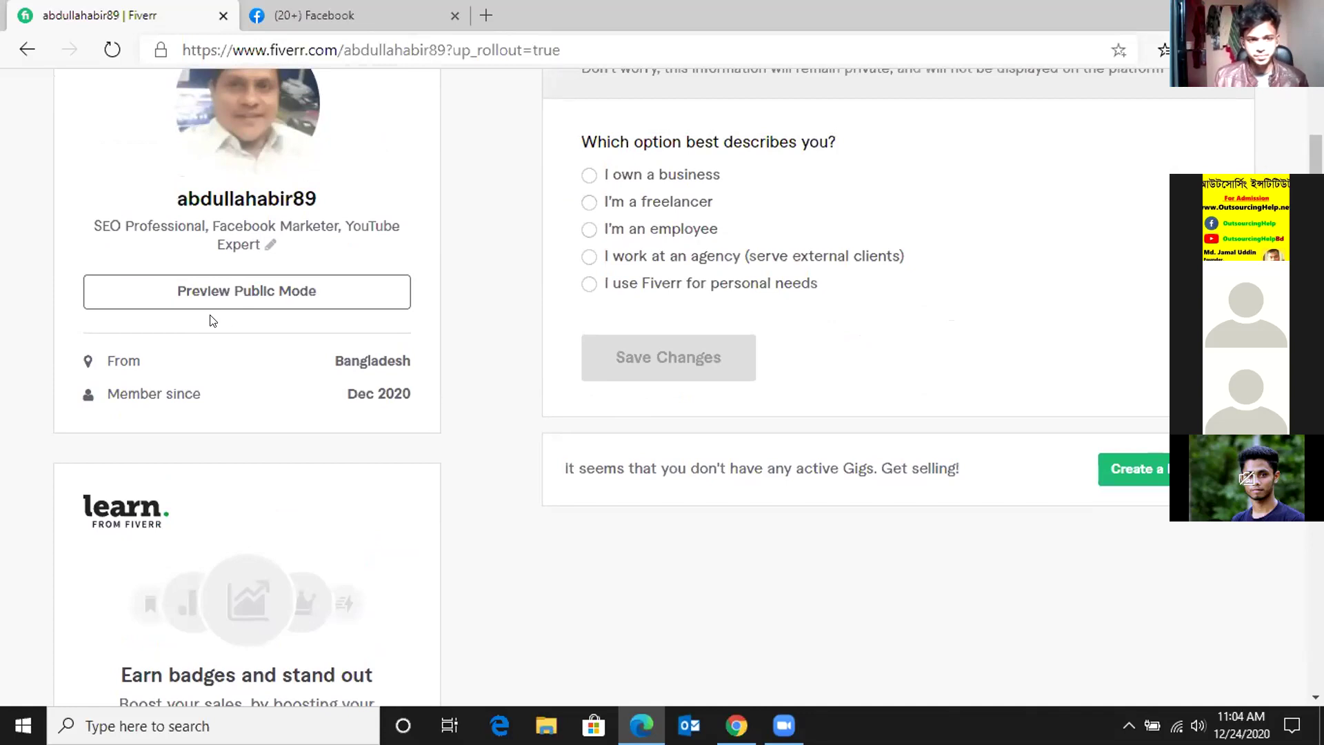
pyautogui.scroll(4, 213, 320)
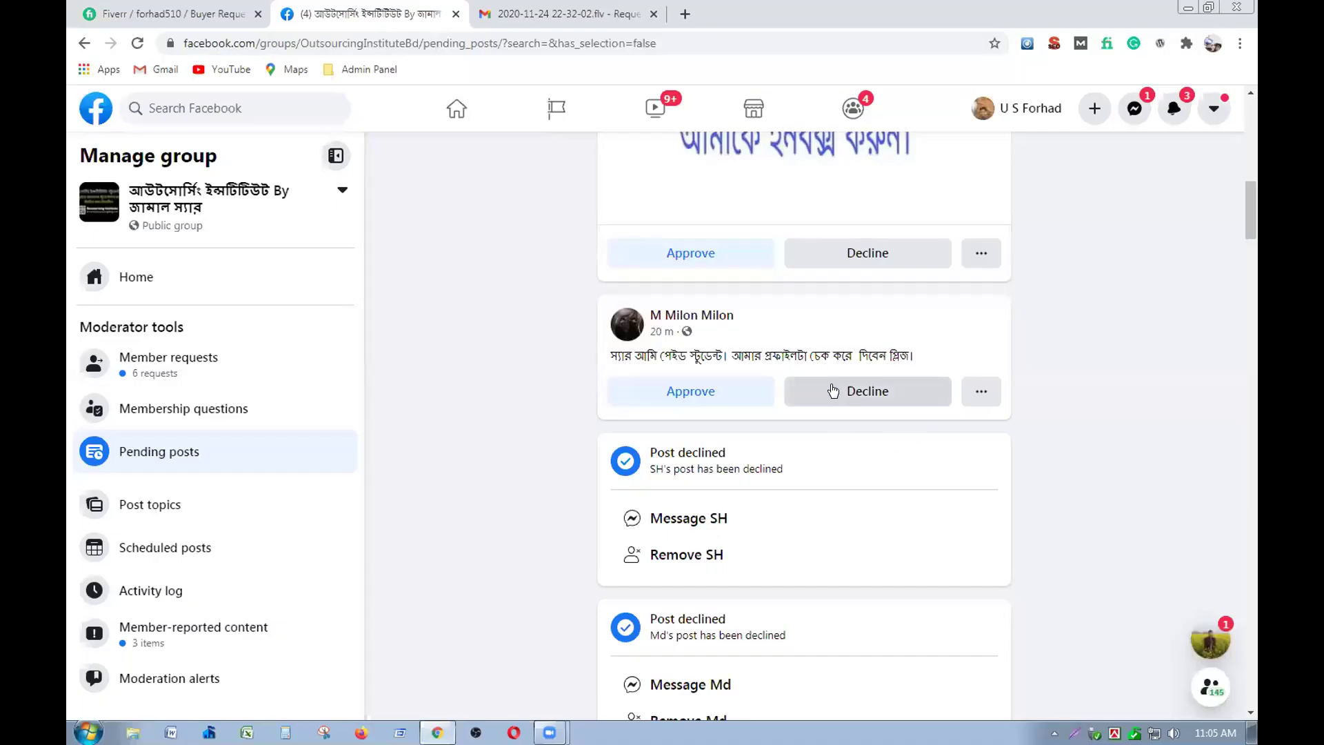
# - Decline the pending Facebook group posts asking for a profile check and advertising a low-priced freelancing video course
pyautogui.click(833, 381)
pyautogui.scroll(12, 849, 386)
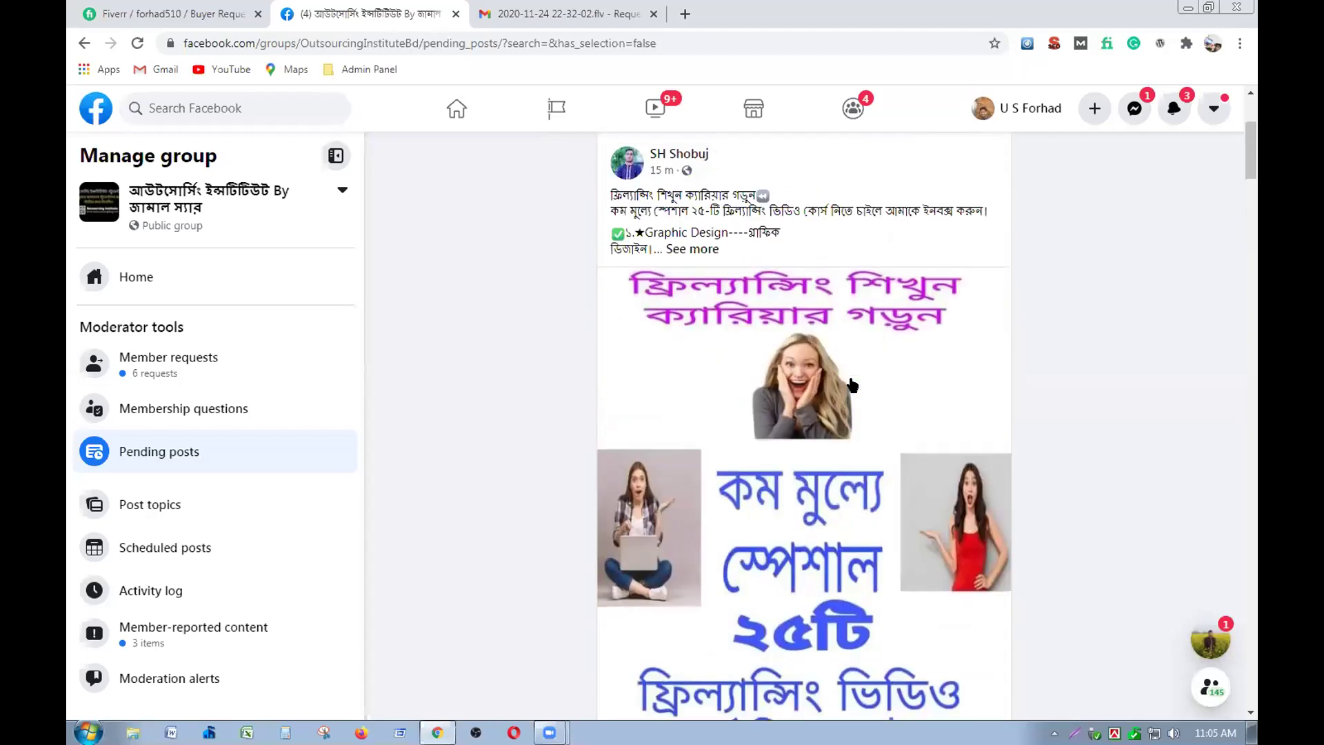
pyautogui.scroll(-3, 848, 394)
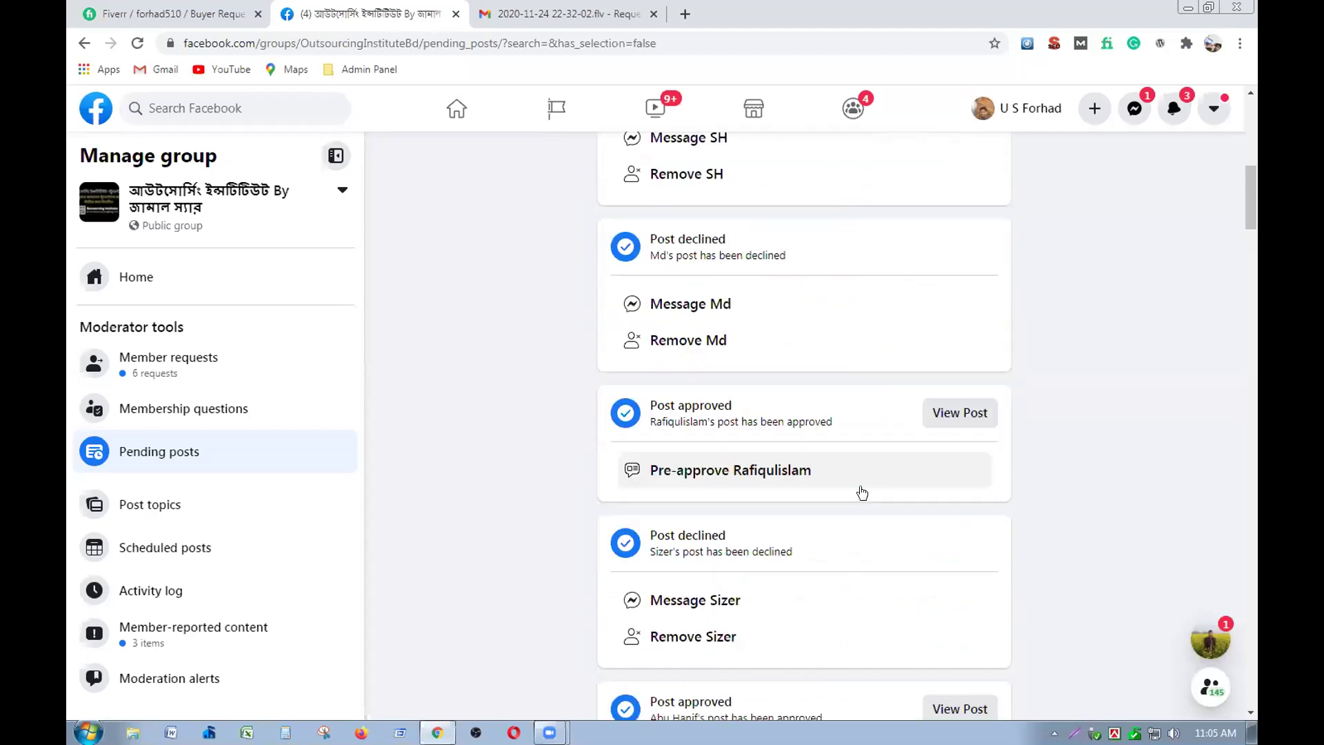
pyautogui.scroll(10, 840, 462)
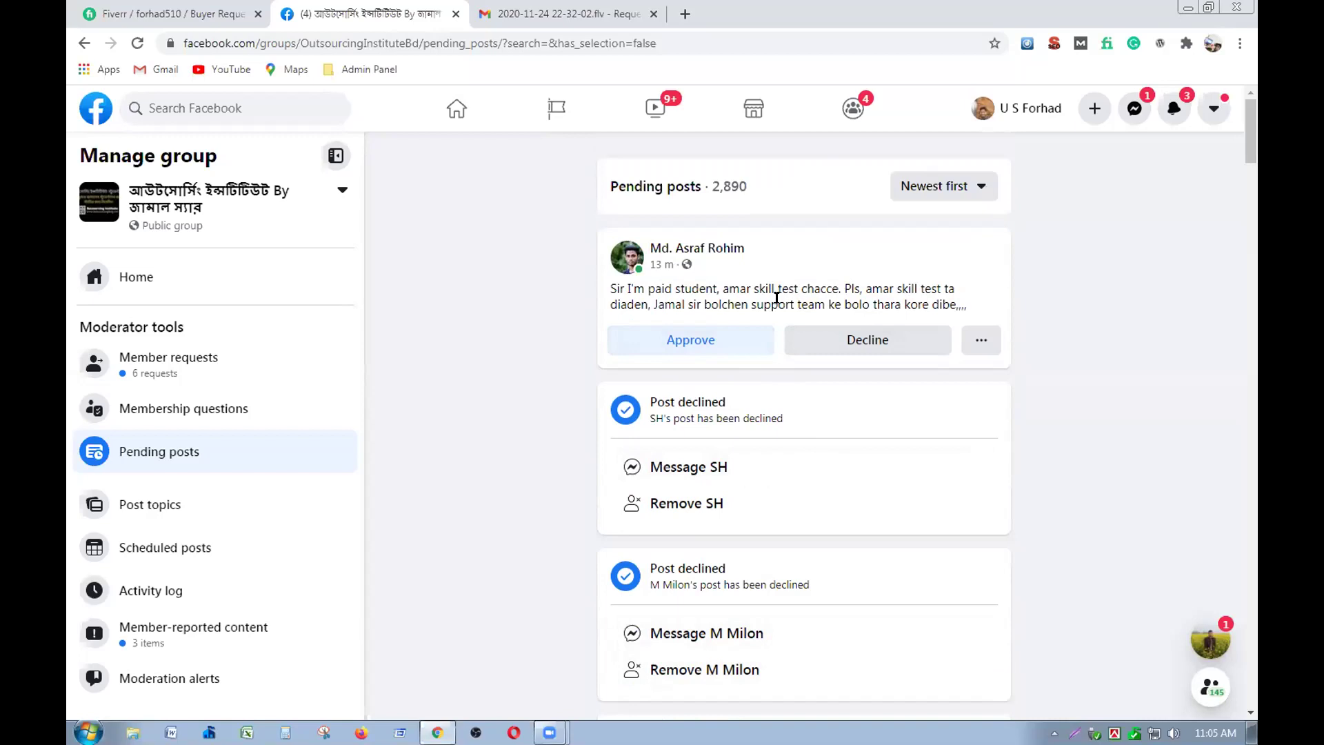
# - Decline the paid student's pending post about a skill test and open the Facebook notifications
pyautogui.moveTo(751, 303); pyautogui.dragTo(948, 289)
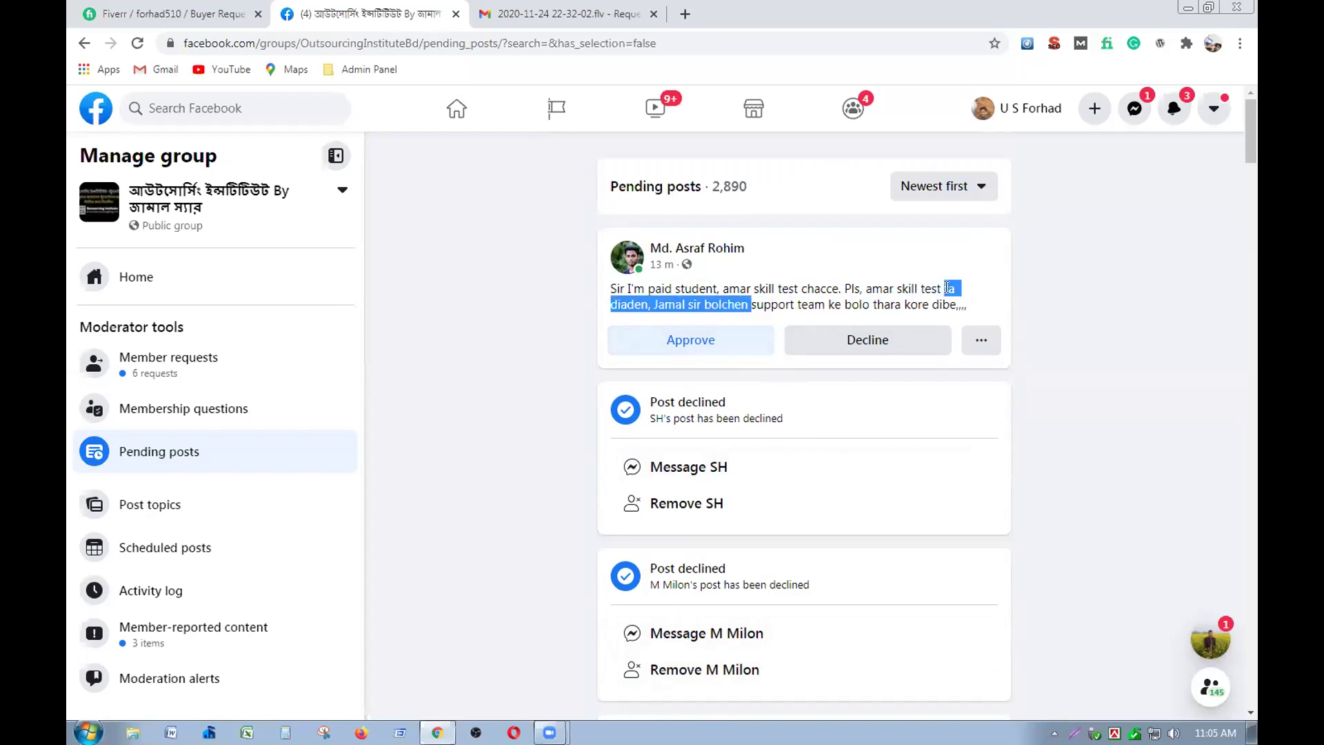
pyautogui.click(878, 345)
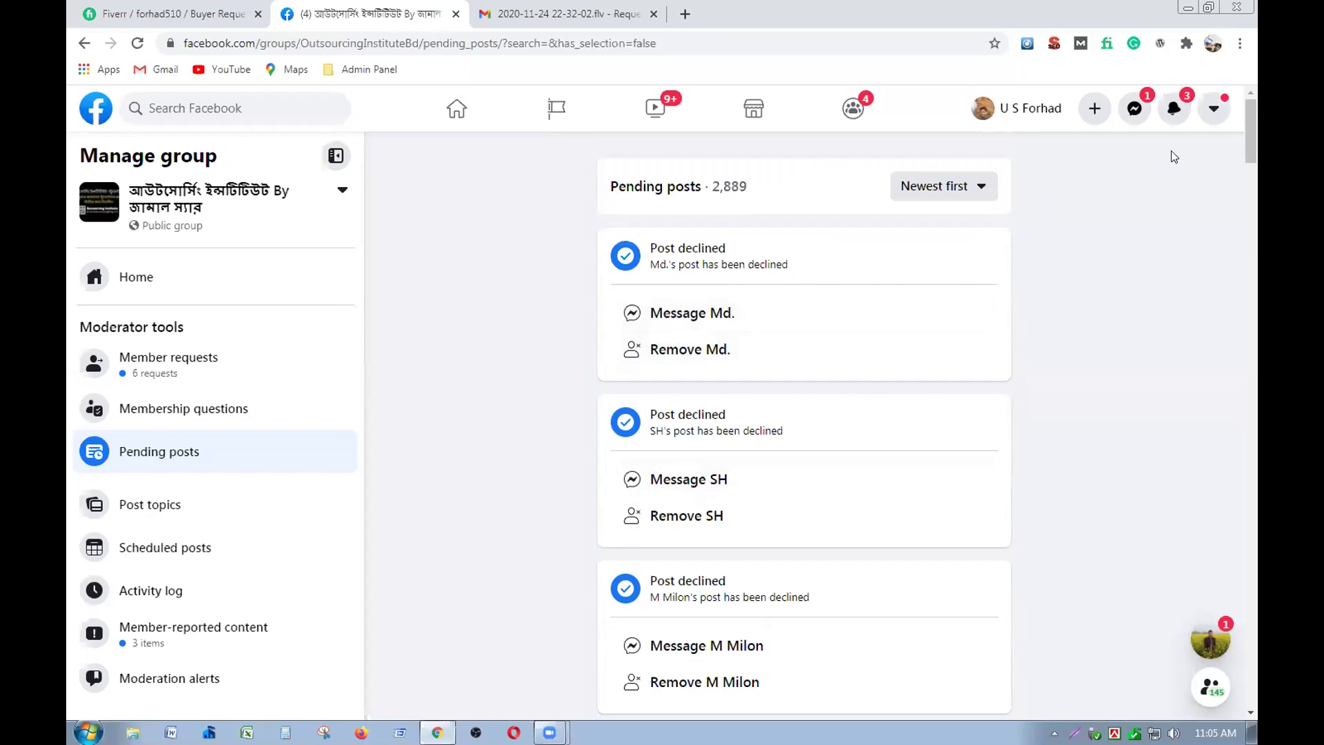
pyautogui.click(1174, 108)
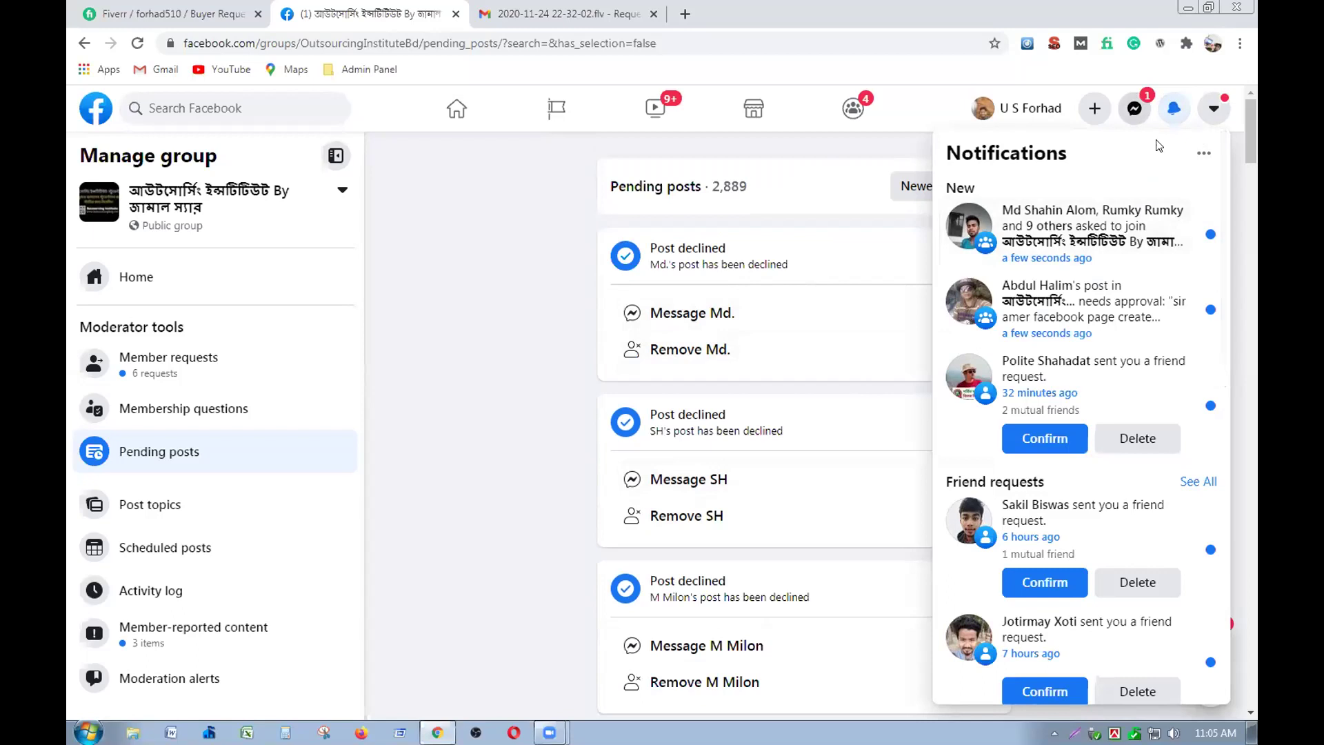
# - Check the Messenger chat list and the Facebook notifications, then close them to return to the pending posts
pyautogui.click(1135, 110)
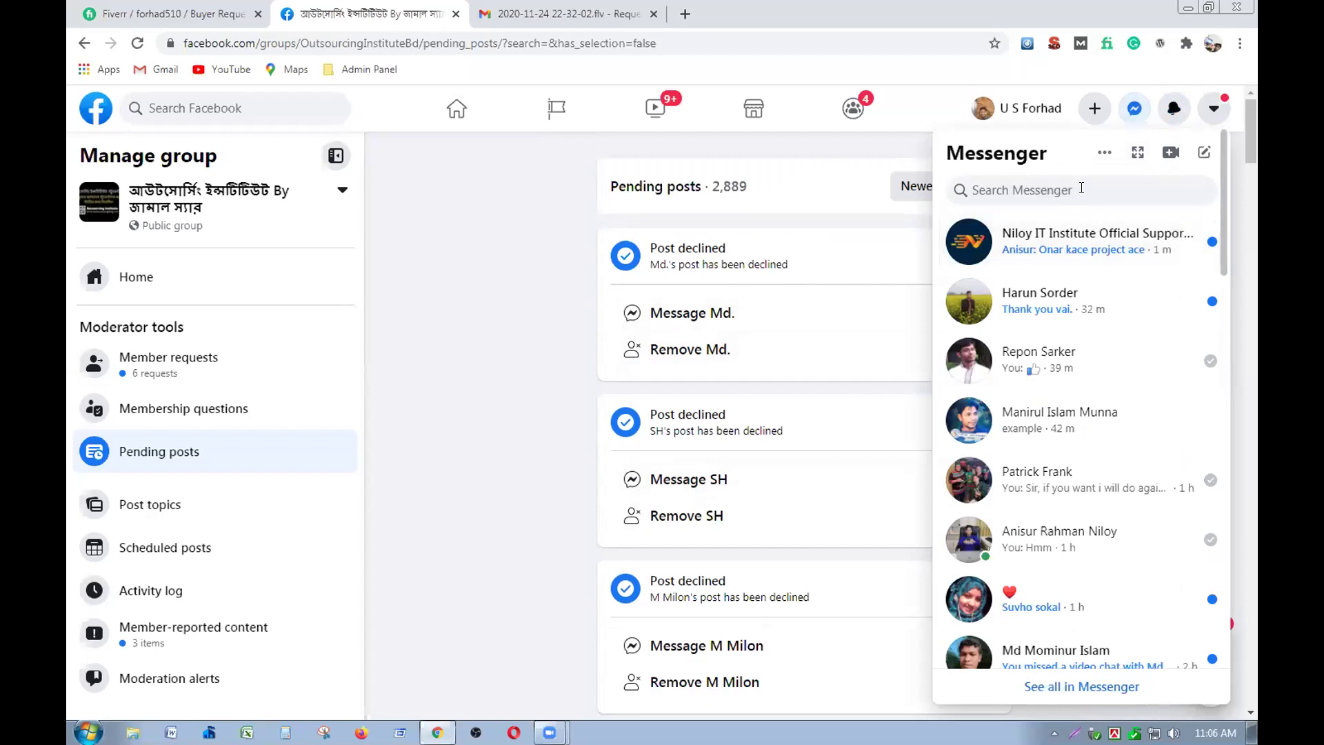
pyautogui.click(1174, 108)
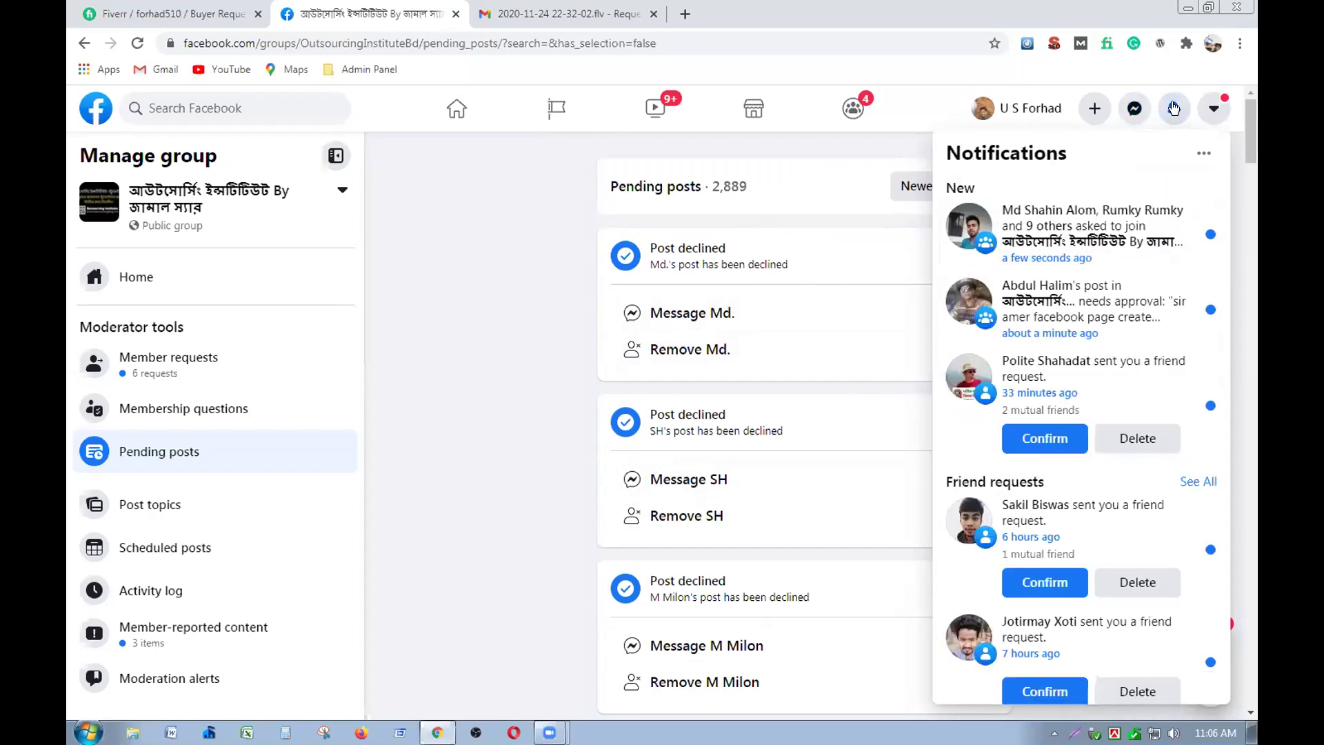
pyautogui.click(1174, 109)
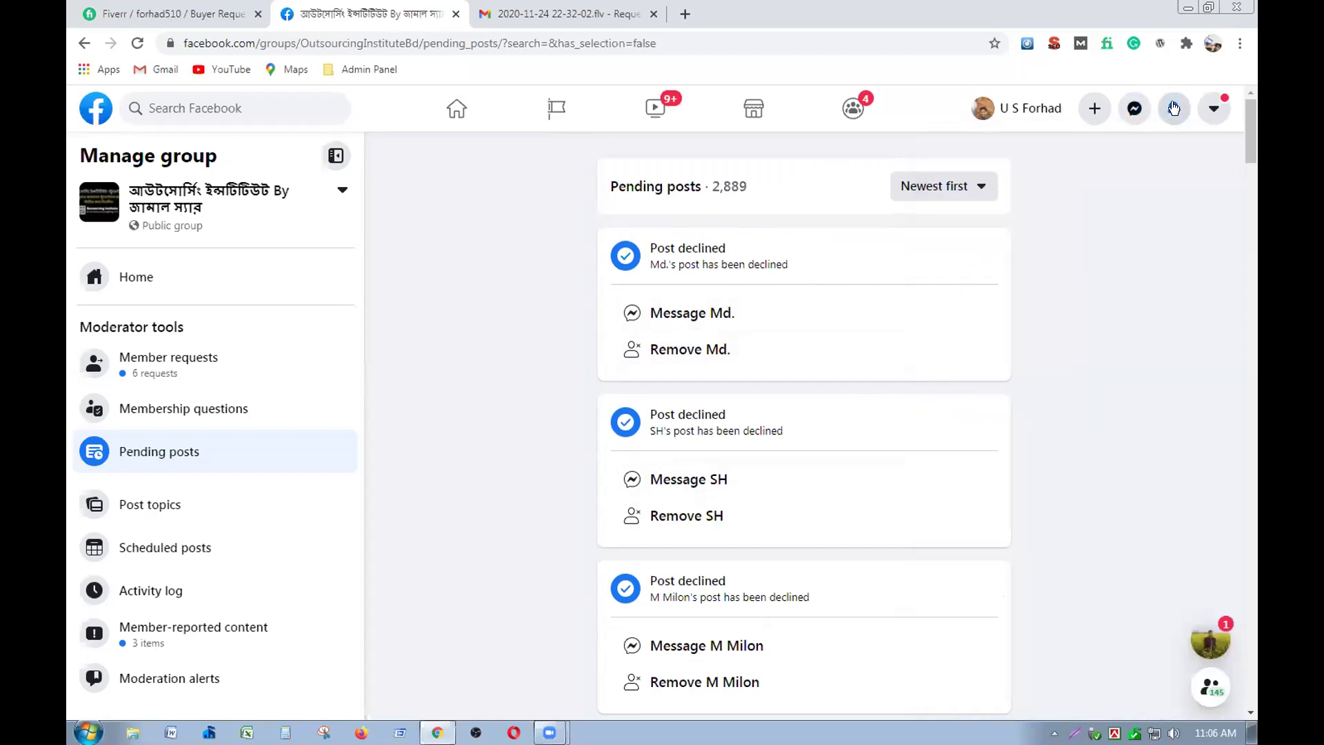
pyautogui.click(1139, 114)
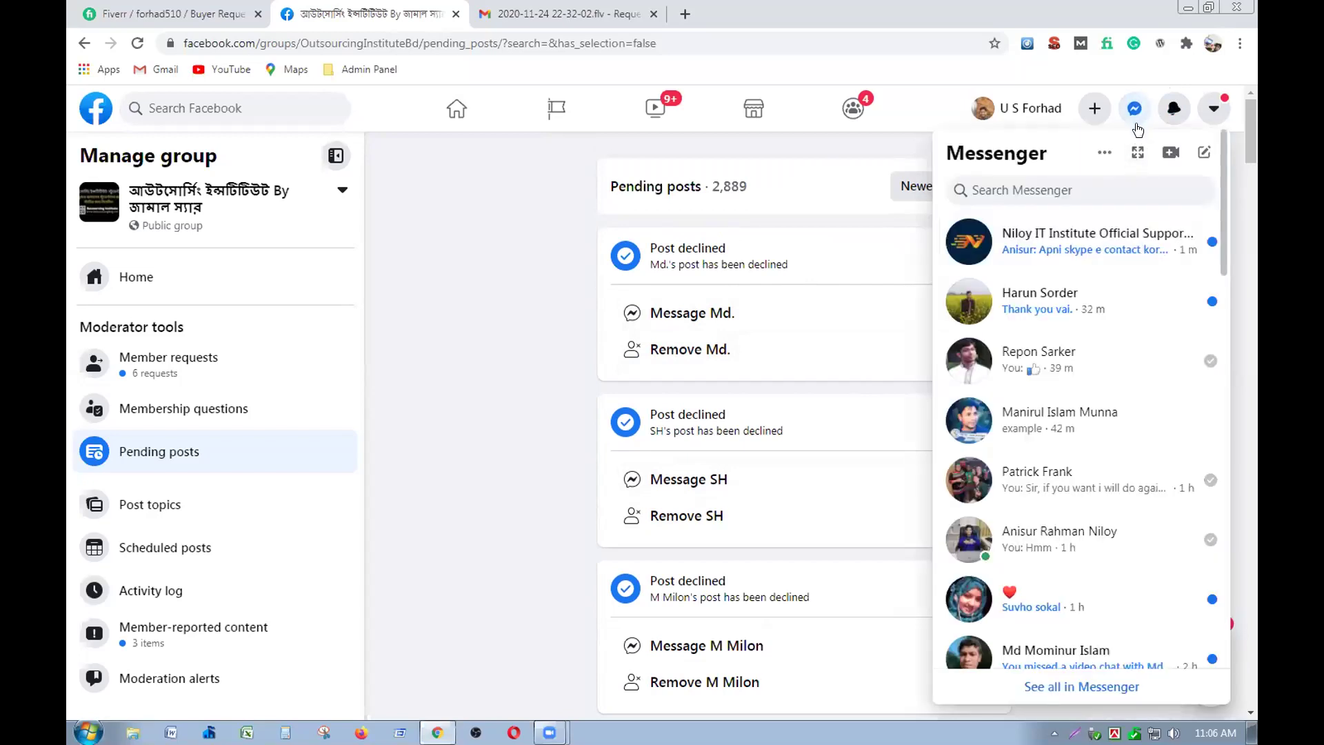
pyautogui.click(1135, 116)
pyautogui.click(1166, 112)
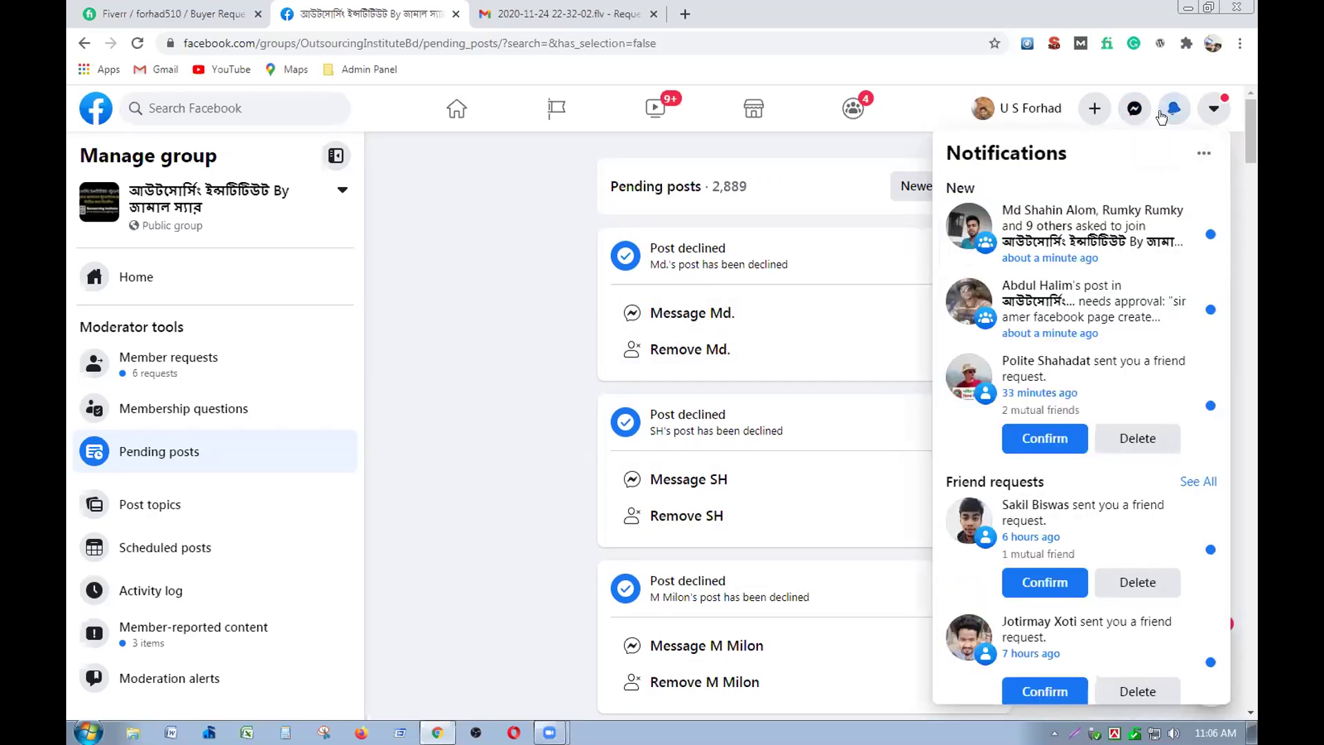
pyautogui.click(1166, 113)
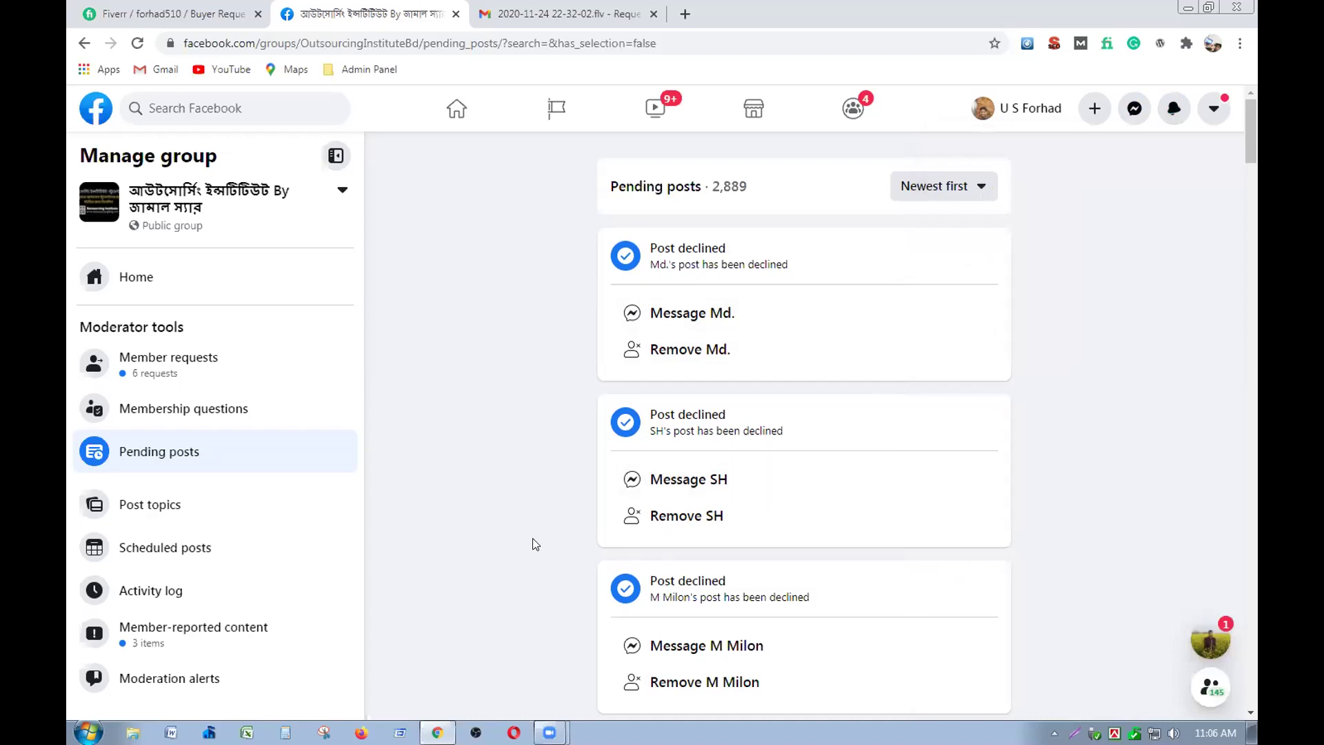
# - Reload the group's pending posts and approve the newest one, a student's post about the paid admission and confirmation mail
pyautogui.scroll(-10, 546, 594)
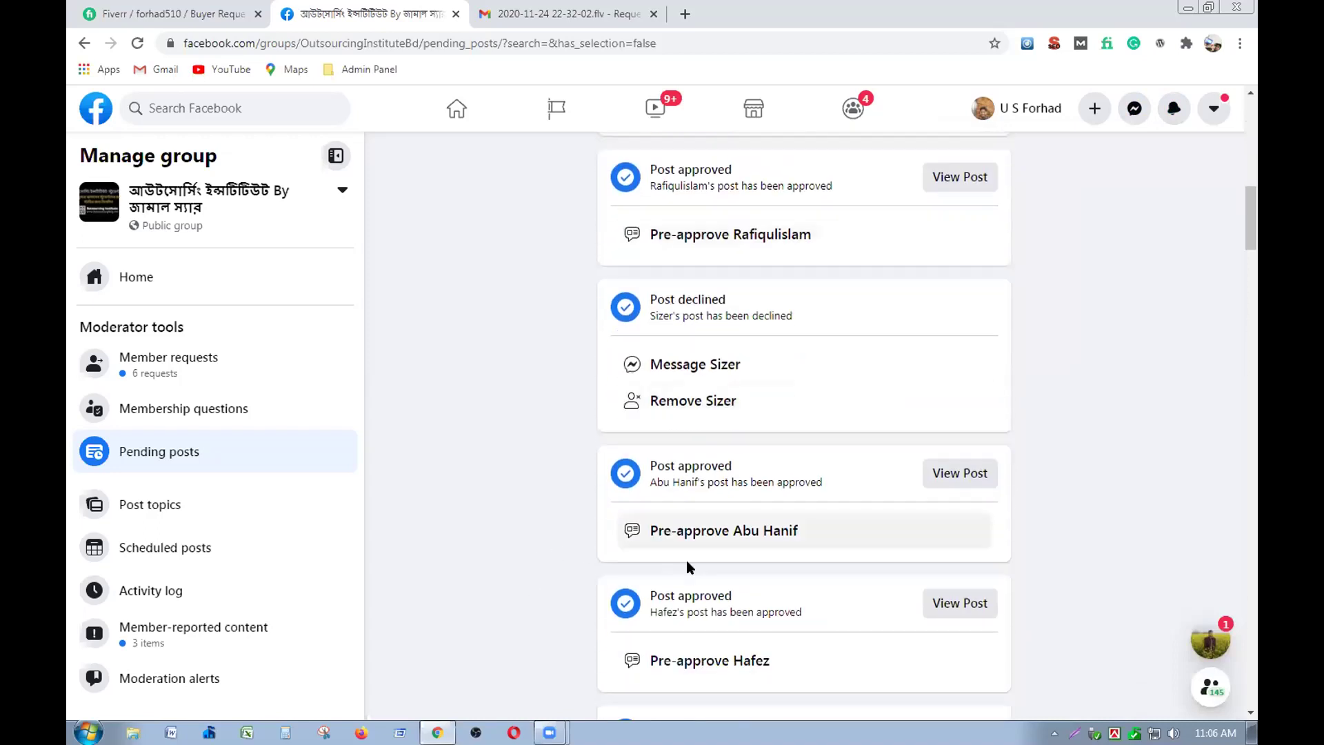
pyautogui.scroll(-4, 690, 562)
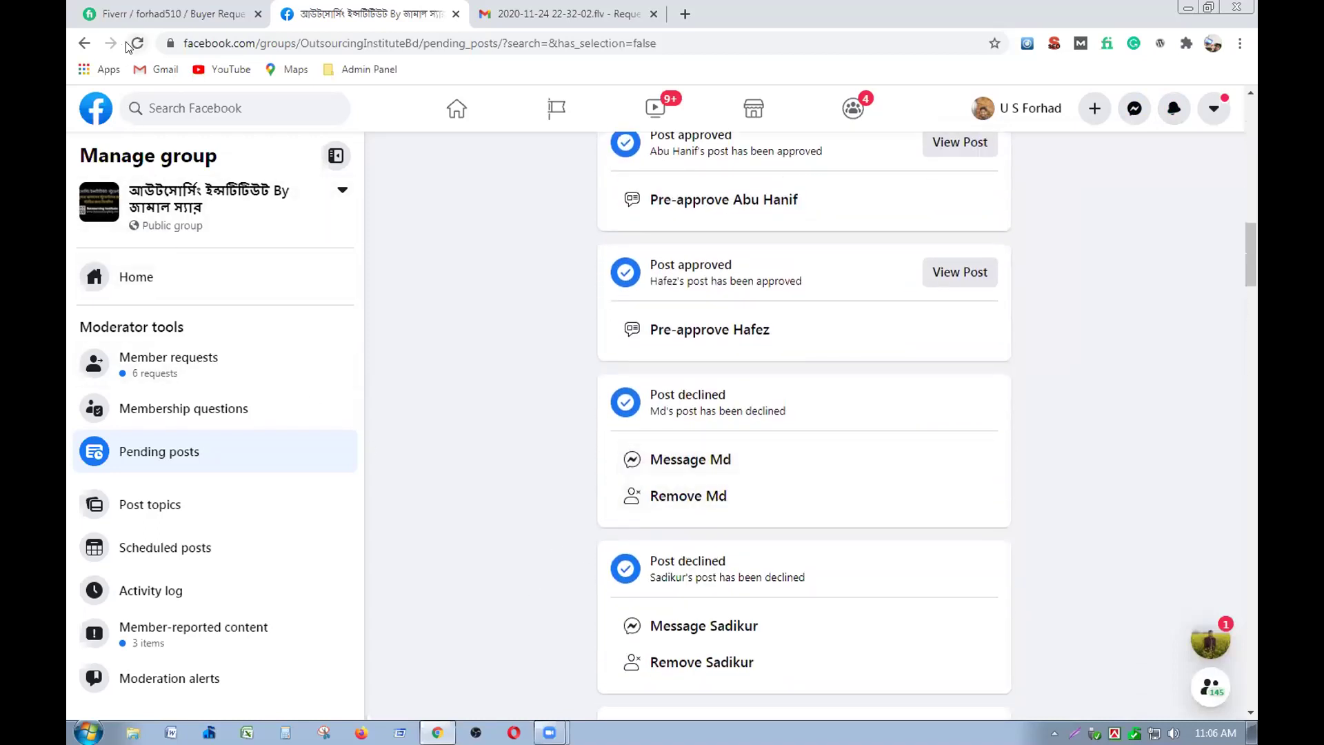
pyautogui.click(129, 45)
pyautogui.click(136, 44)
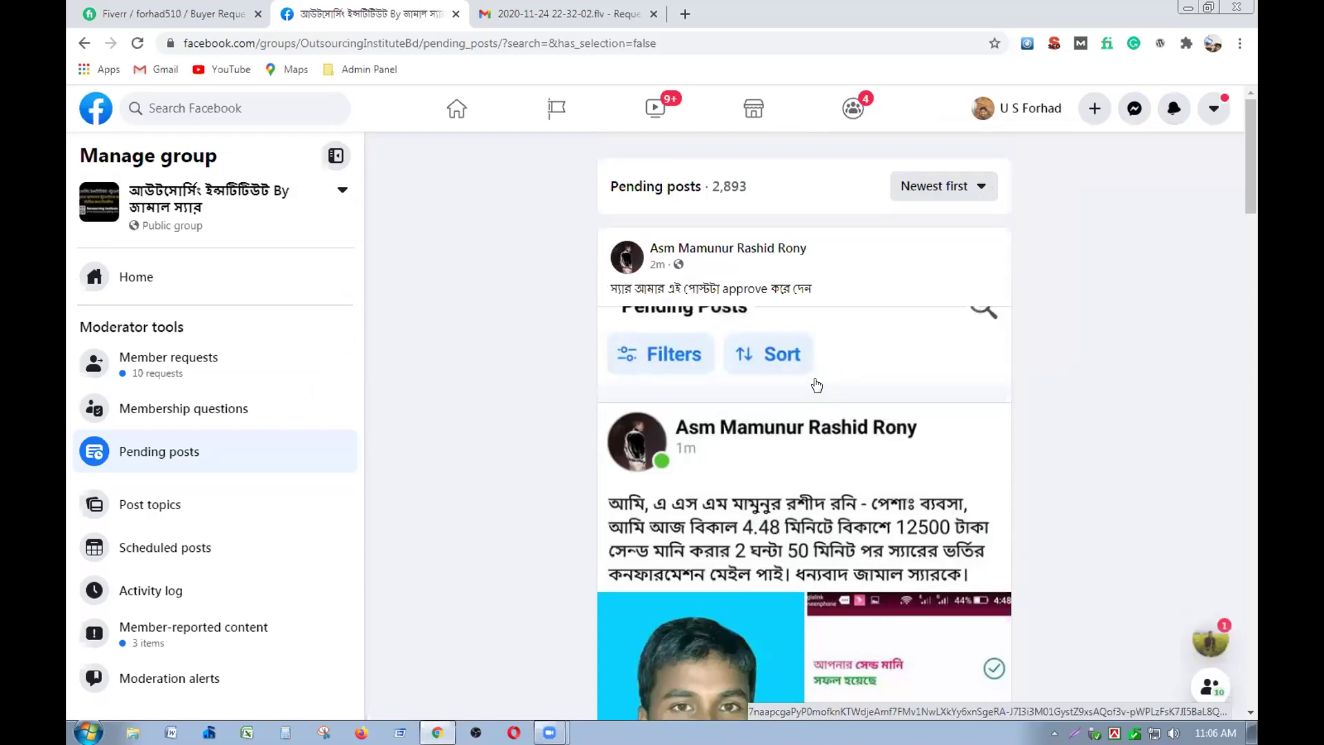
pyautogui.scroll(-3, 814, 390)
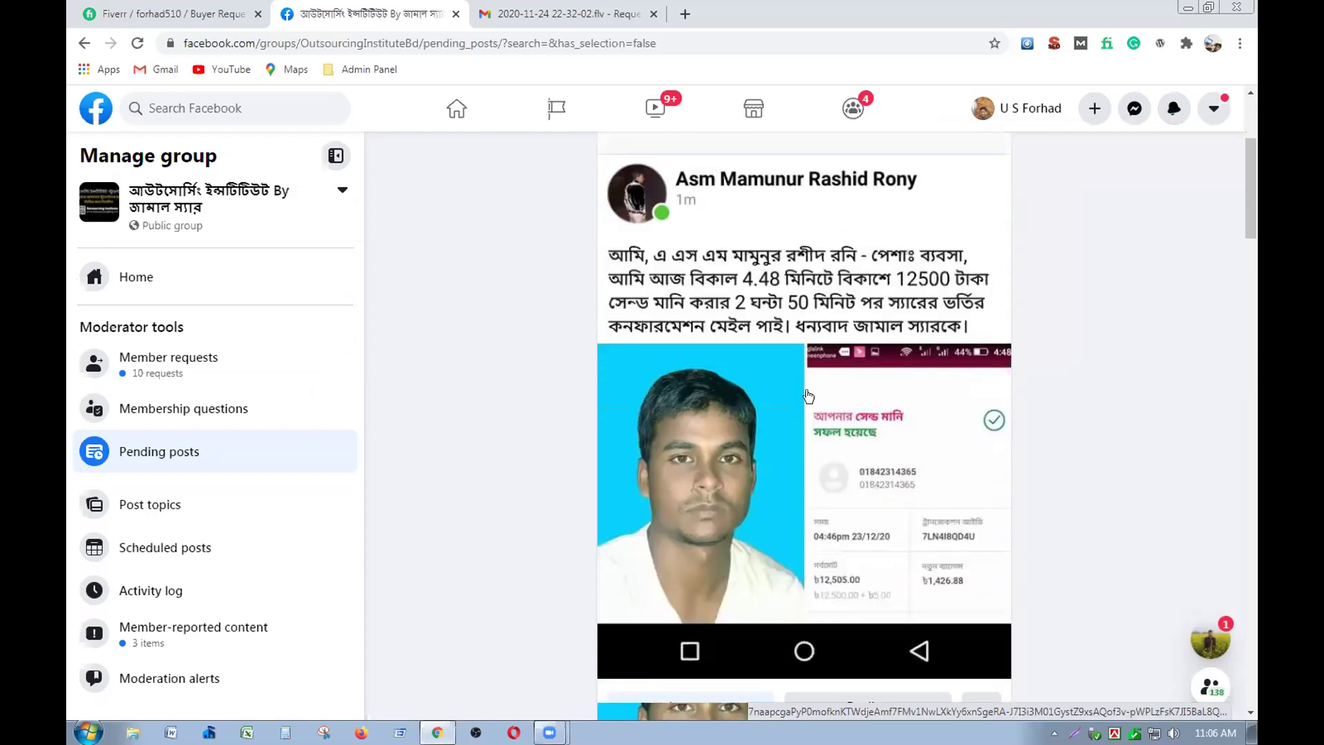
pyautogui.scroll(-2, 807, 396)
pyautogui.click(684, 552)
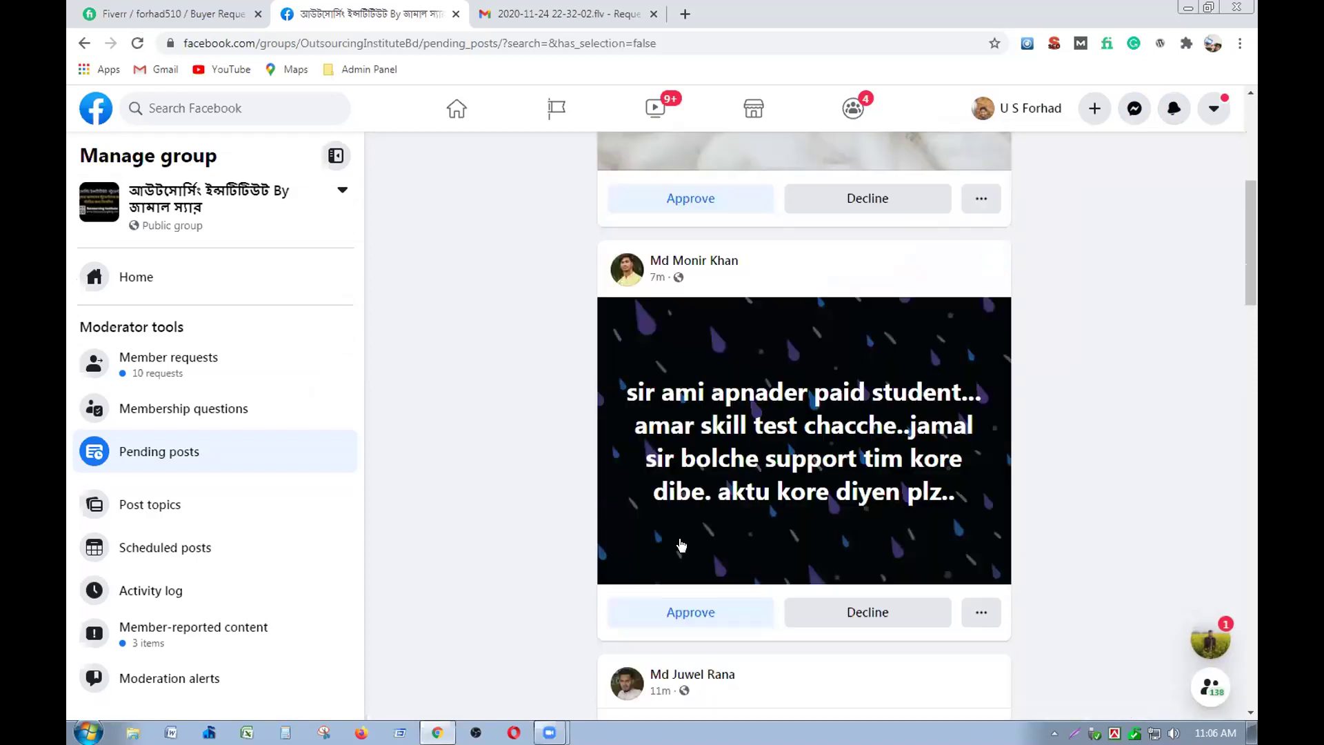
# - Look through the remaining pending group posts for students' support requests, from the newest down to those about 11 hours old and back
pyautogui.scroll(8, 812, 436)
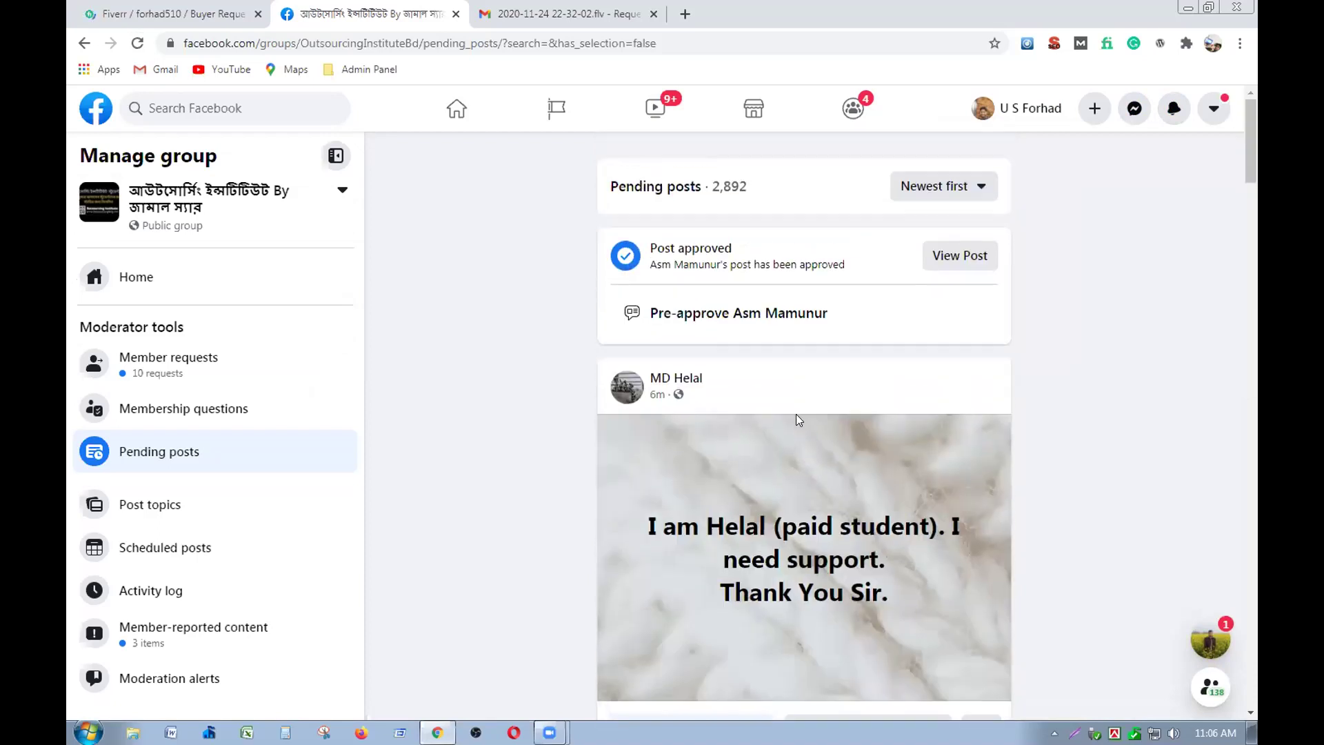
pyautogui.scroll(-15, 807, 418)
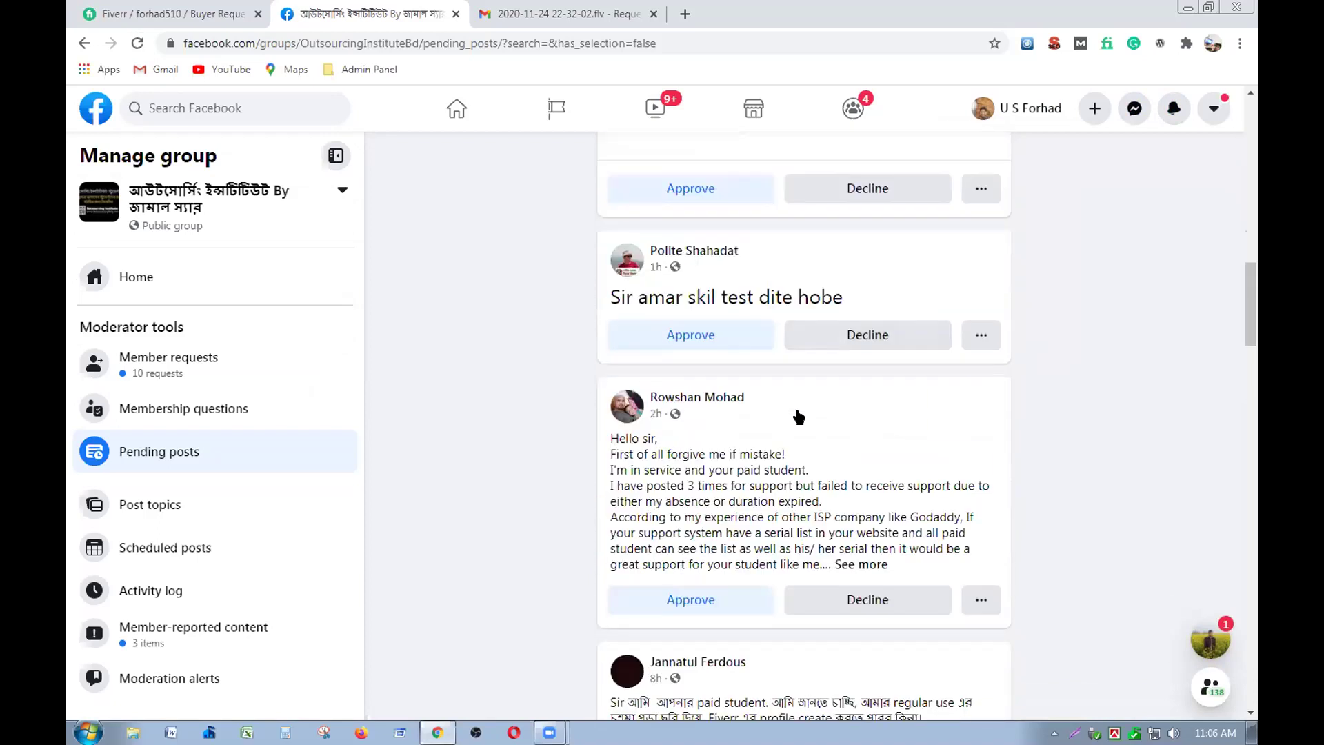
pyautogui.scroll(-15, 798, 417)
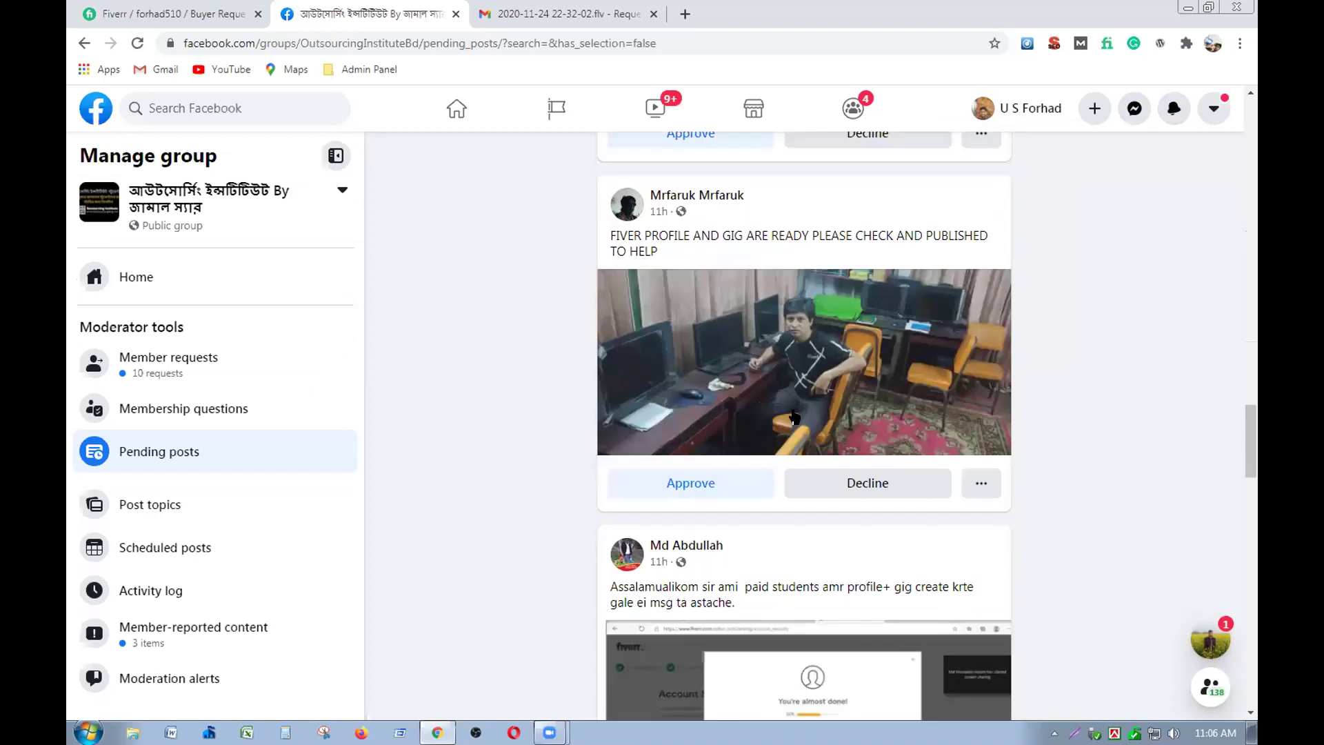
pyautogui.scroll(4, 795, 423)
pyautogui.scroll(5, 794, 423)
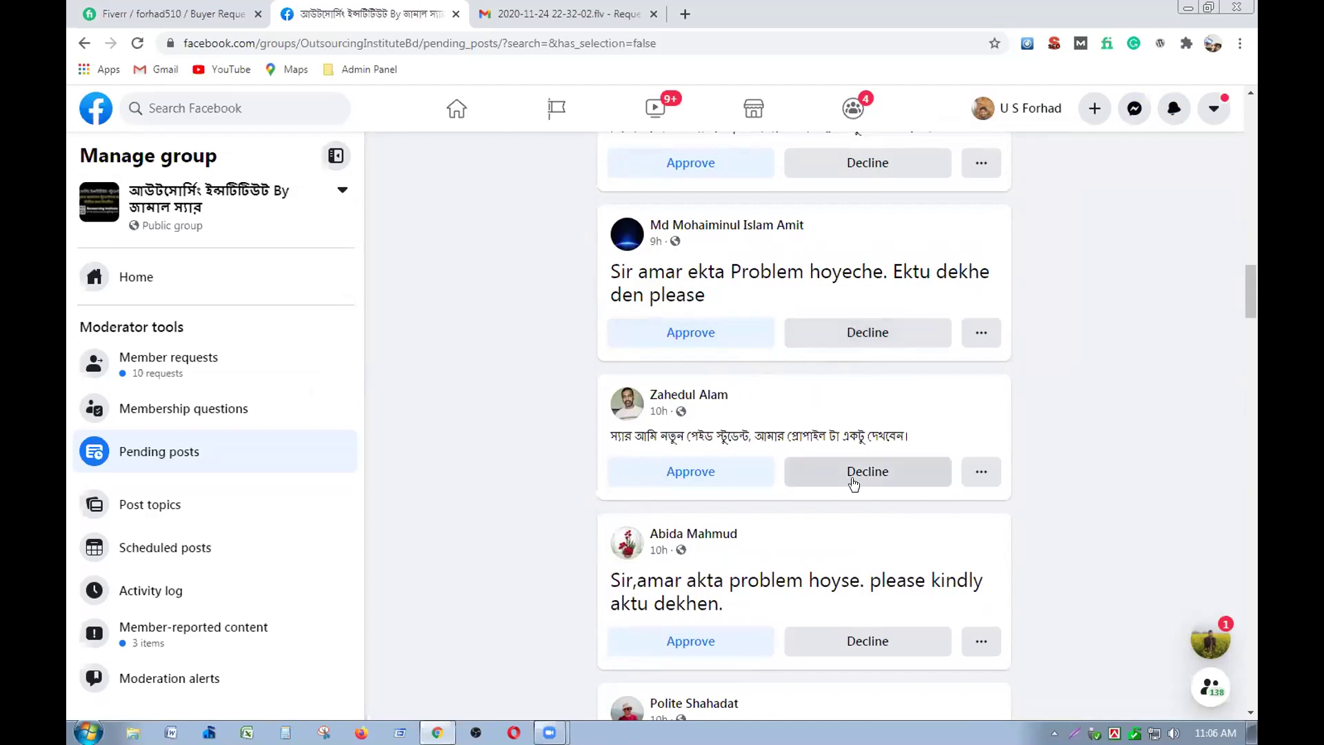
pyautogui.scroll(-1, 817, 576)
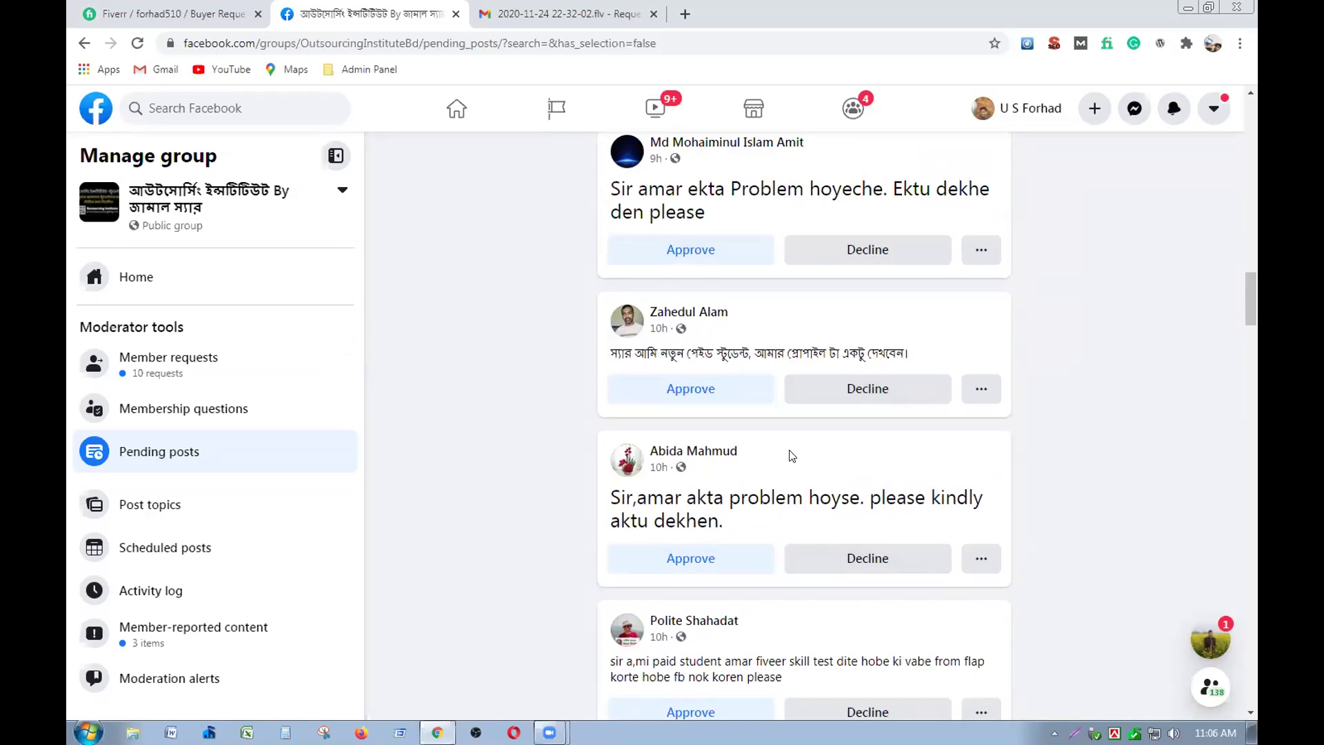
pyautogui.scroll(3, 790, 452)
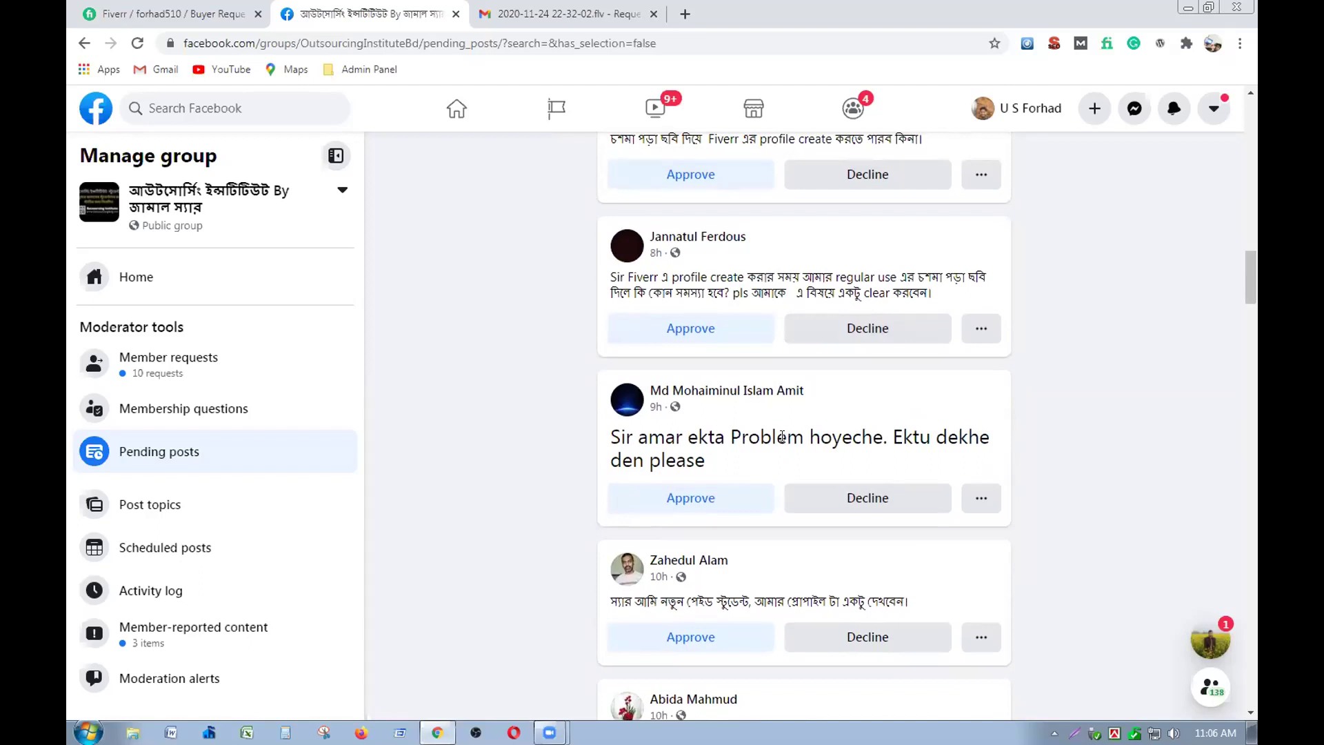
pyautogui.scroll(6, 782, 436)
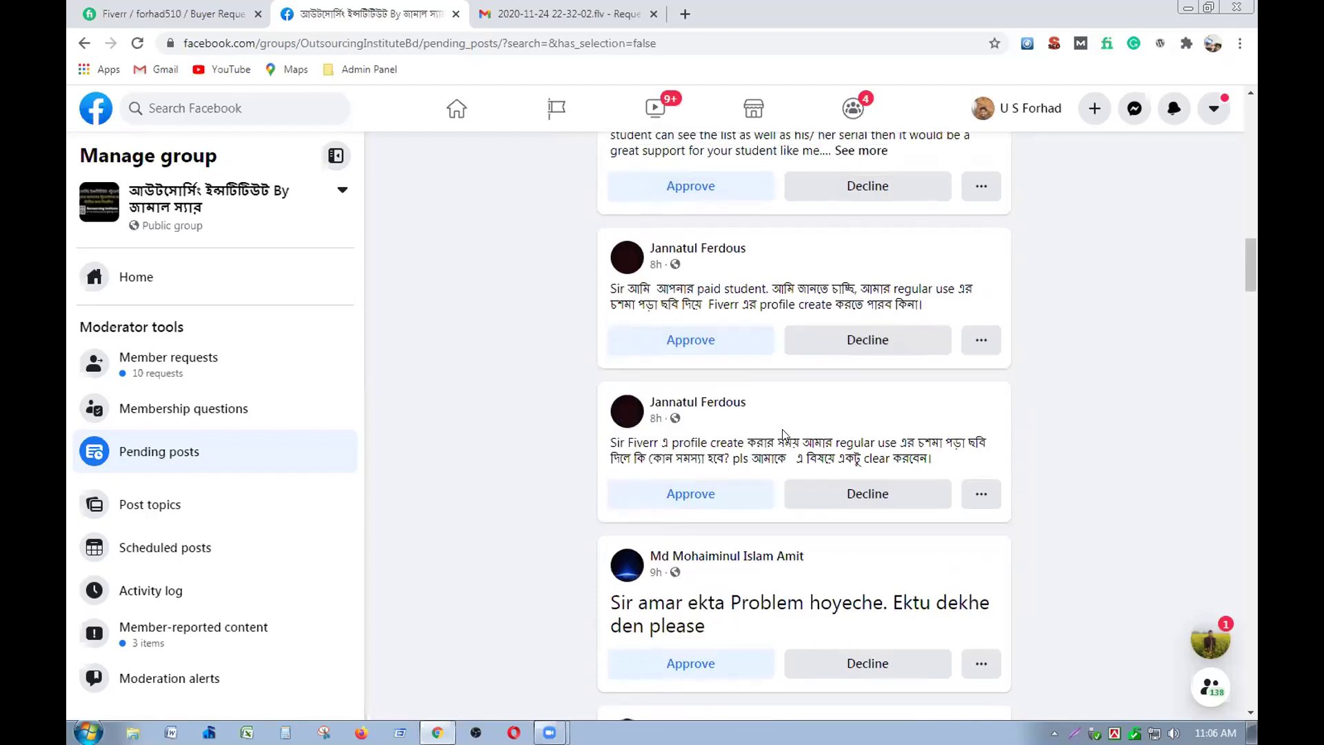
pyautogui.scroll(4, 780, 426)
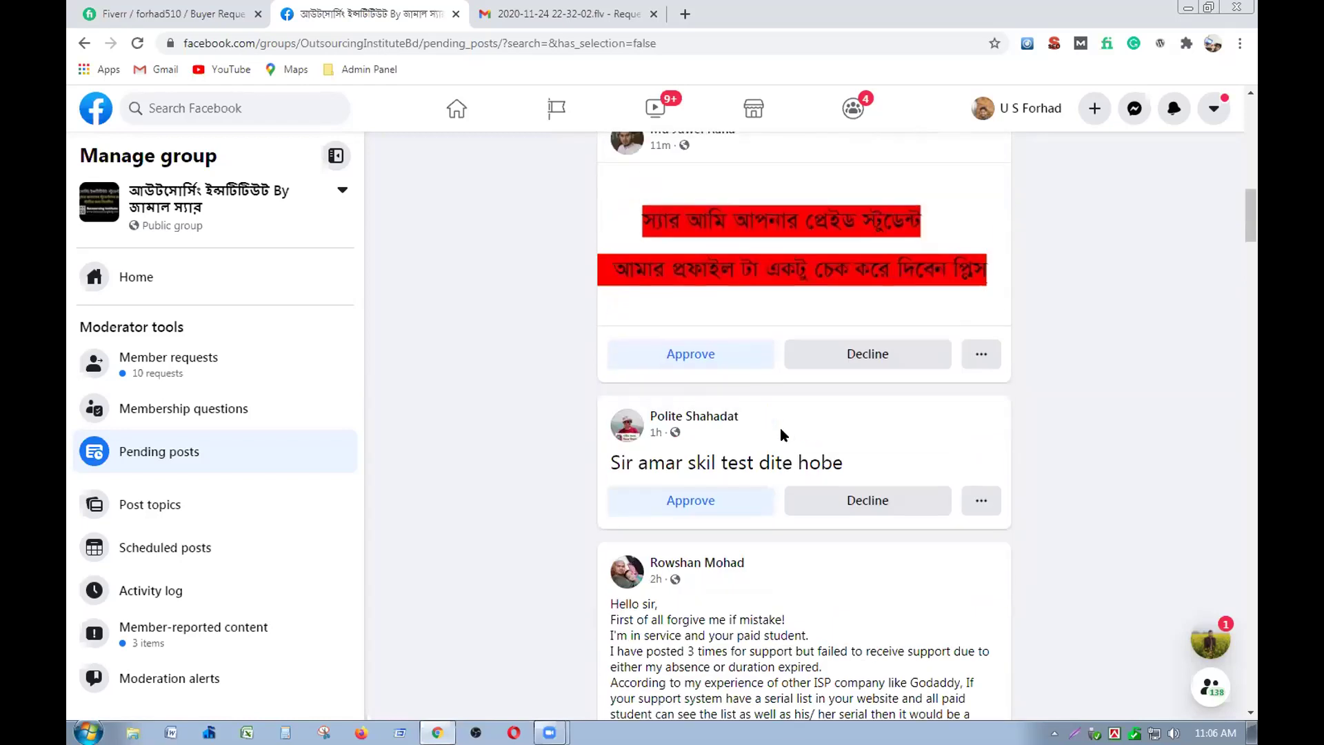
pyautogui.scroll(5, 780, 417)
pyautogui.scroll(-4, 779, 413)
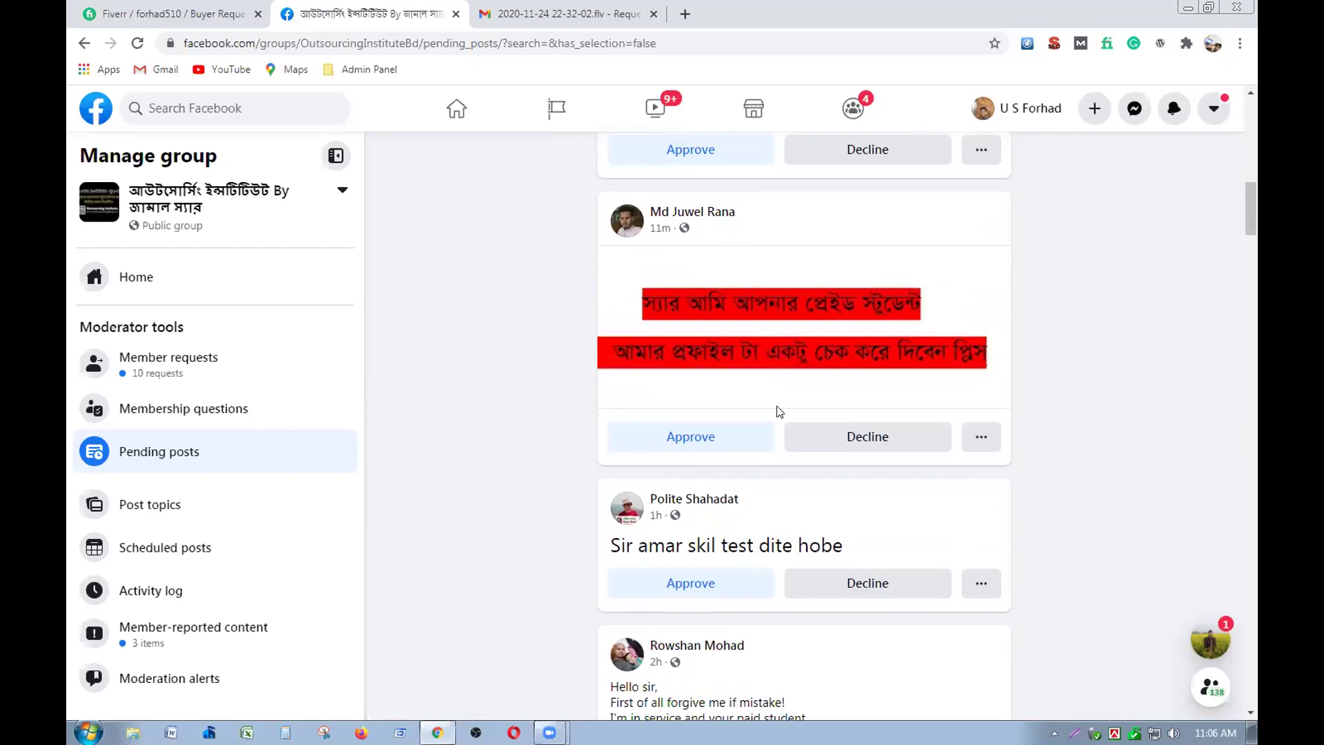
# - Decline the paid students' pending posts asking for a profile check and for help with a skill test
pyautogui.click(868, 443)
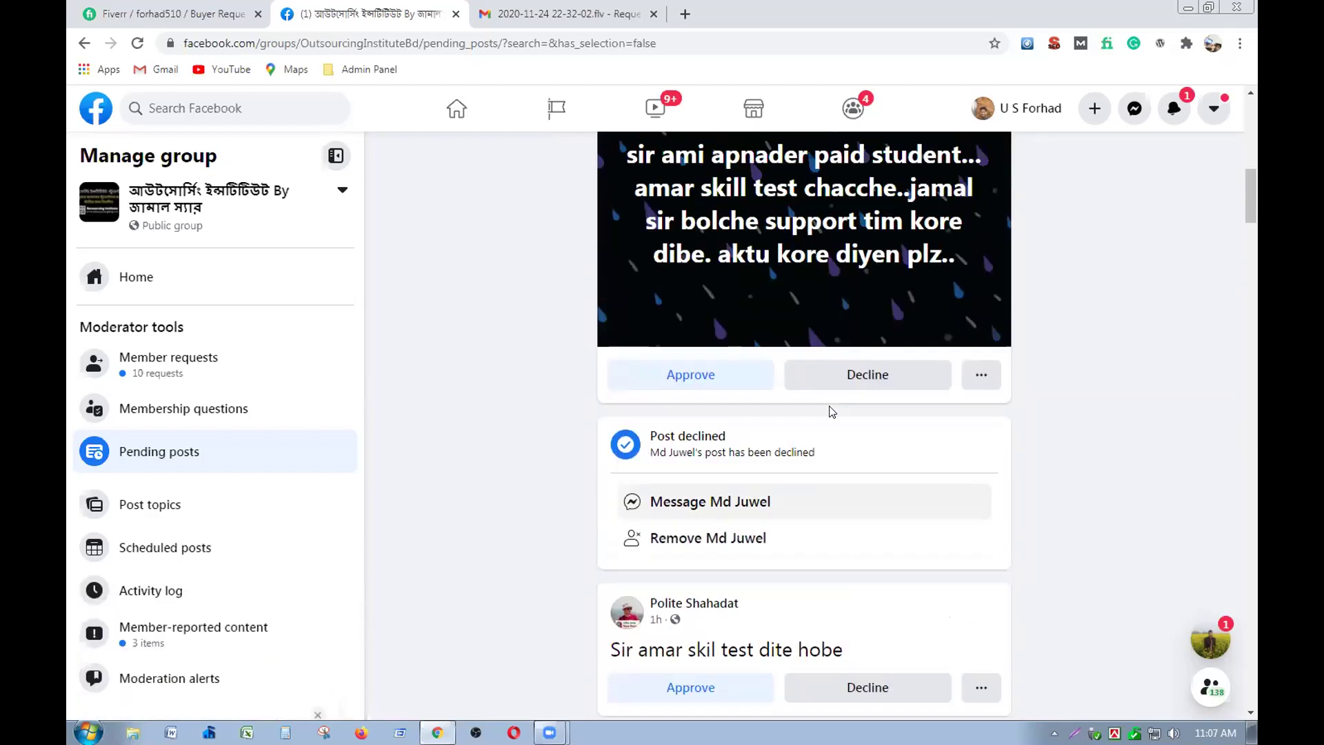
pyautogui.moveTo(676, 348); pyautogui.dragTo(902, 435)
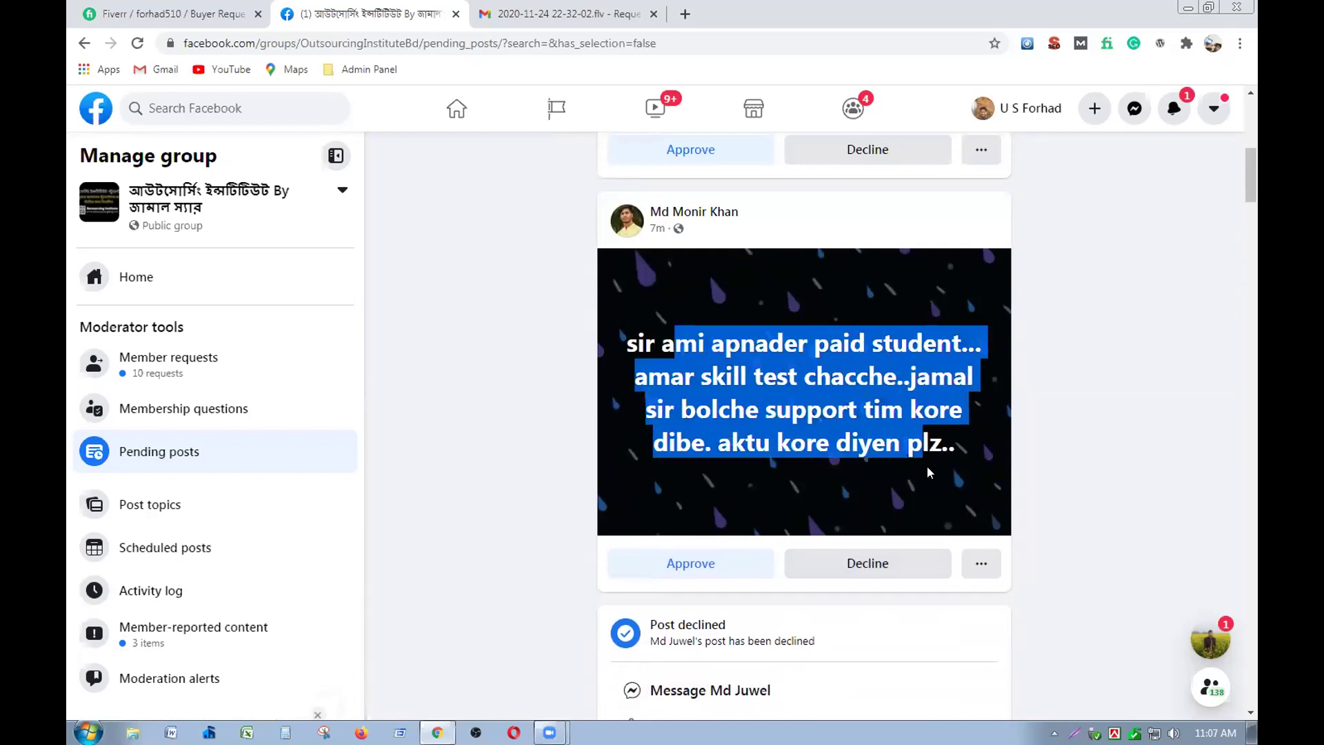
pyautogui.click(855, 483)
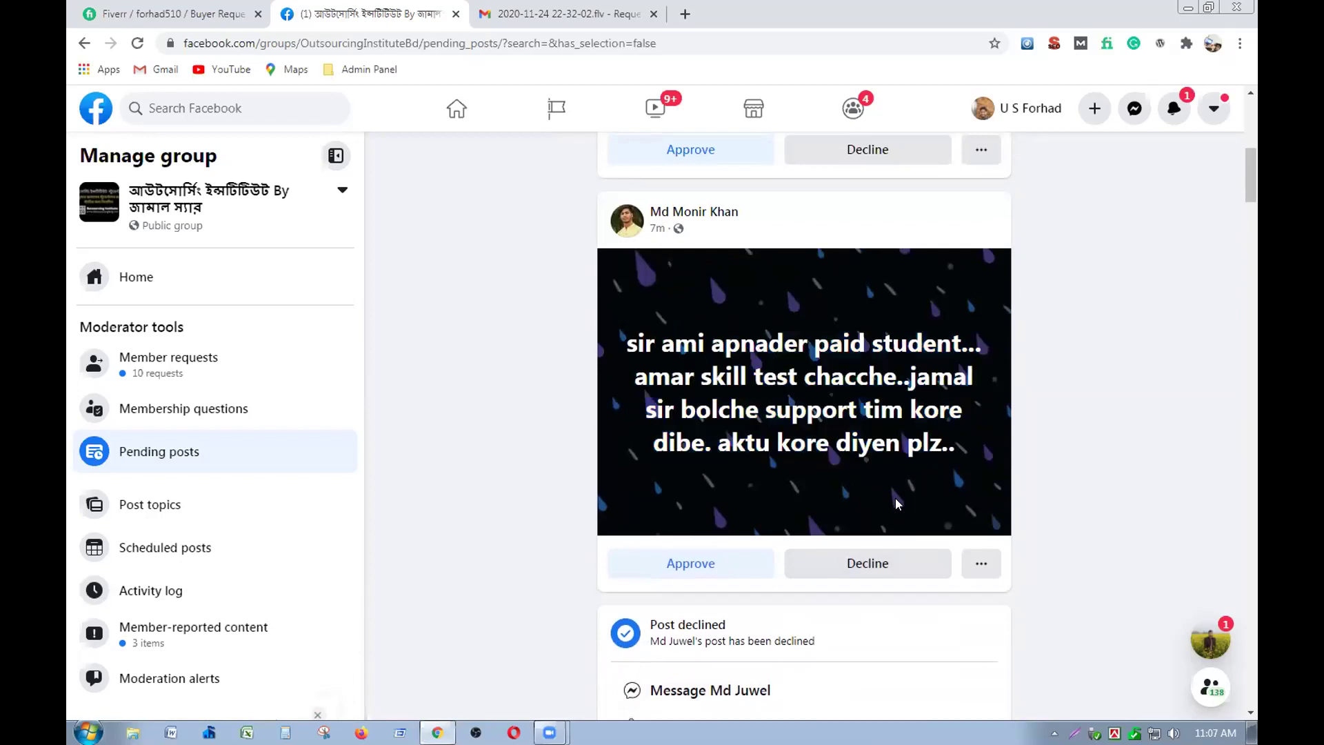
pyautogui.click(858, 558)
# - Examine the paid student's pending "need support" post and the moderated posts around it
pyautogui.scroll(10, 784, 490)
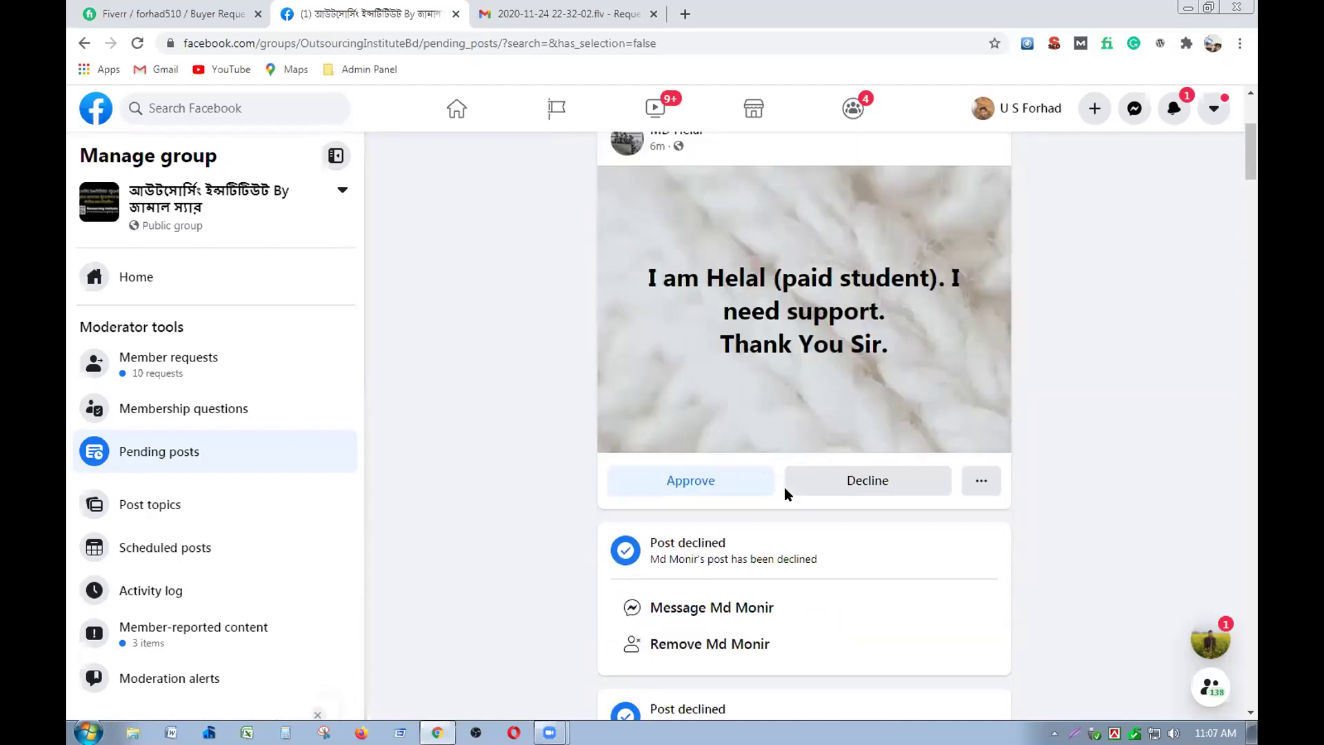
pyautogui.scroll(-3, 786, 480)
pyautogui.moveTo(720, 463); pyautogui.dragTo(919, 518)
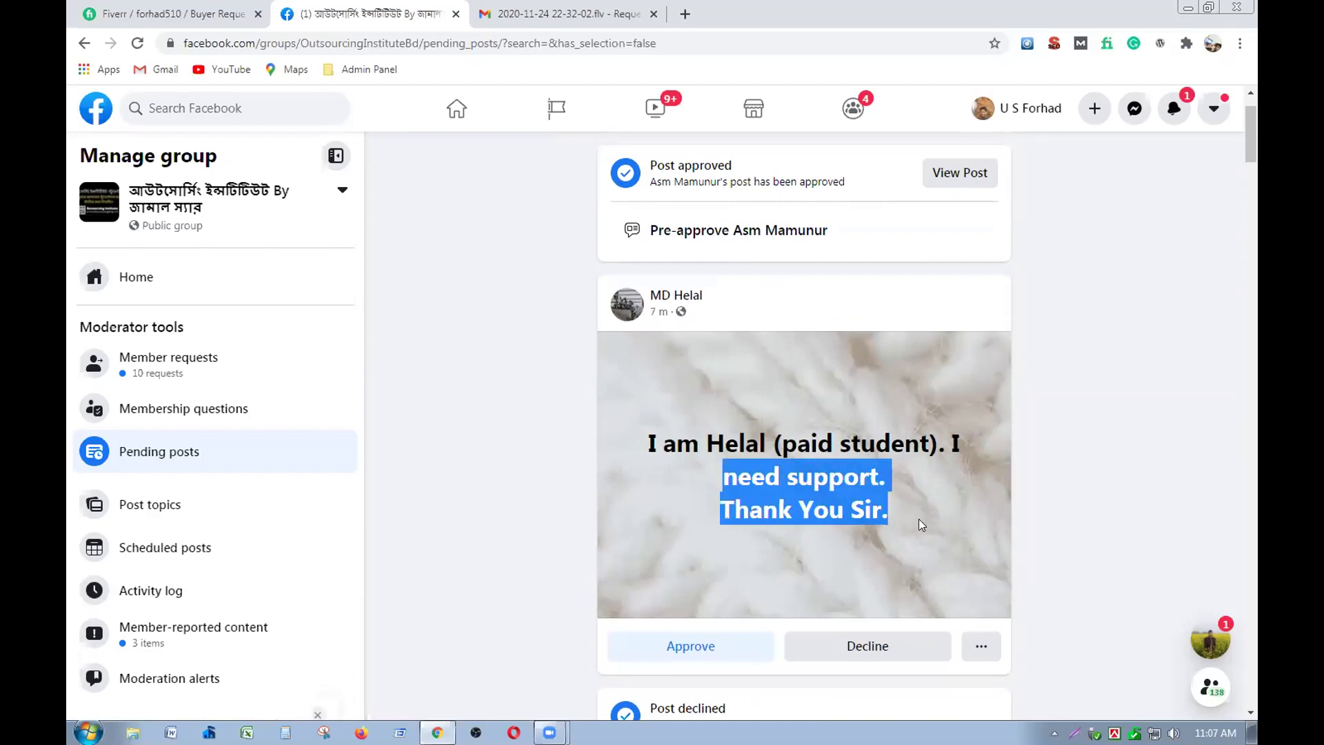
pyautogui.click(919, 508)
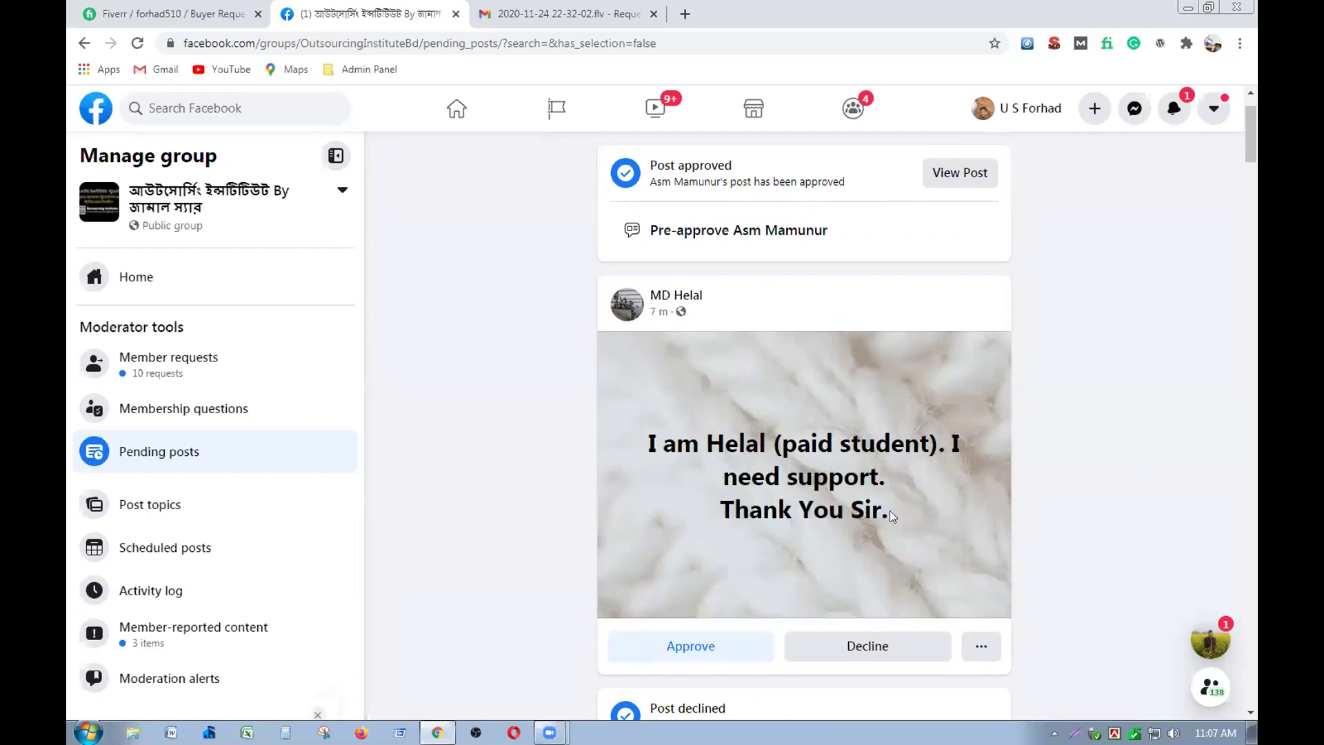
pyautogui.scroll(-6, 890, 511)
pyautogui.scroll(-5, 847, 494)
pyautogui.scroll(7, 842, 490)
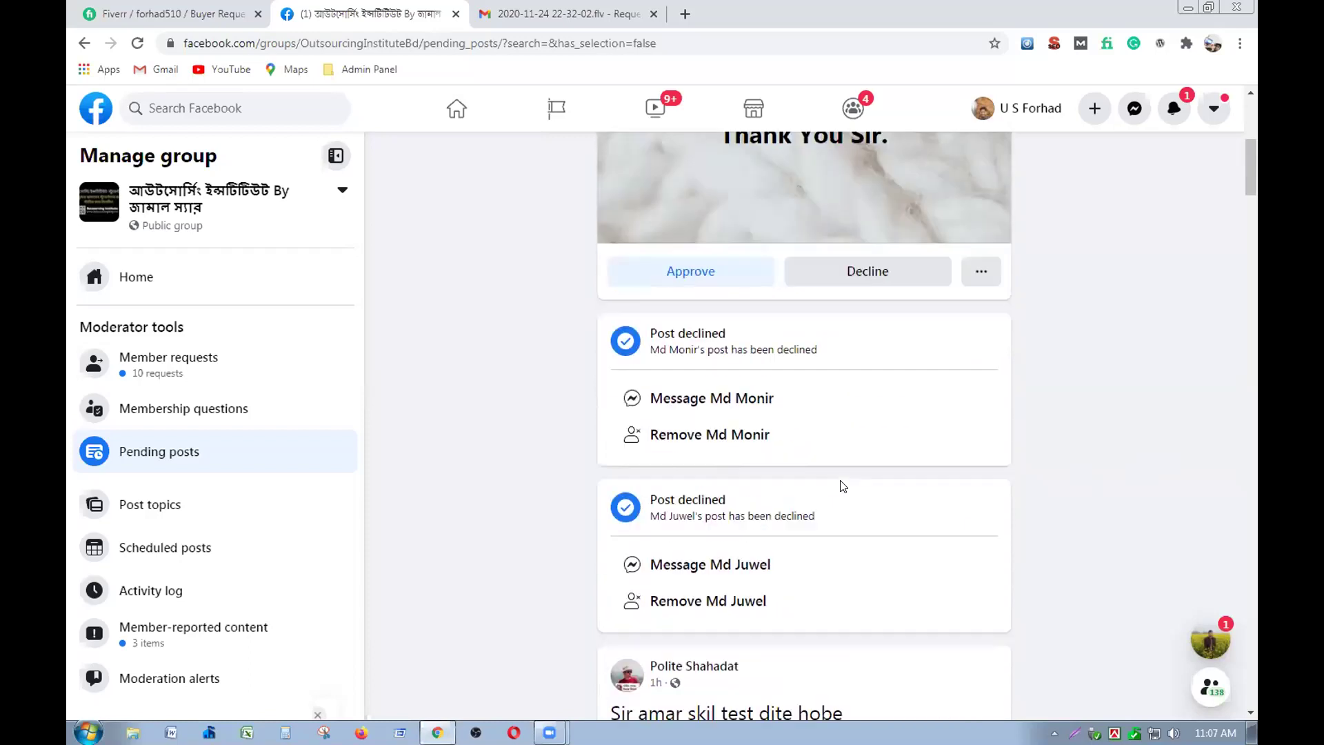
pyautogui.scroll(4, 787, 414)
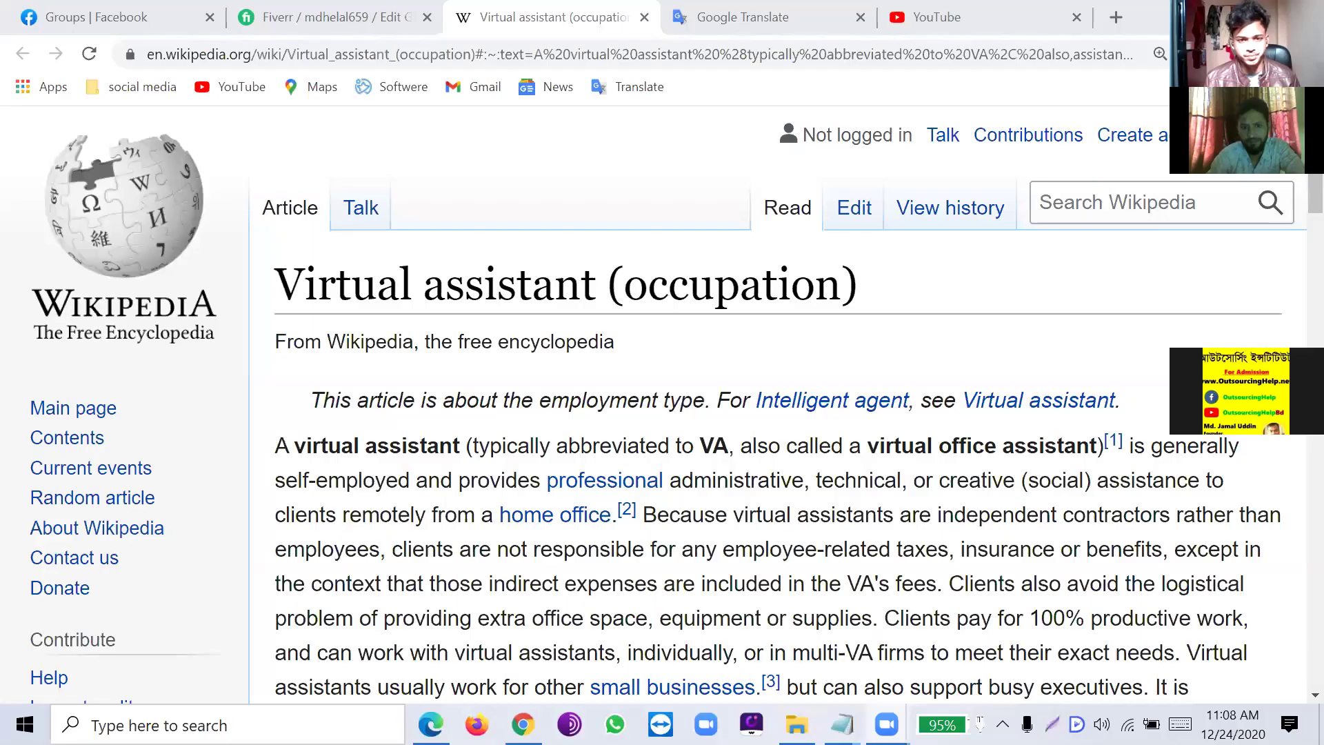
# - Switch to the student's Fiverr gig editor and examine the publishing requirements, including the English Skills Test
pyautogui.click(311, 17)
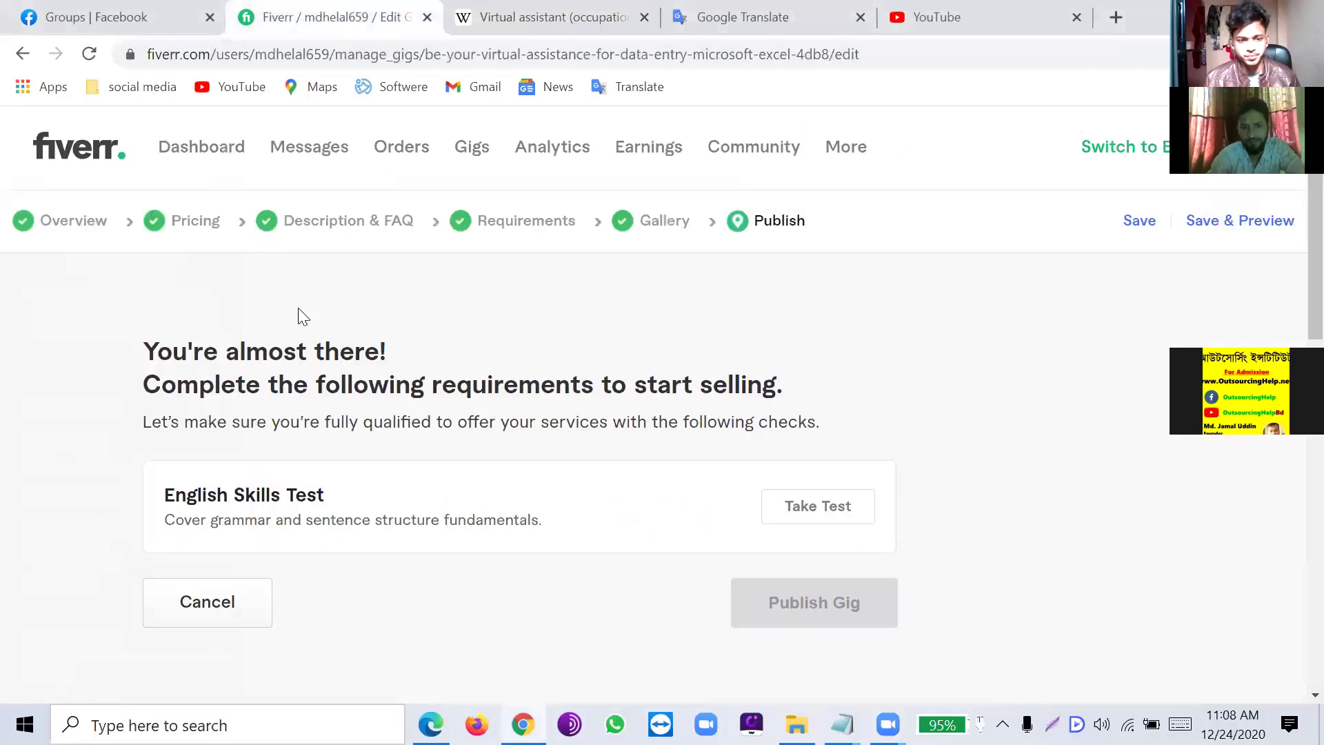
pyautogui.scroll(-1, 345, 343)
pyautogui.scroll(-5, 341, 345)
pyautogui.scroll(6, 343, 346)
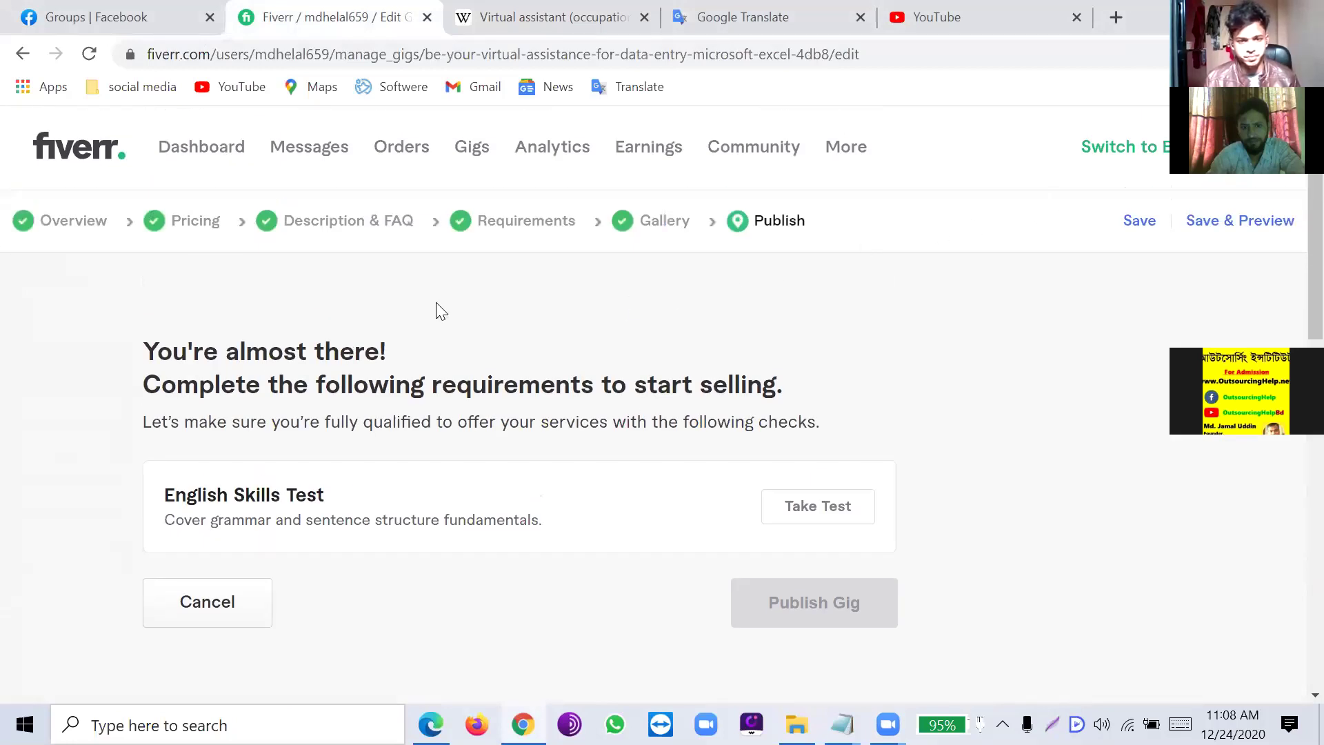
# - Check the student's draft gigs in the Fiverr gig list, then open the seller profile and view its drafts
pyautogui.click(467, 148)
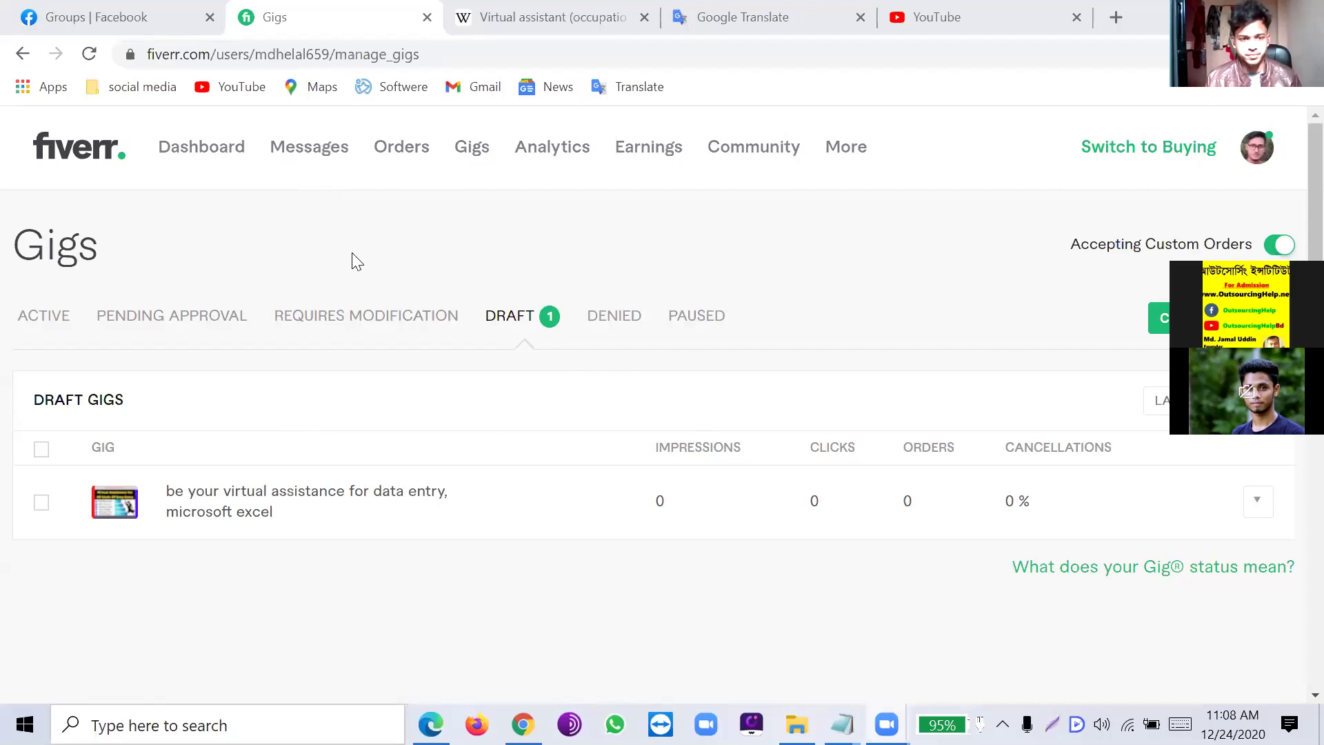
pyautogui.click(469, 149)
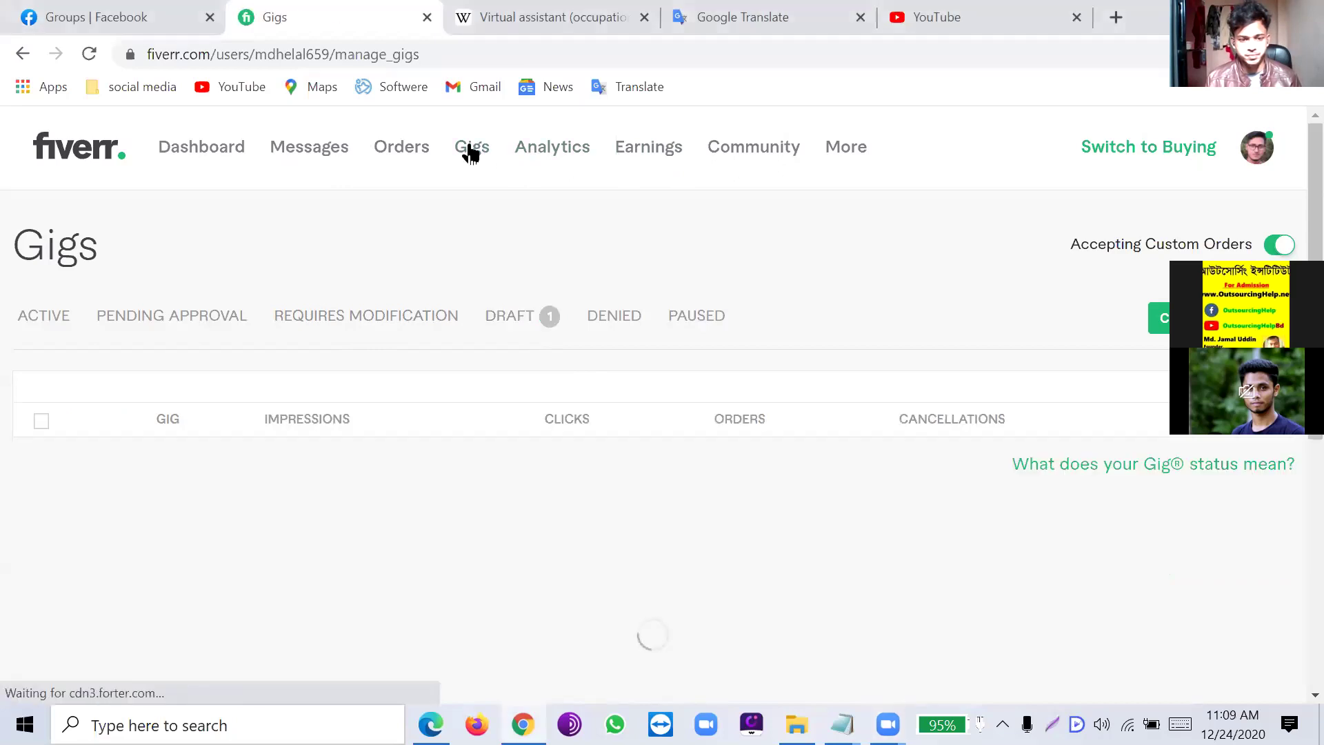
pyautogui.click(1257, 148)
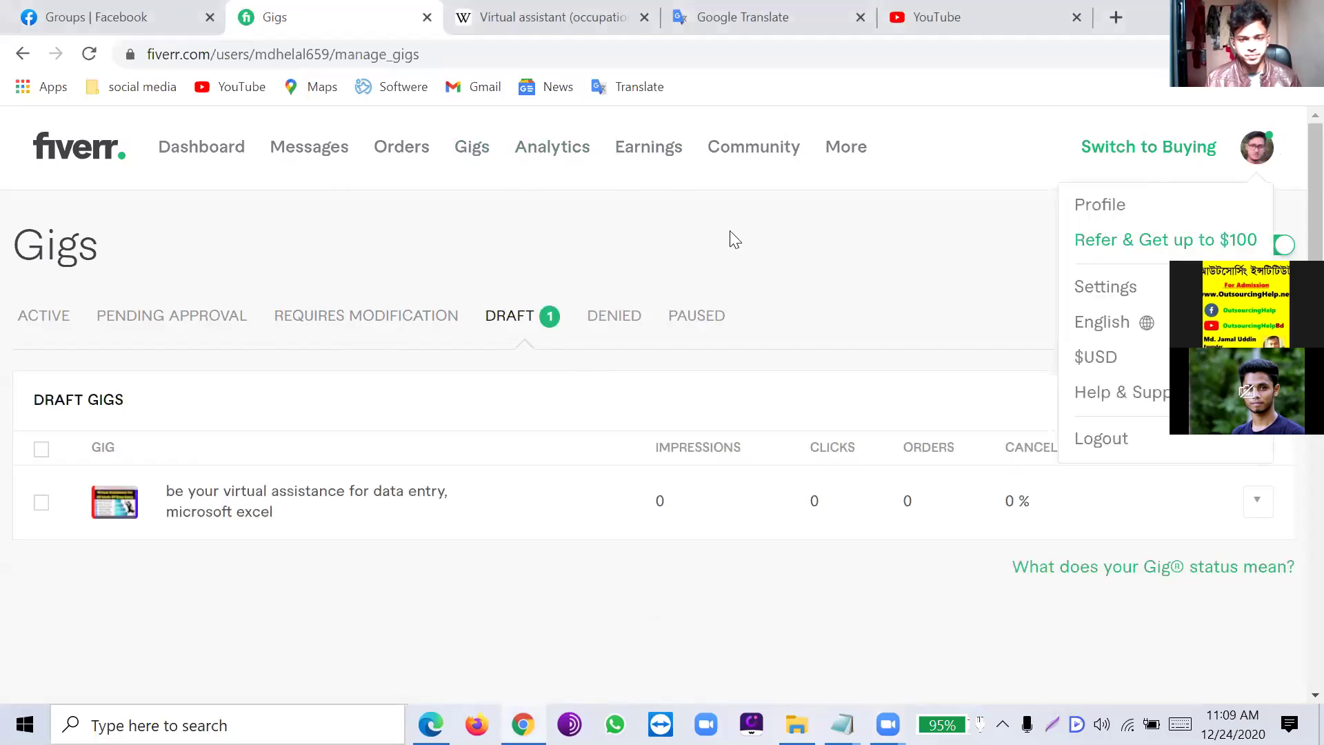
pyautogui.click(1095, 208)
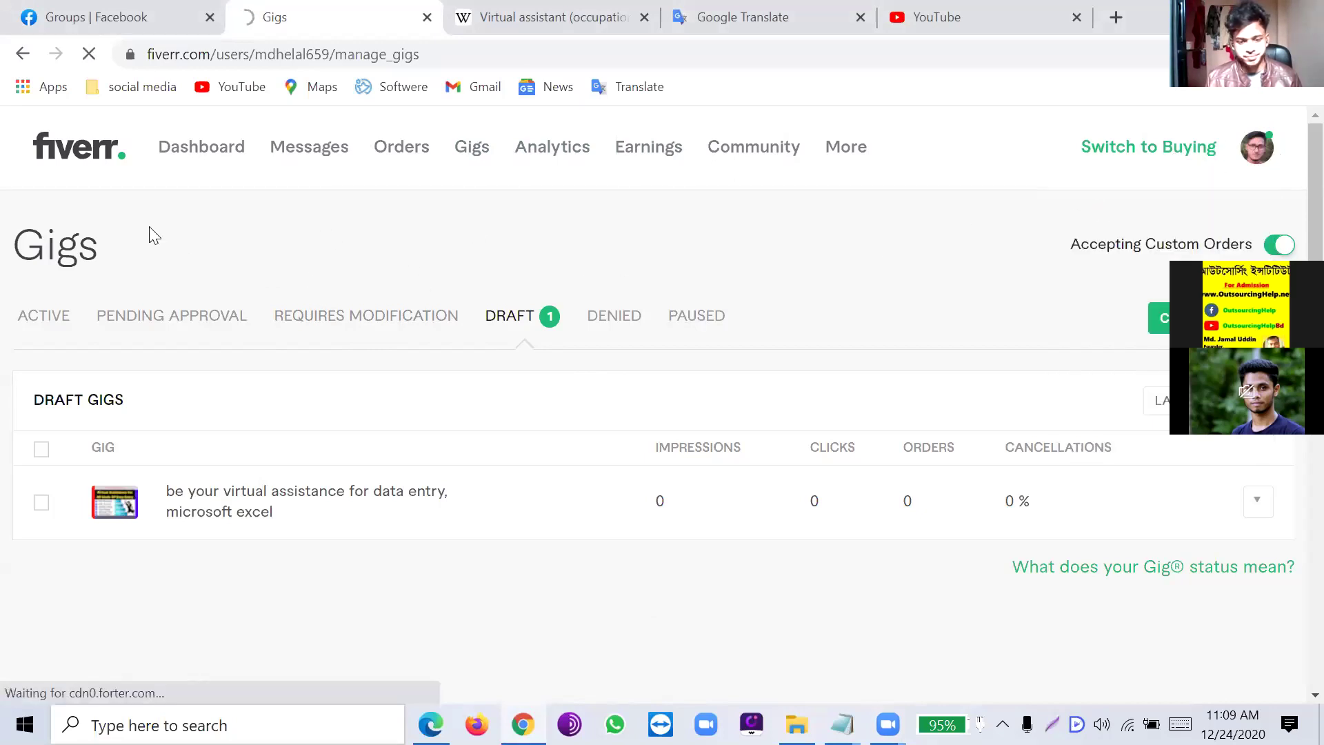
pyautogui.scroll(-1, 543, 370)
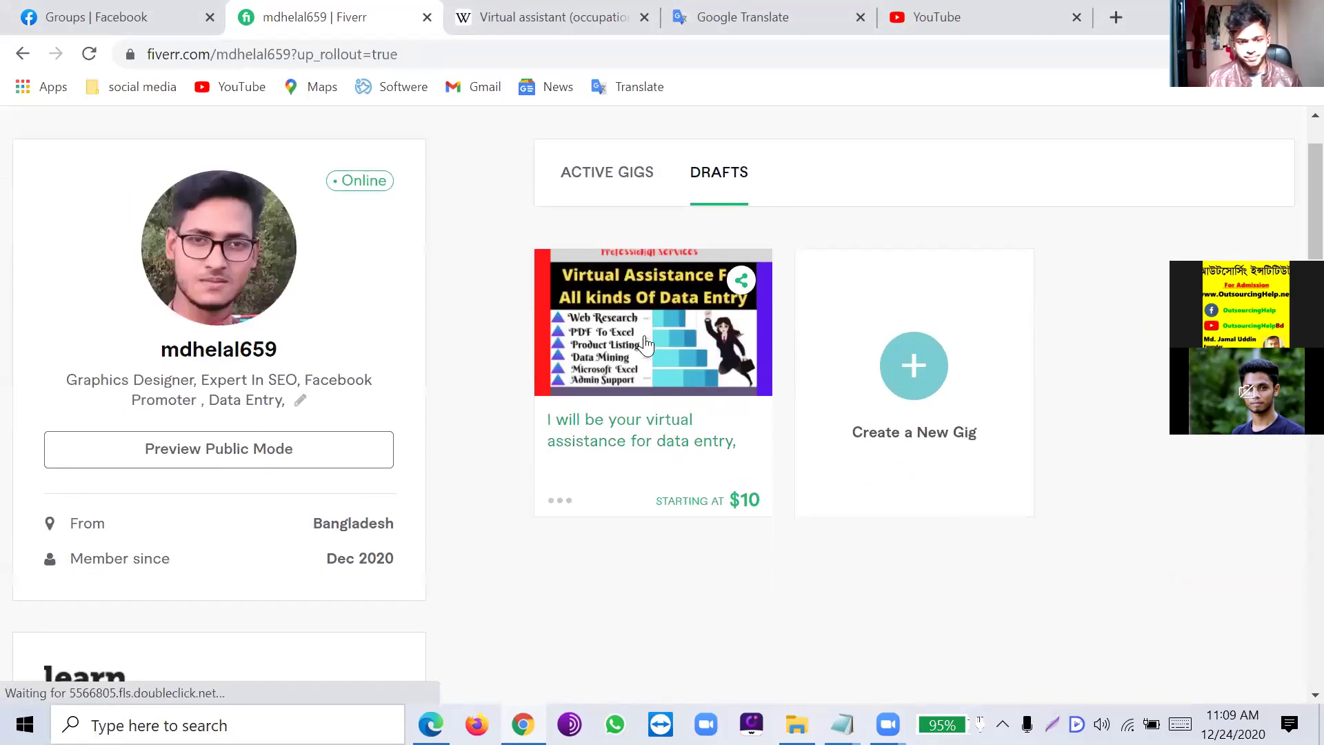
# - Open the drafted gig on virtual assistance for data entry and view its overview and packages
pyautogui.click(648, 341)
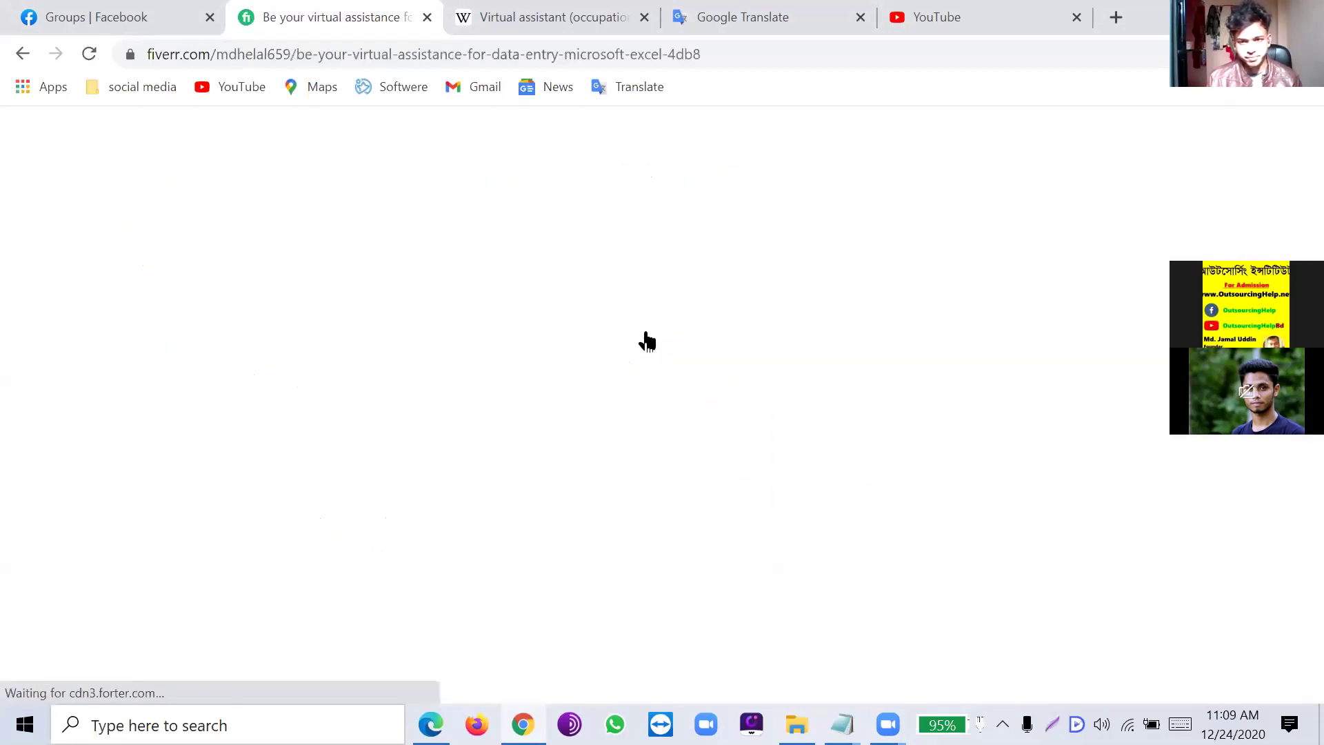
pyautogui.scroll(-3, 665, 343)
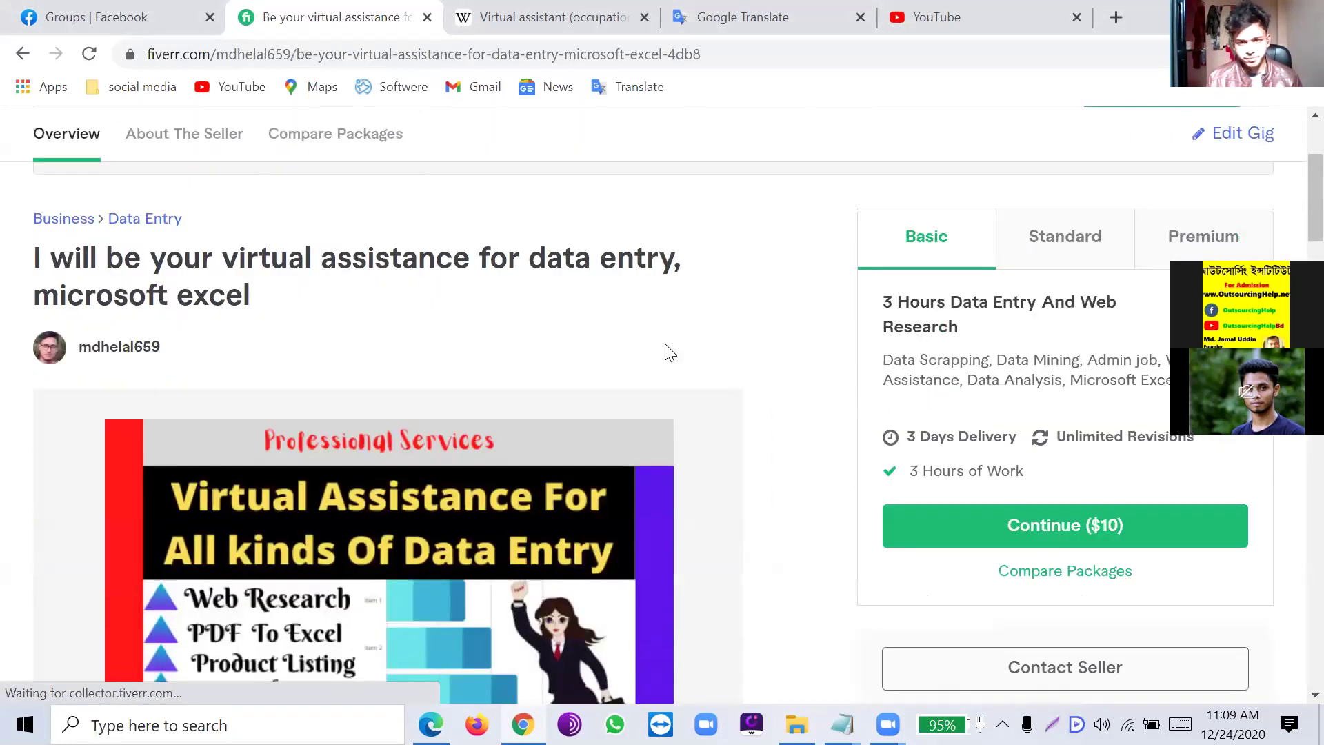
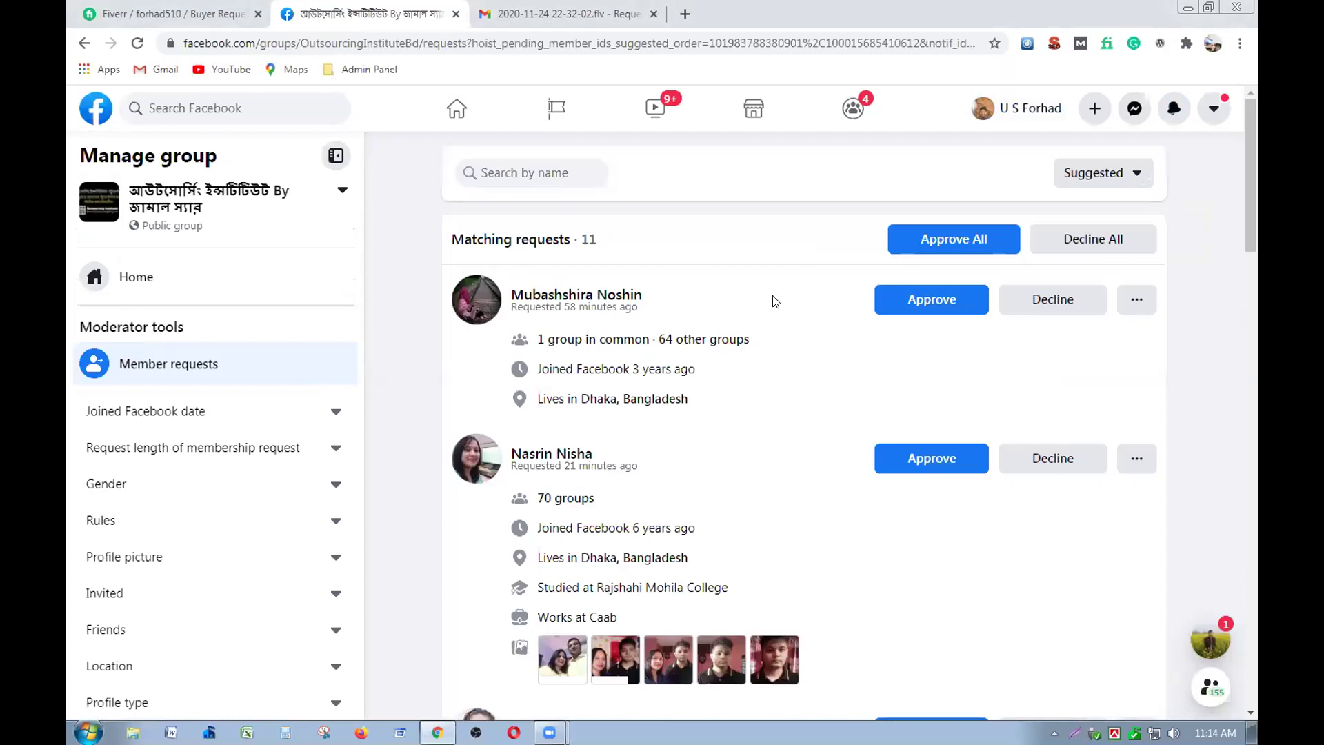
# - Approve all matching member requests for the Facebook group
pyautogui.click(918, 239)
pyautogui.click(835, 441)
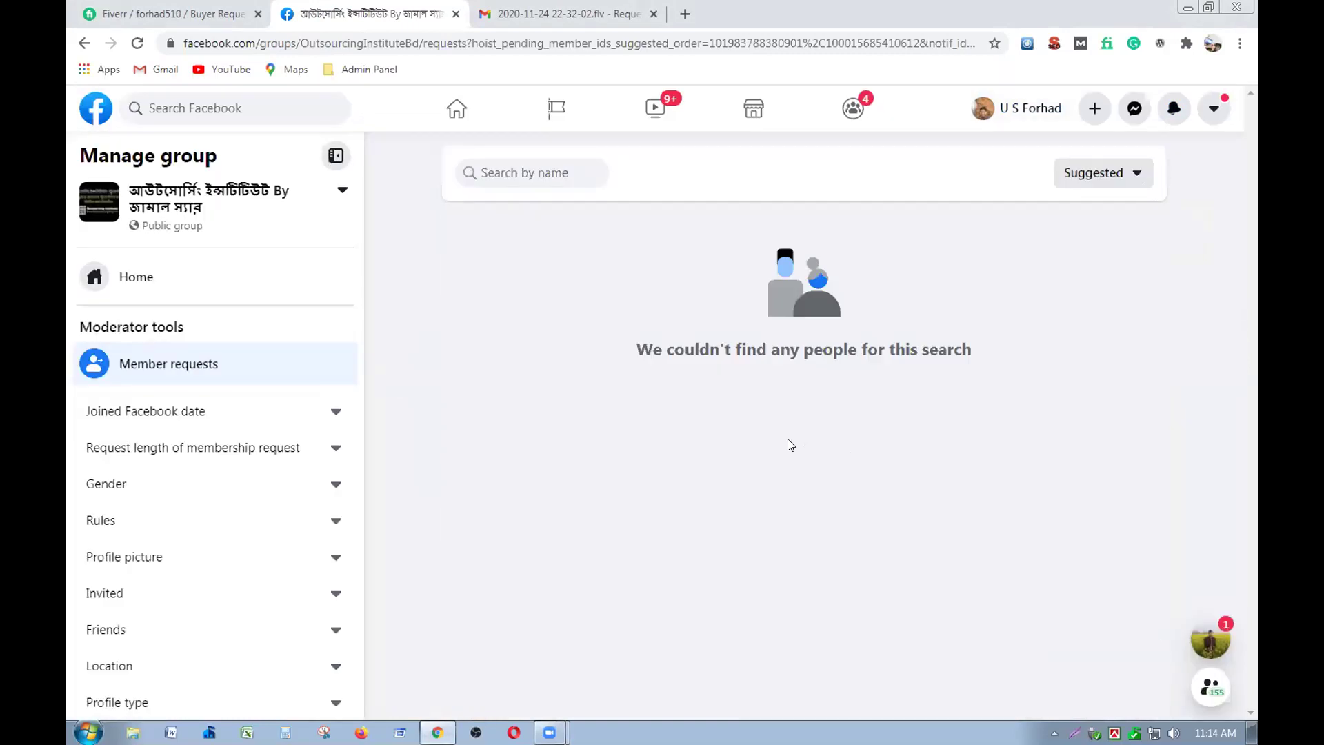
# - Go to the group's pending posts and decline the PayPal account limitation post
pyautogui.scroll(-5, 243, 467)
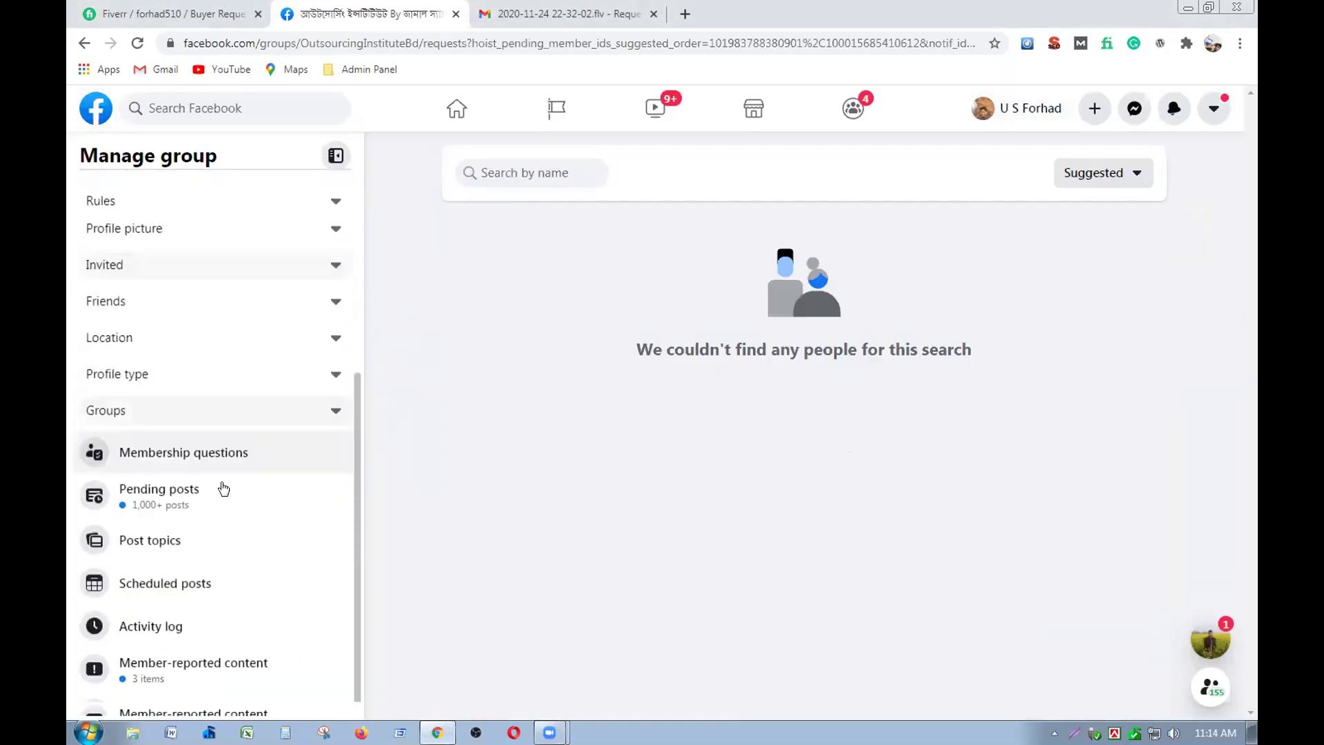
pyautogui.click(238, 509)
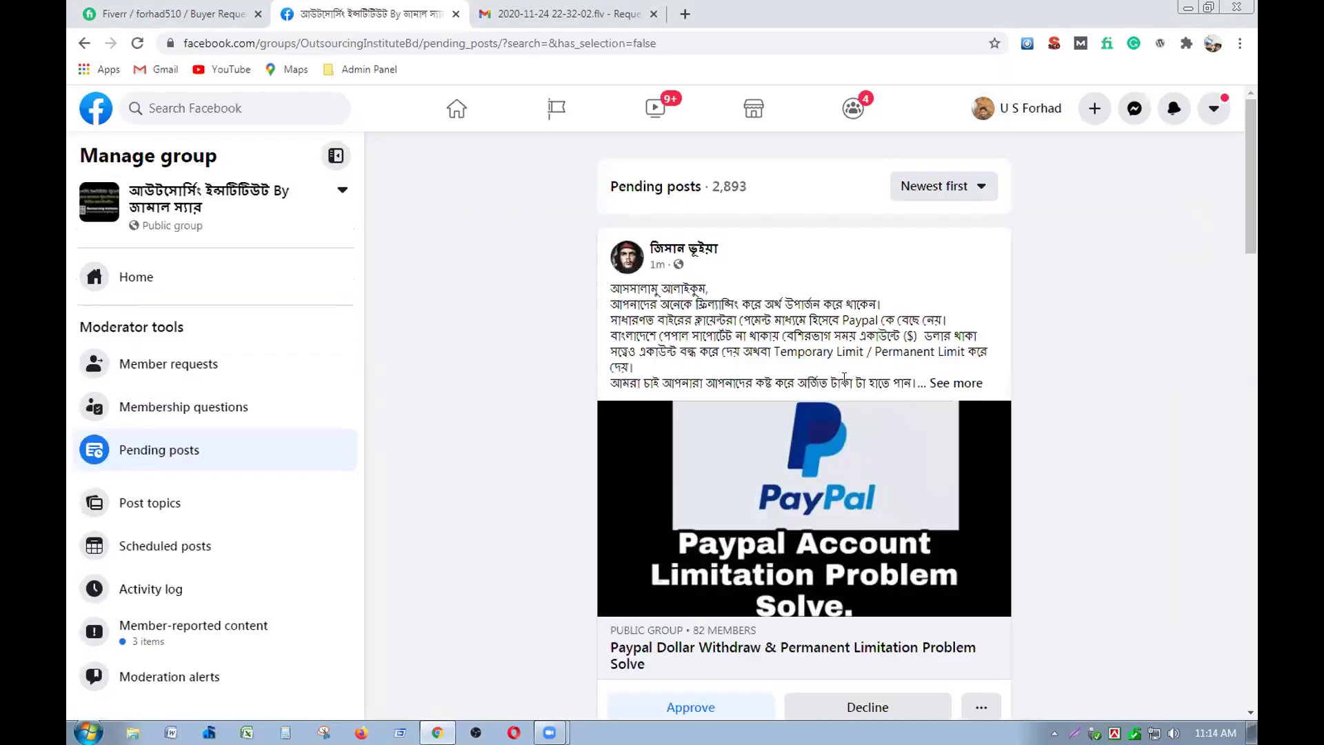
pyautogui.scroll(-4, 840, 379)
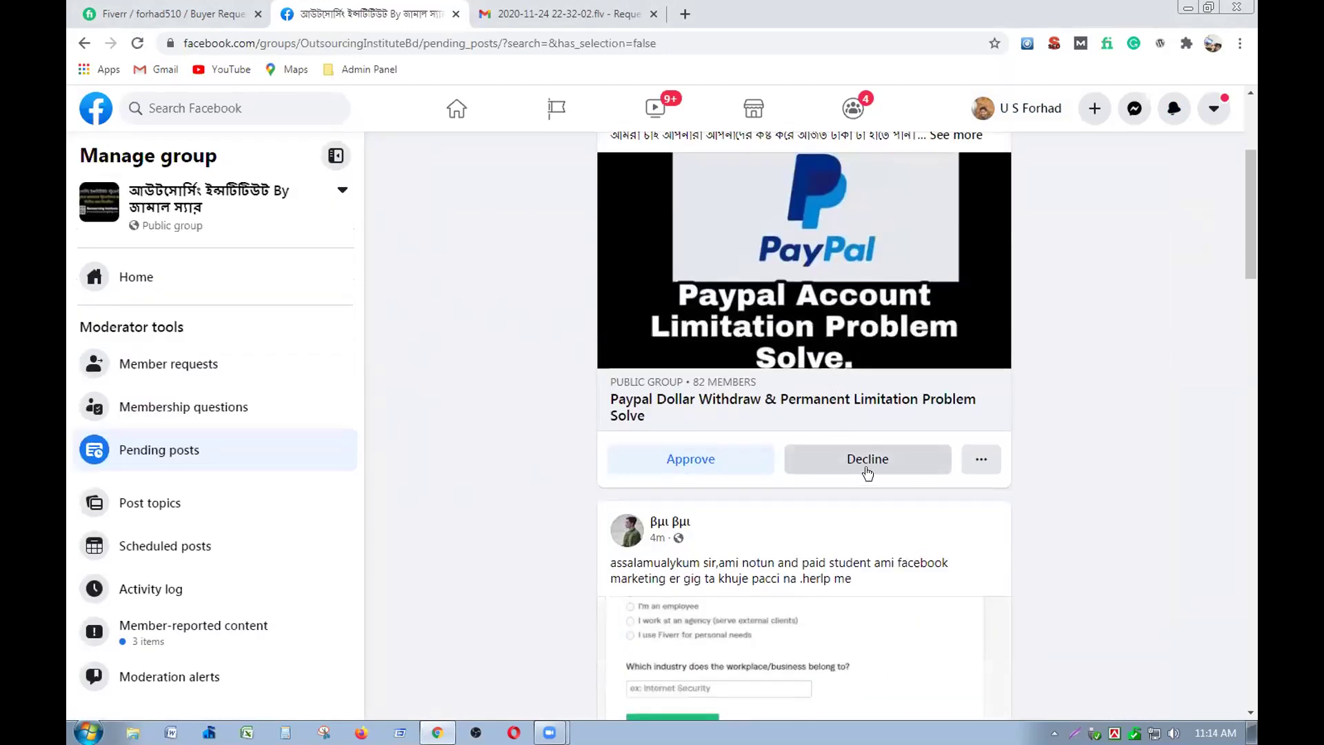
pyautogui.click(864, 465)
pyautogui.scroll(5, 733, 329)
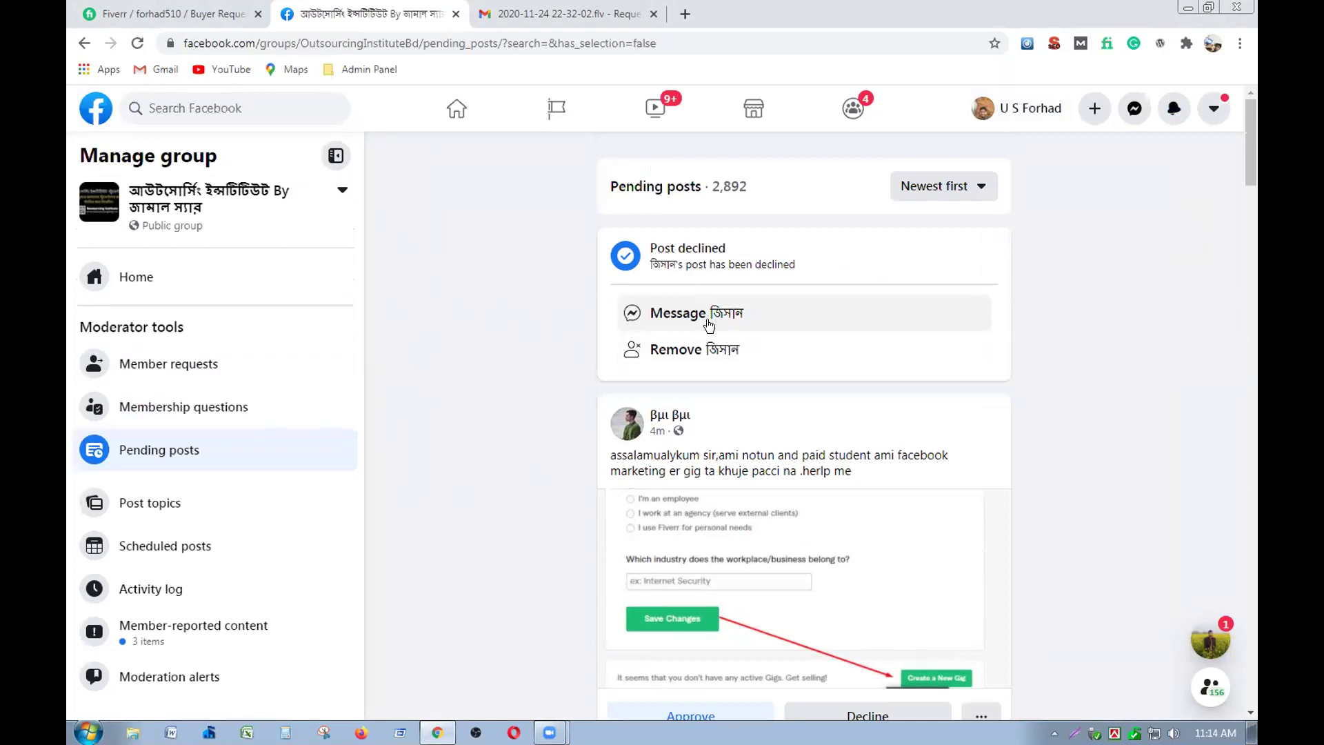
# - Decline the recent image post, the post with unavailable content, and the paid student's request for help finding a Facebook marketing gig
pyautogui.scroll(-5, 798, 449)
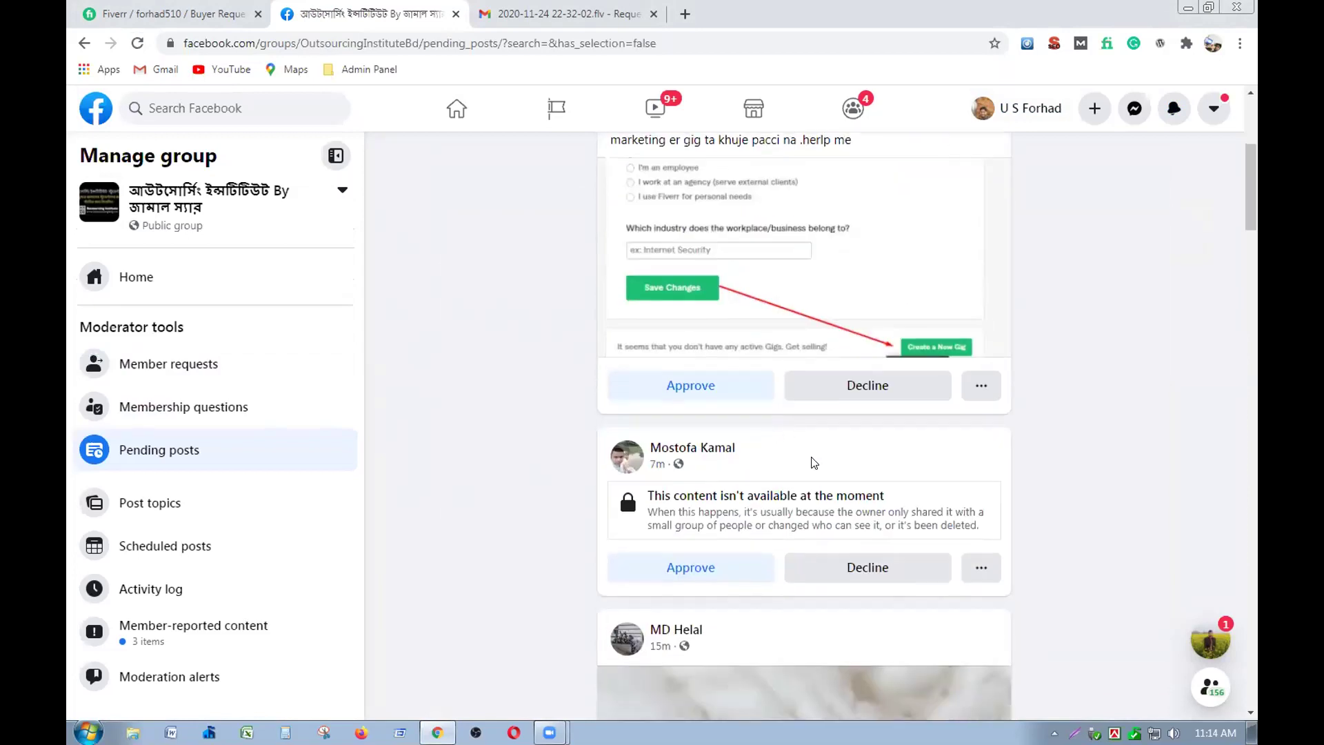
pyautogui.scroll(-5, 814, 462)
pyautogui.click(852, 659)
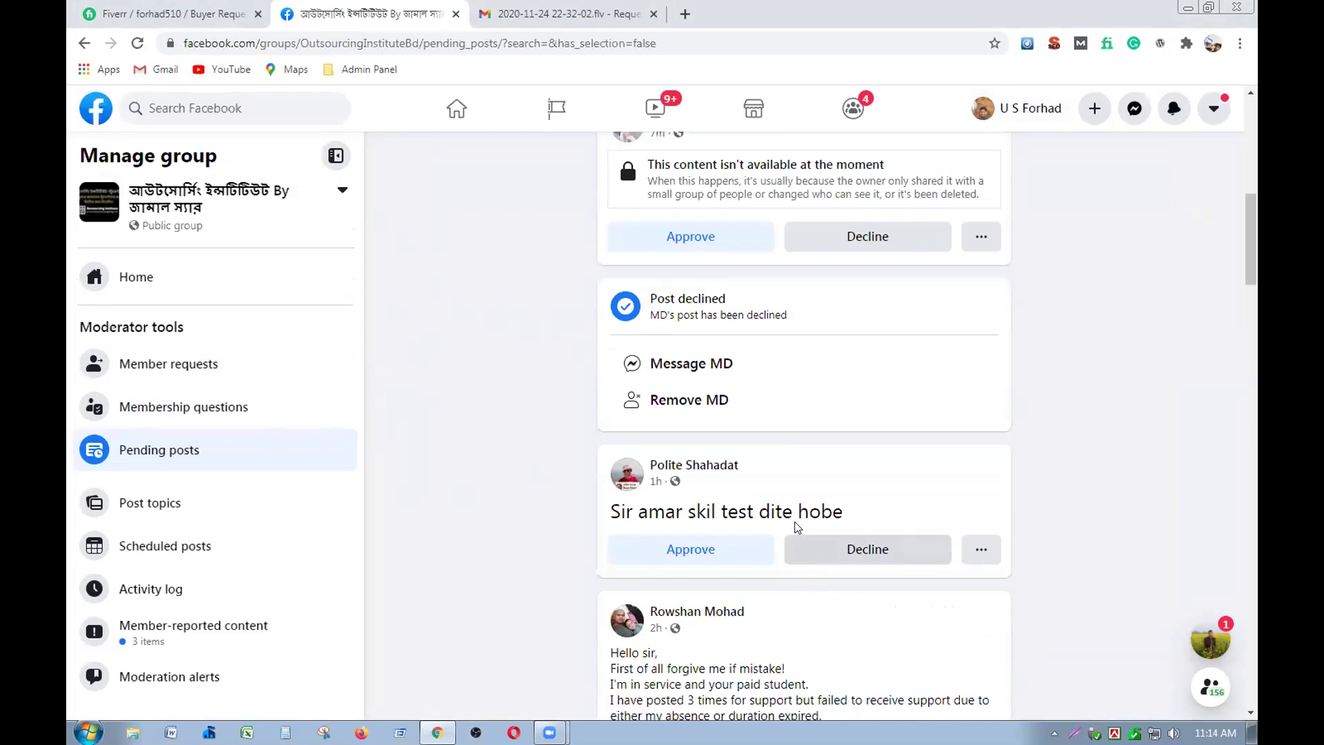
pyautogui.scroll(5, 798, 528)
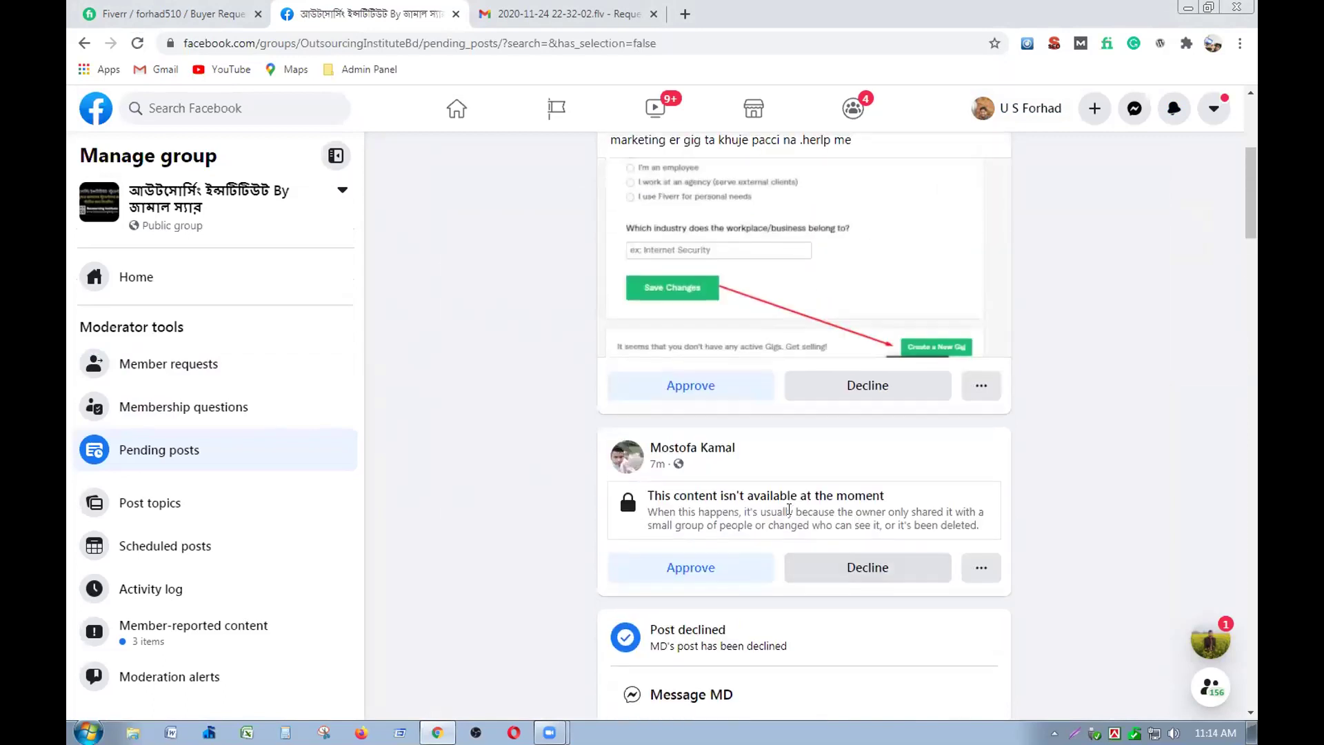
pyautogui.click(818, 564)
pyautogui.scroll(3, 766, 476)
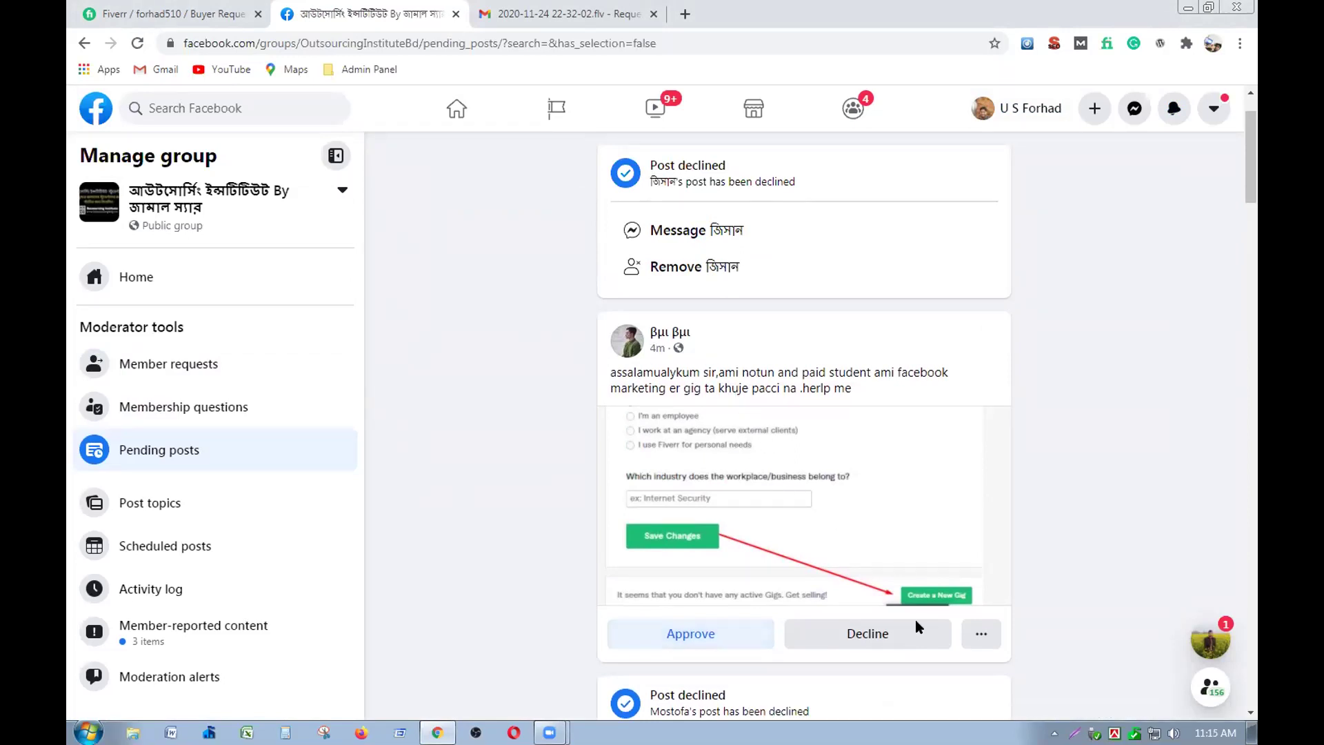
pyautogui.click(884, 646)
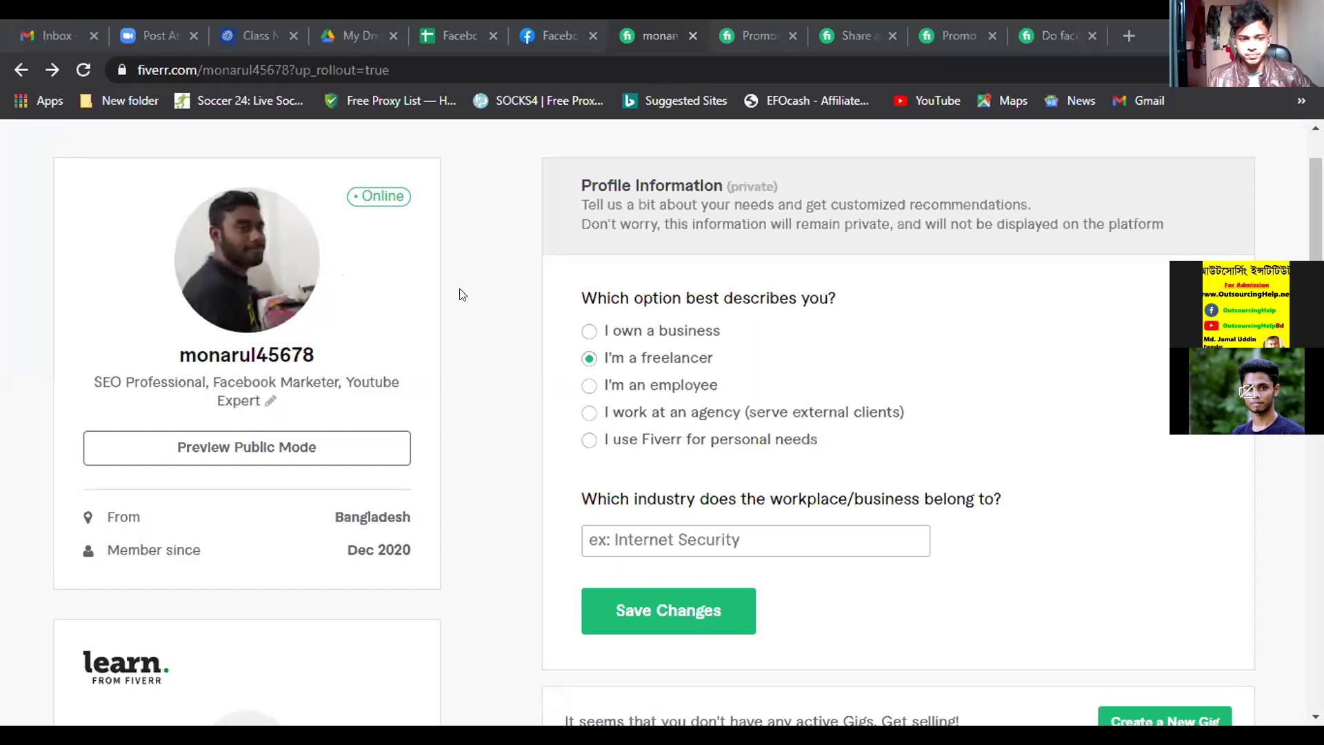
# - Set the workplace industry in the student's Fiverr profile information to Financial Services Other and save the changes
pyautogui.scroll(-1, 961, 538)
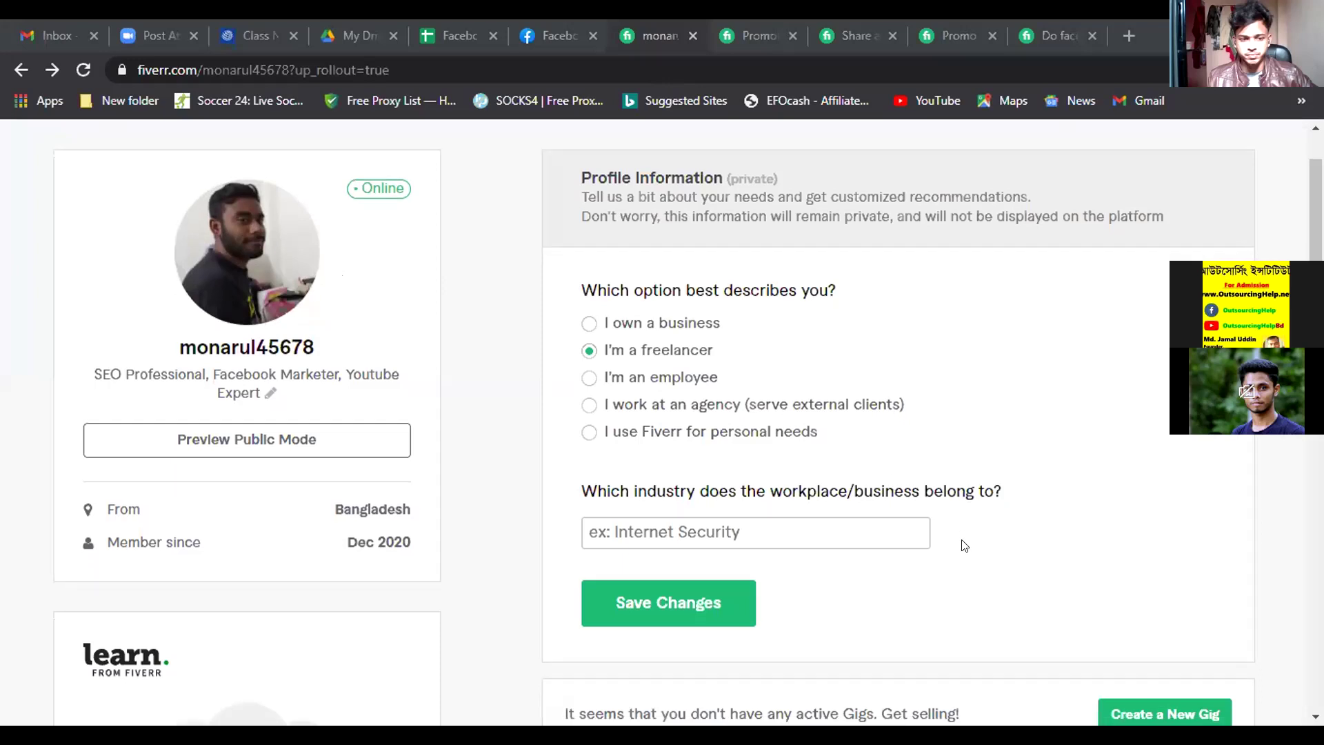
pyautogui.scroll(1, 930, 523)
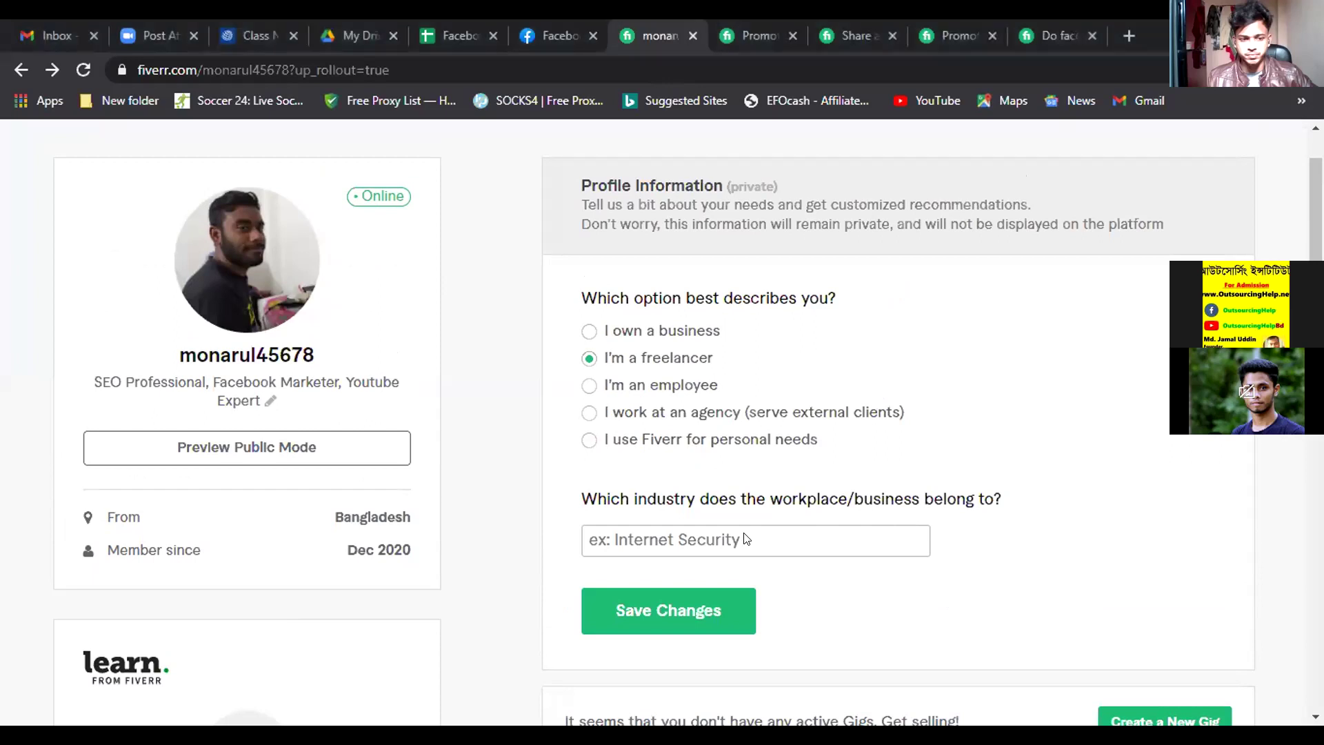
pyautogui.click(800, 532)
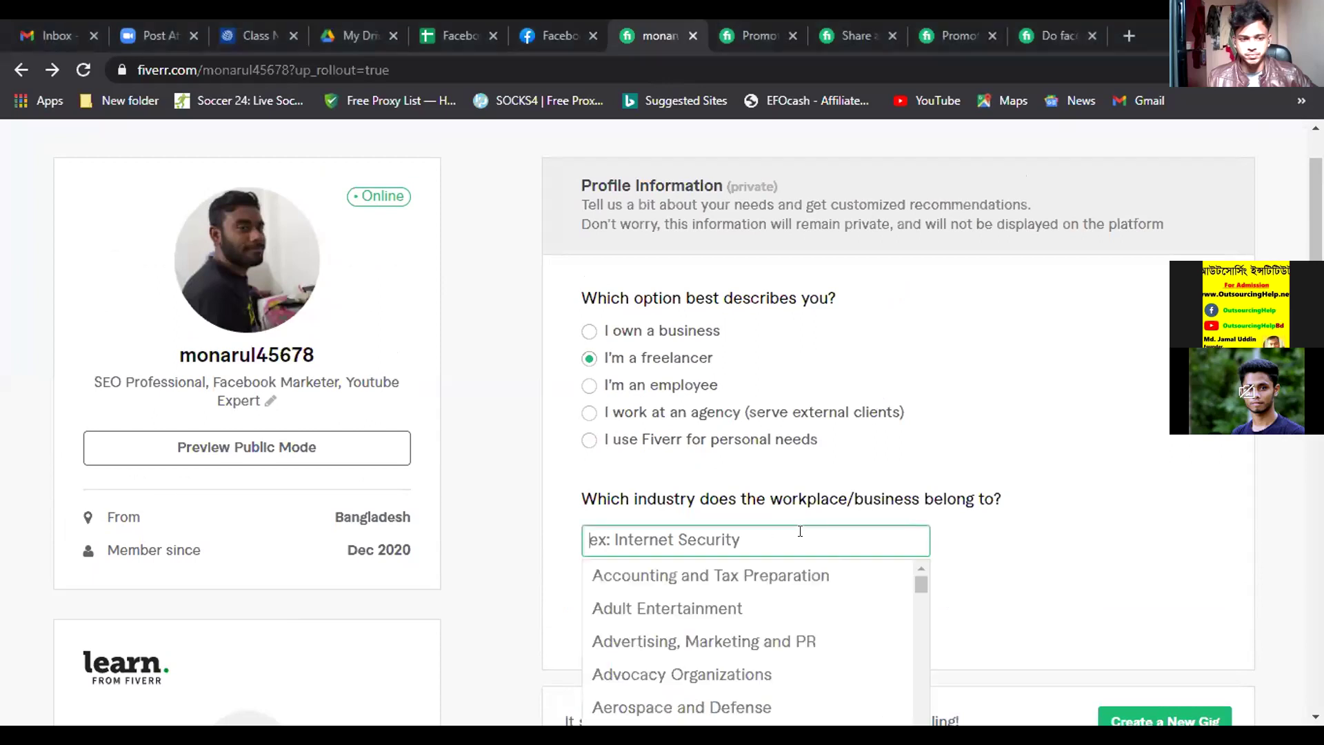
pyautogui.scroll(-2, 788, 619)
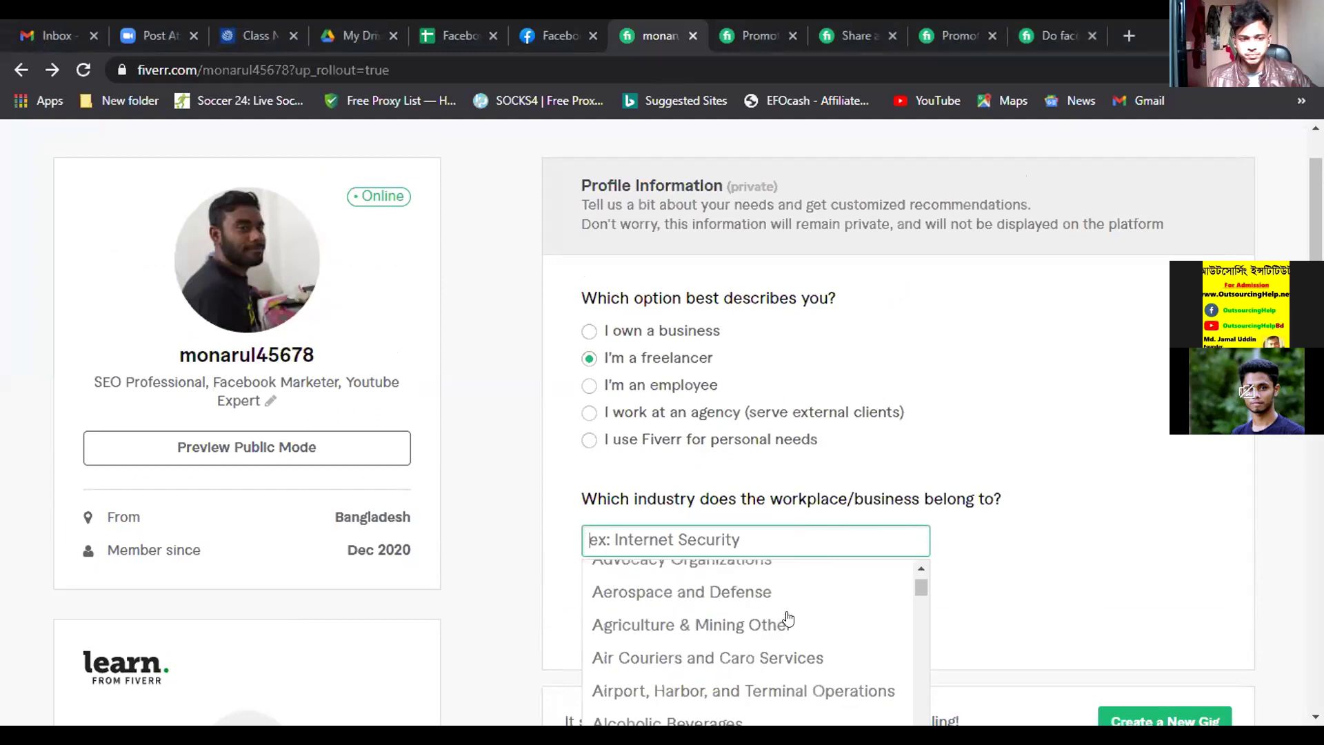
pyautogui.scroll(-2, 788, 619)
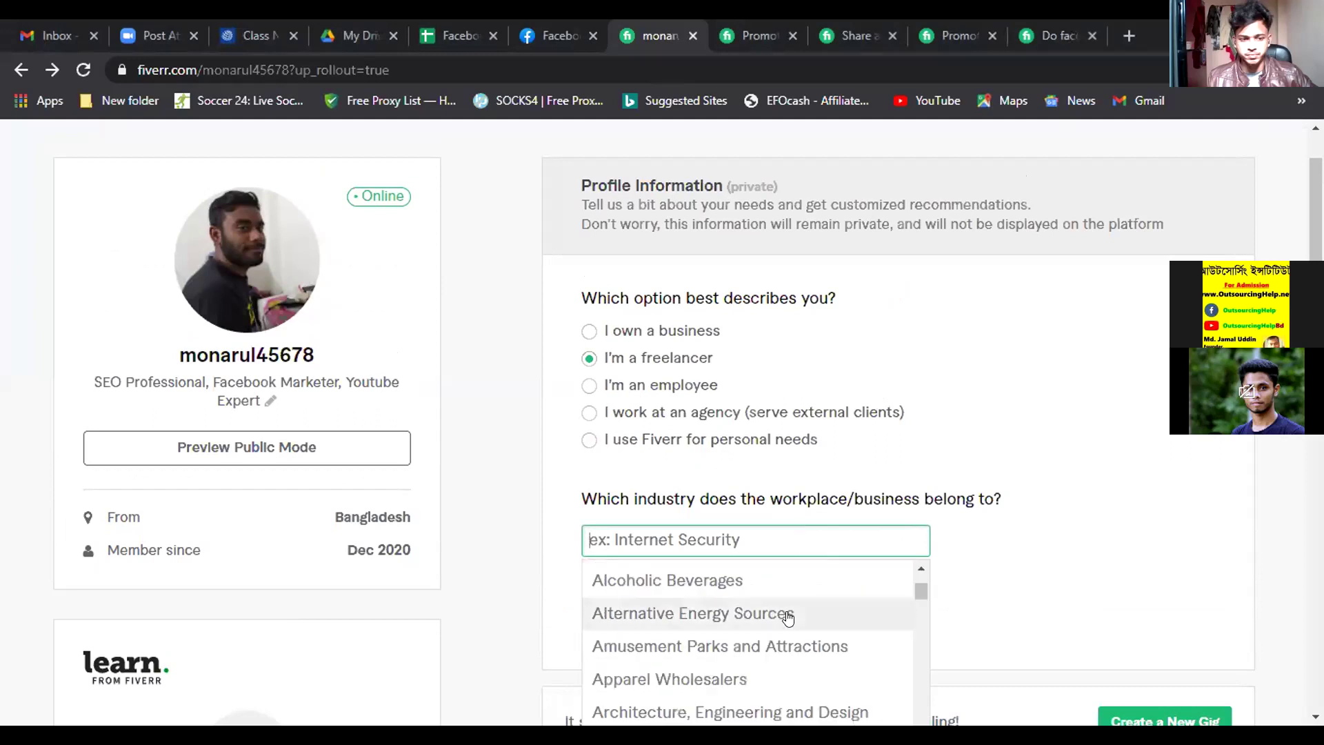
pyautogui.scroll(-2, 789, 618)
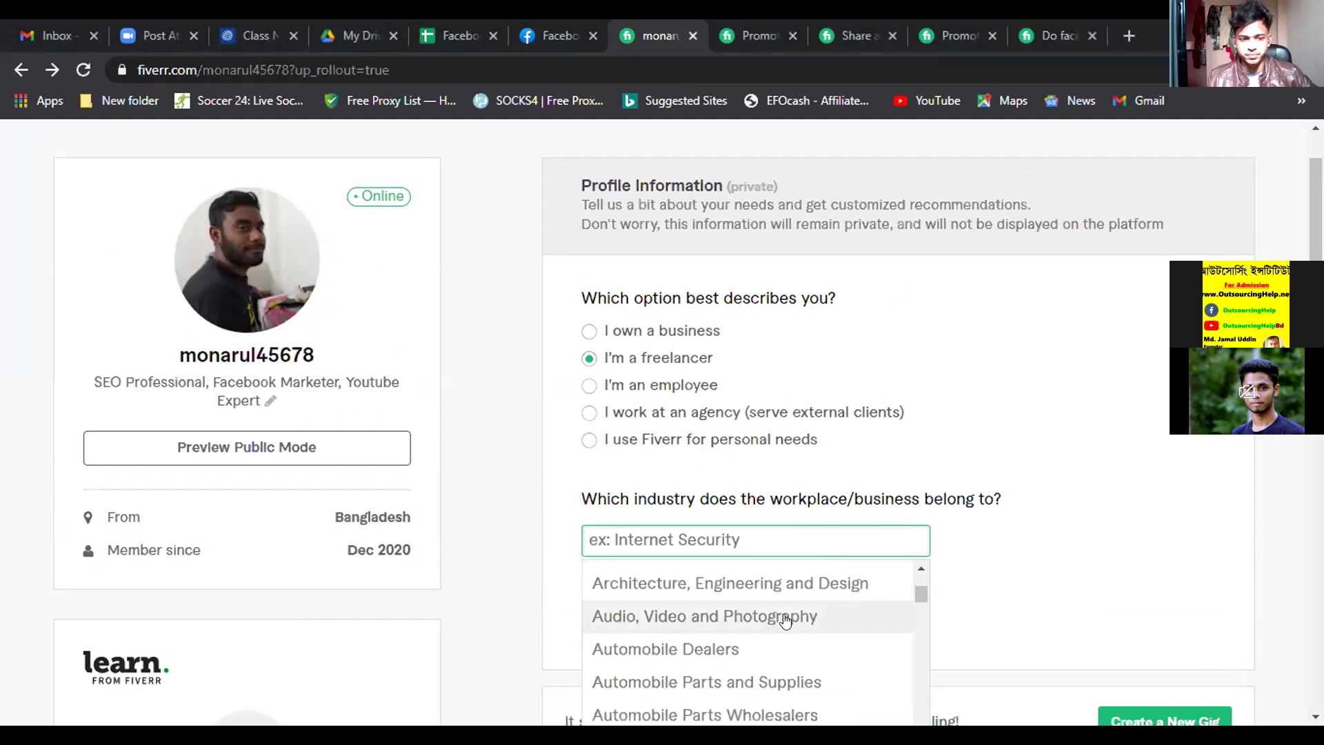
pyautogui.scroll(-2, 827, 622)
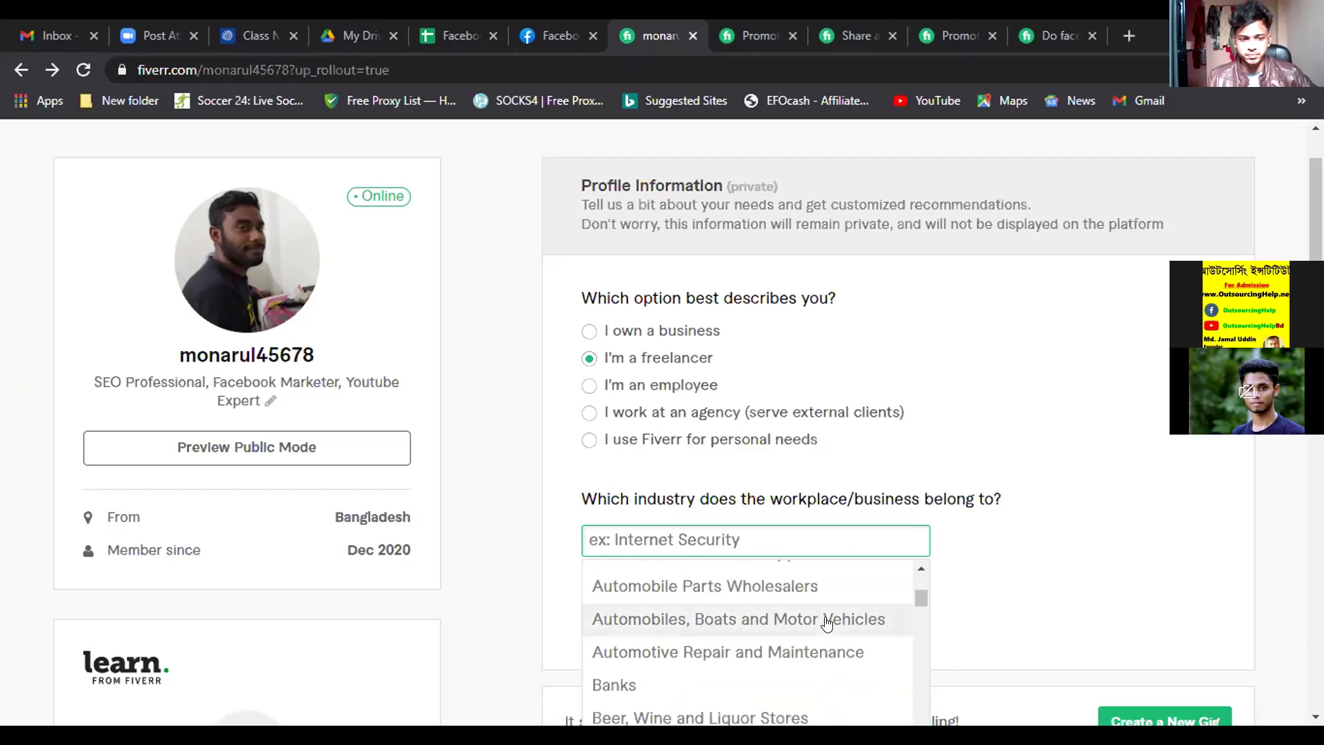
pyautogui.scroll(-2, 827, 622)
pyautogui.scroll(-2, 827, 622)
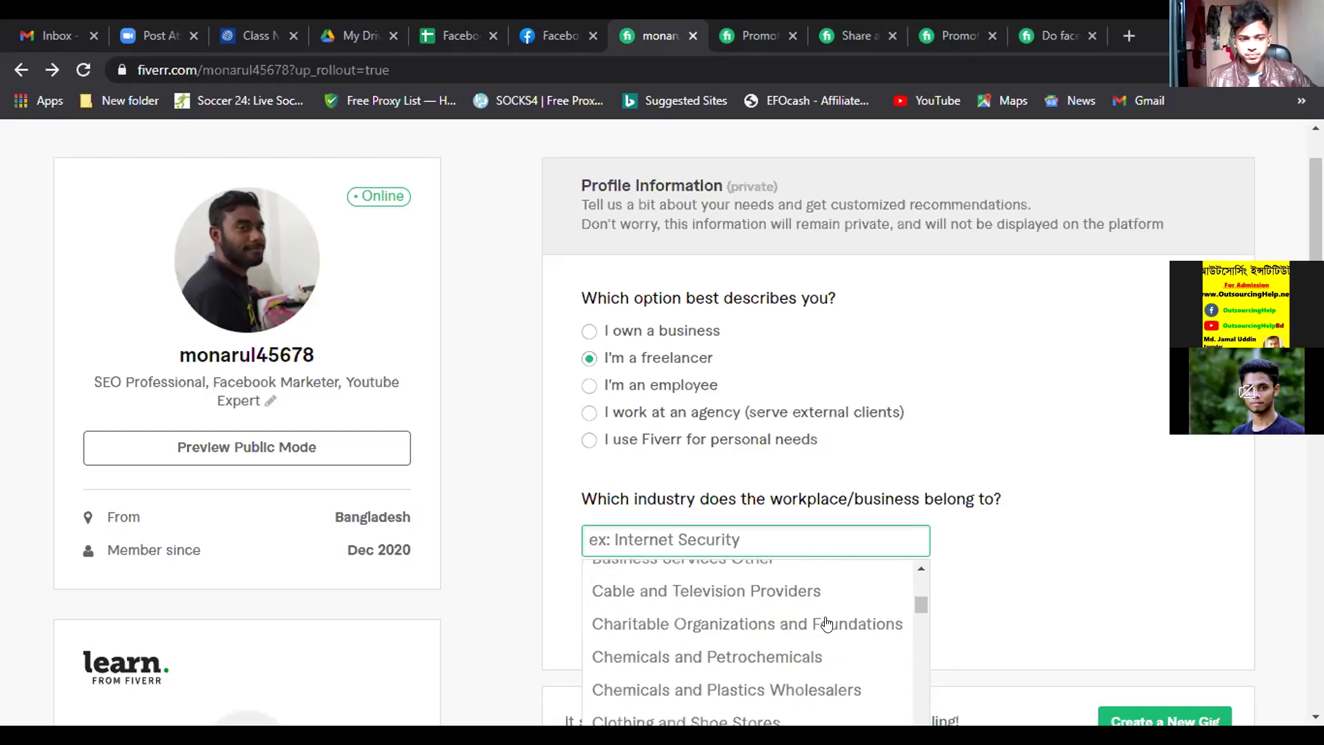
pyautogui.scroll(-6, 827, 623)
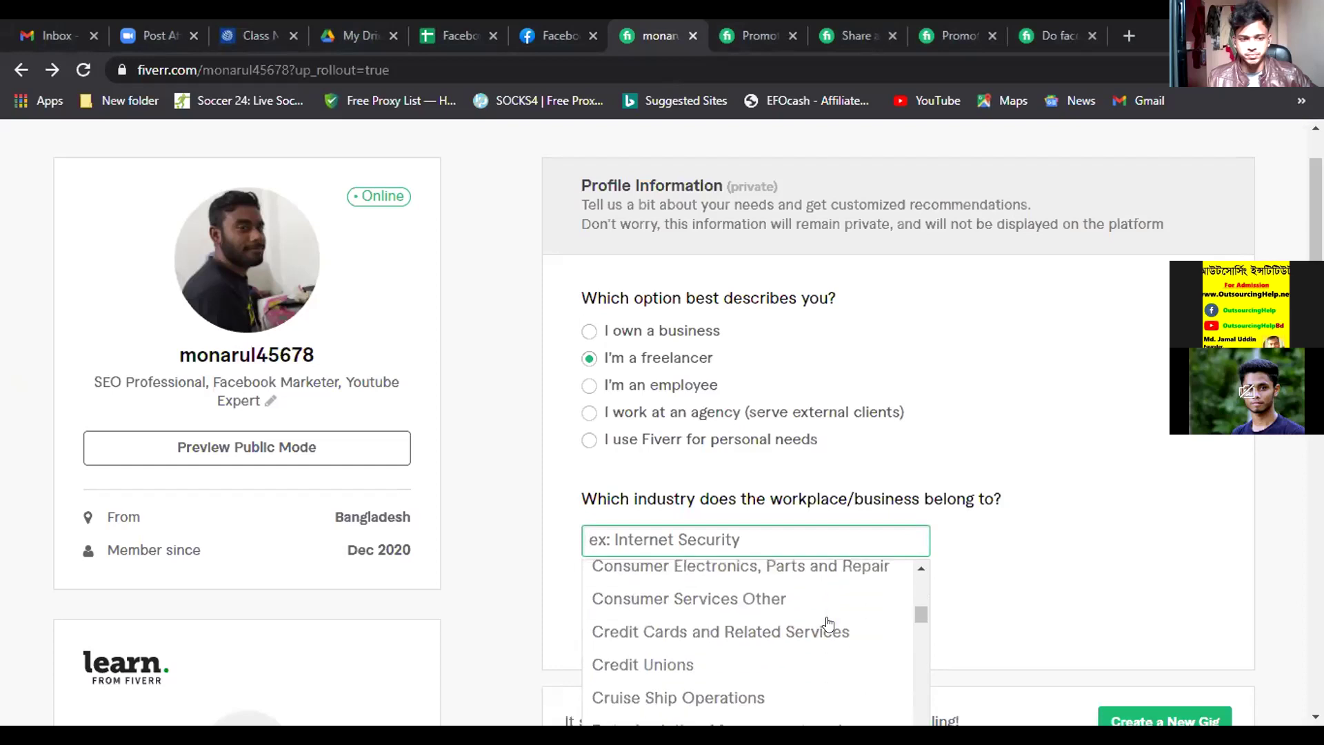
pyautogui.scroll(-3, 828, 624)
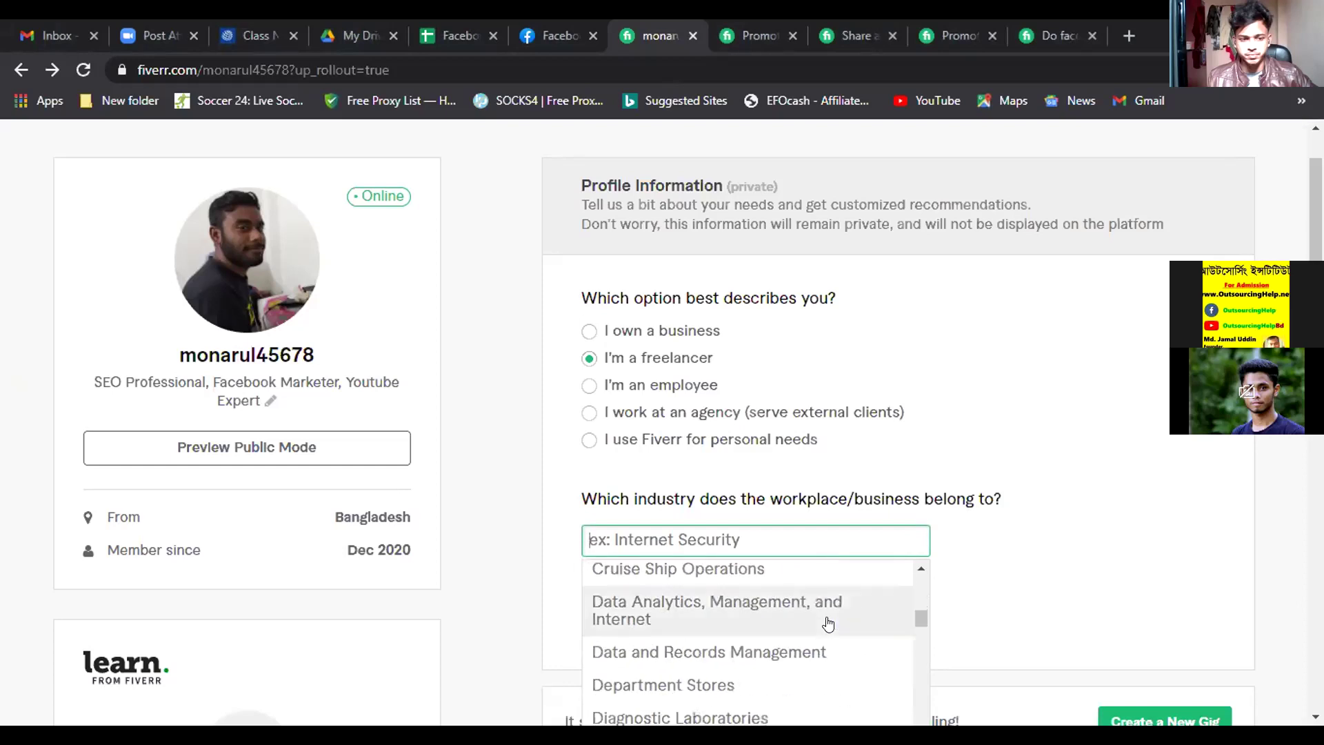
pyautogui.scroll(-5, 828, 625)
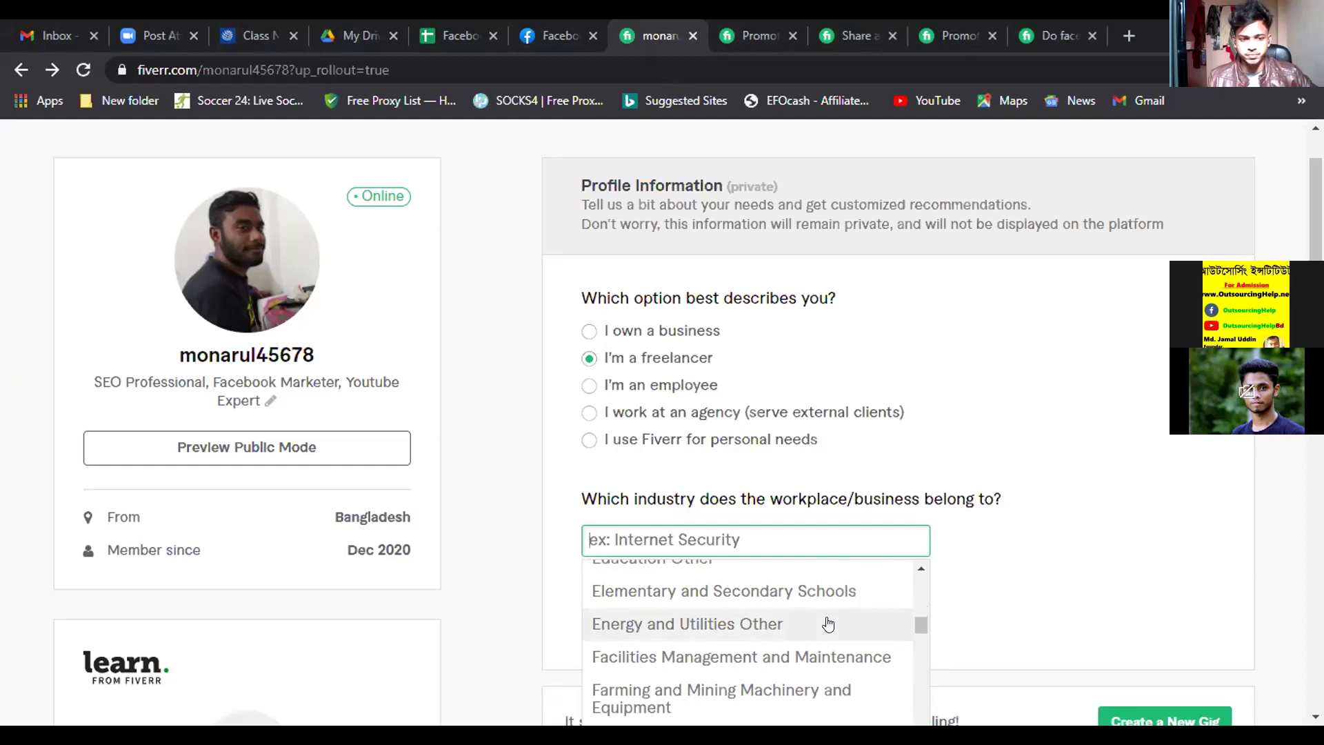
pyautogui.scroll(-2, 829, 624)
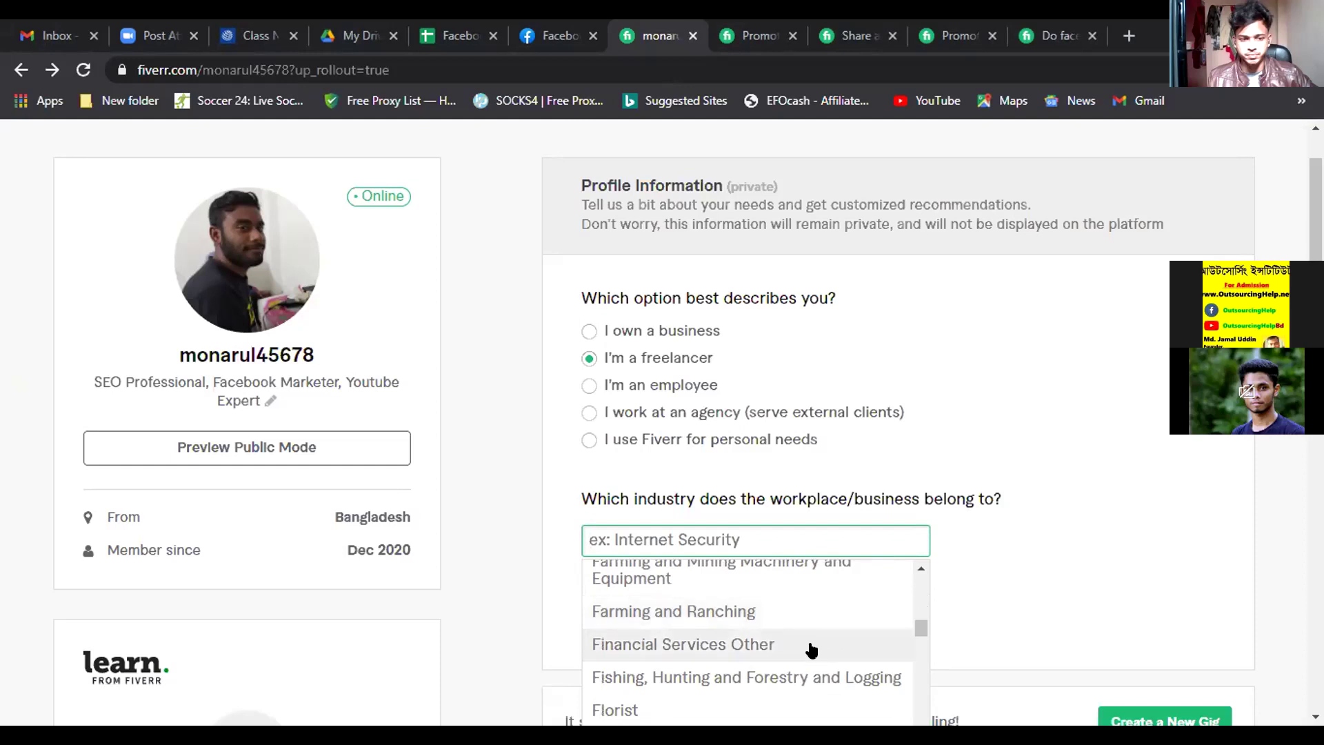
pyautogui.click(812, 649)
pyautogui.click(666, 608)
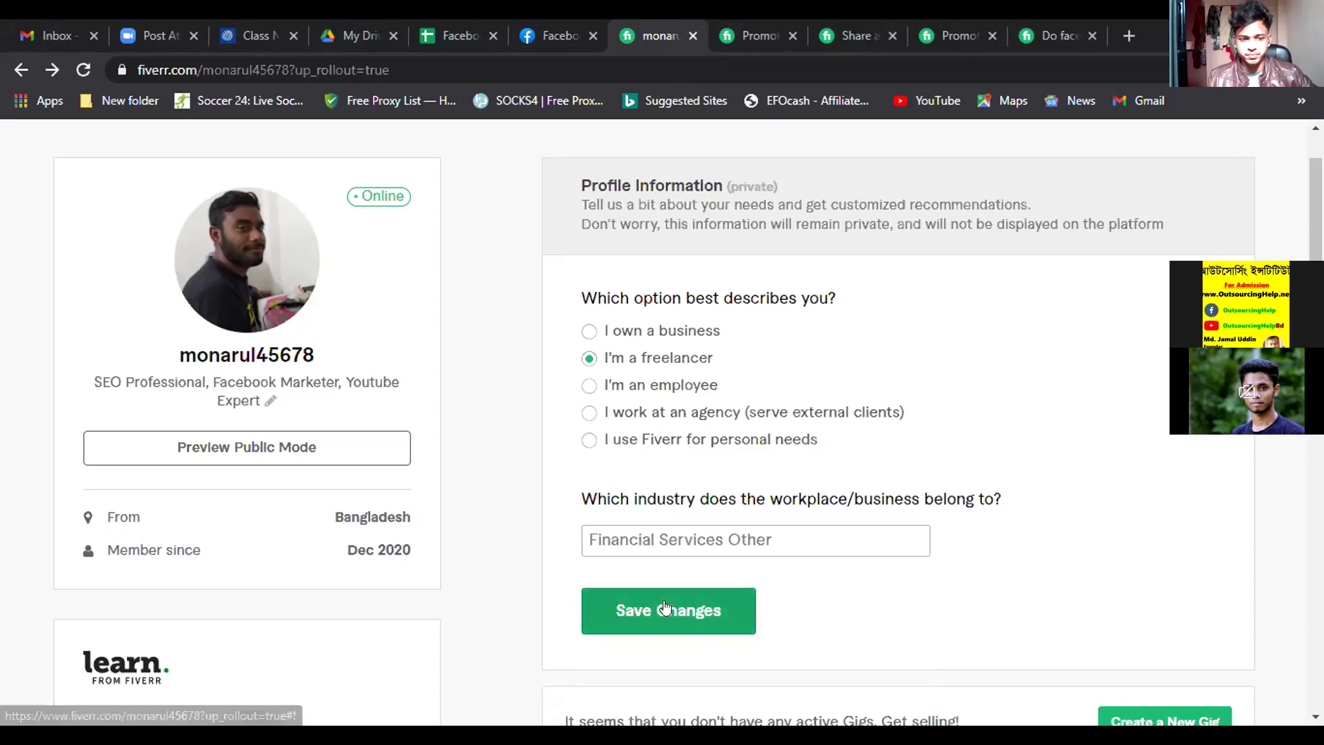
# - Start creating a new gig and proceed through the seller onboarding overview, do's and don'ts to the Personal Info form
pyautogui.click(1142, 718)
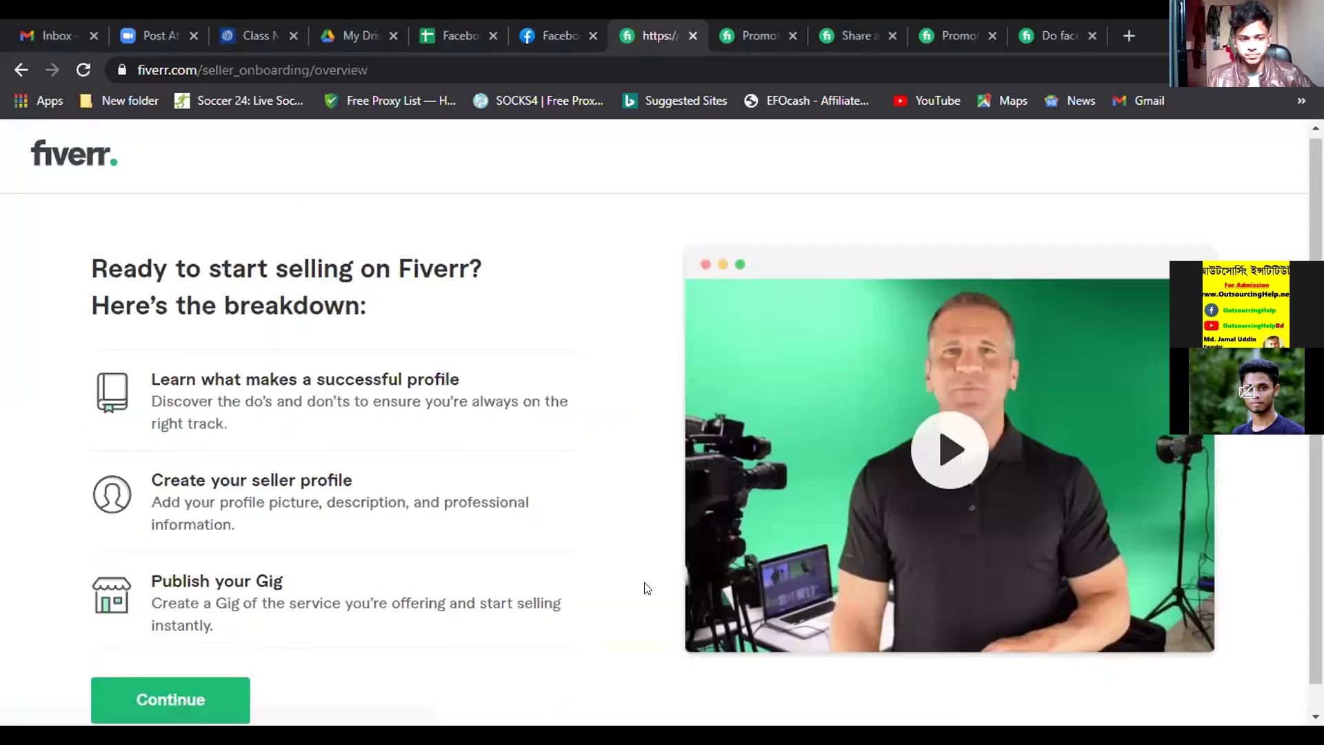
pyautogui.scroll(-1, 625, 562)
pyautogui.click(164, 658)
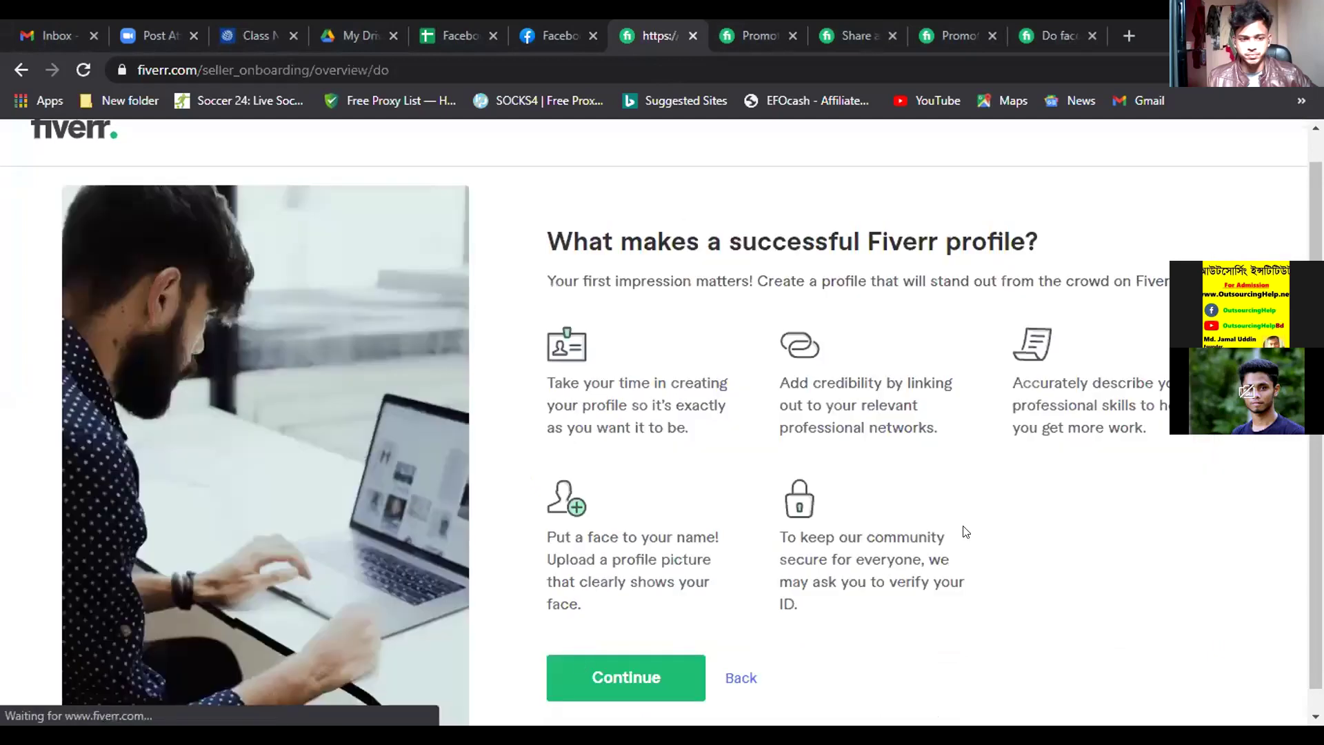
pyautogui.click(663, 668)
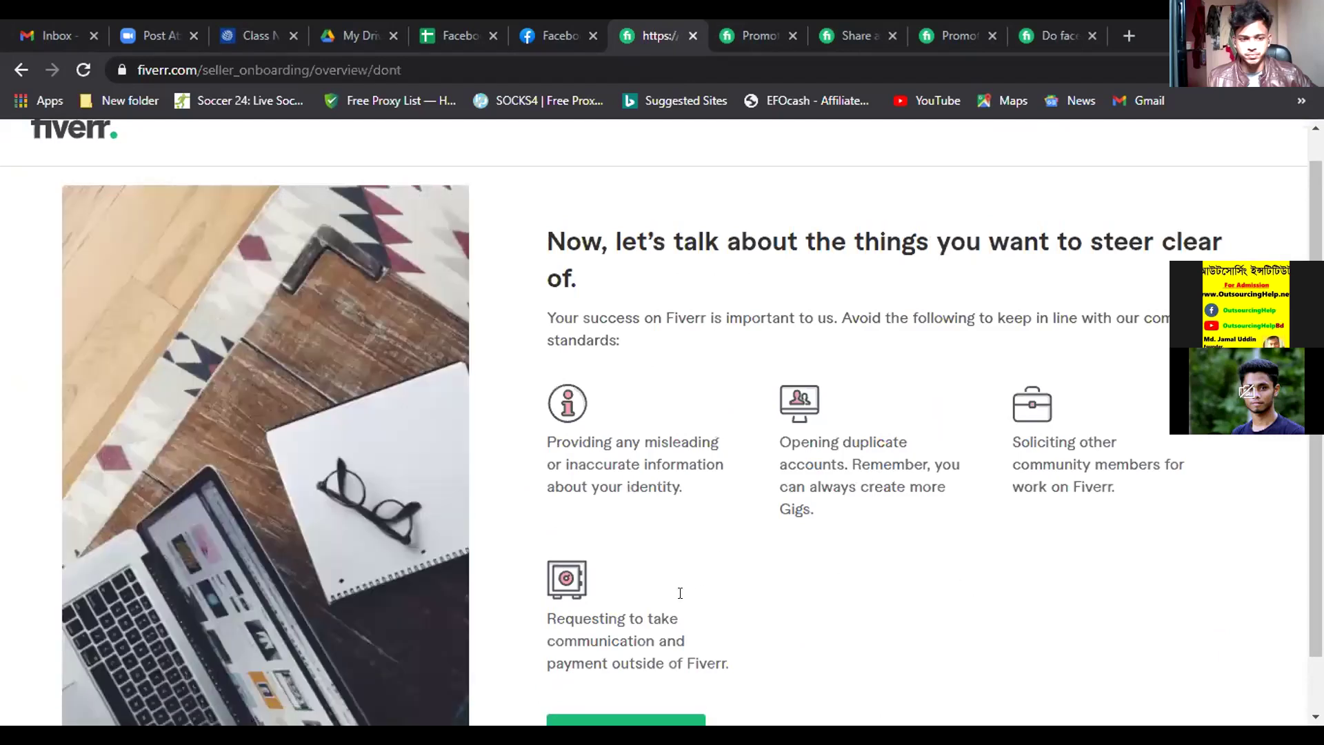
pyautogui.scroll(-1, 681, 593)
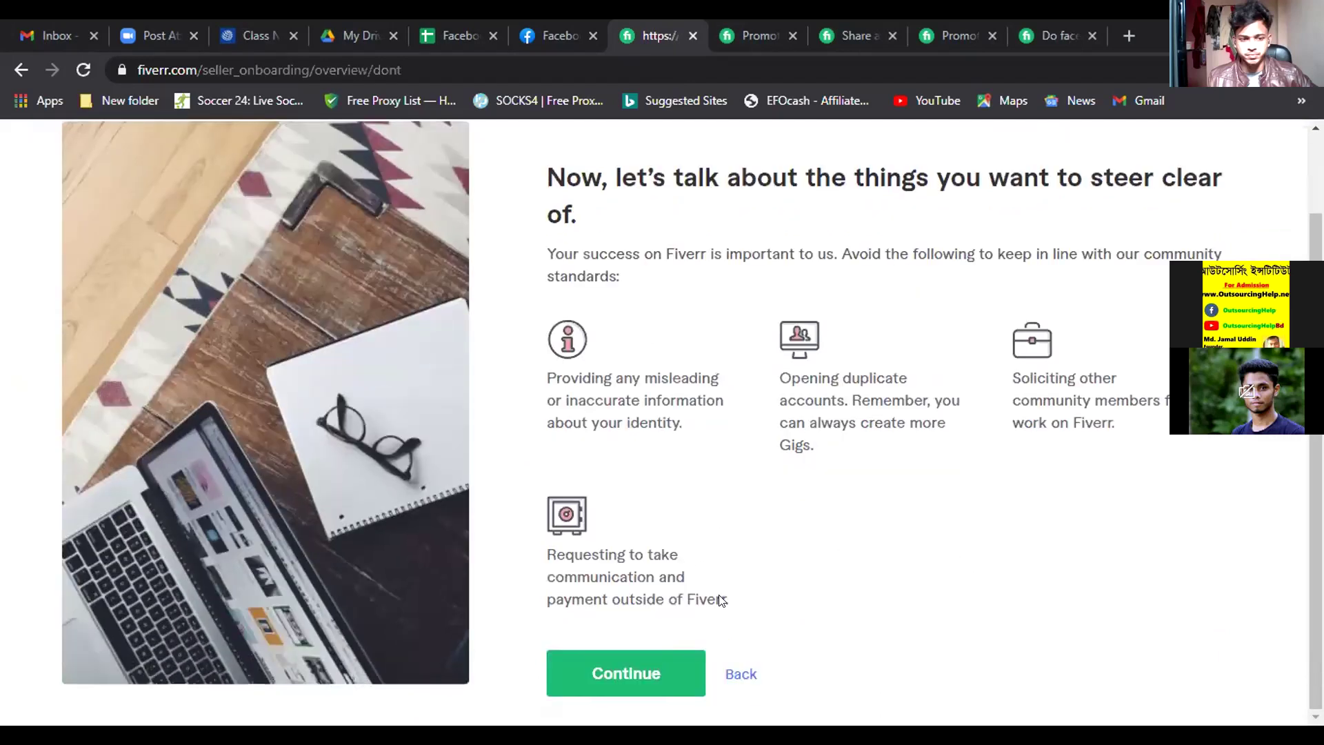
pyautogui.click(614, 673)
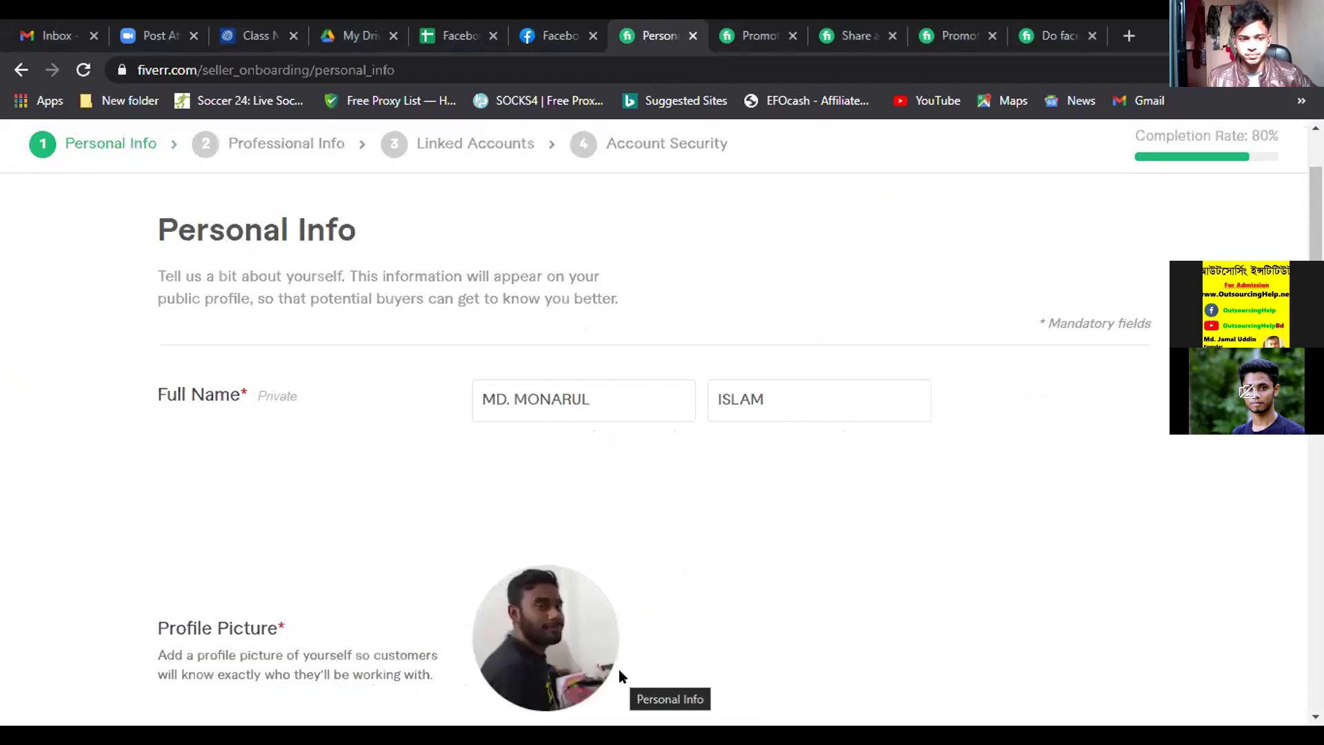
# - Review the student's Personal Info form, including the profile picture, description and language levels
pyautogui.moveTo(597, 620)
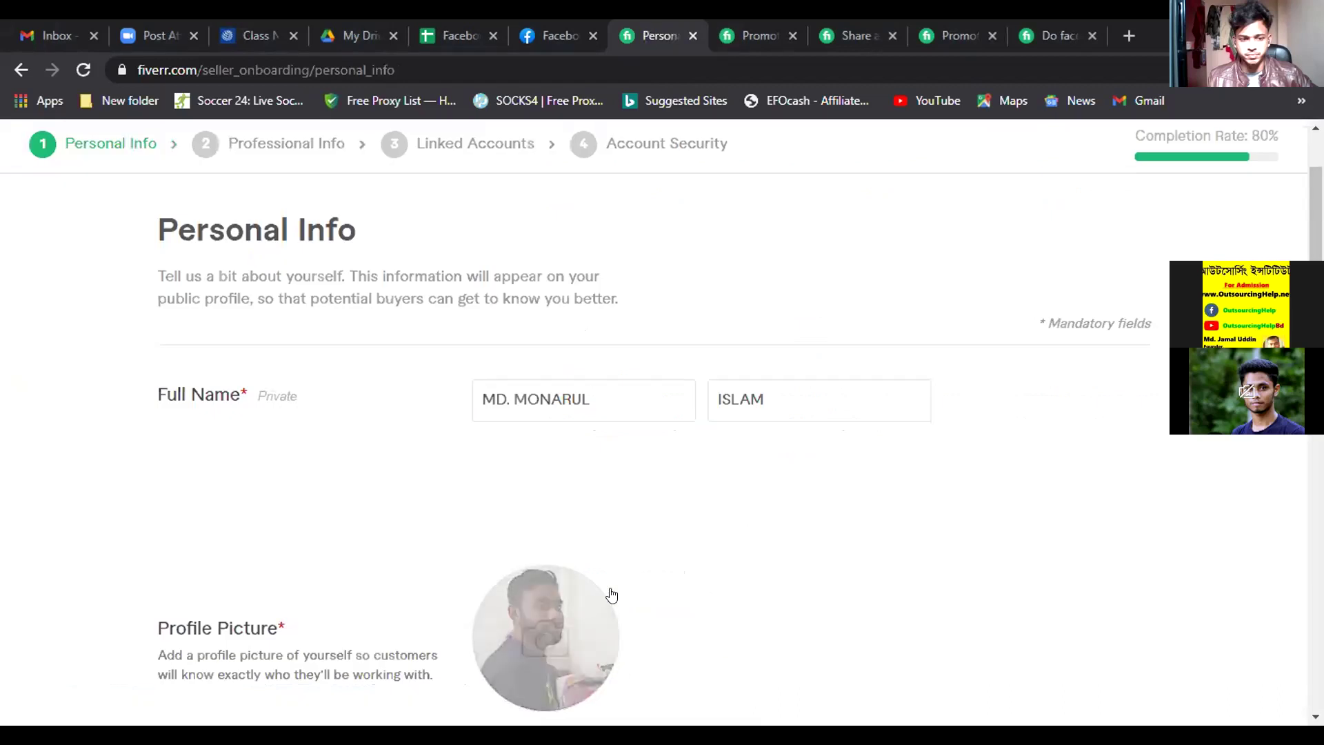
pyautogui.scroll(-2, 828, 545)
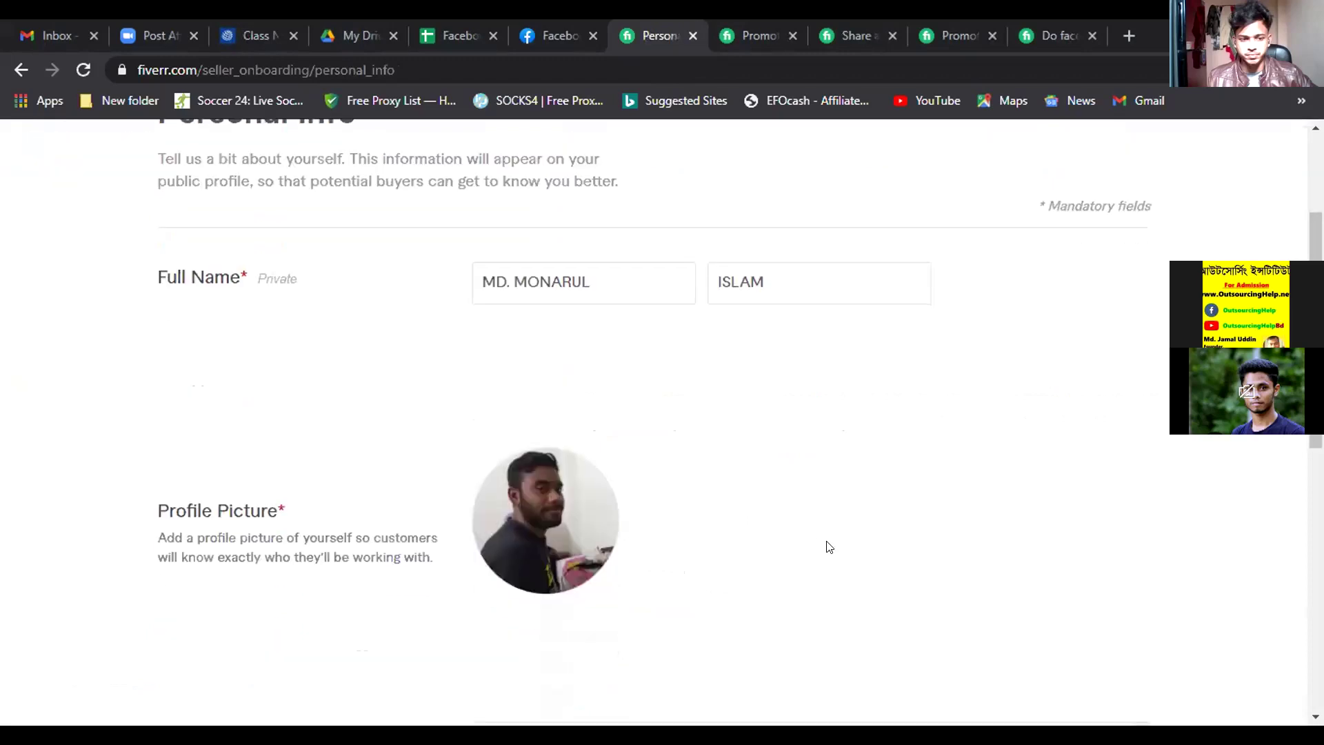
pyautogui.scroll(-2, 827, 545)
pyautogui.scroll(-3, 783, 541)
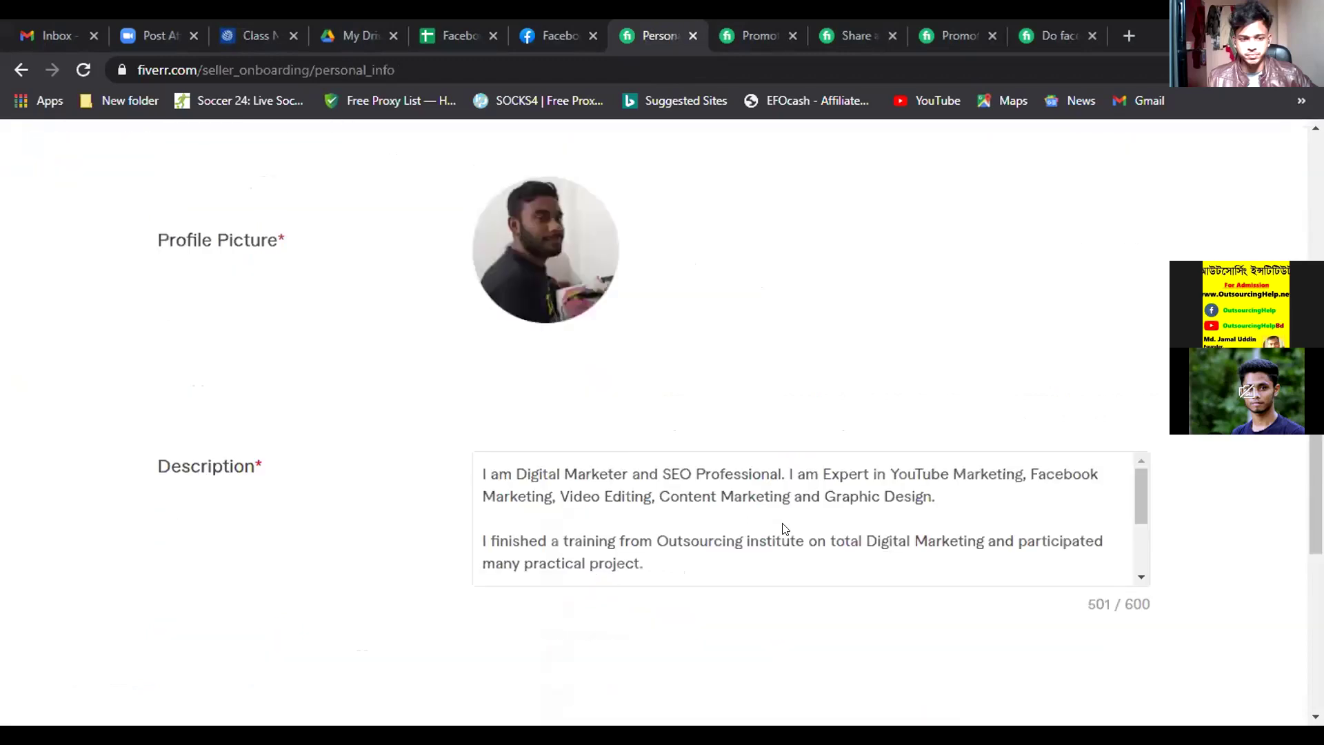
pyautogui.scroll(-8, 784, 529)
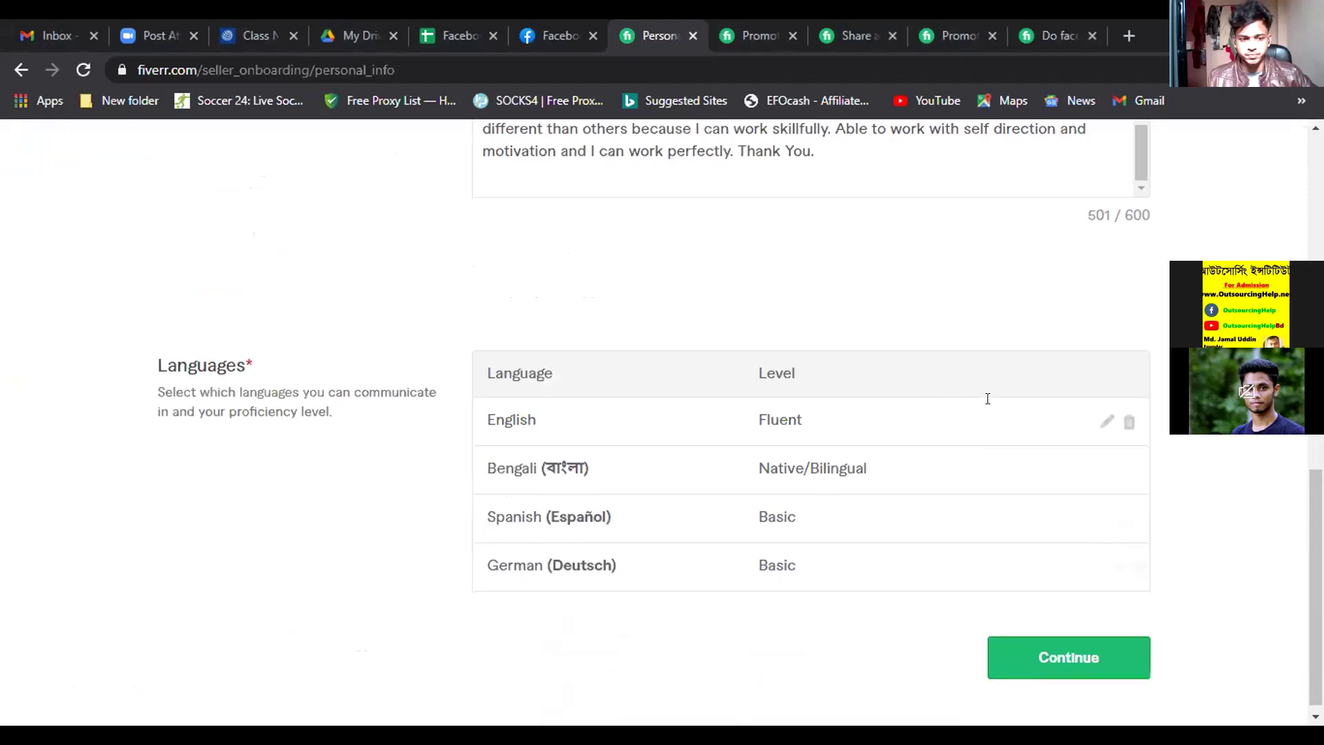
# - Continue past Personal Info, check the occupation, skills and certification in Professional Info, and proceed to Linked Accounts
pyautogui.scroll(-1, 987, 398)
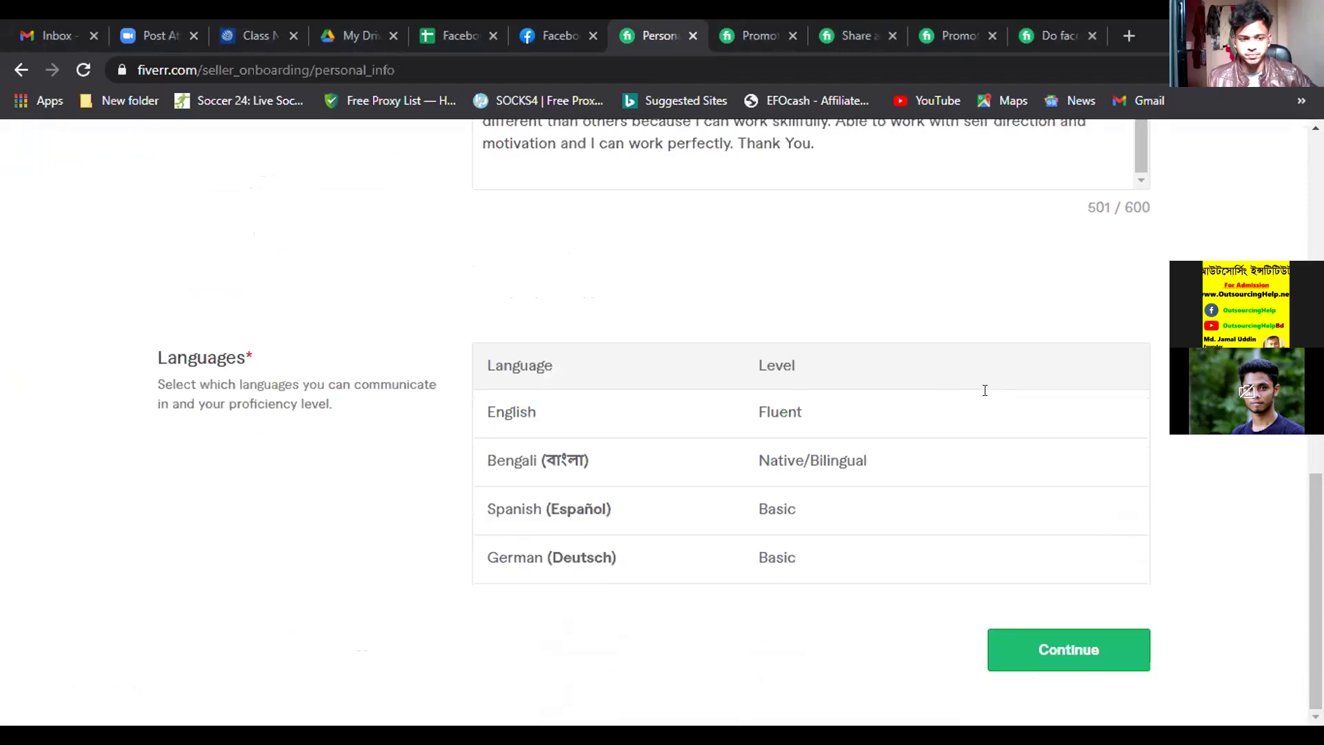
pyautogui.click(1045, 659)
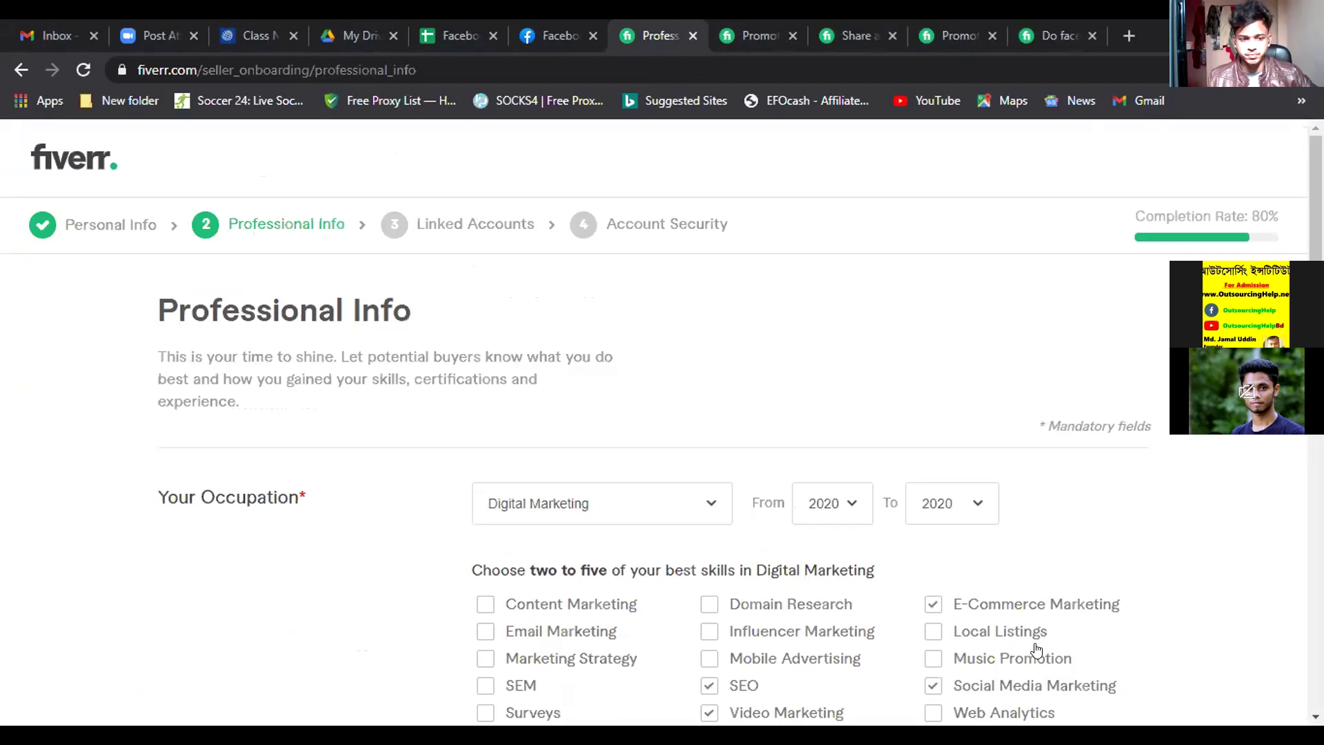
pyautogui.scroll(-4, 860, 569)
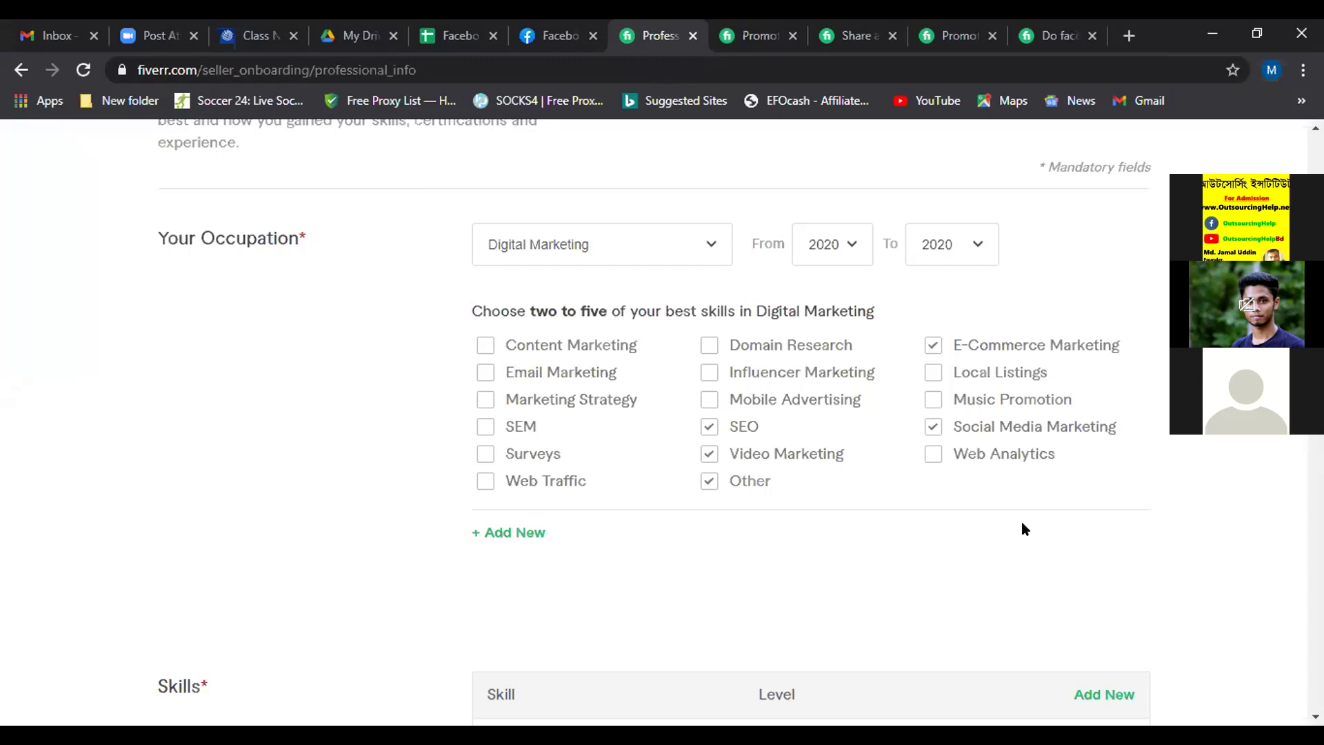
pyautogui.scroll(-3, 1010, 519)
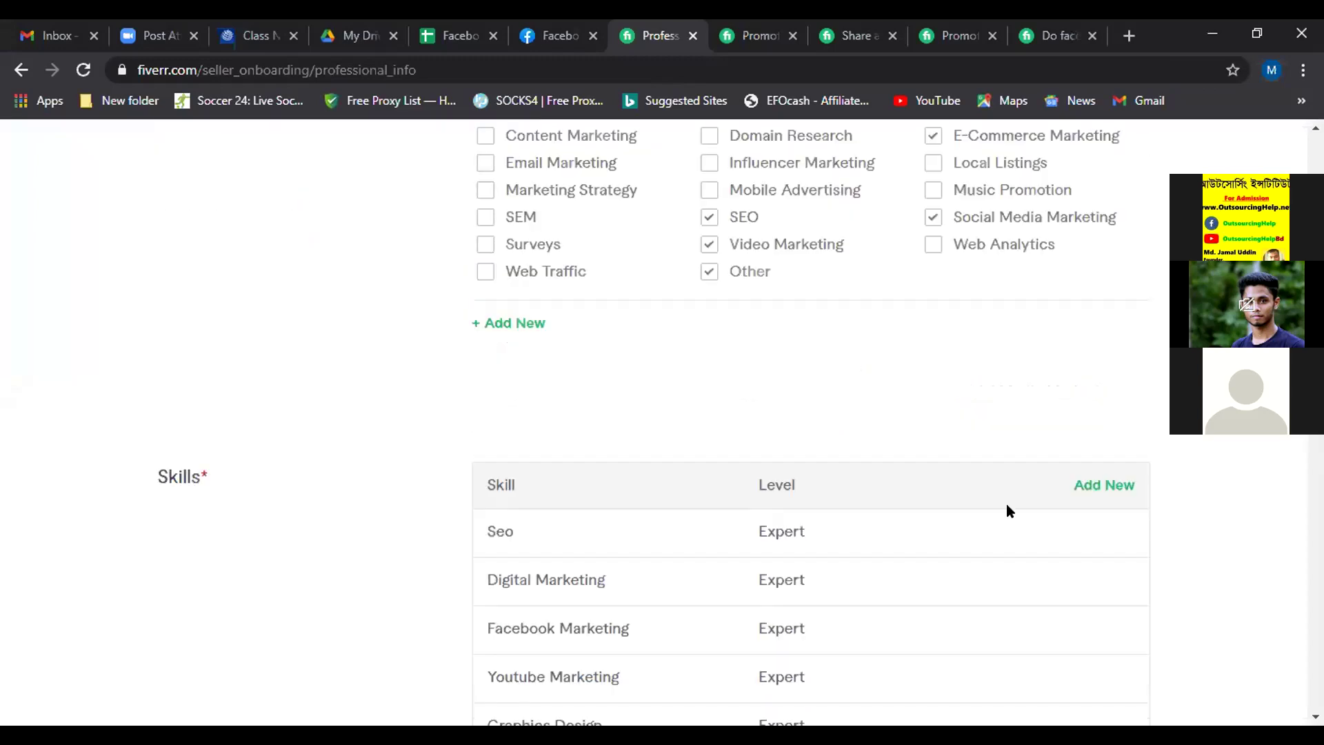
pyautogui.scroll(-4, 1007, 504)
pyautogui.scroll(-5, 999, 497)
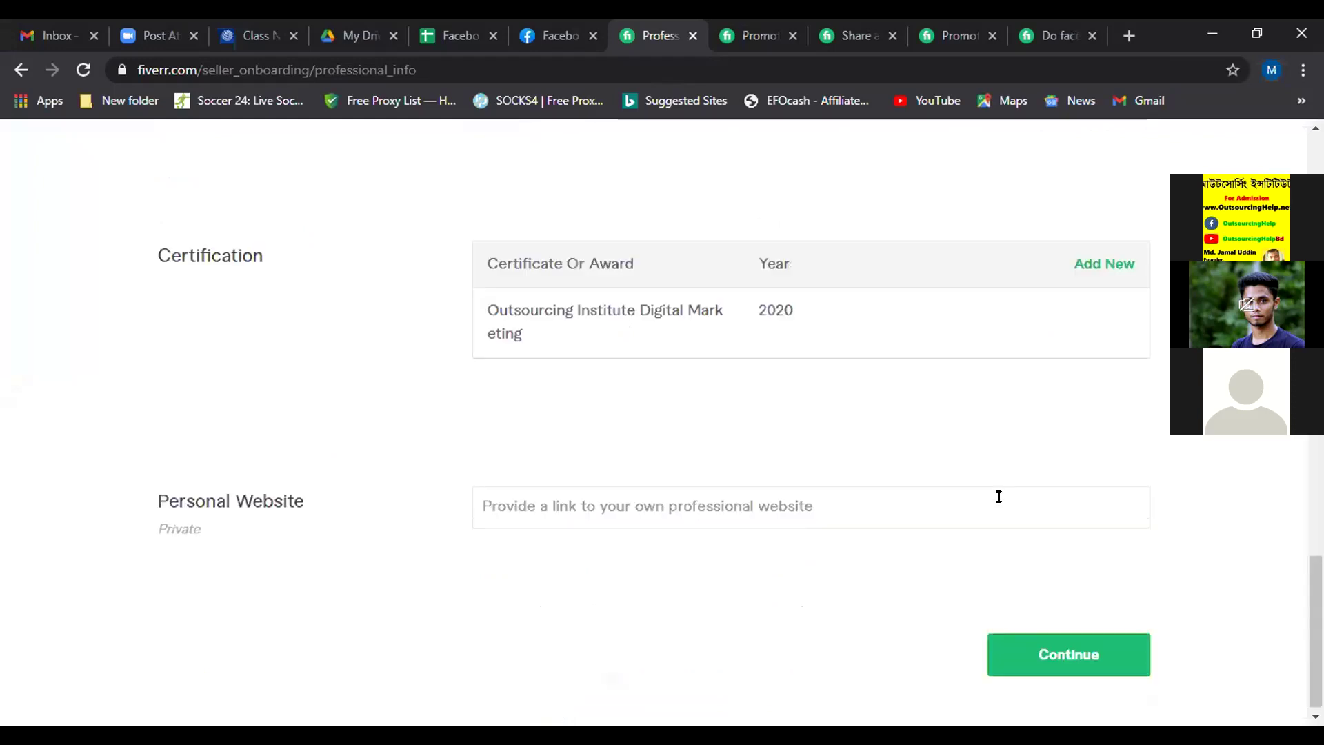
pyautogui.click(1059, 639)
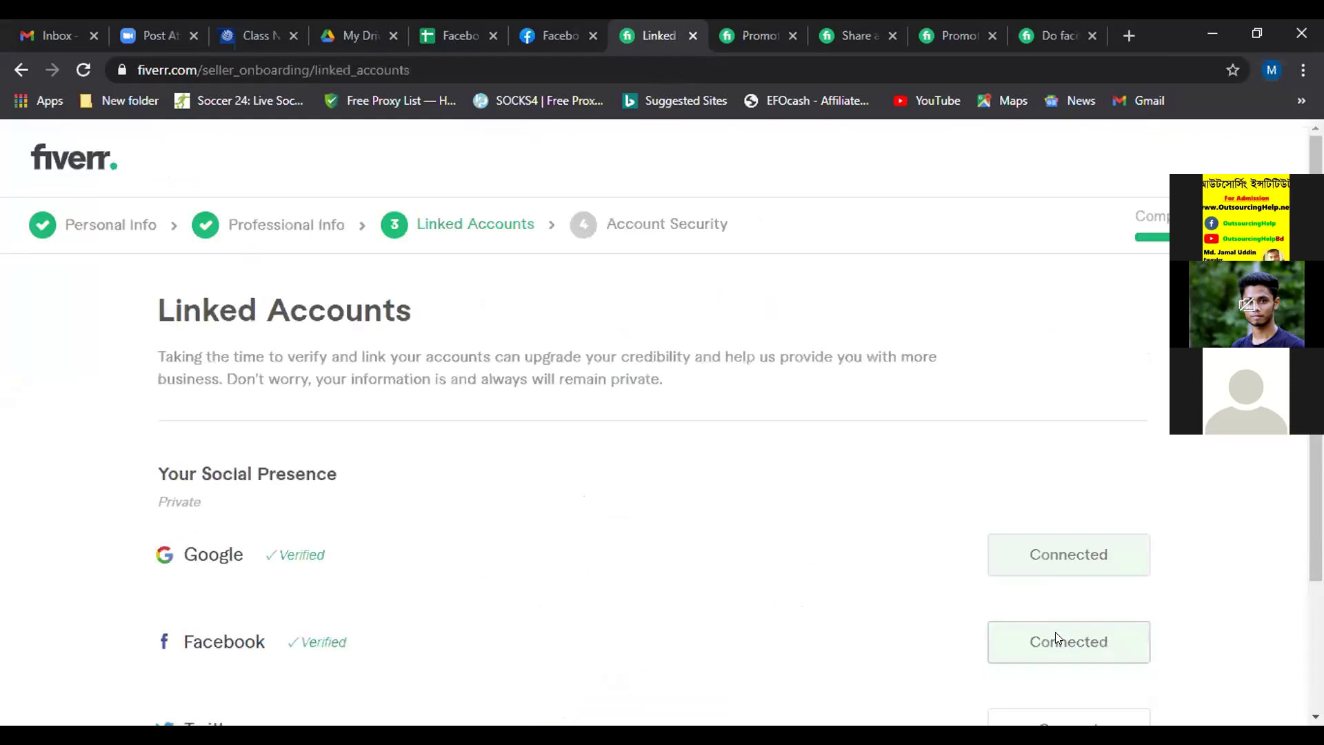
# - Proceed through Linked Accounts and Account Security without connecting Twitter, and finish the seller onboarding to reach the new gig form
pyautogui.scroll(-3, 871, 589)
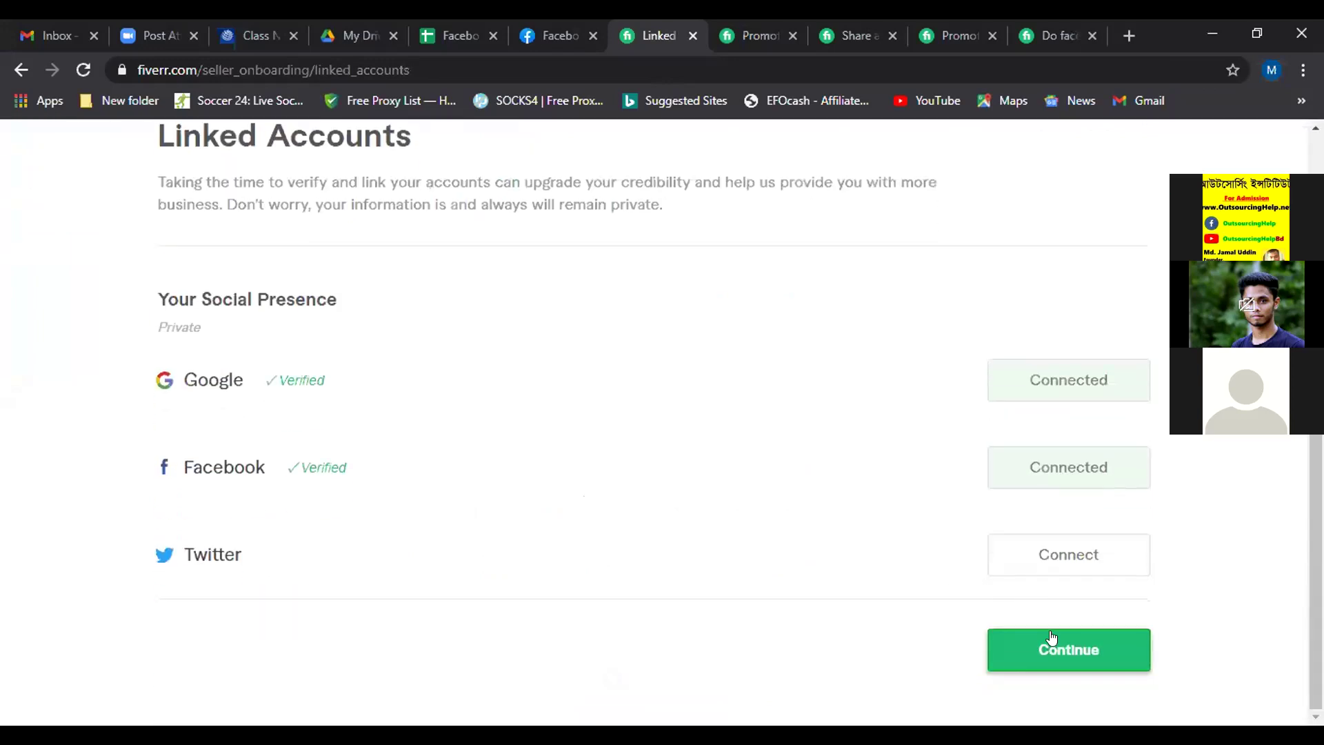
pyautogui.click(1053, 654)
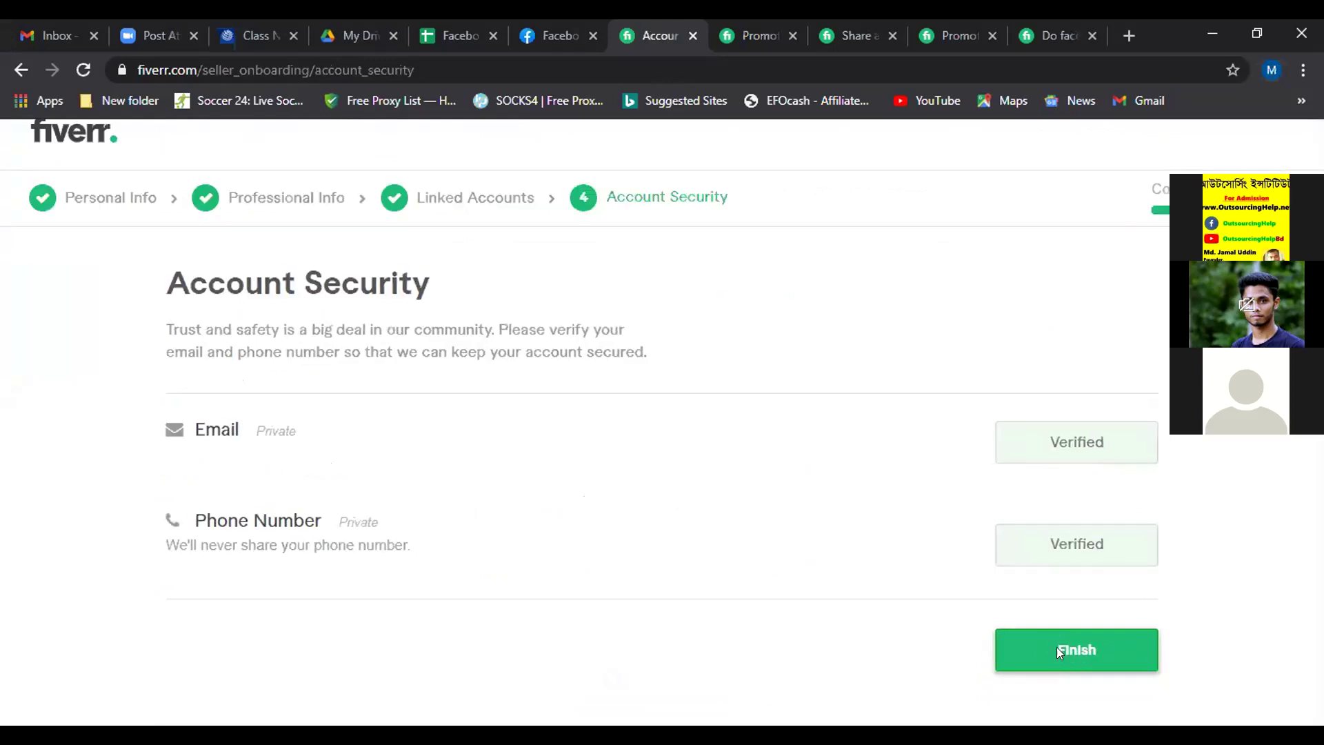
pyautogui.click(1057, 648)
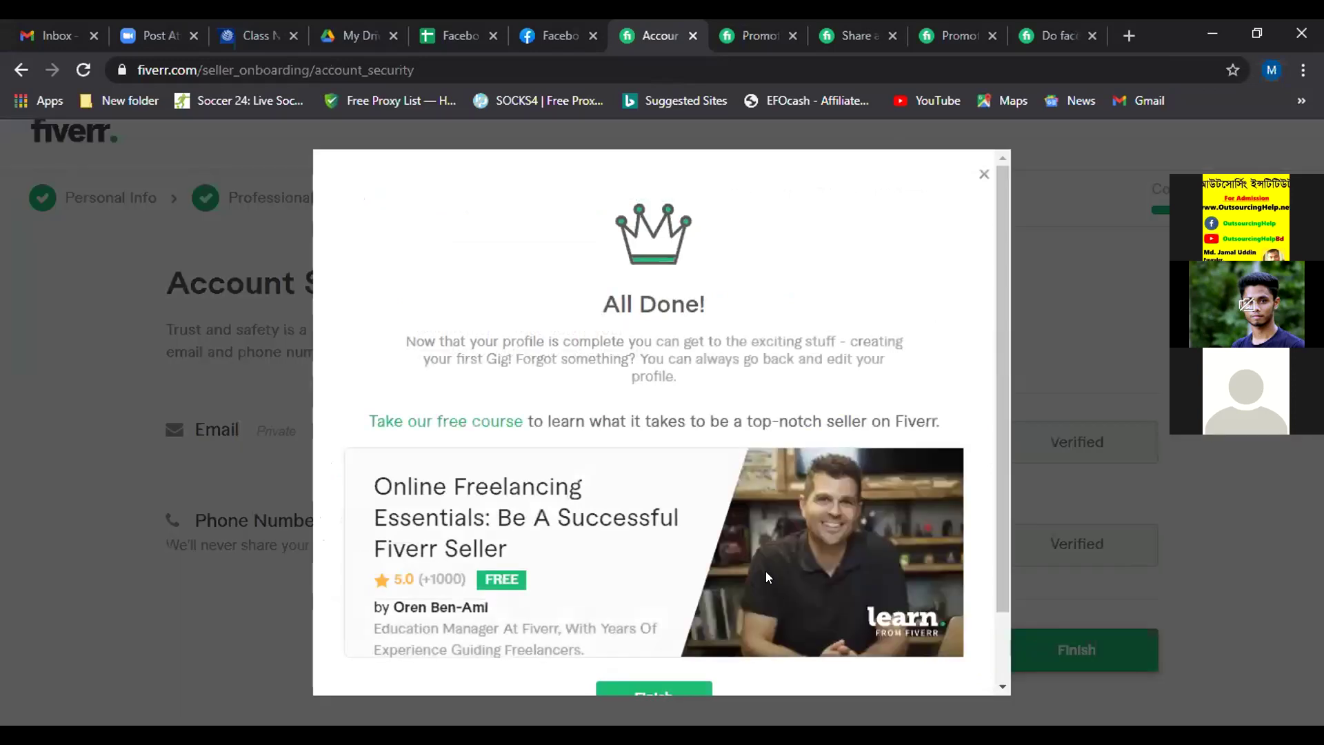
pyautogui.click(764, 565)
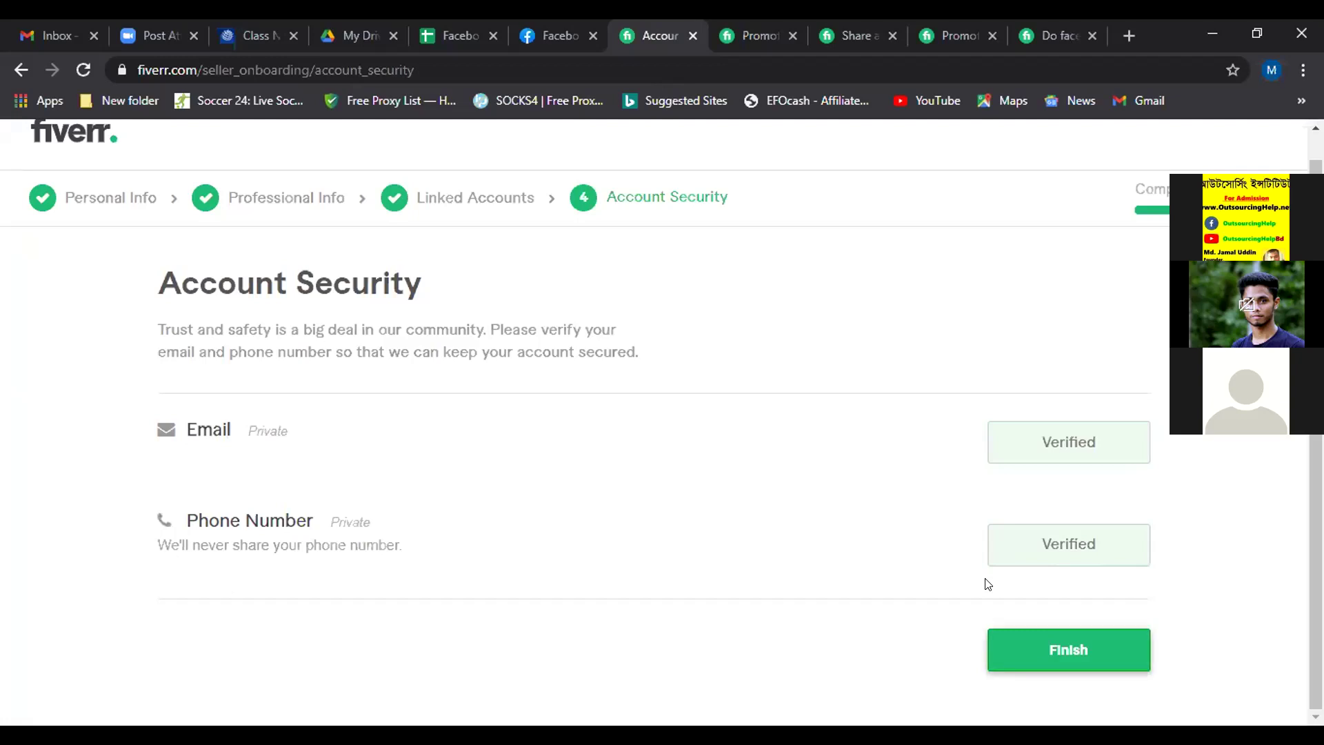
pyautogui.click(1054, 647)
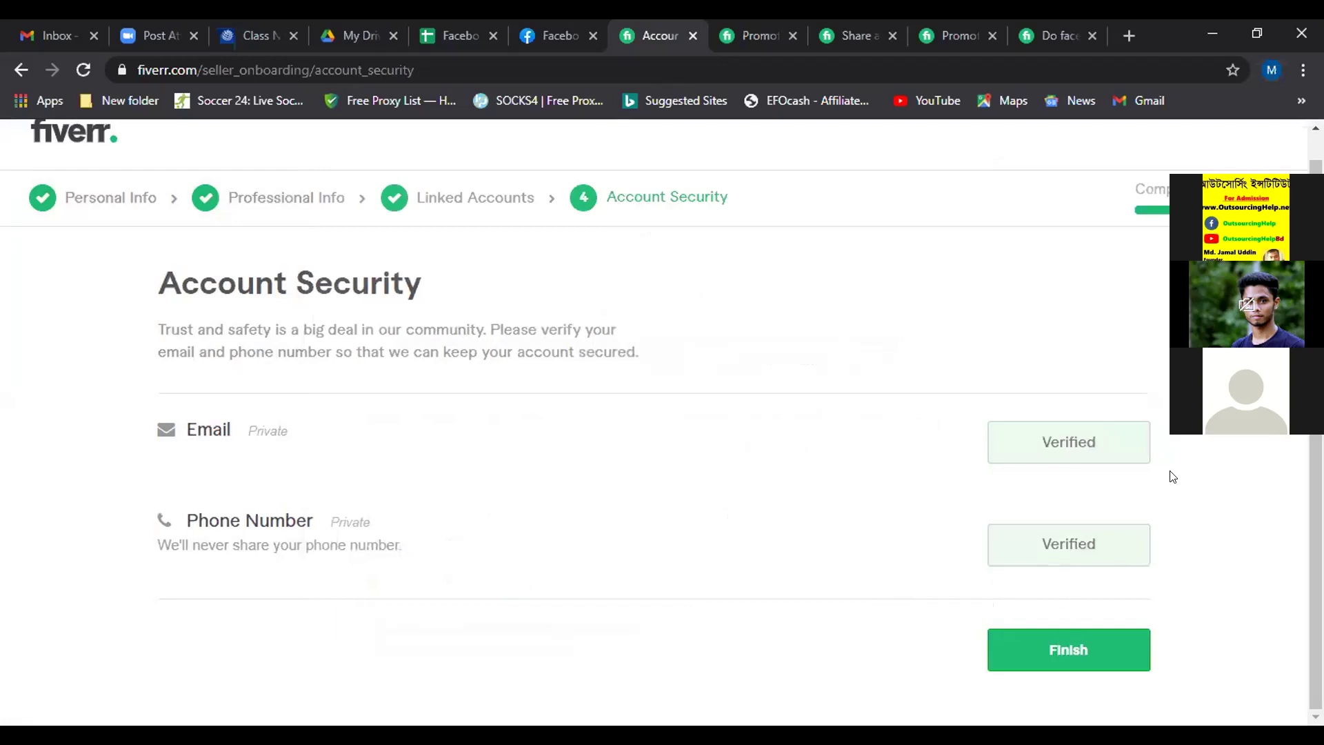
pyautogui.click(1090, 640)
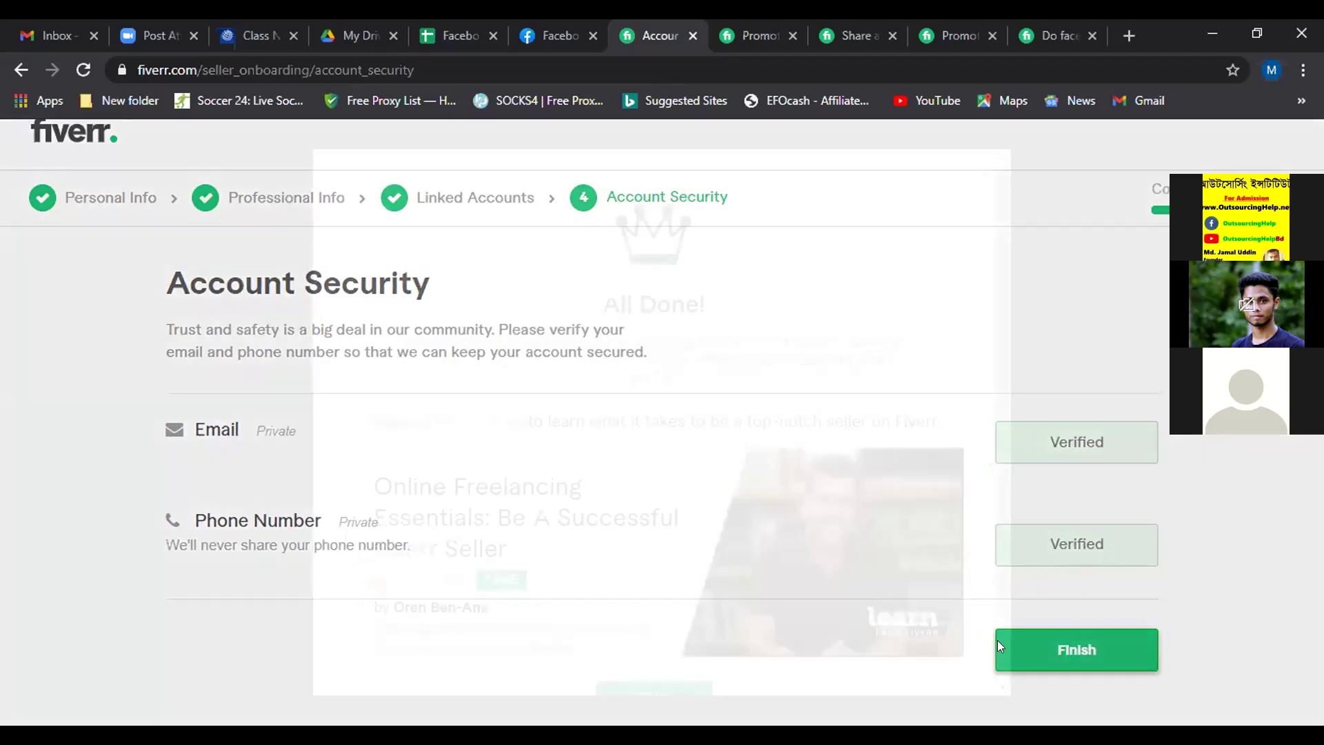
pyautogui.scroll(-2, 710, 576)
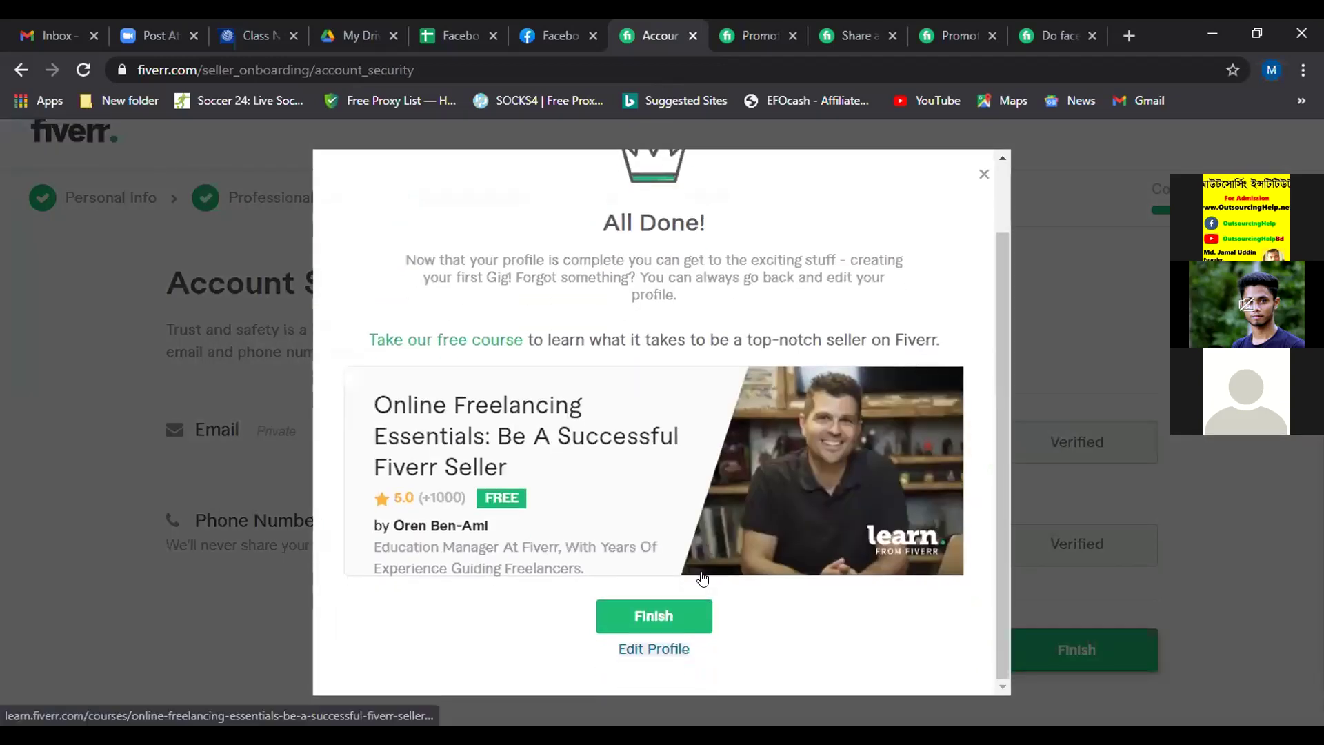
pyautogui.click(643, 613)
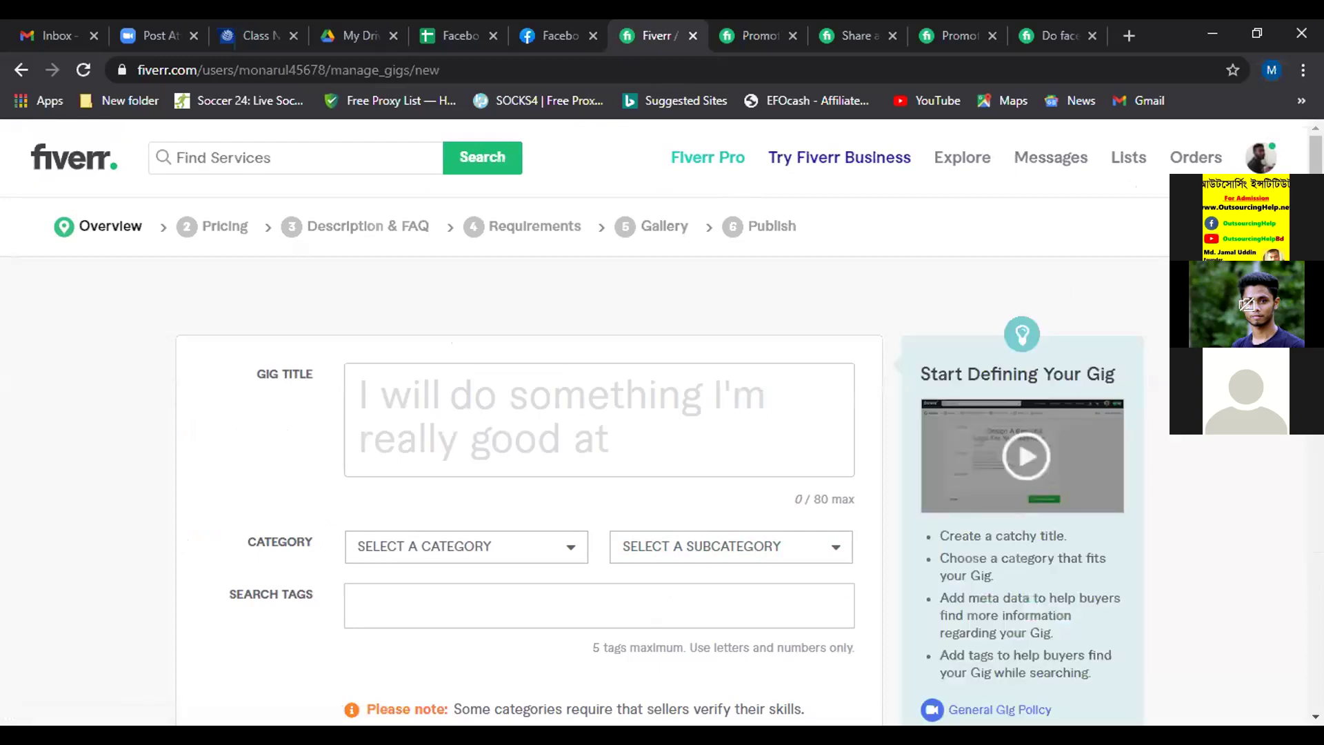
# - Open the student's Fiverr profile page and examine the profile card and the Profile Information section
pyautogui.click(1254, 158)
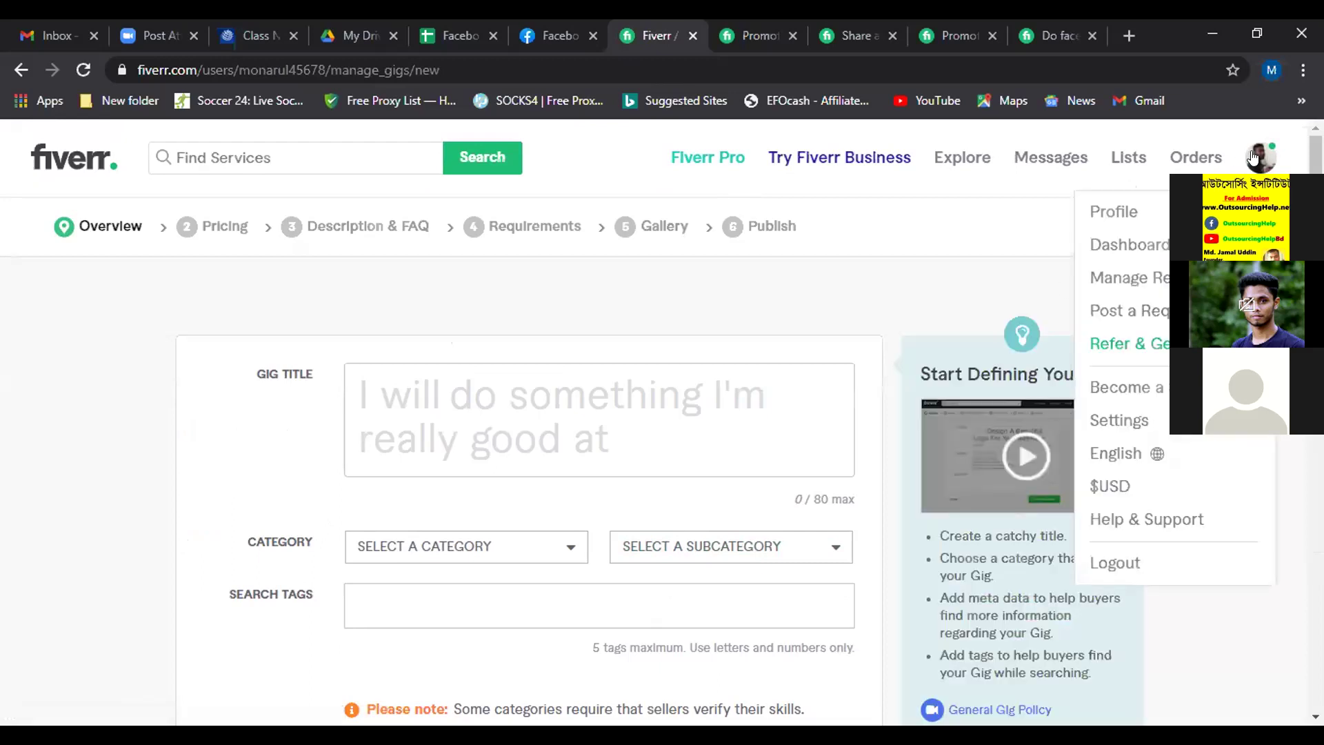
pyautogui.click(1096, 206)
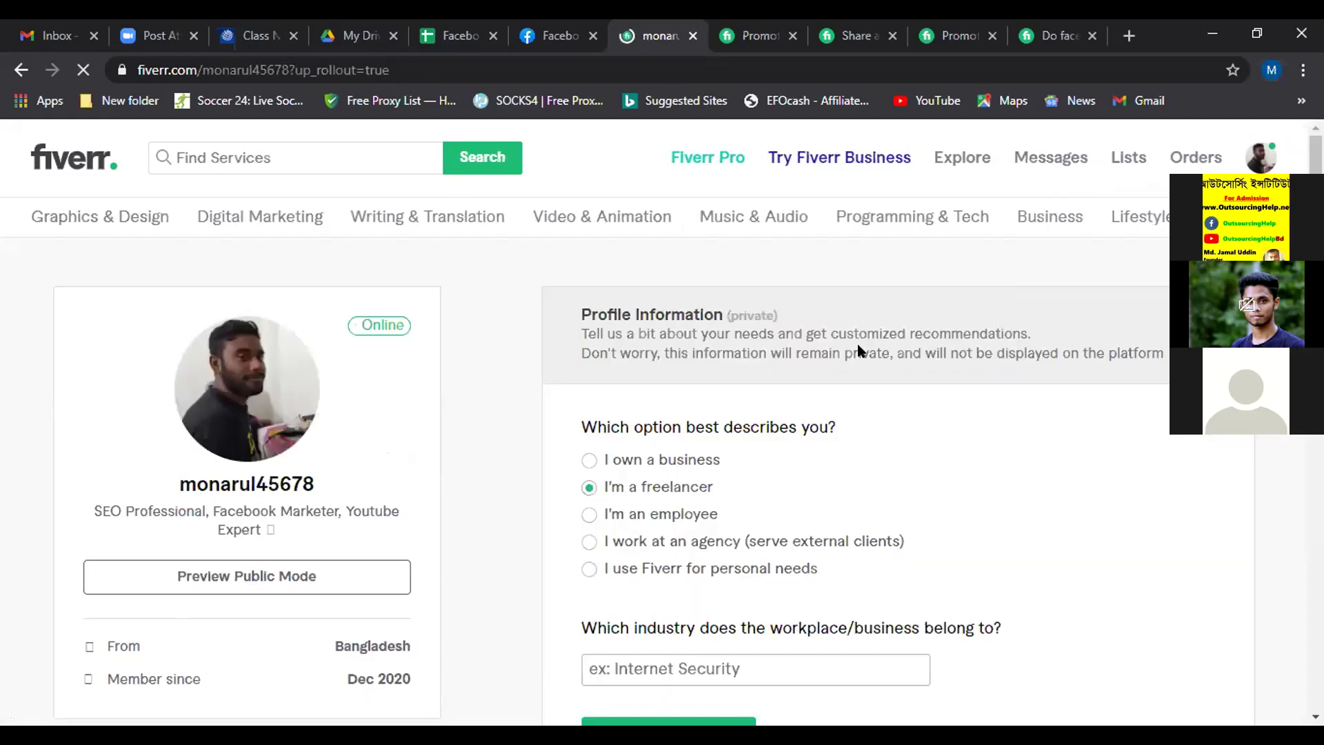
pyautogui.scroll(-4, 468, 496)
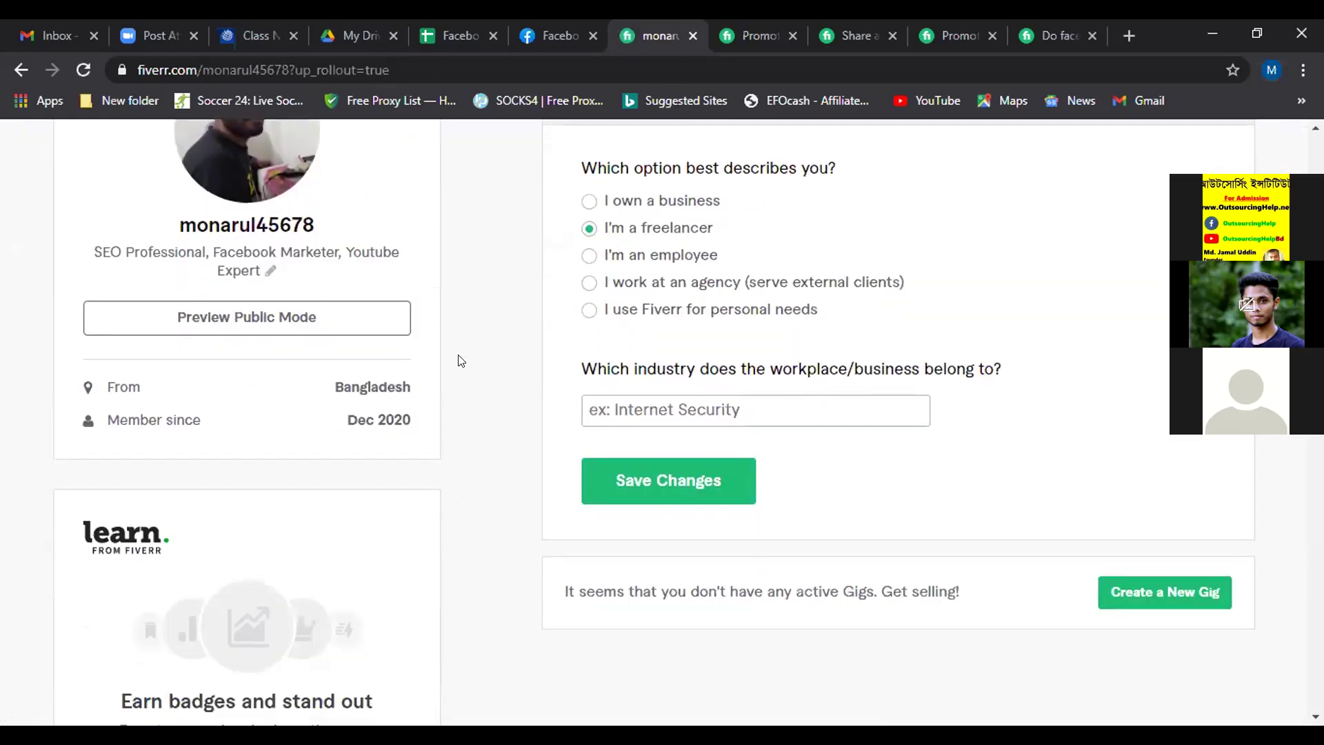
pyautogui.scroll(2, 465, 378)
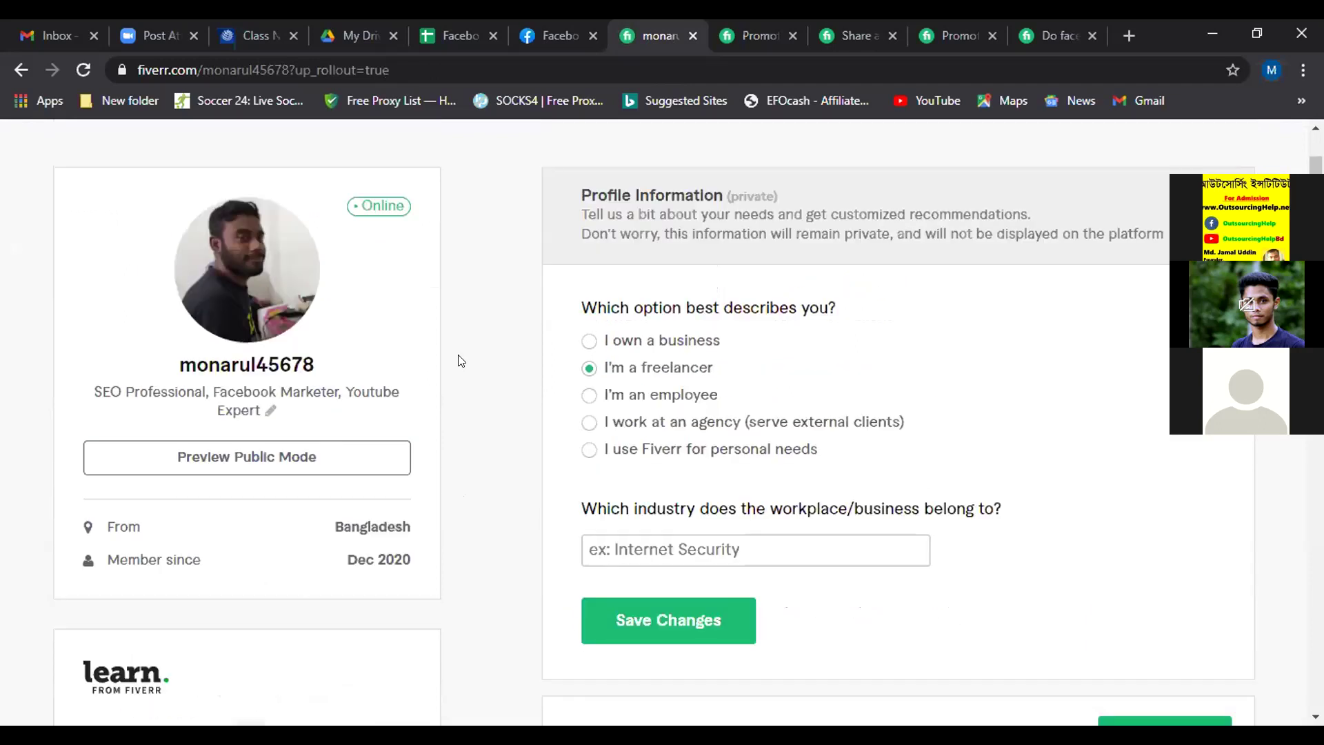
pyautogui.scroll(2, 461, 365)
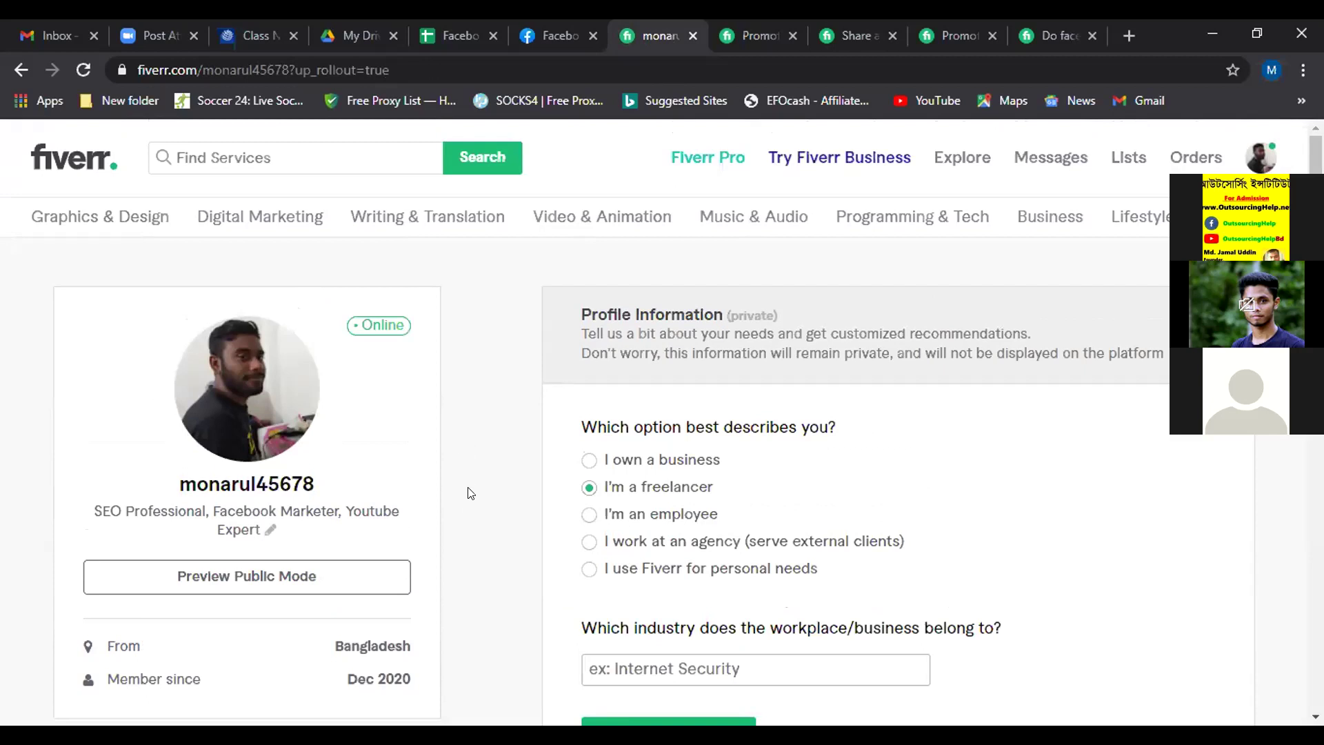
pyautogui.scroll(-1, 460, 492)
pyautogui.scroll(-3, 461, 492)
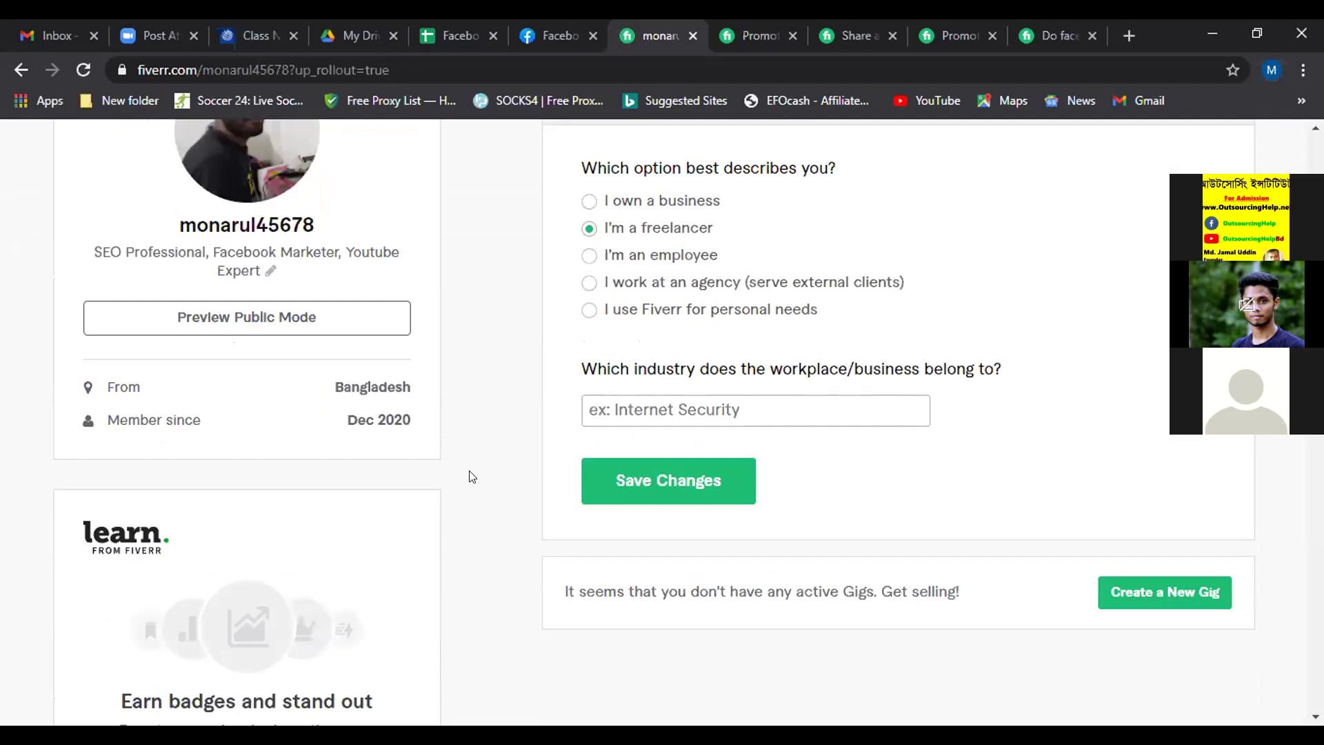
pyautogui.scroll(-1, 472, 477)
pyautogui.scroll(-4, 467, 469)
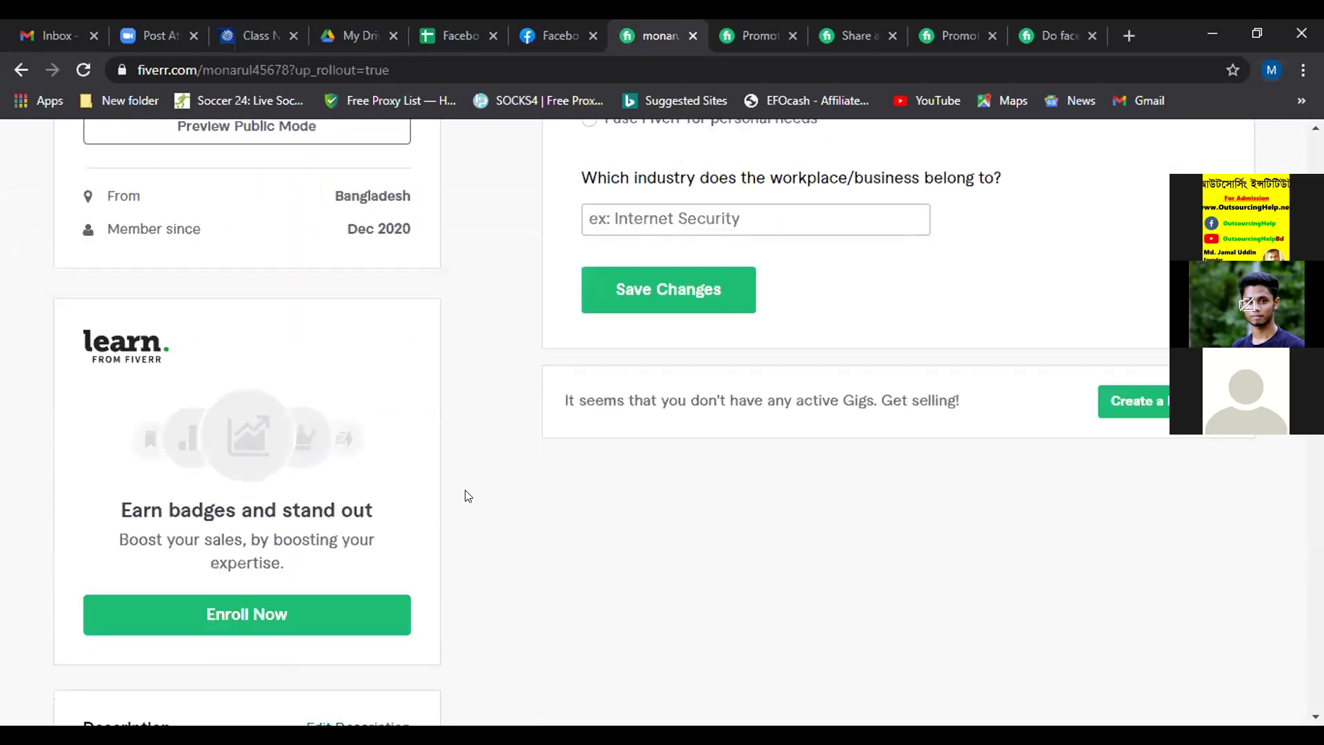
# - Review the description, languages and linked accounts on the student's profile, focusing on the listed marketing expertise
pyautogui.scroll(-7, 453, 490)
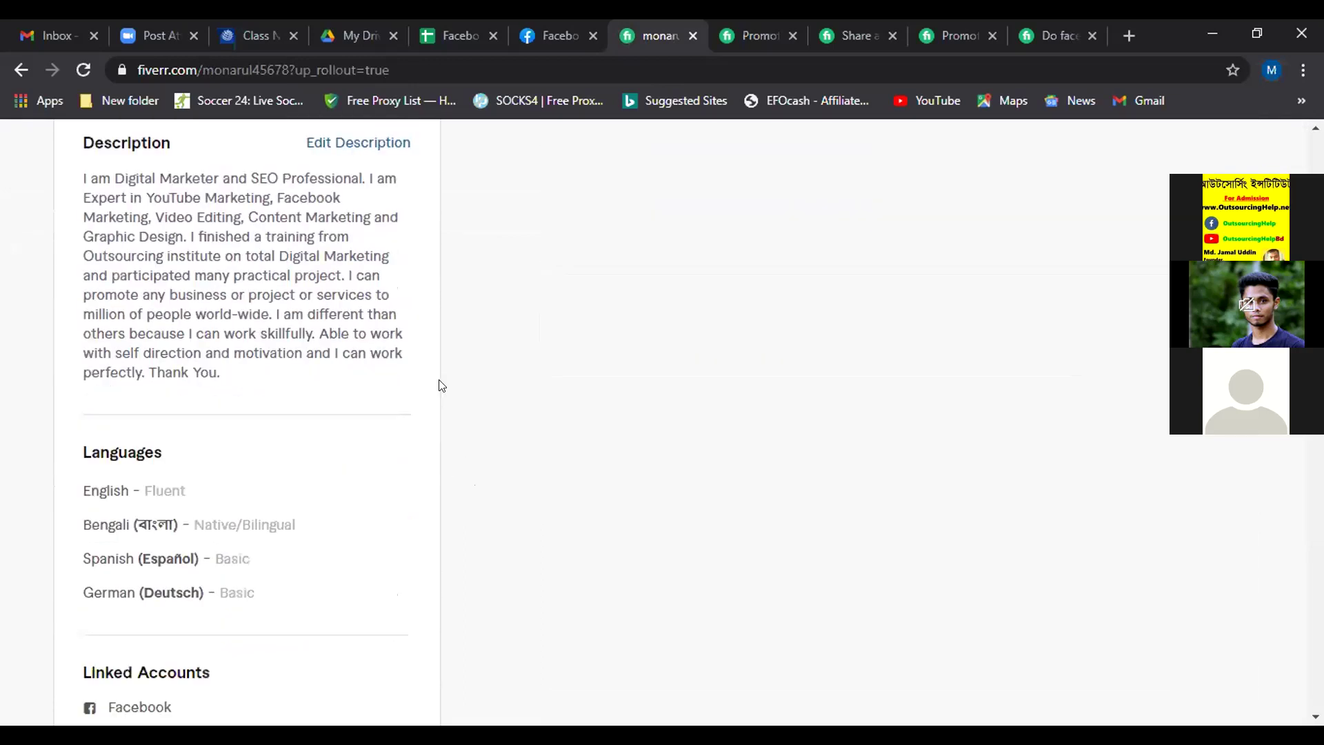
pyautogui.scroll(-7, 442, 385)
pyautogui.scroll(4, 443, 384)
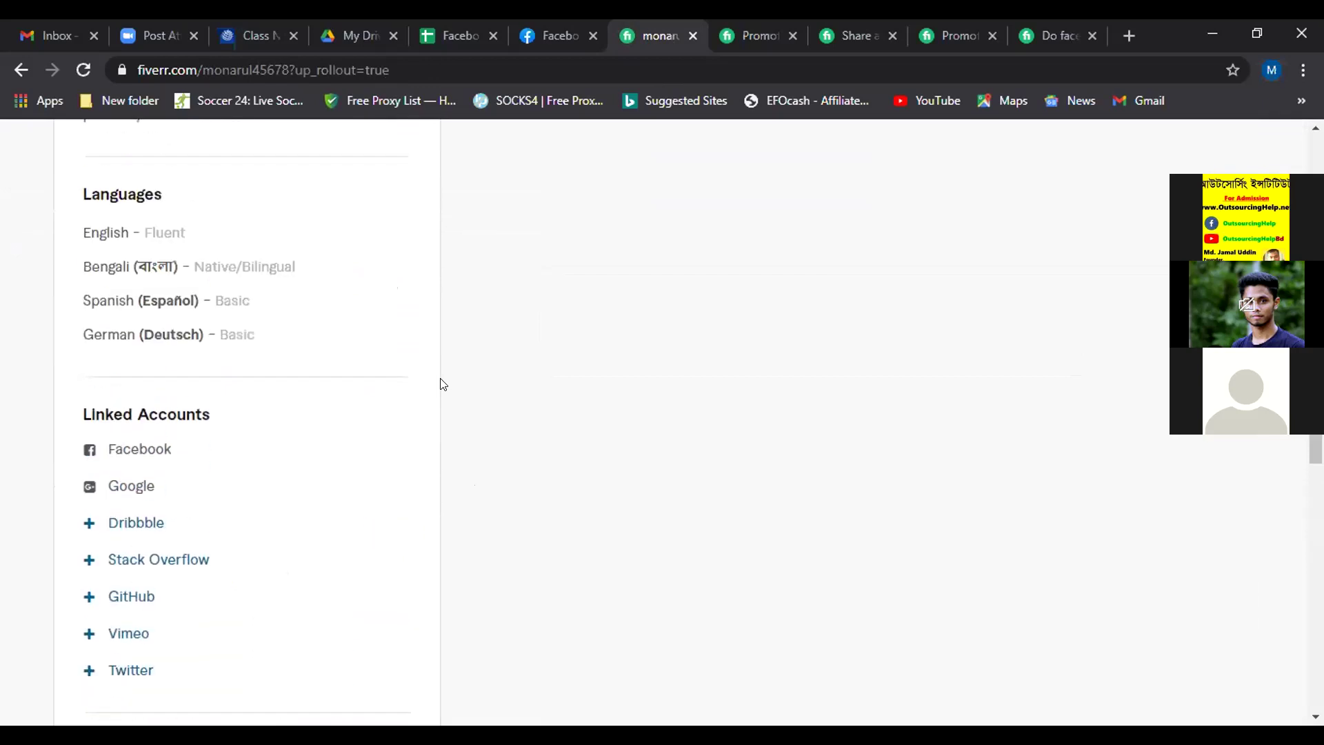
pyautogui.scroll(2, 443, 385)
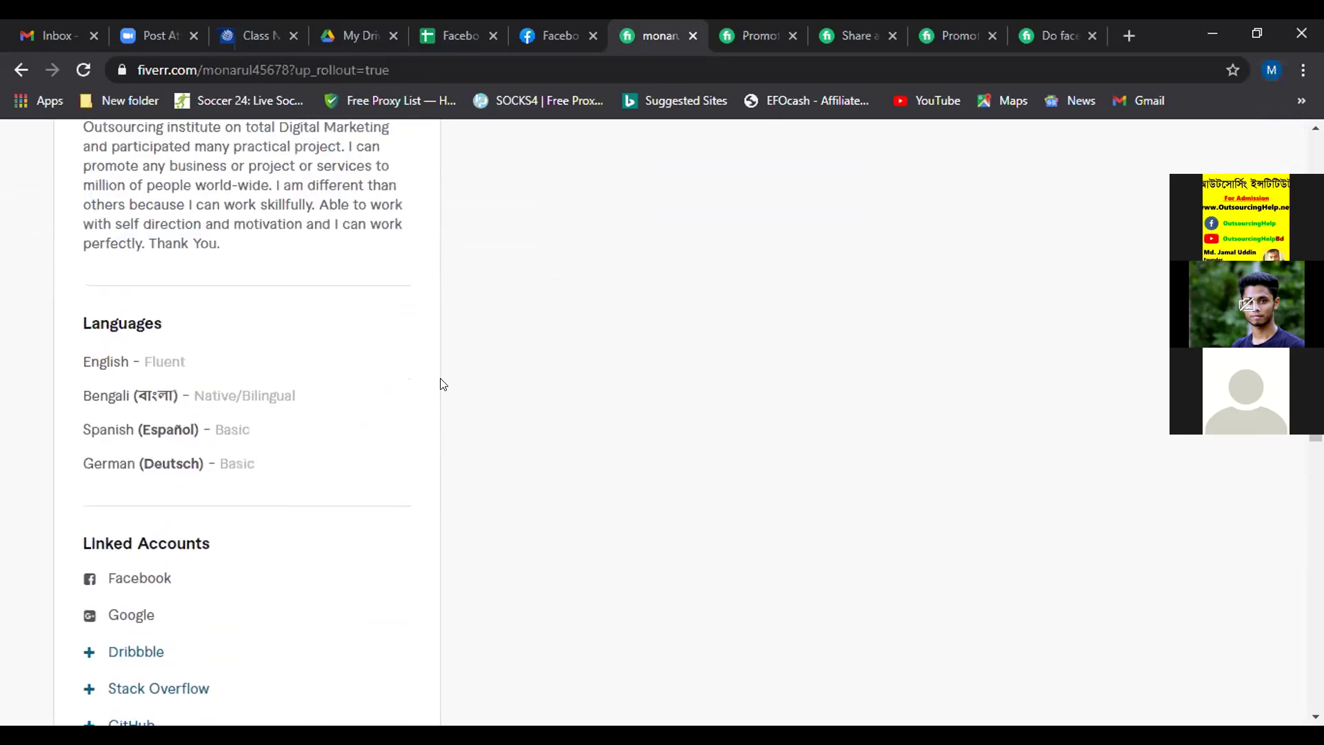
pyautogui.scroll(4, 443, 384)
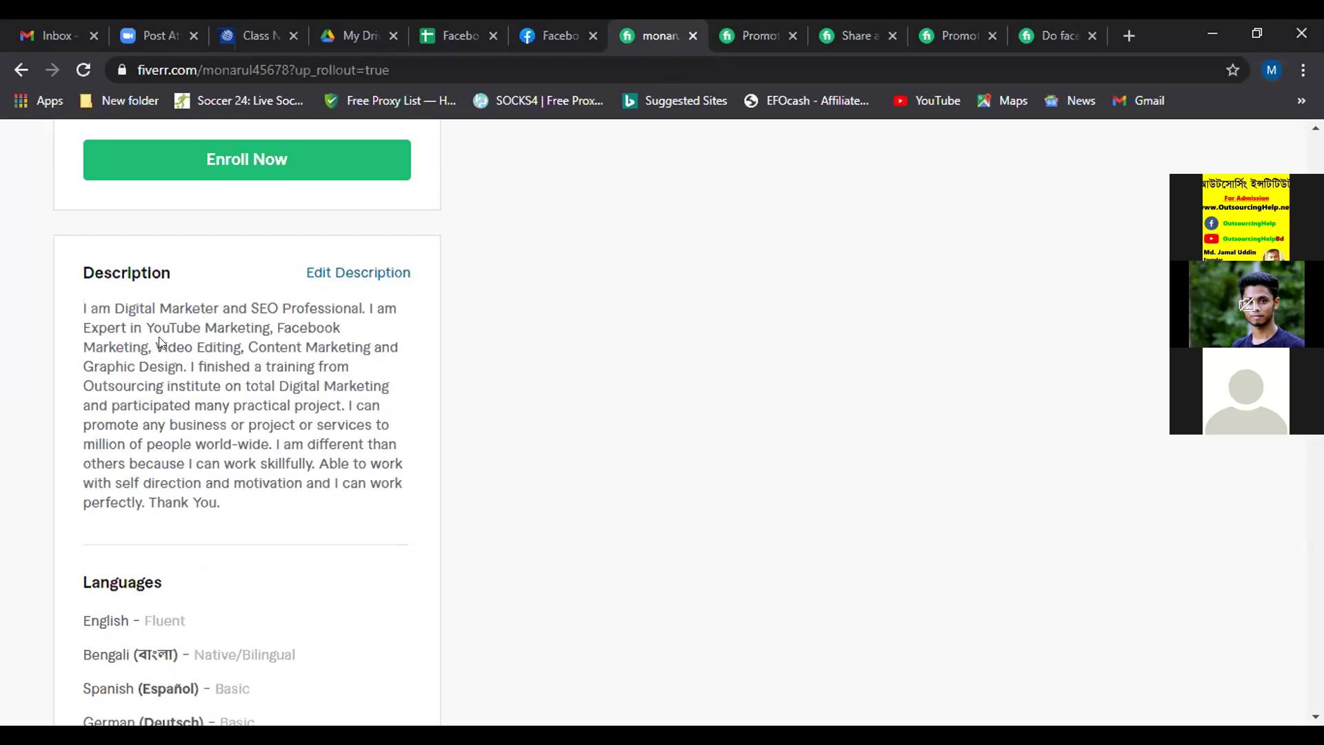
pyautogui.moveTo(126, 328); pyautogui.dragTo(221, 347)
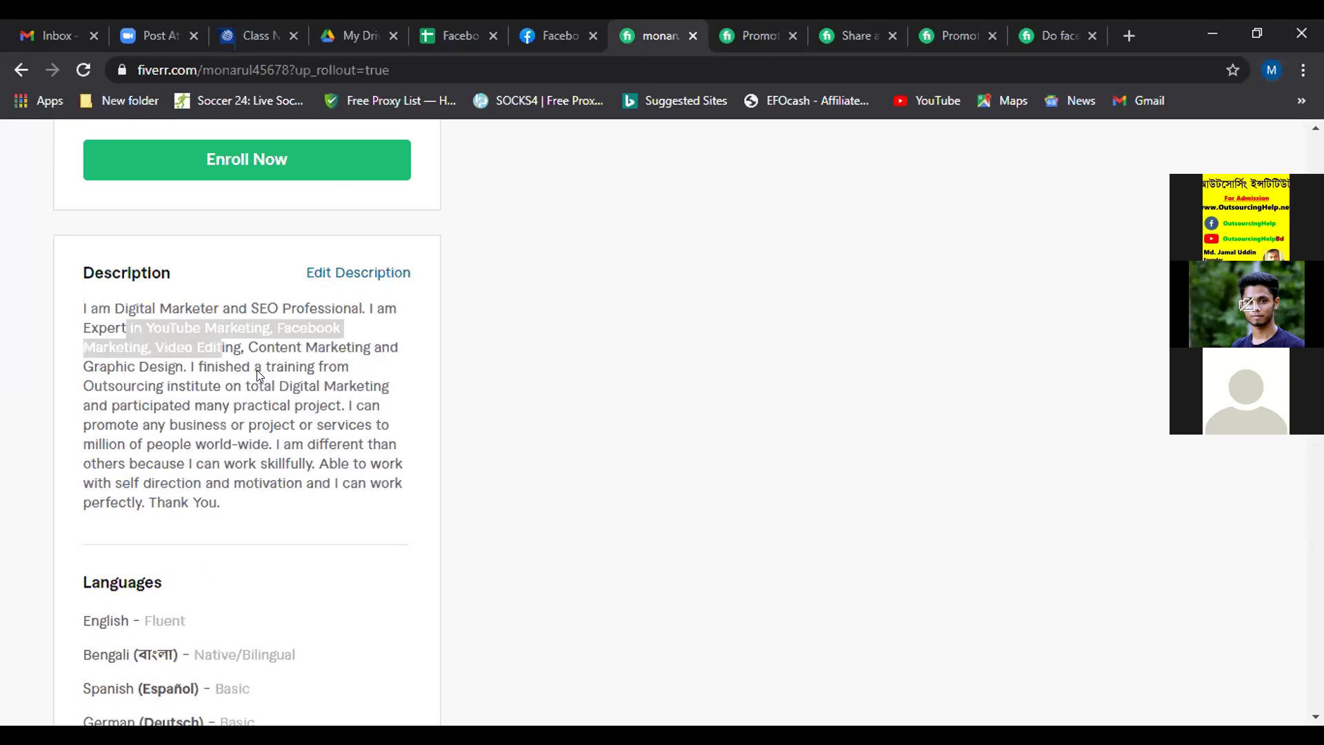
pyautogui.click(285, 374)
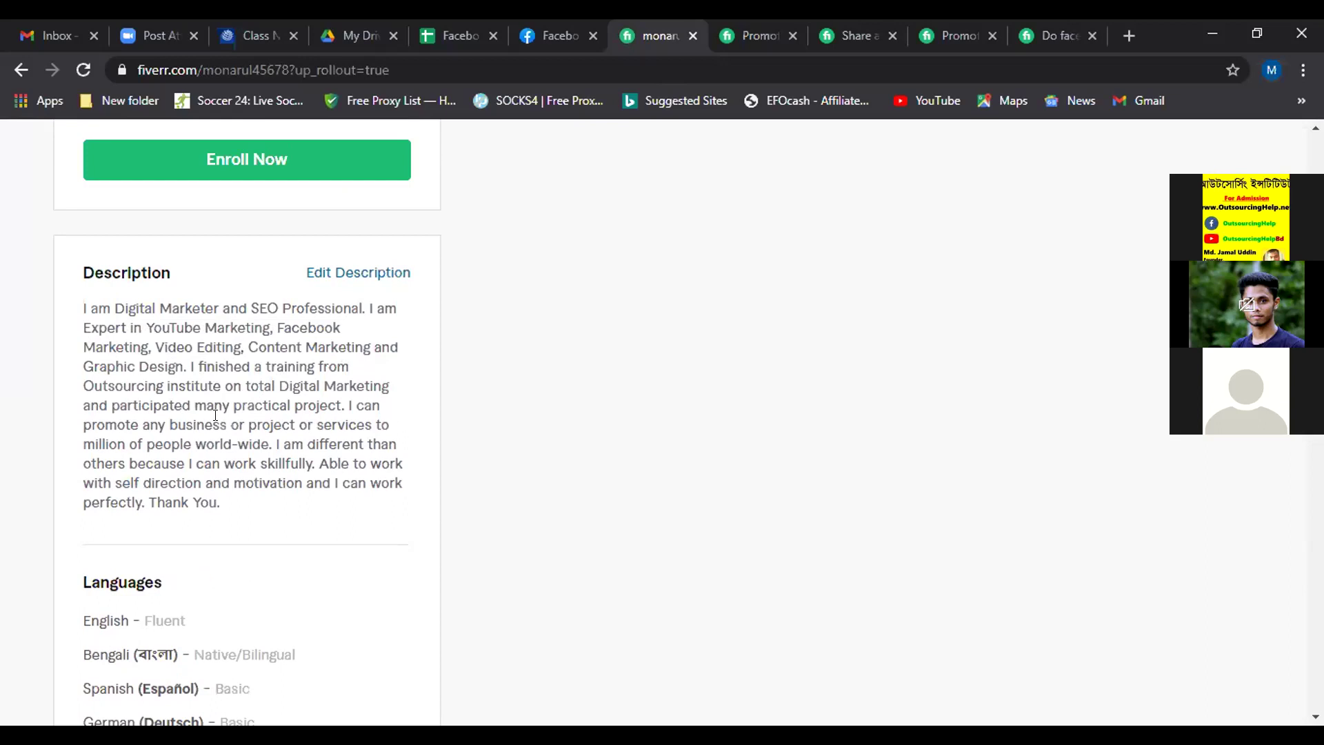
pyautogui.scroll(-4, 215, 414)
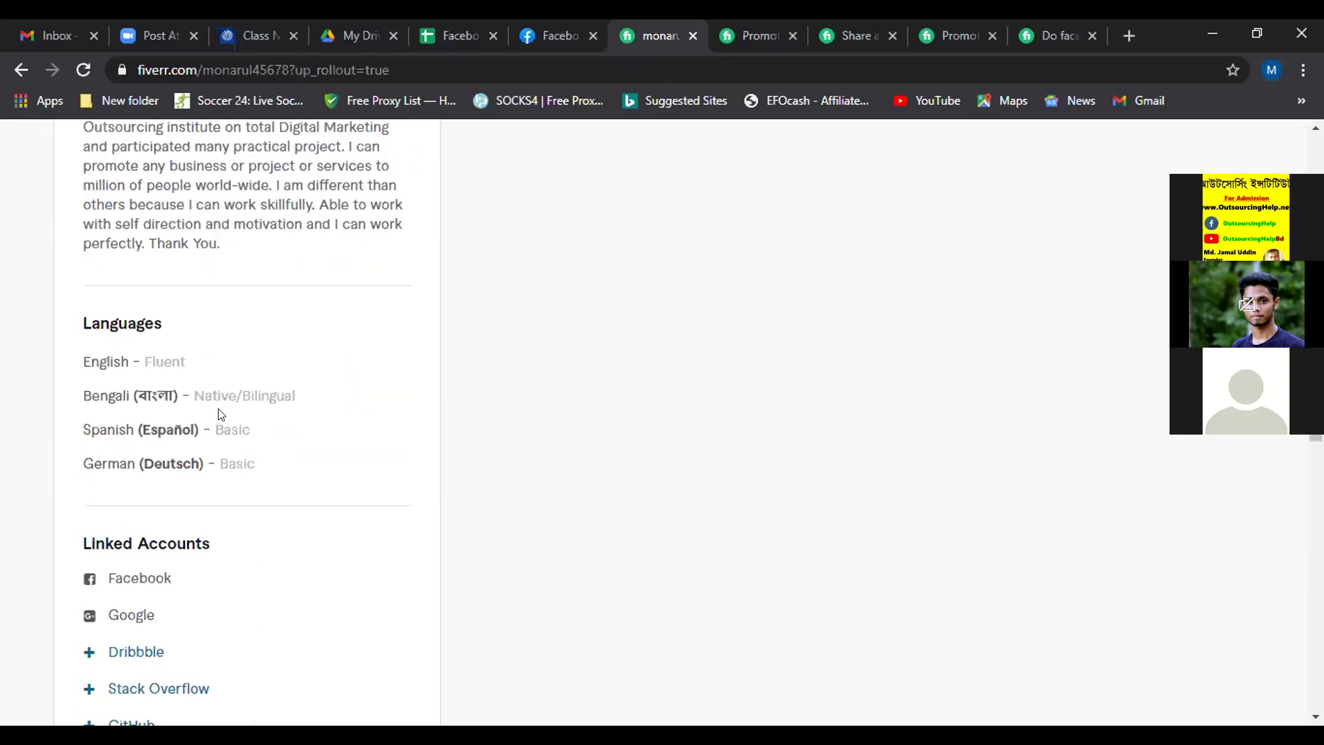
pyautogui.scroll(-4, 221, 414)
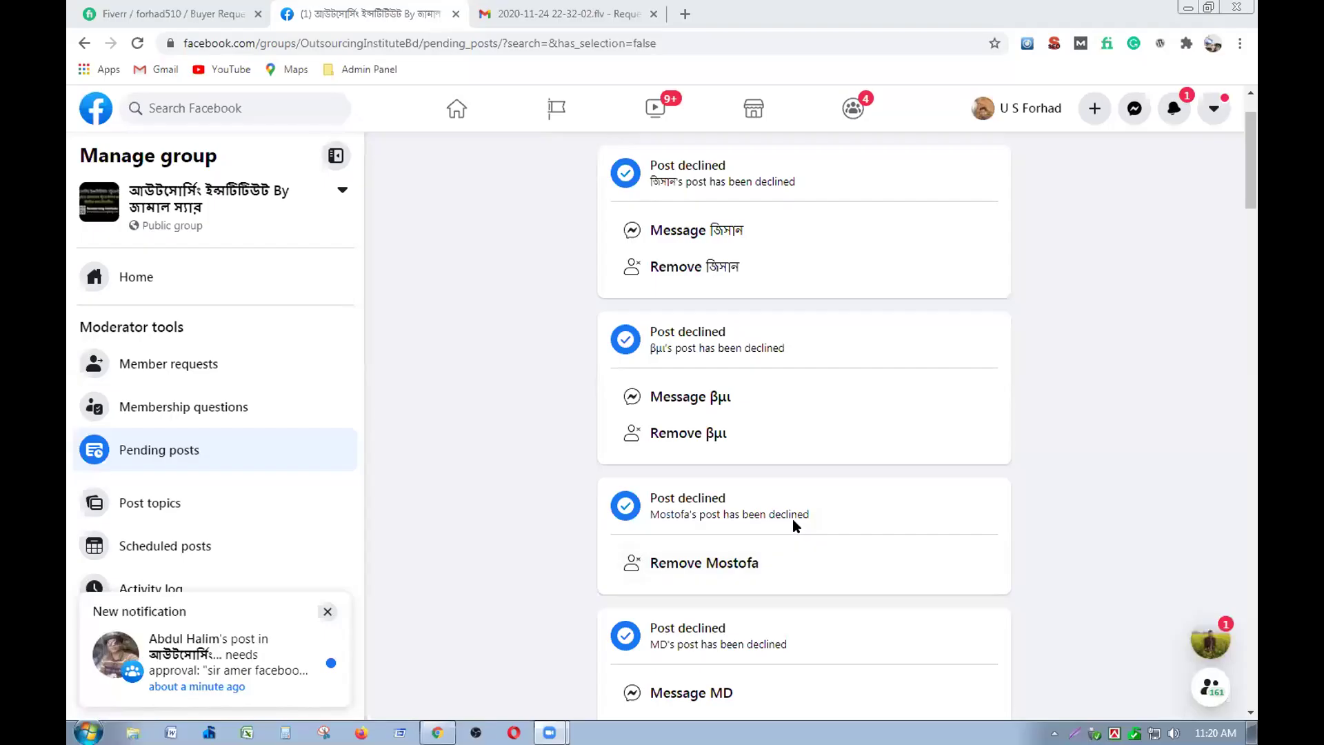
# - Reload the Facebook group's pending posts and decline the Real Research earning-app promotion
pyautogui.click(136, 44)
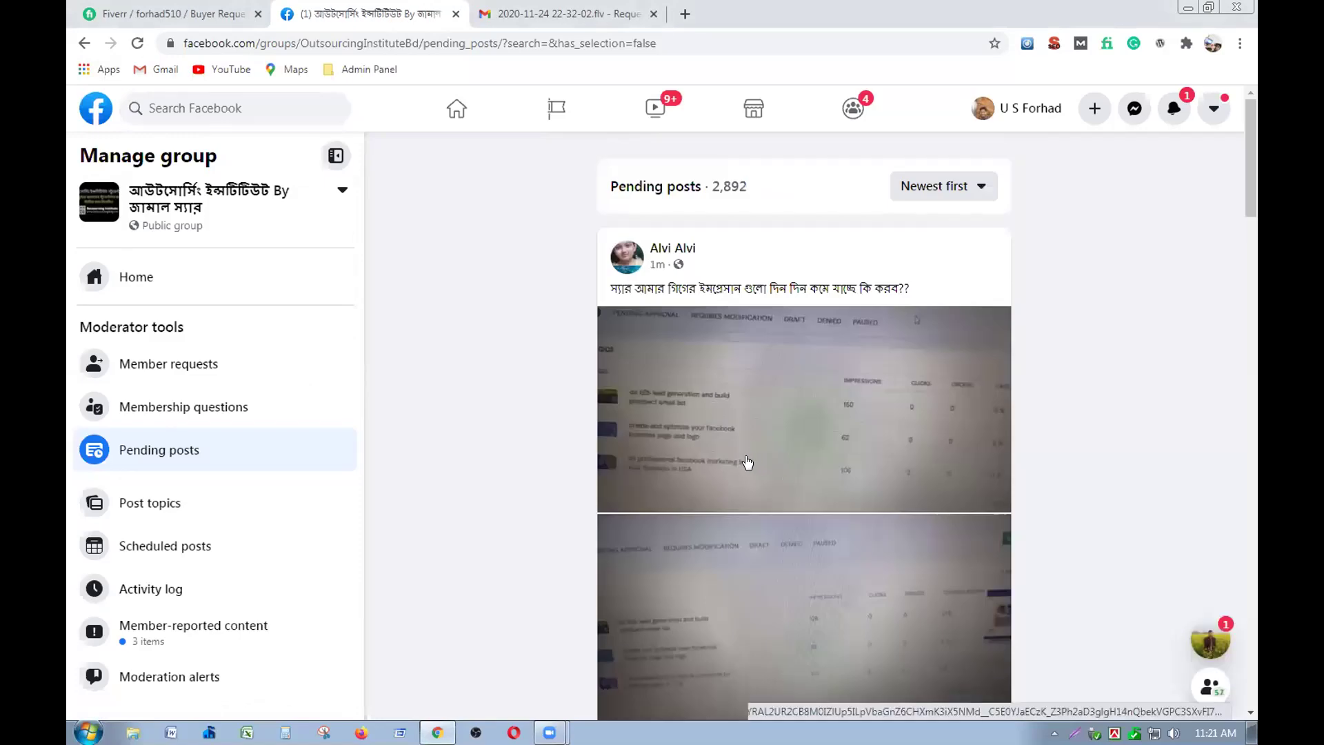
pyautogui.scroll(-5, 746, 462)
pyautogui.scroll(-8, 746, 463)
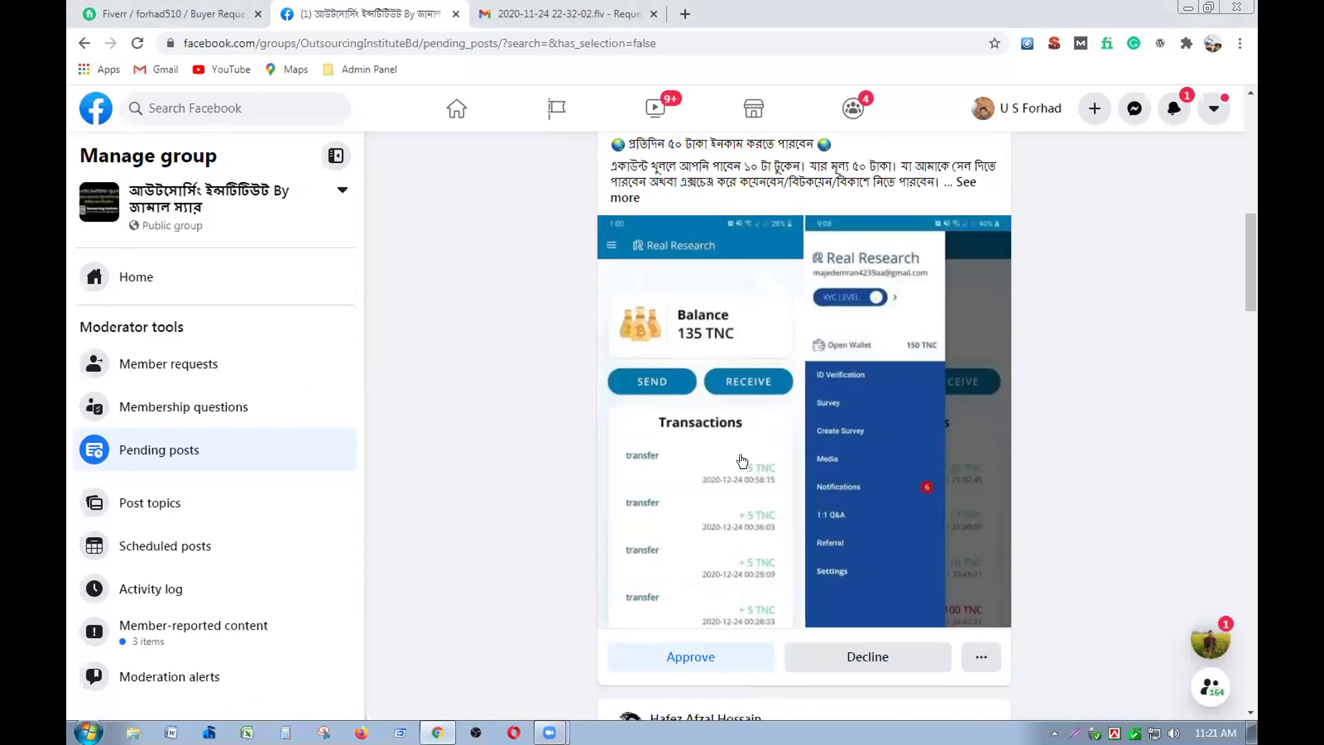
pyautogui.click(832, 498)
pyautogui.scroll(5, 828, 494)
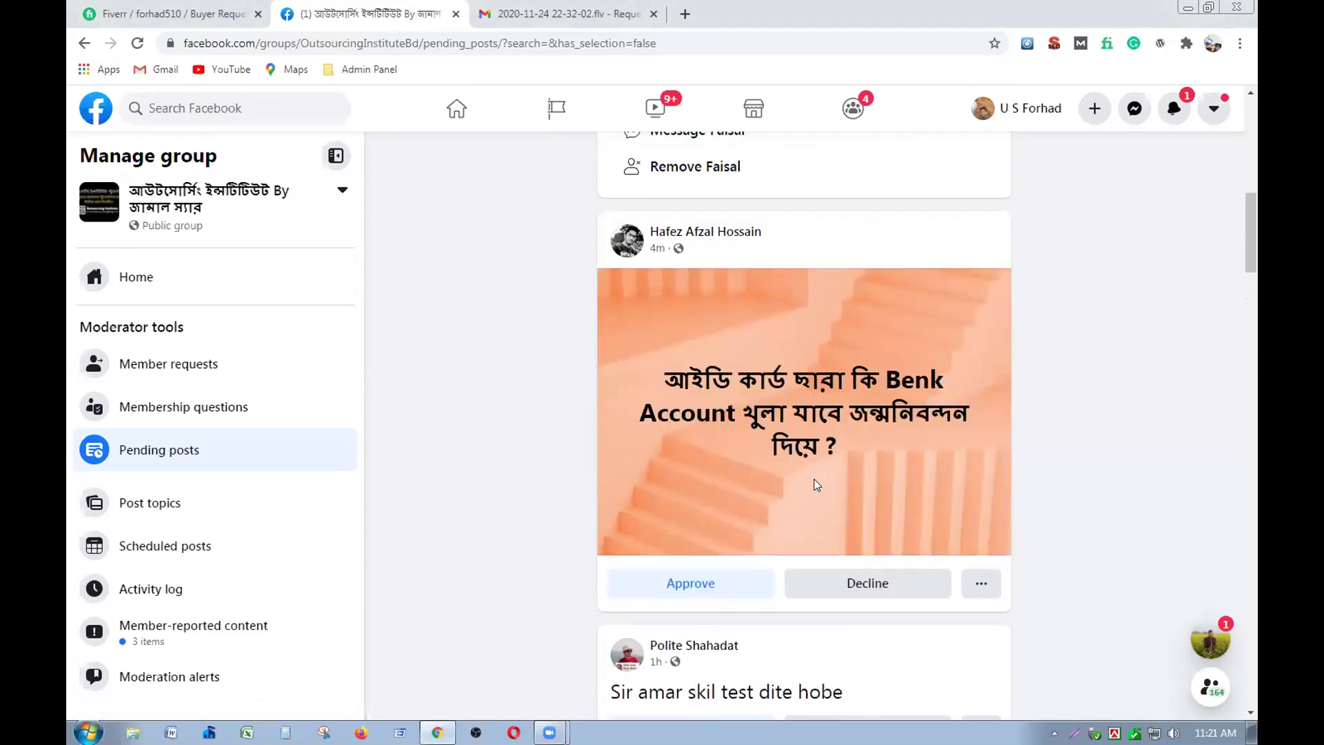
# - Approve the question about opening a bank account without an ID card, and decline the newest post about falling gig impressions
pyautogui.click(703, 584)
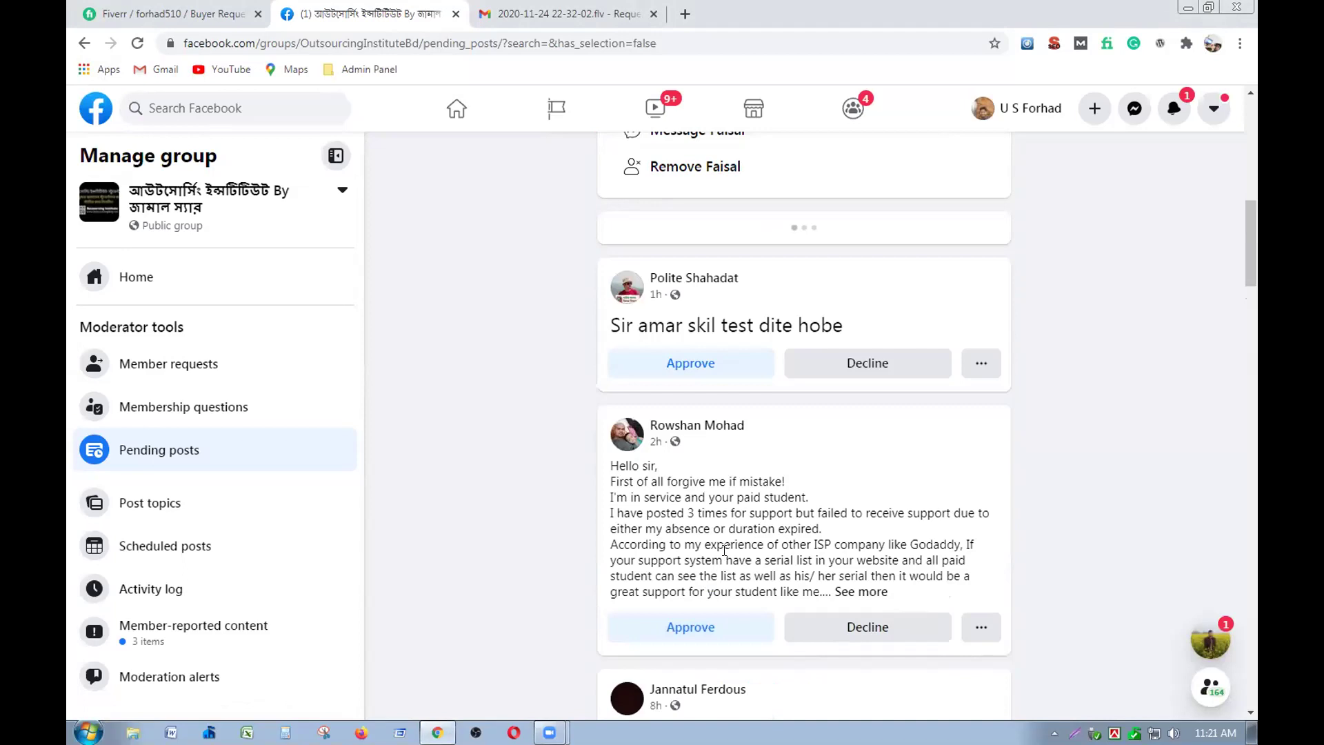
pyautogui.scroll(5, 718, 562)
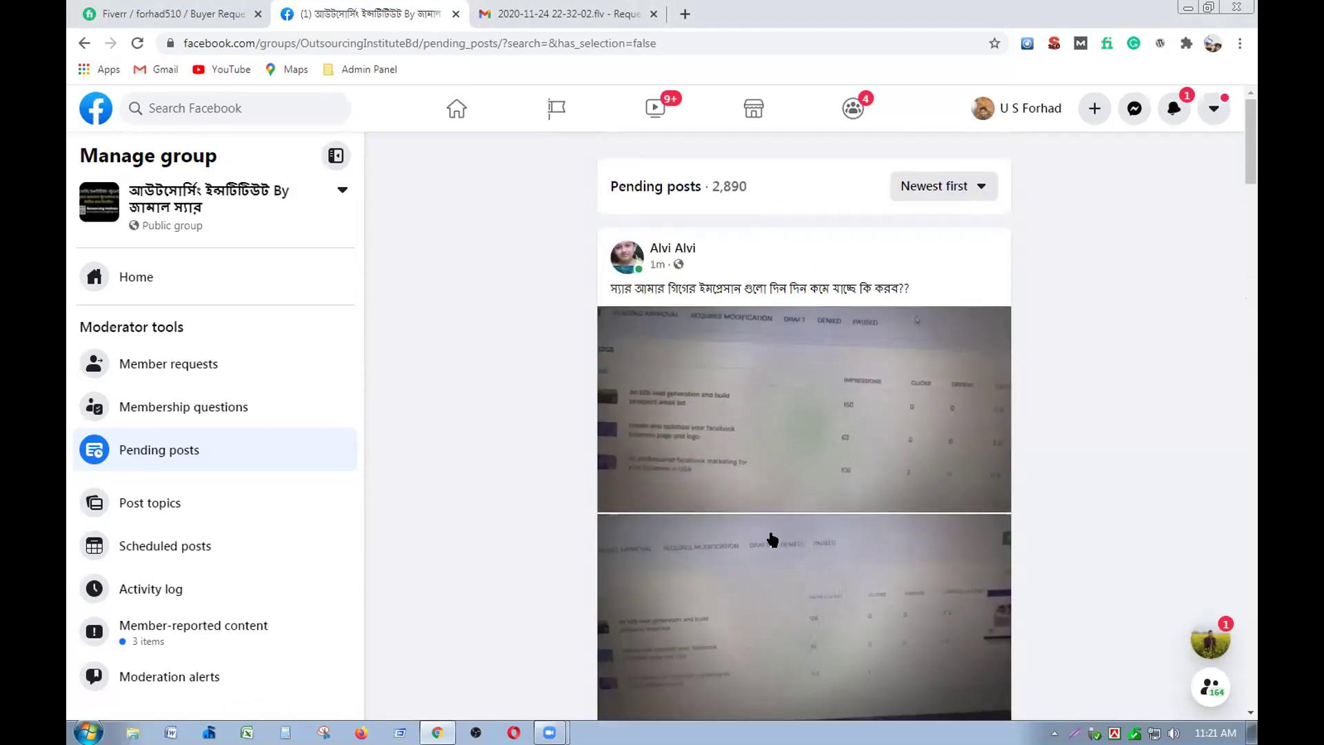
pyautogui.scroll(-5, 767, 538)
pyautogui.click(871, 421)
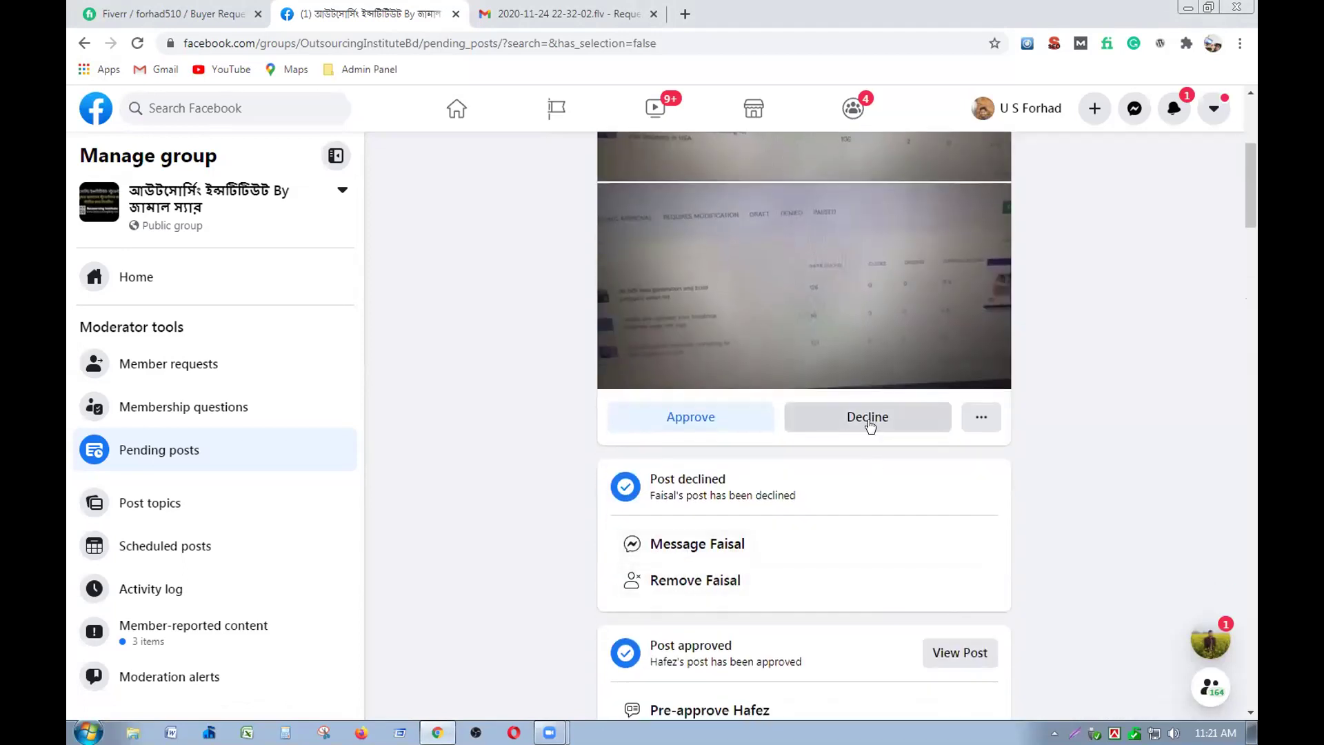
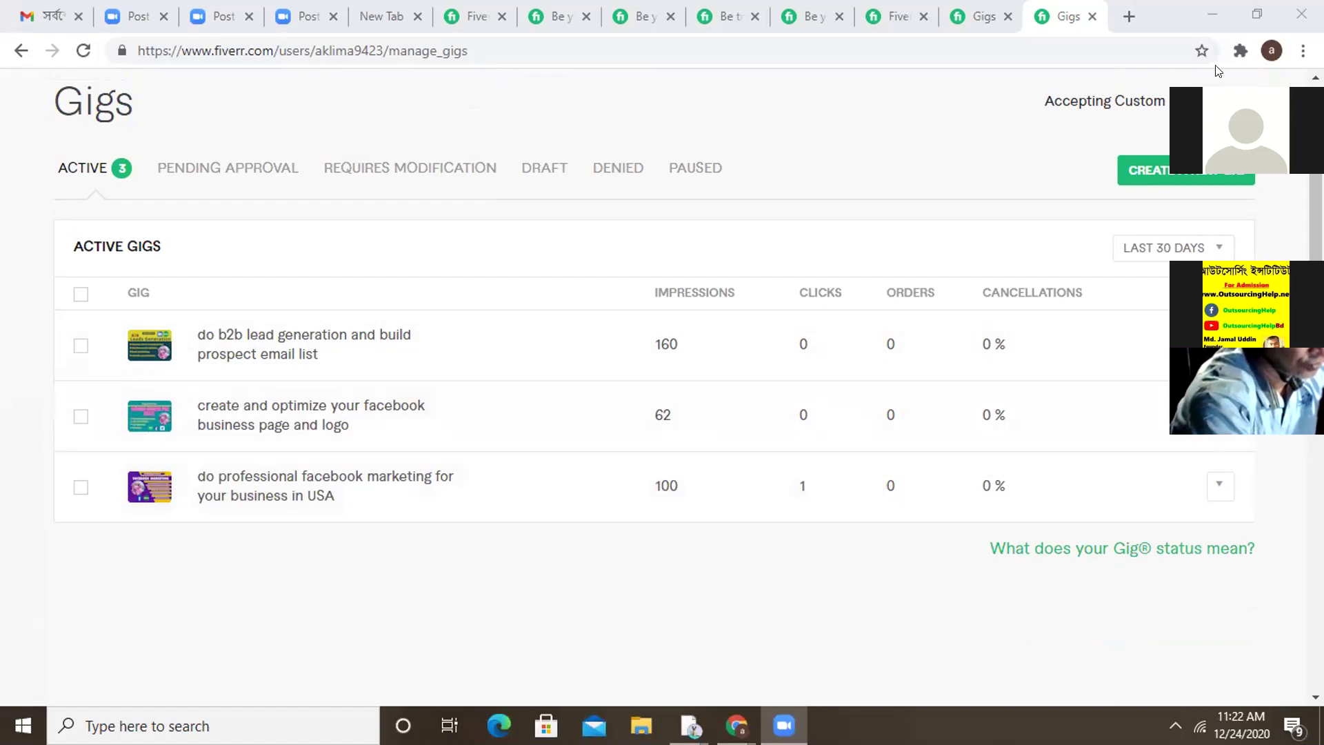
# - Start the Auto Refresh Plus extension on the student's Fiverr Gigs page with a 300-second interval
pyautogui.click(1239, 52)
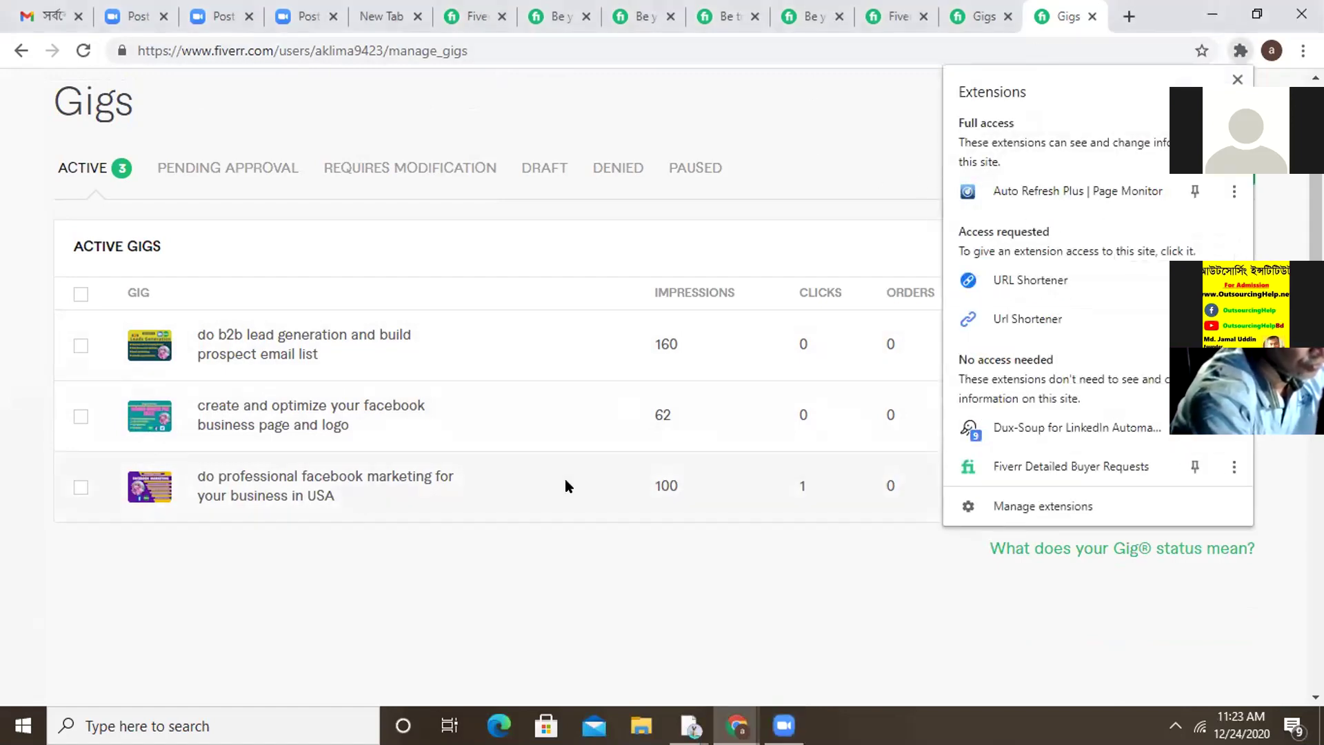
pyautogui.click(825, 130)
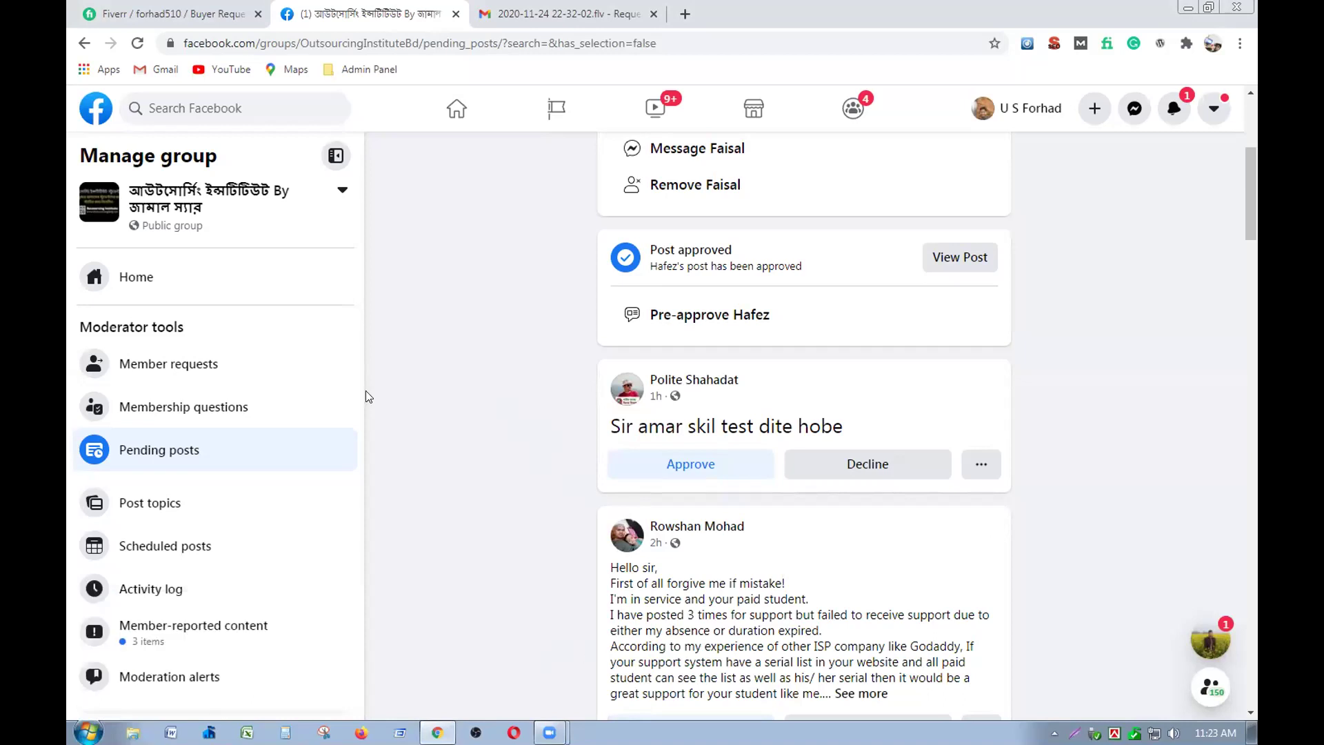
pyautogui.hotkey('ctrl', 'shift', 'Tab')
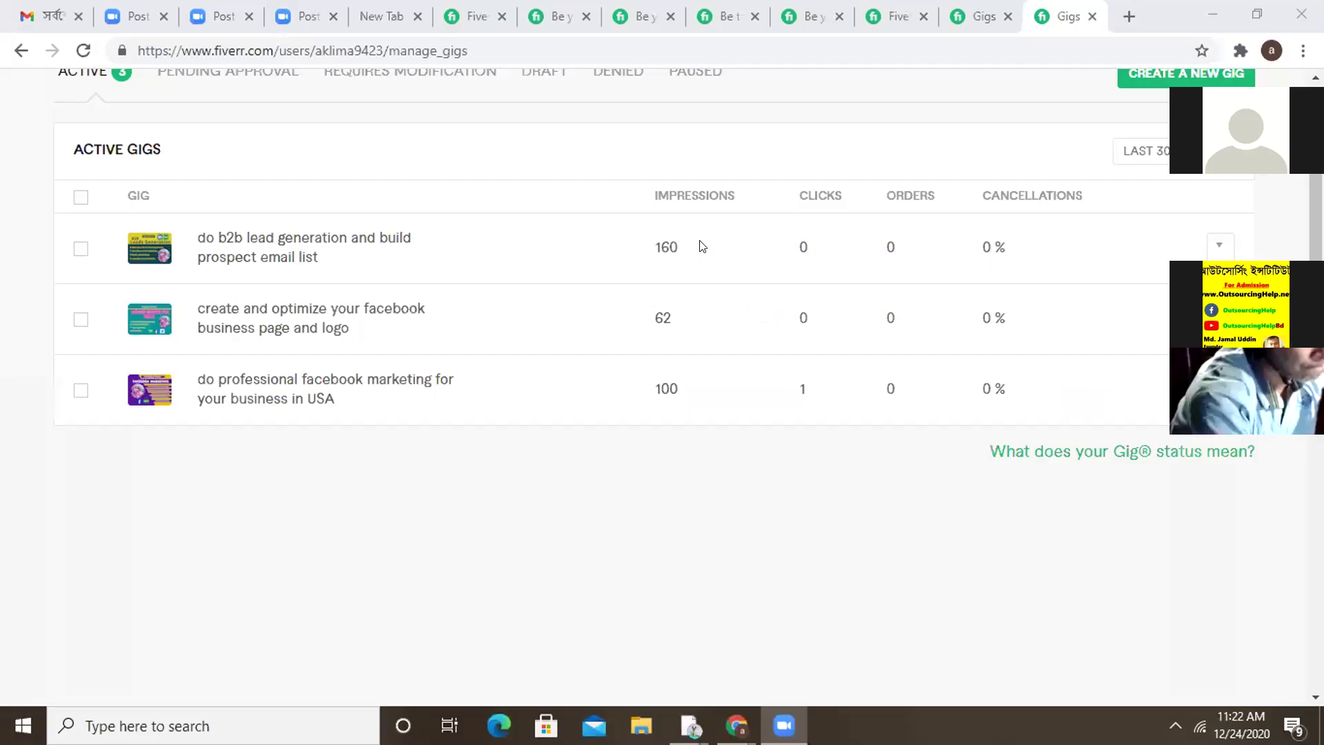
pyautogui.scroll(2, 957, 587)
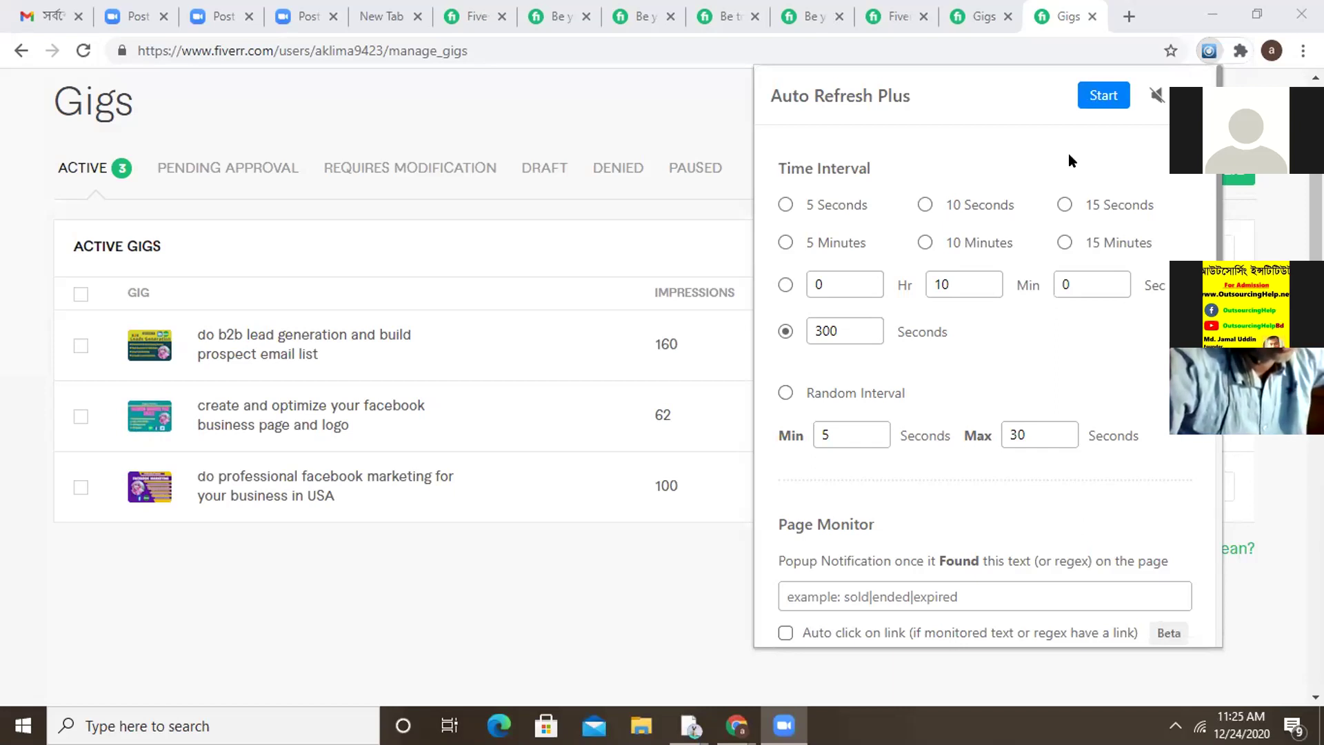
pyautogui.click(1099, 89)
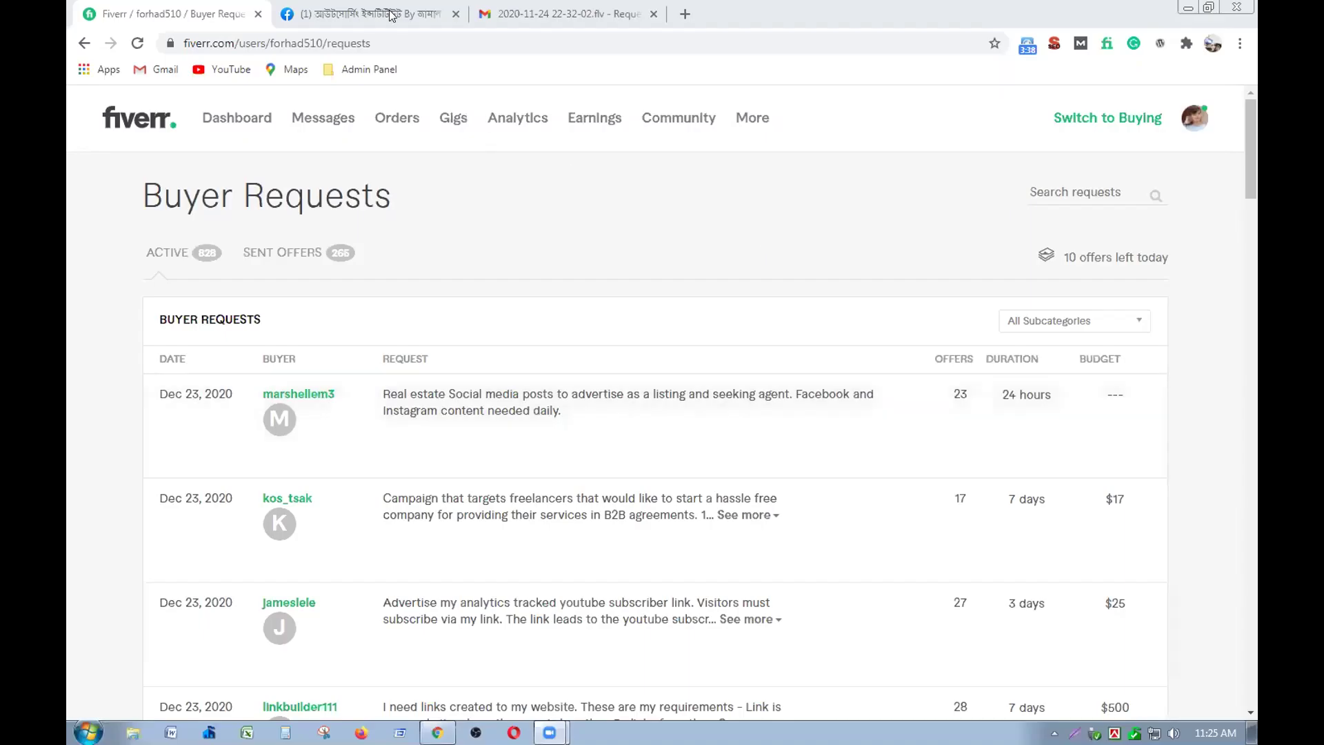
# - Return to the Facebook group's pending posts, check the notifications, and reload the list of pending posts
pyautogui.click(380, 9)
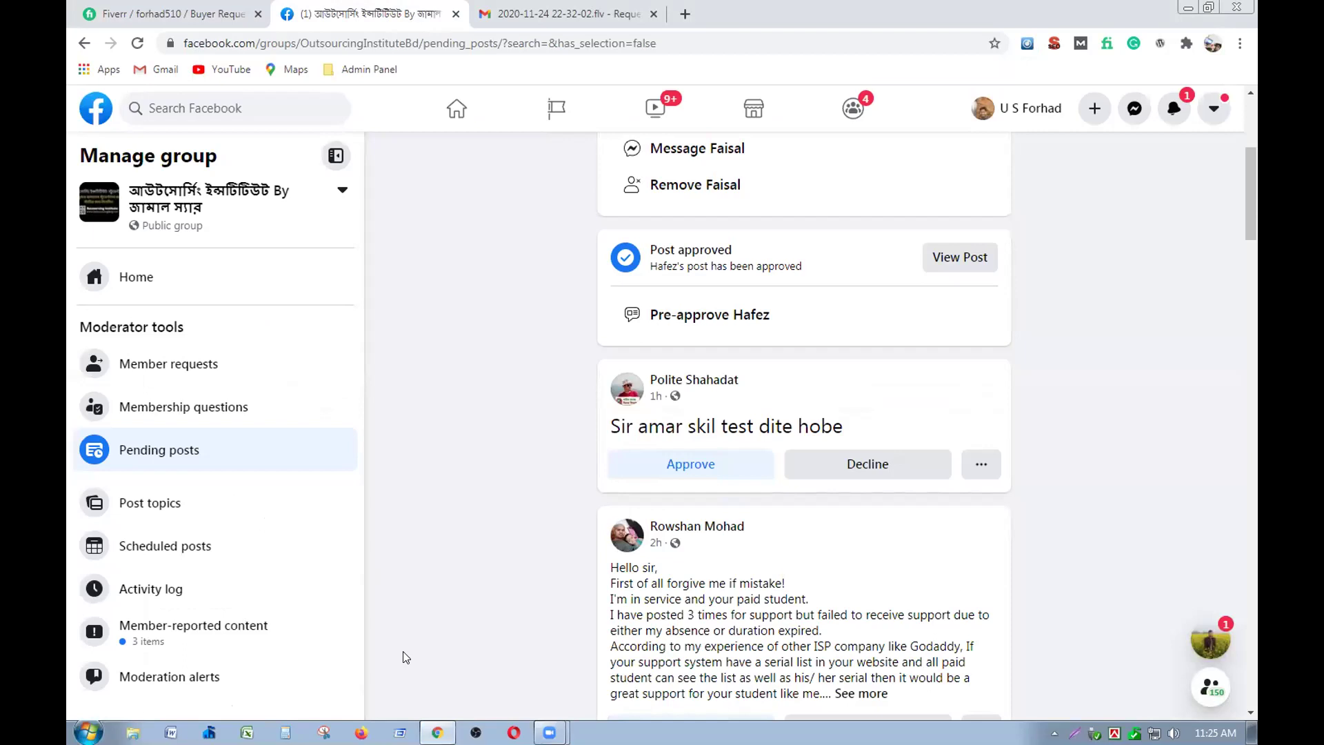
pyautogui.scroll(5, 405, 657)
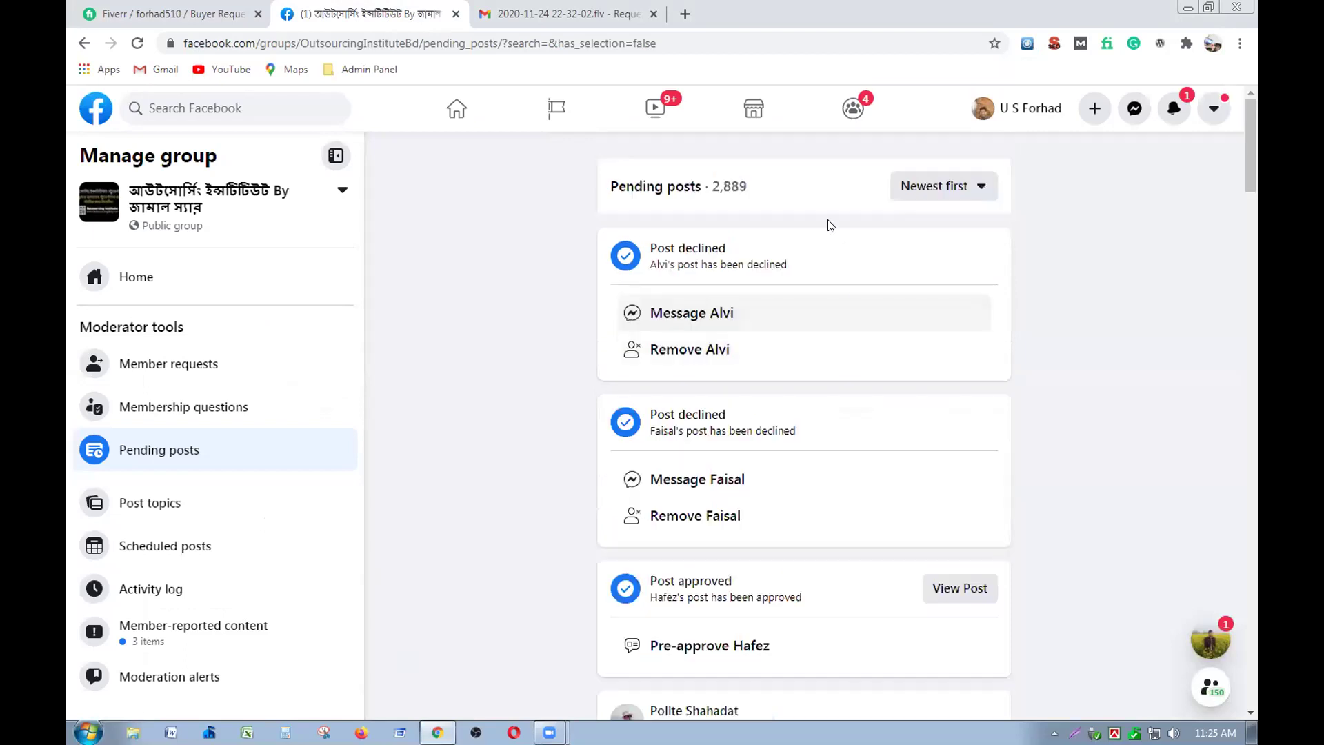
pyautogui.click(1174, 109)
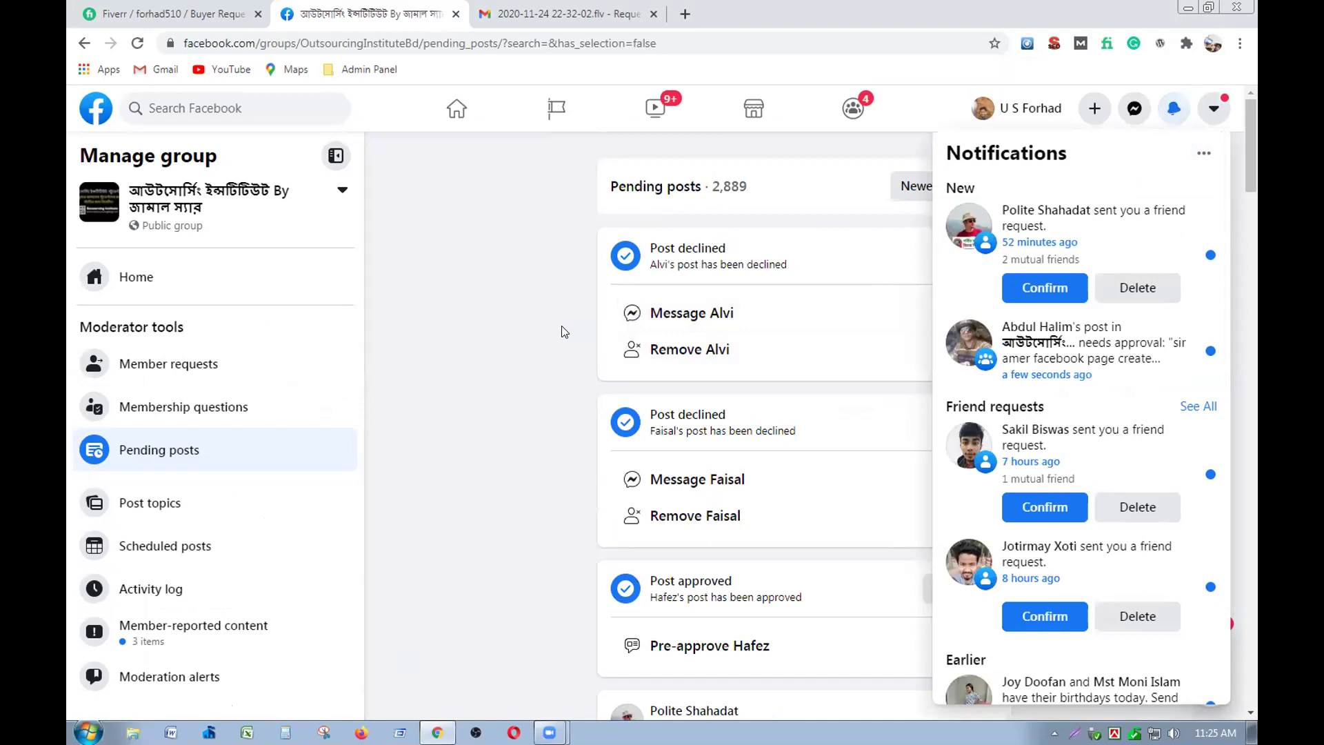
pyautogui.click(563, 332)
pyautogui.click(138, 42)
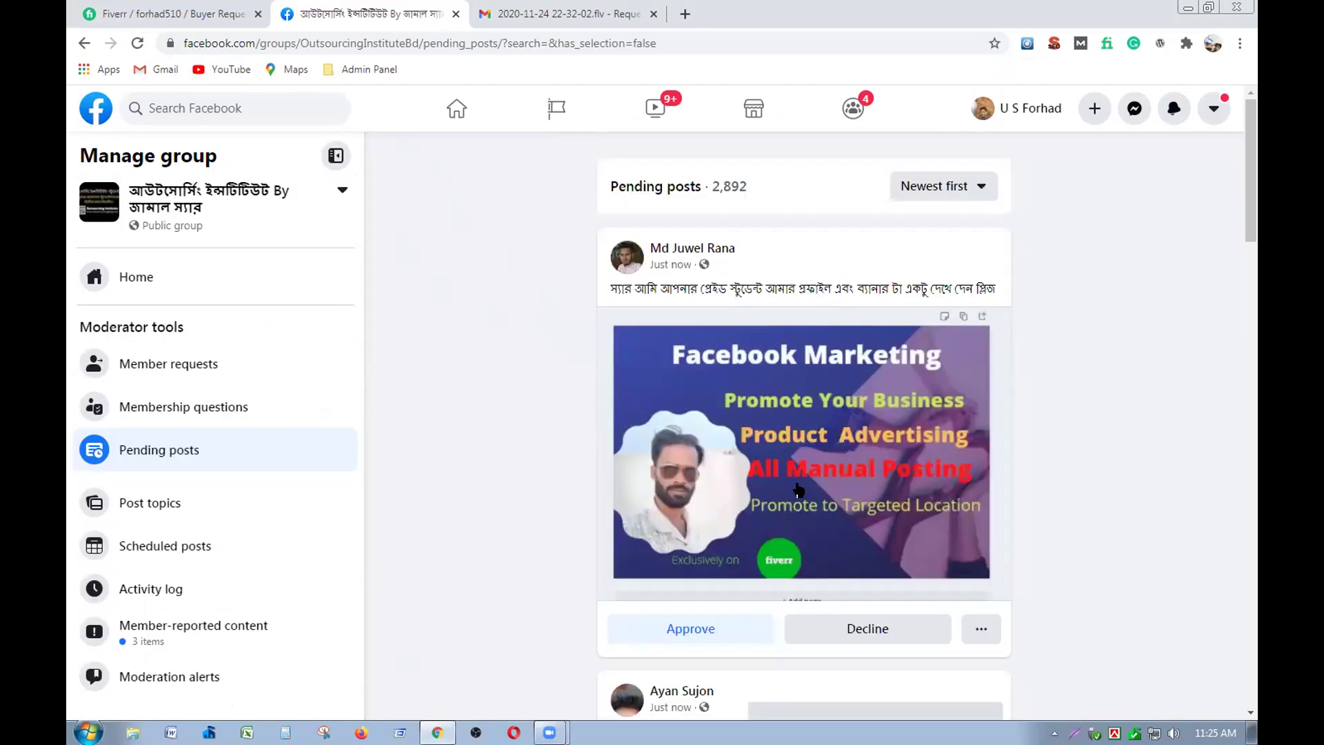
# - Review the newest pending posts and decline the paid student's post about an invalid join ID for the class
pyautogui.scroll(-3, 797, 489)
pyautogui.scroll(-4, 789, 469)
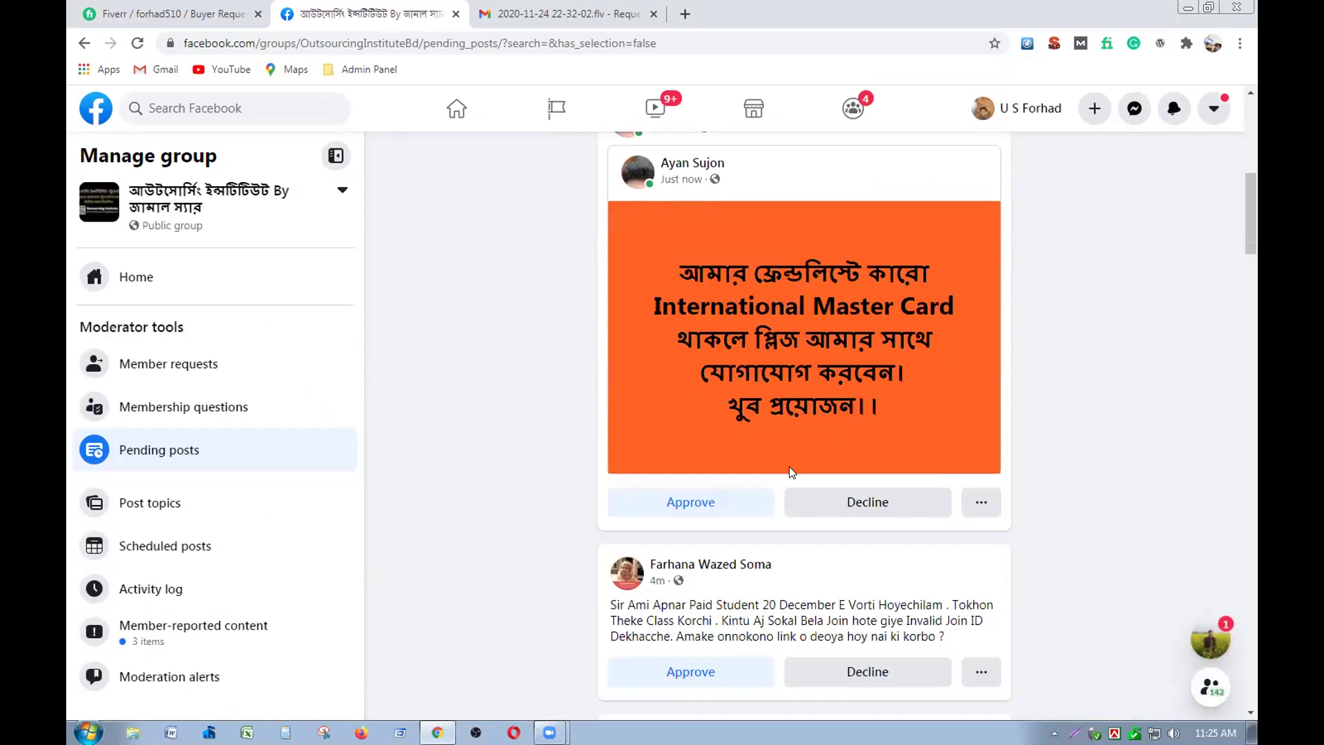
pyautogui.scroll(-3, 793, 473)
pyautogui.scroll(-4, 800, 466)
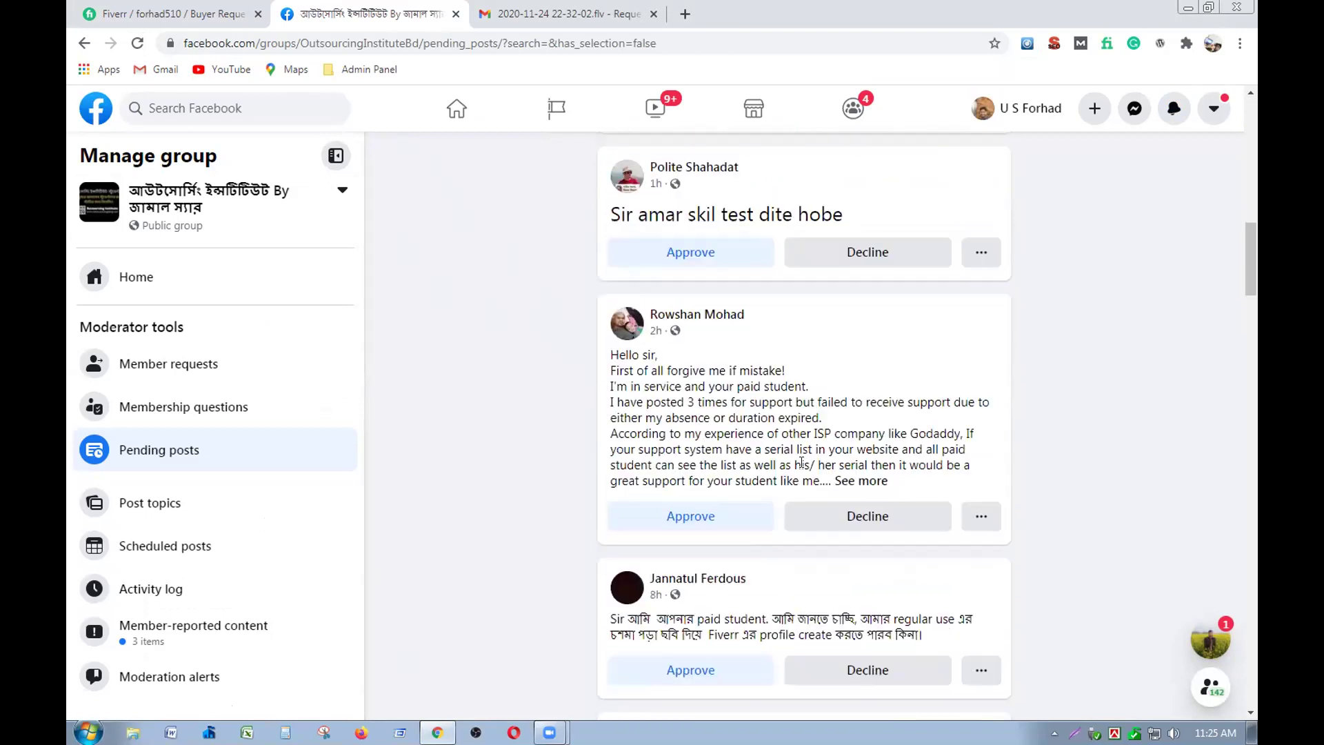
pyautogui.scroll(4, 803, 455)
pyautogui.scroll(3, 835, 438)
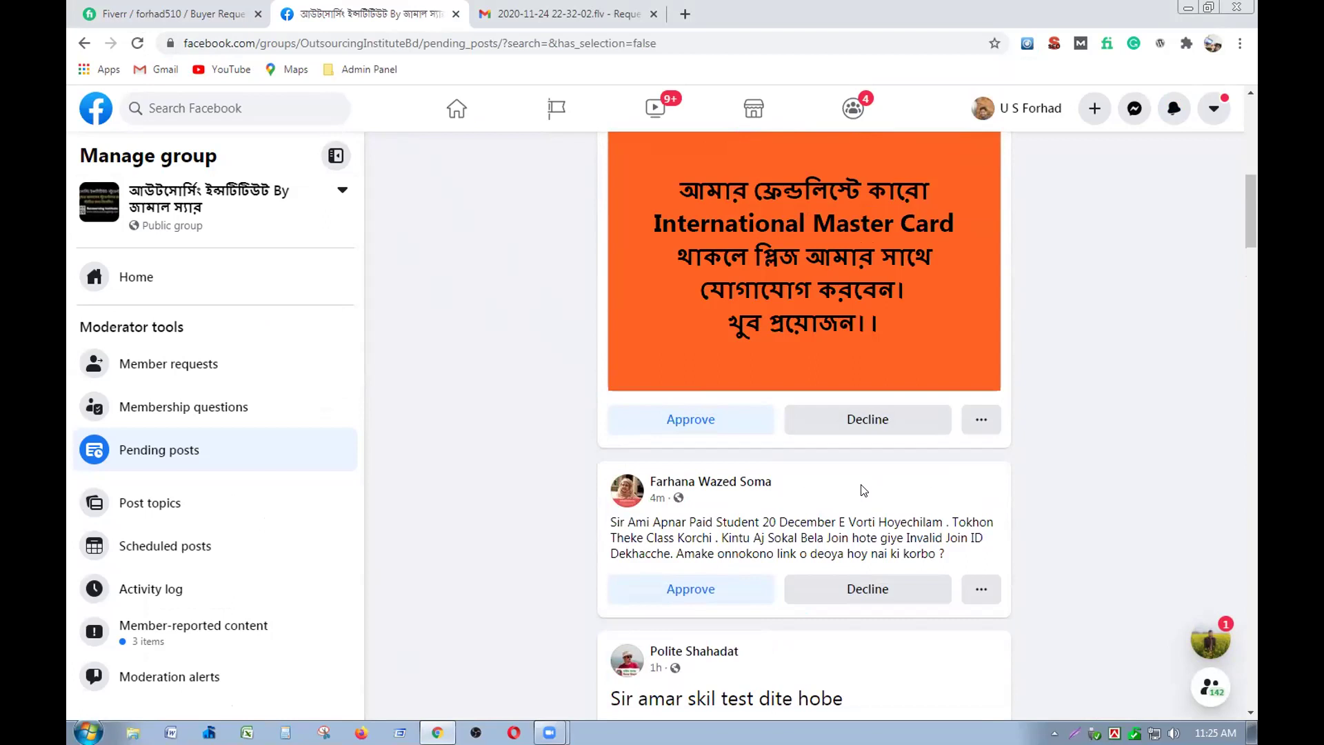
pyautogui.click(858, 589)
# - Read and approve the post asking for someone with an International Master Card, and look over the Facebook Marketing banner post
pyautogui.scroll(5, 821, 525)
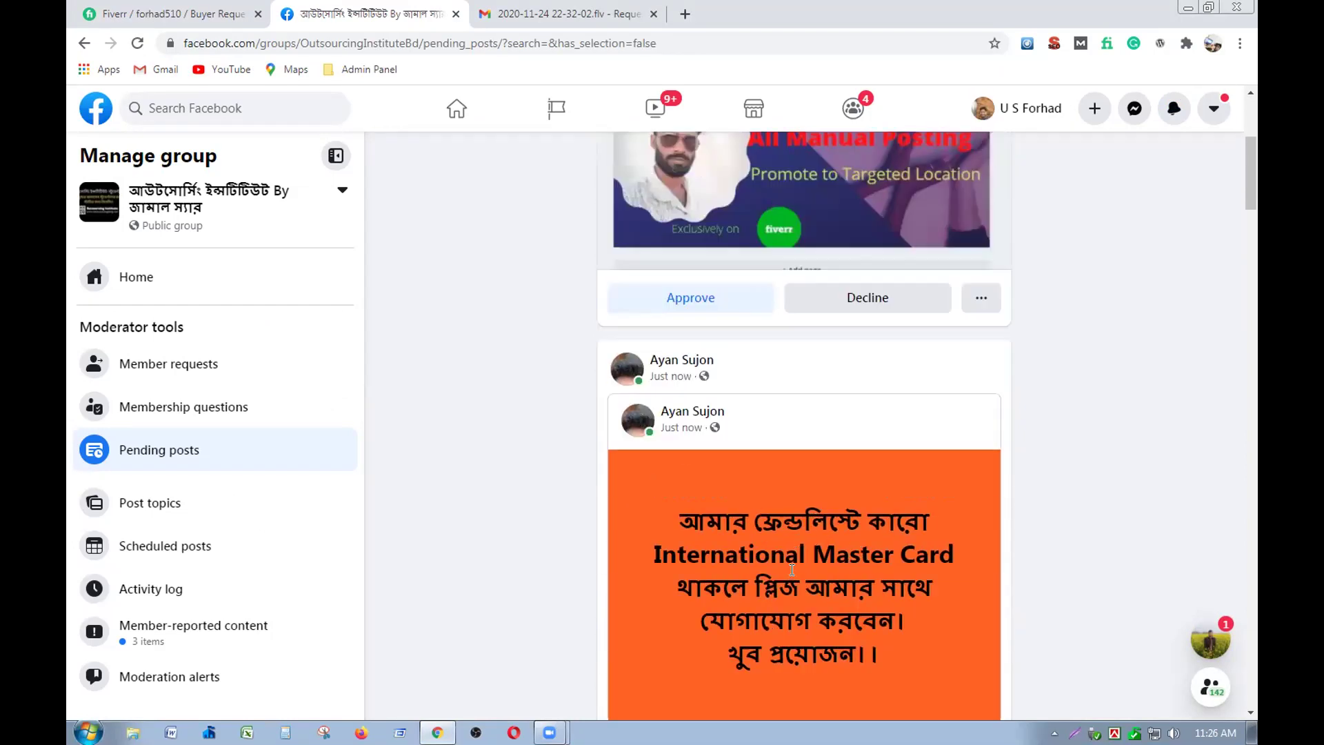
pyautogui.moveTo(676, 527); pyautogui.dragTo(902, 657)
pyautogui.scroll(-2, 902, 656)
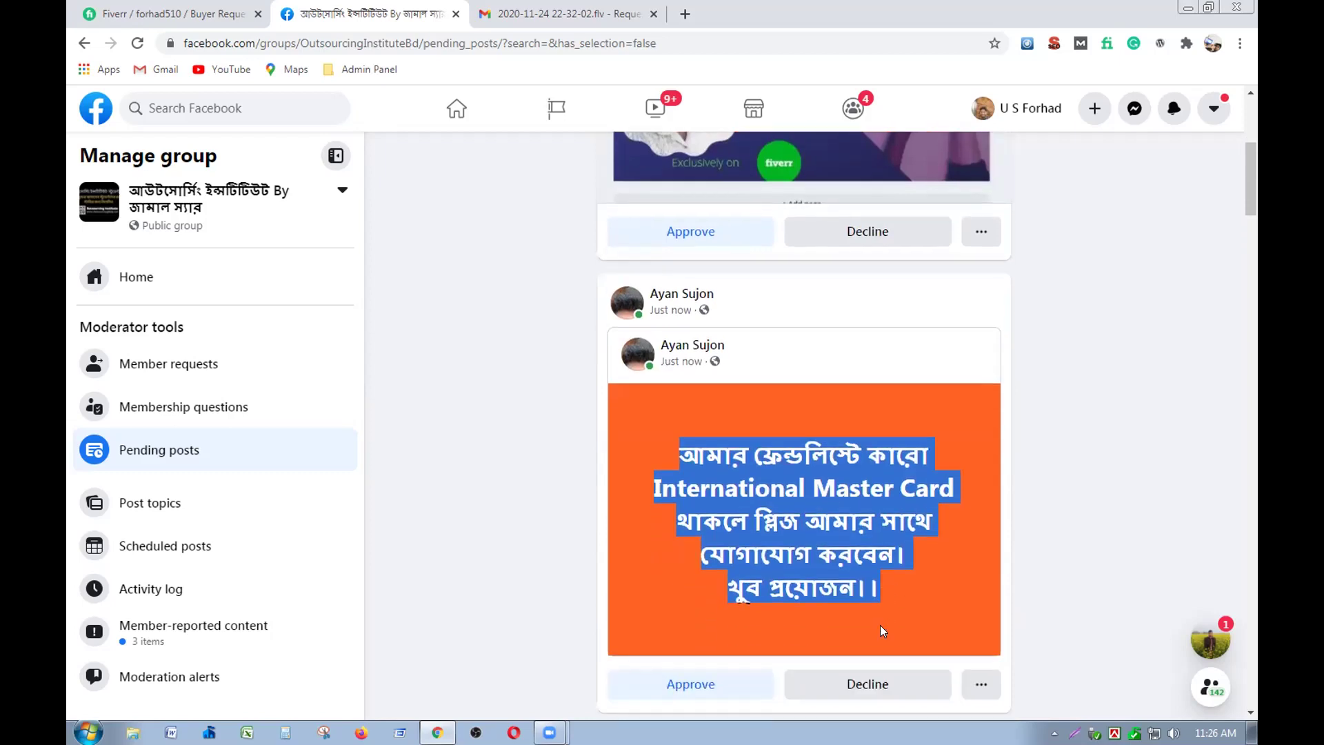
pyautogui.click(673, 585)
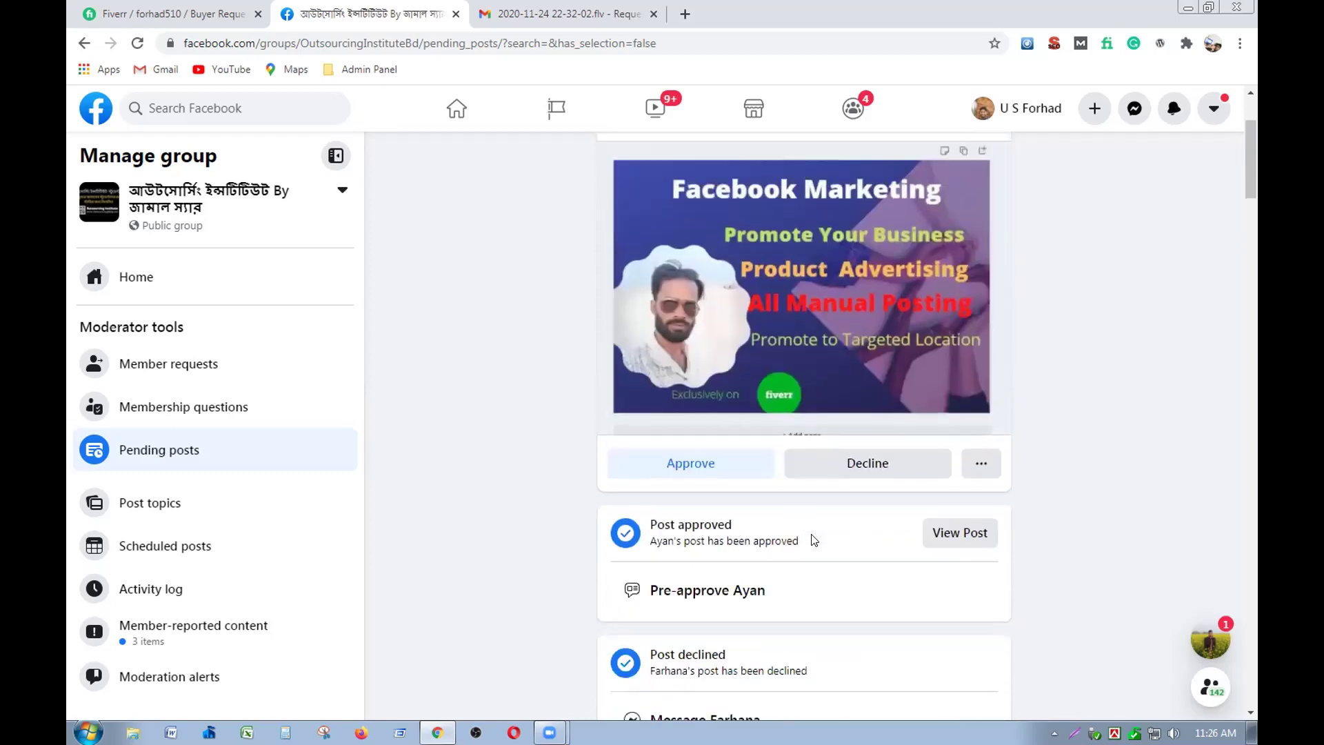
pyautogui.scroll(2, 793, 531)
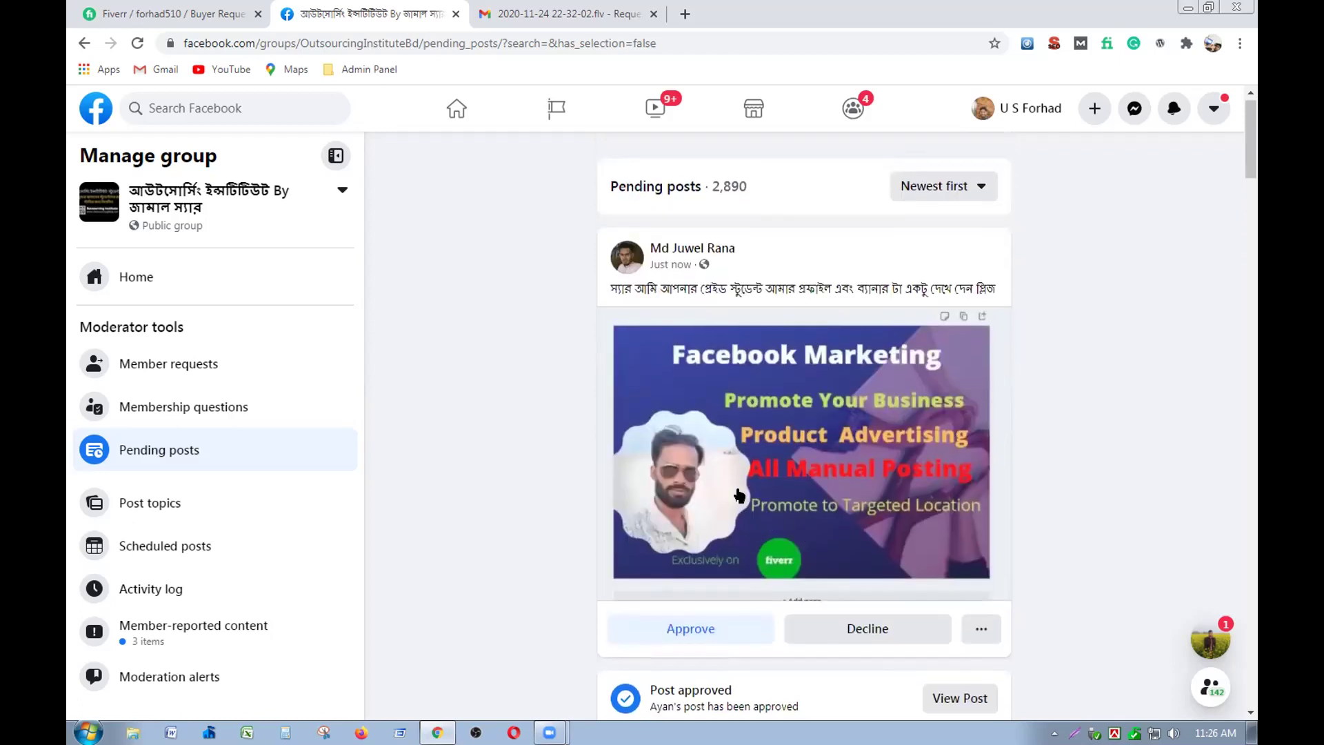
pyautogui.scroll(-2, 747, 476)
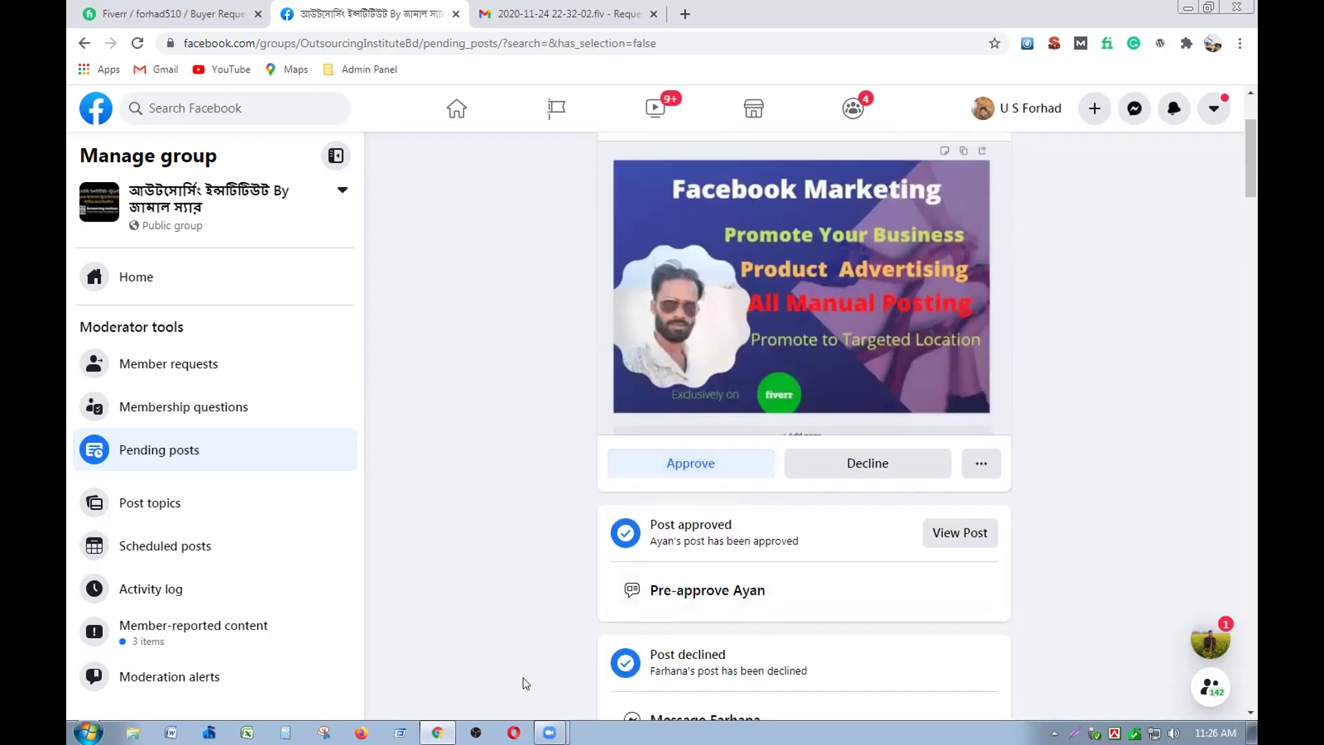